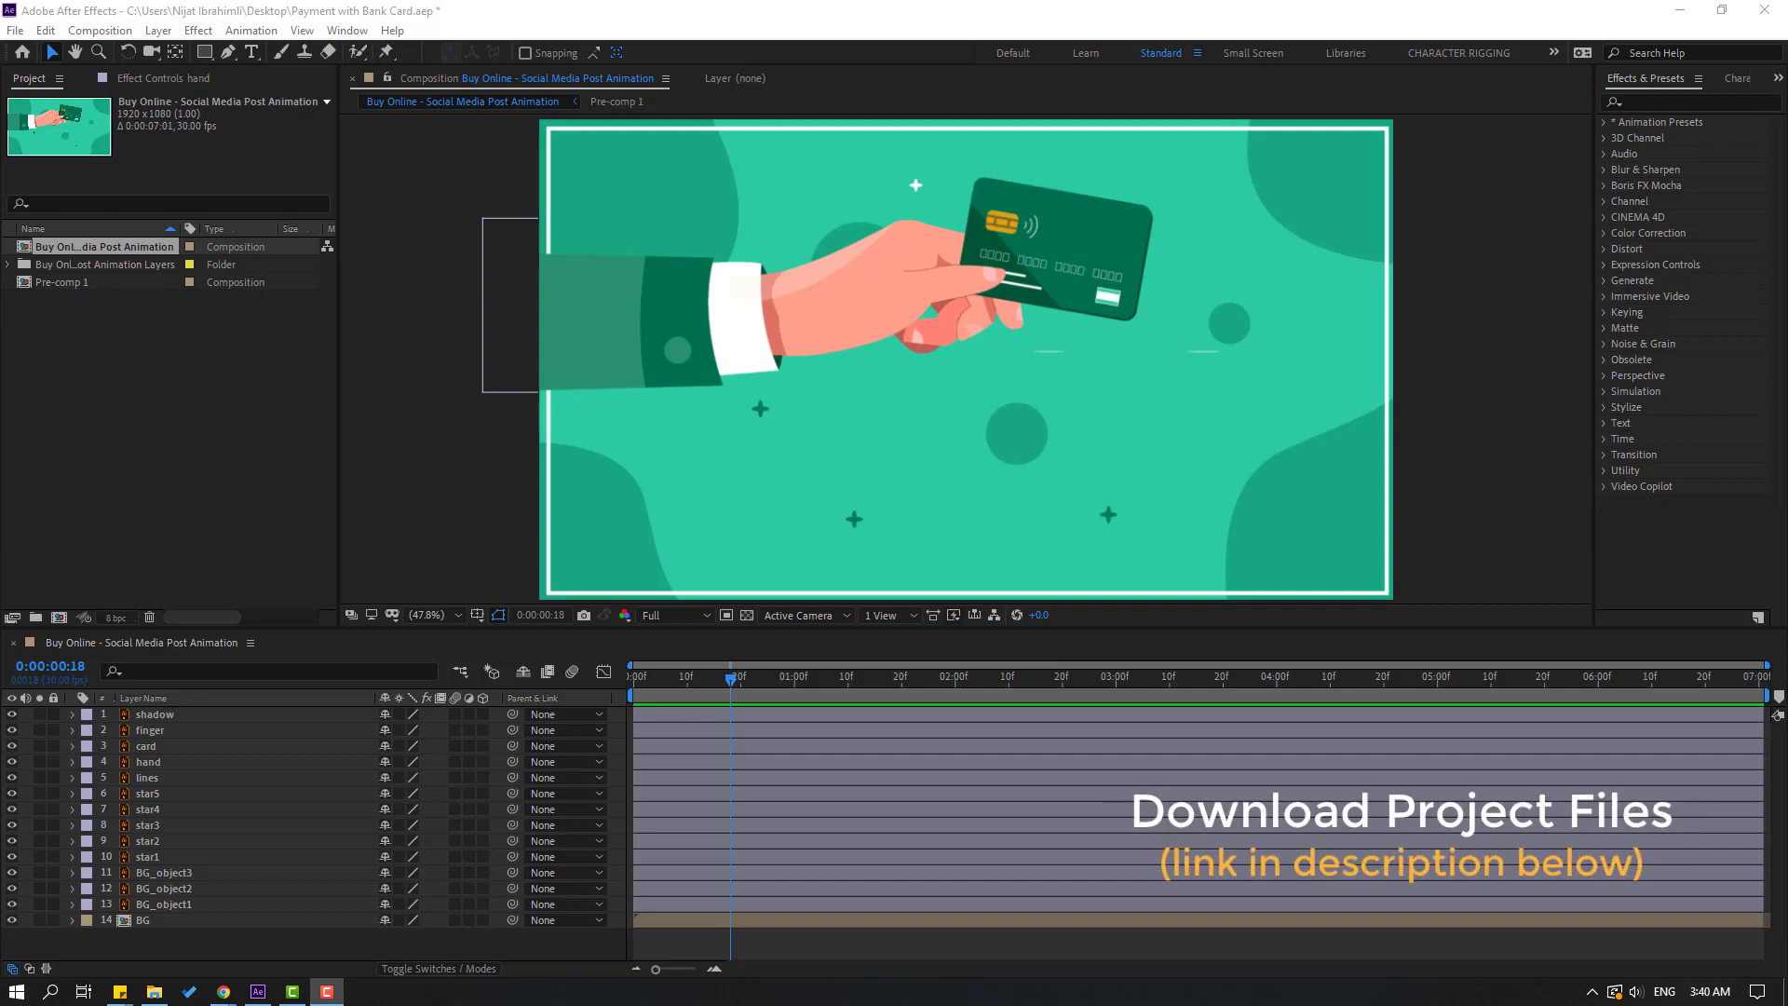
Step: Pre-compose layers BG_object1–3 into a new composition named BG_objects
left_click(158, 905)
left_click(161, 890, "shift")
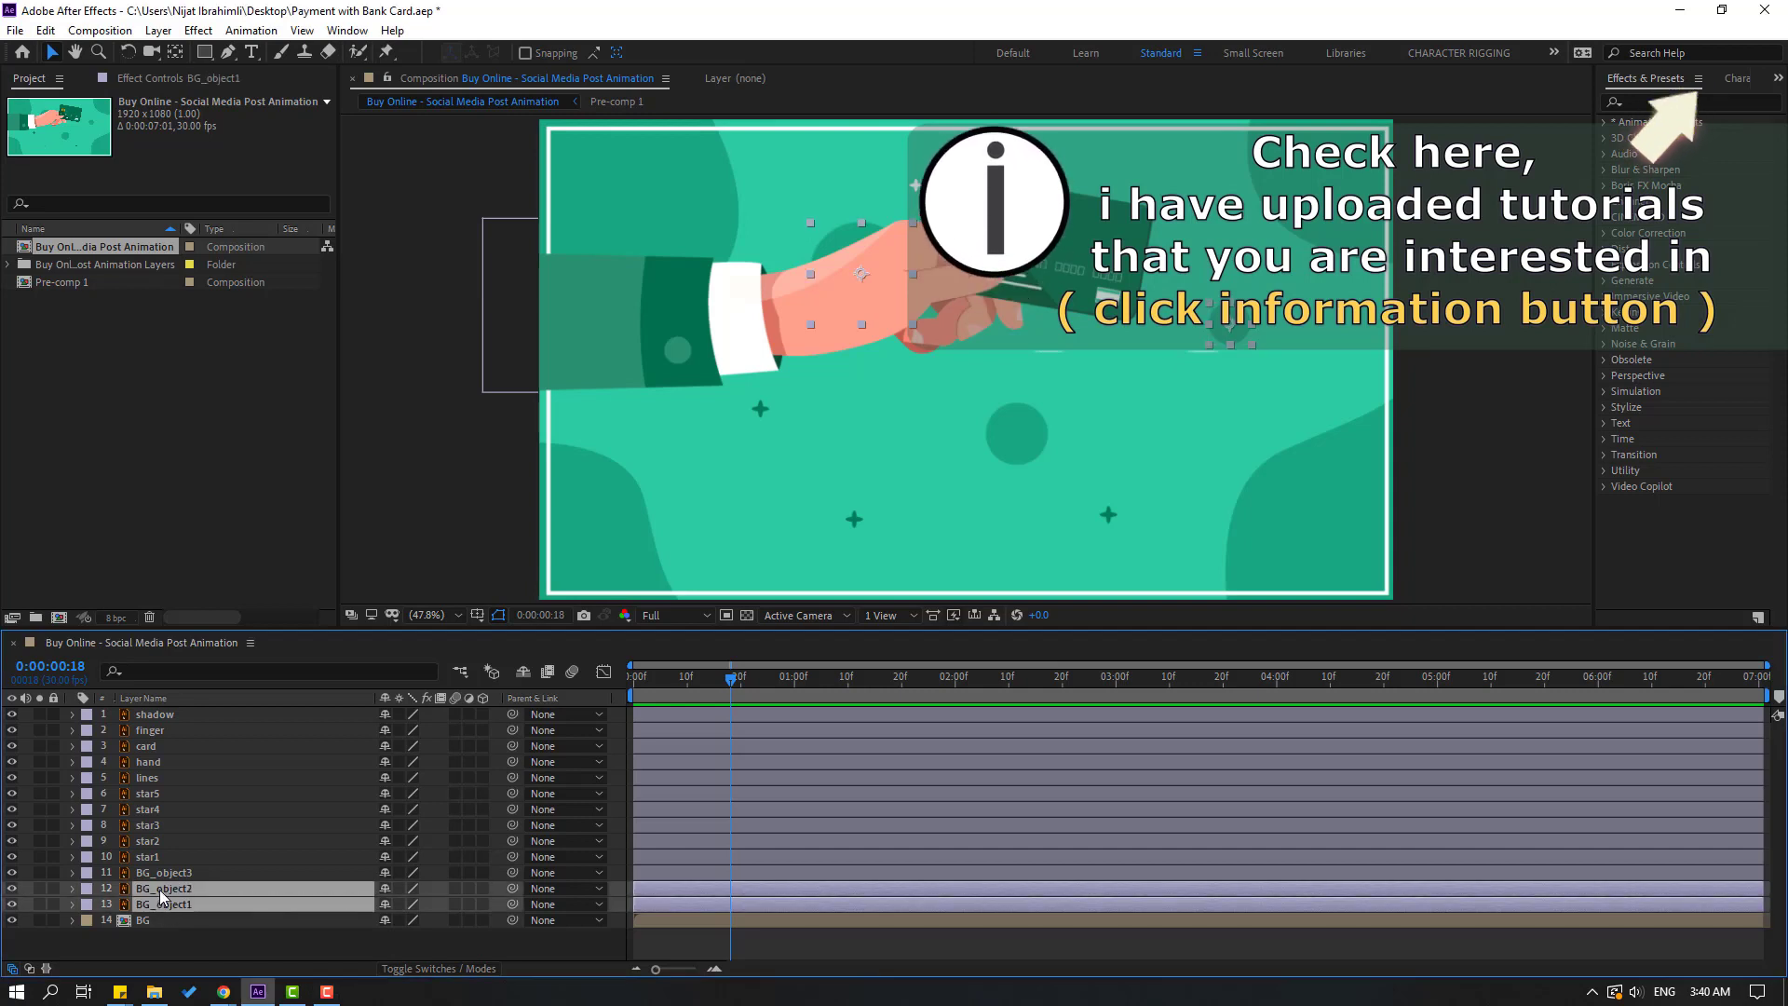
left_click(161, 873, "shift")
mouse_move(11, 905)
left_mouse_down()
mouse_move(18, 882)
mouse_move(11, 905)
left_mouse_up()
right_click(168, 893)
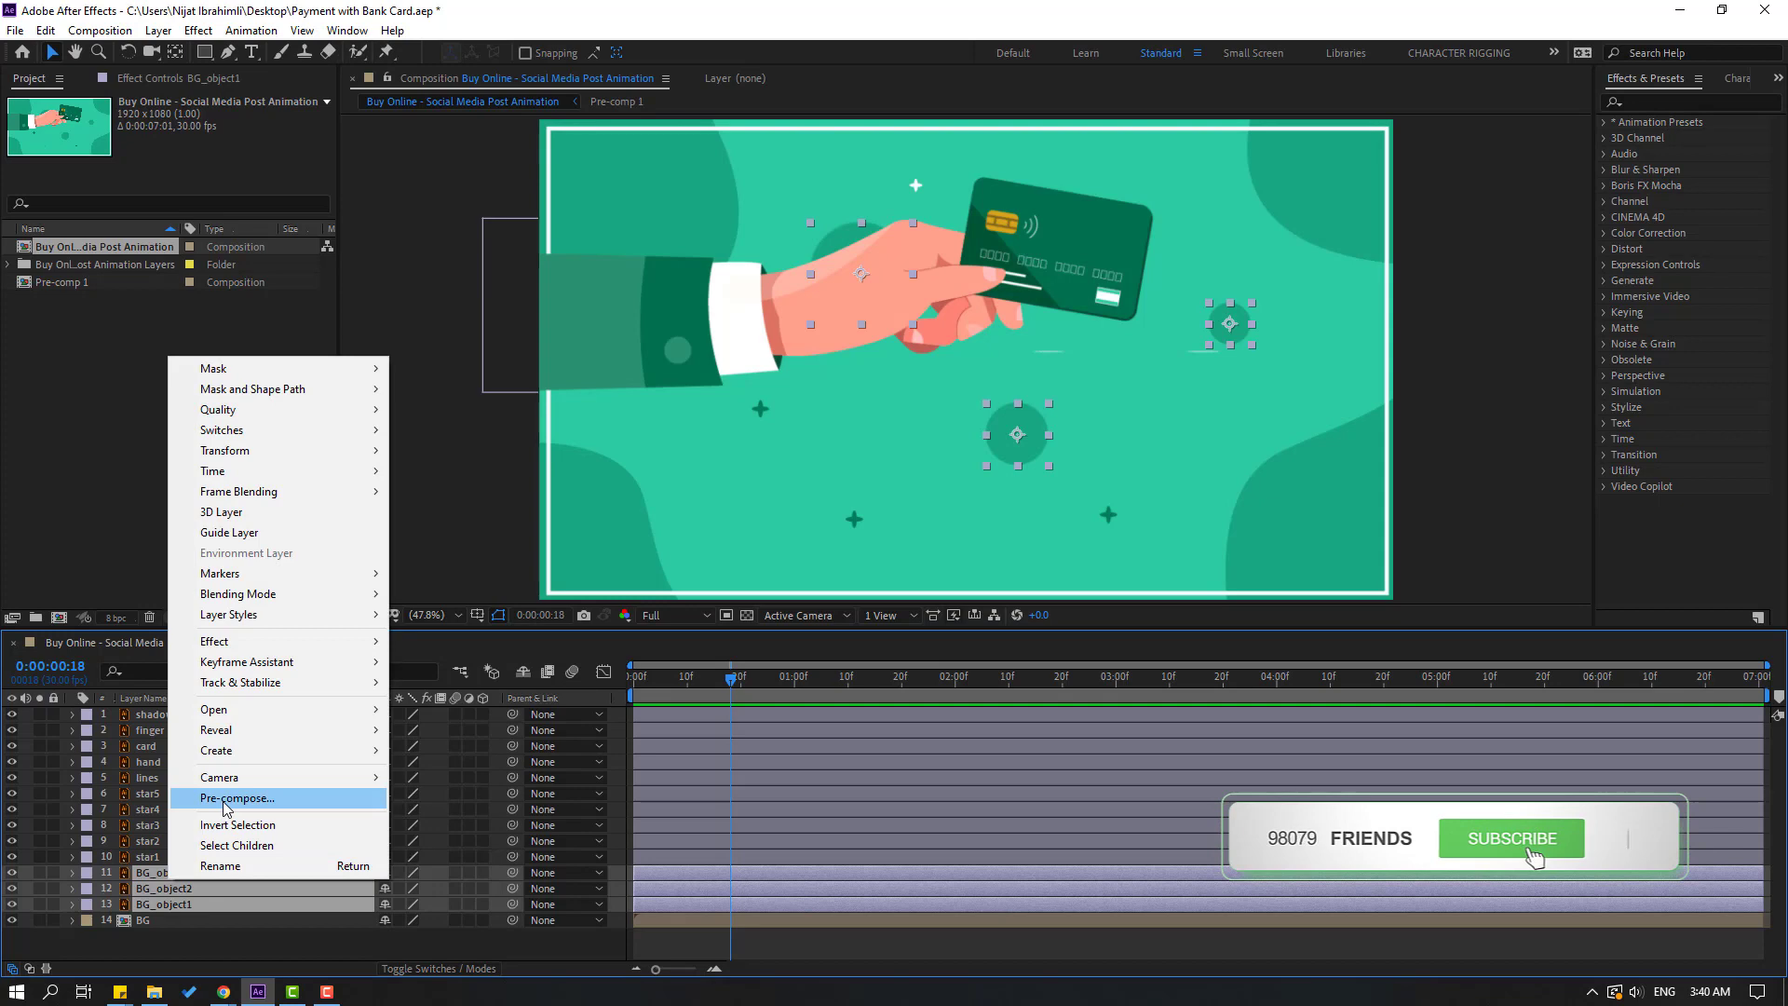
left_click(224, 798)
type("BG_objects")
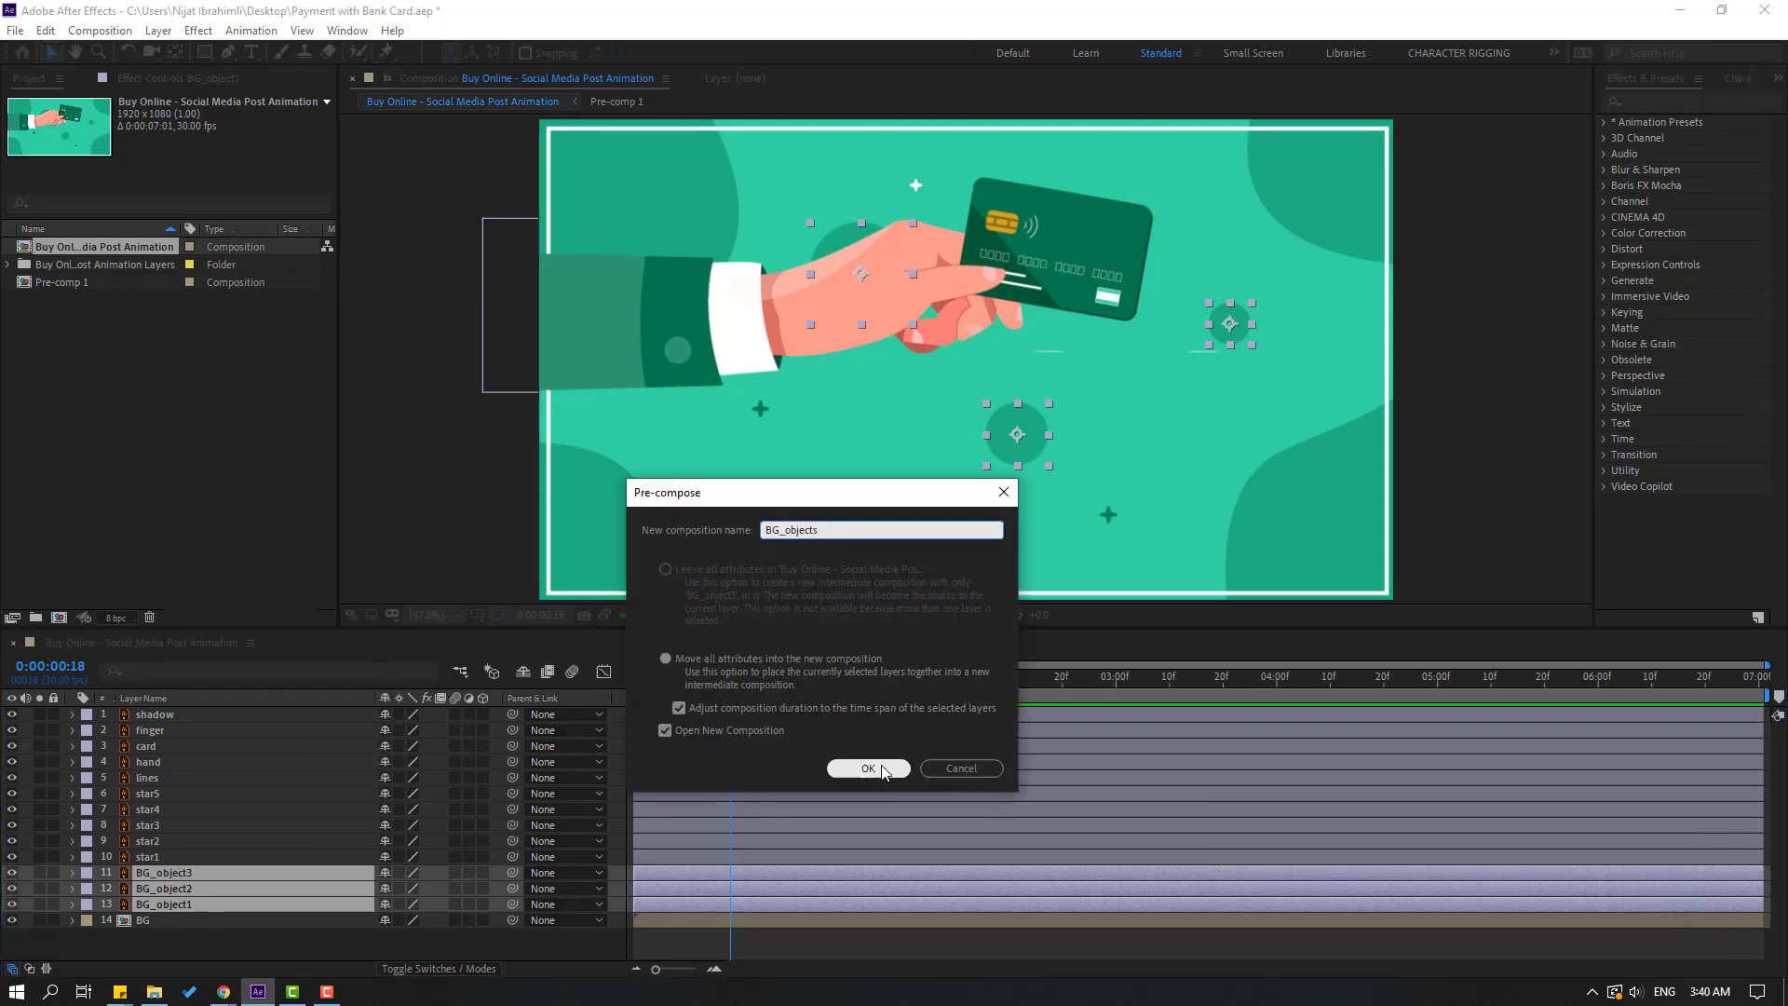
left_click(868, 769)
left_click(176, 641)
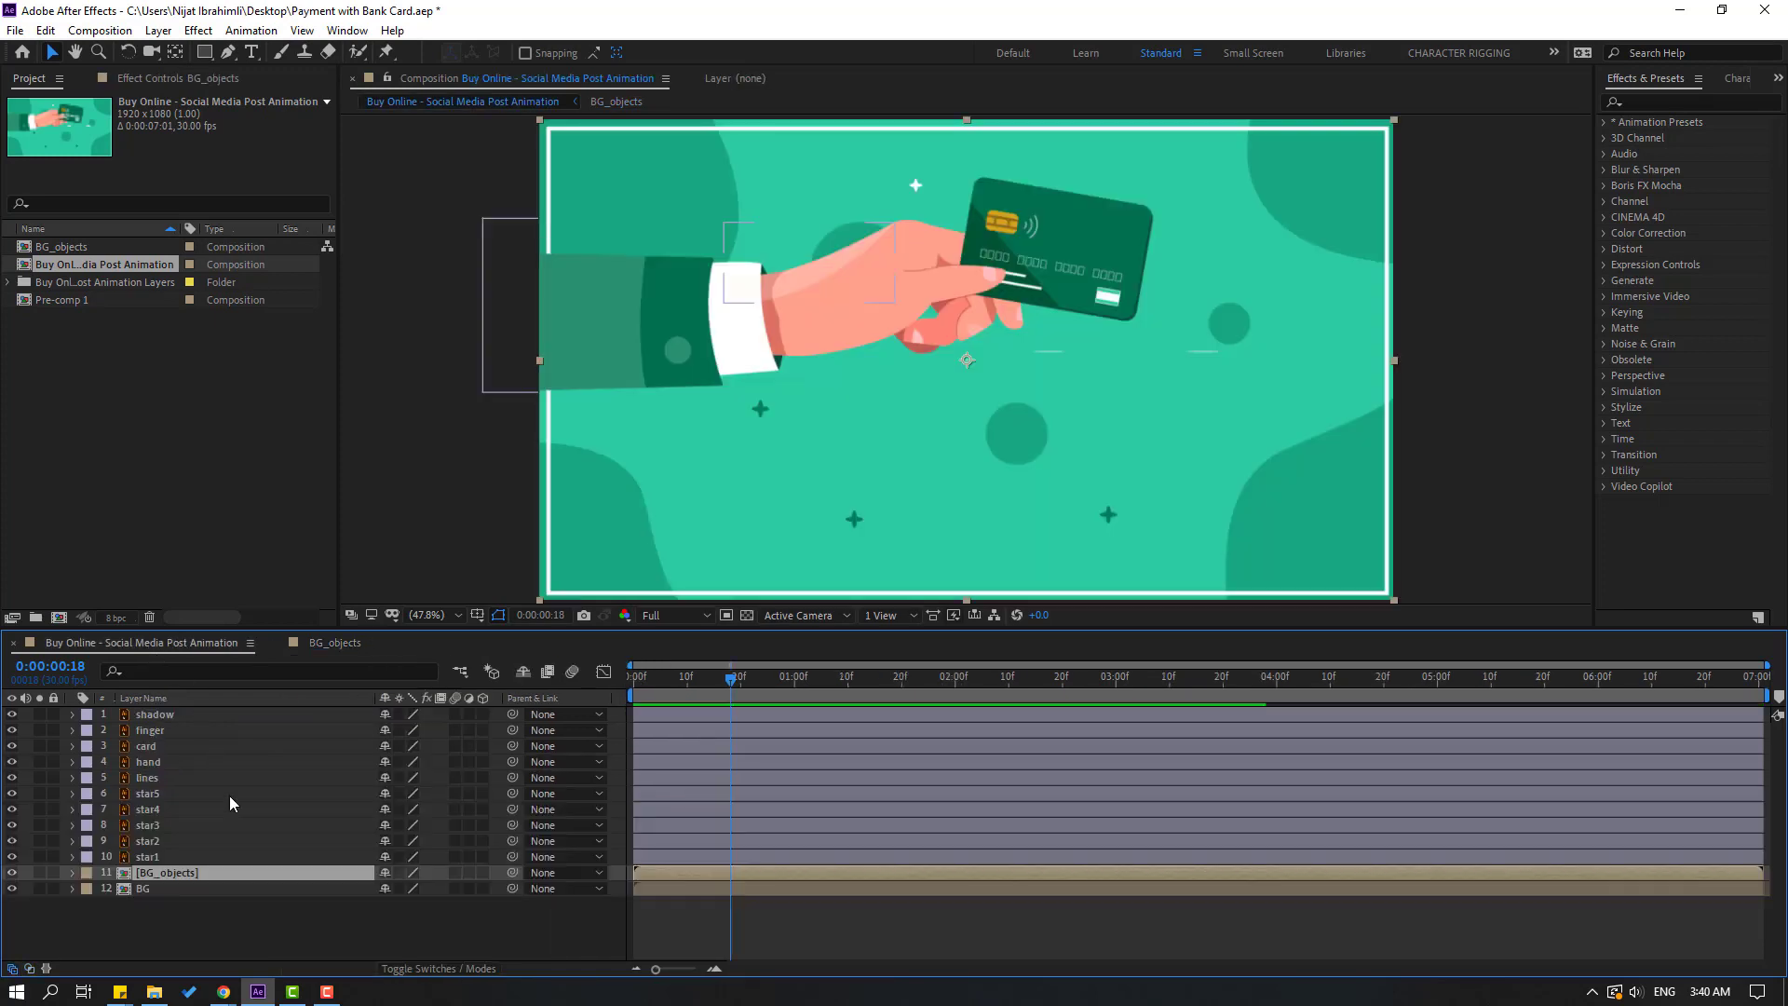
Step: Pre-compose star1–star5 into a Stars composition and return to the main comp
left_click(150, 856)
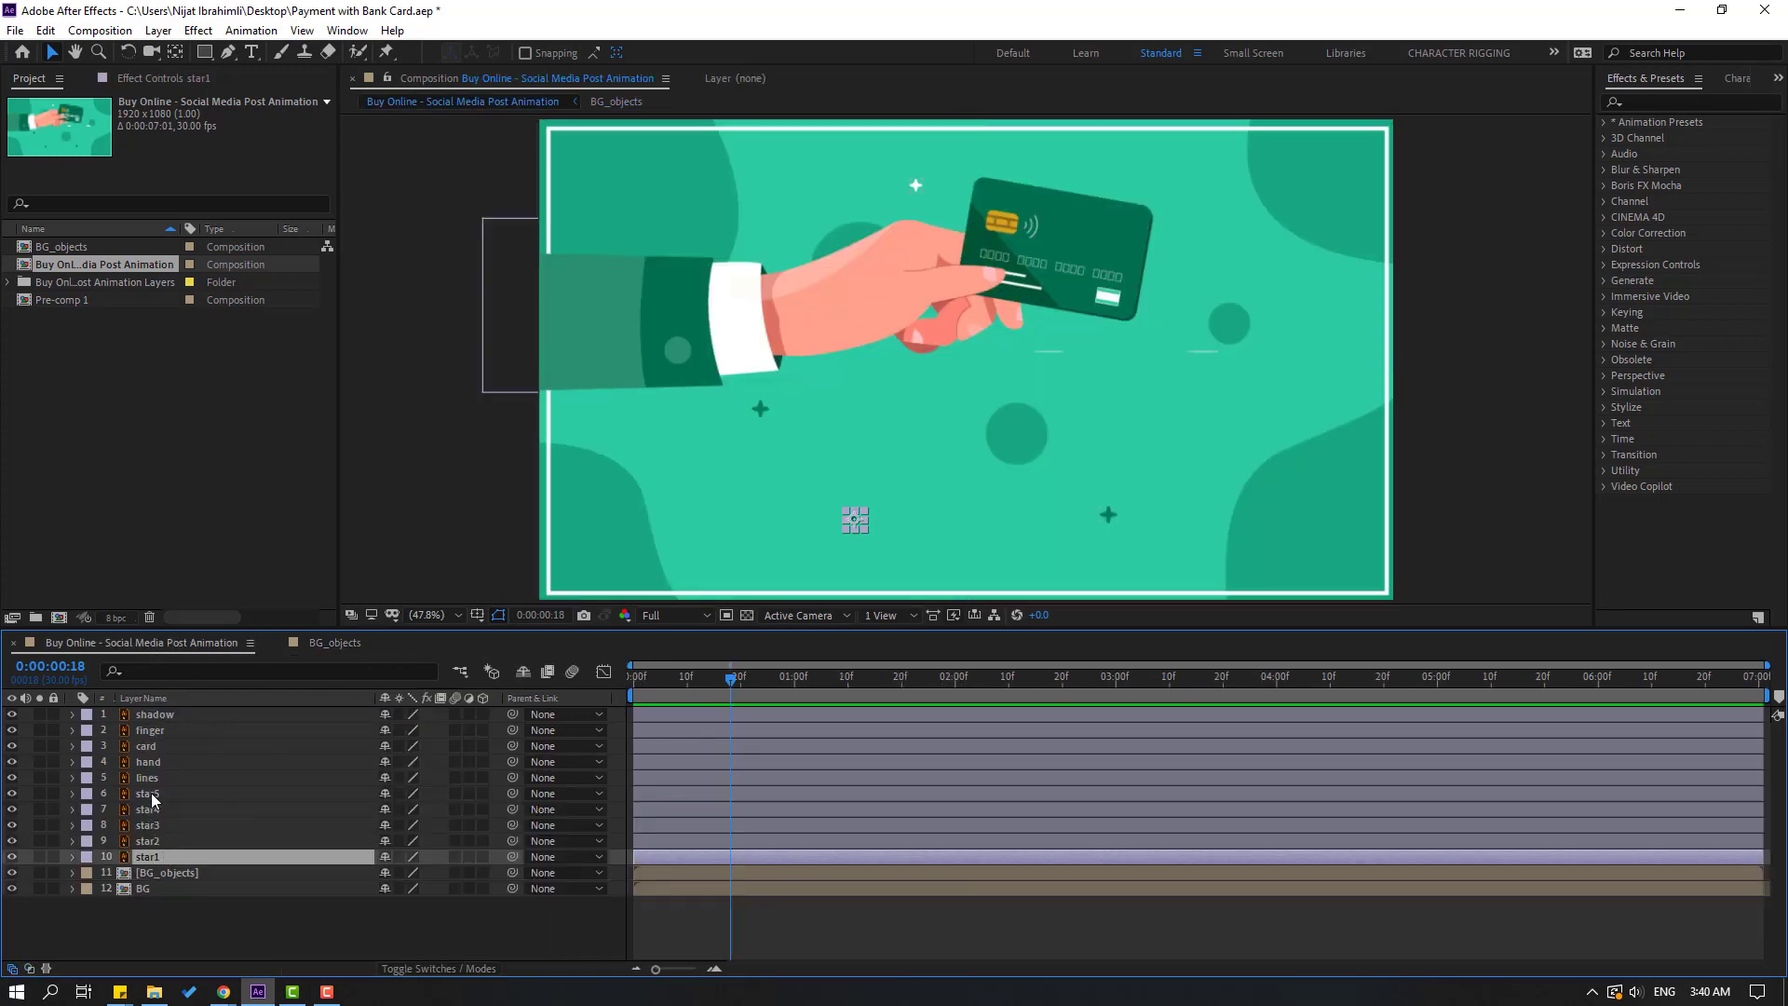
left_click(154, 800, "shift")
right_click(144, 814)
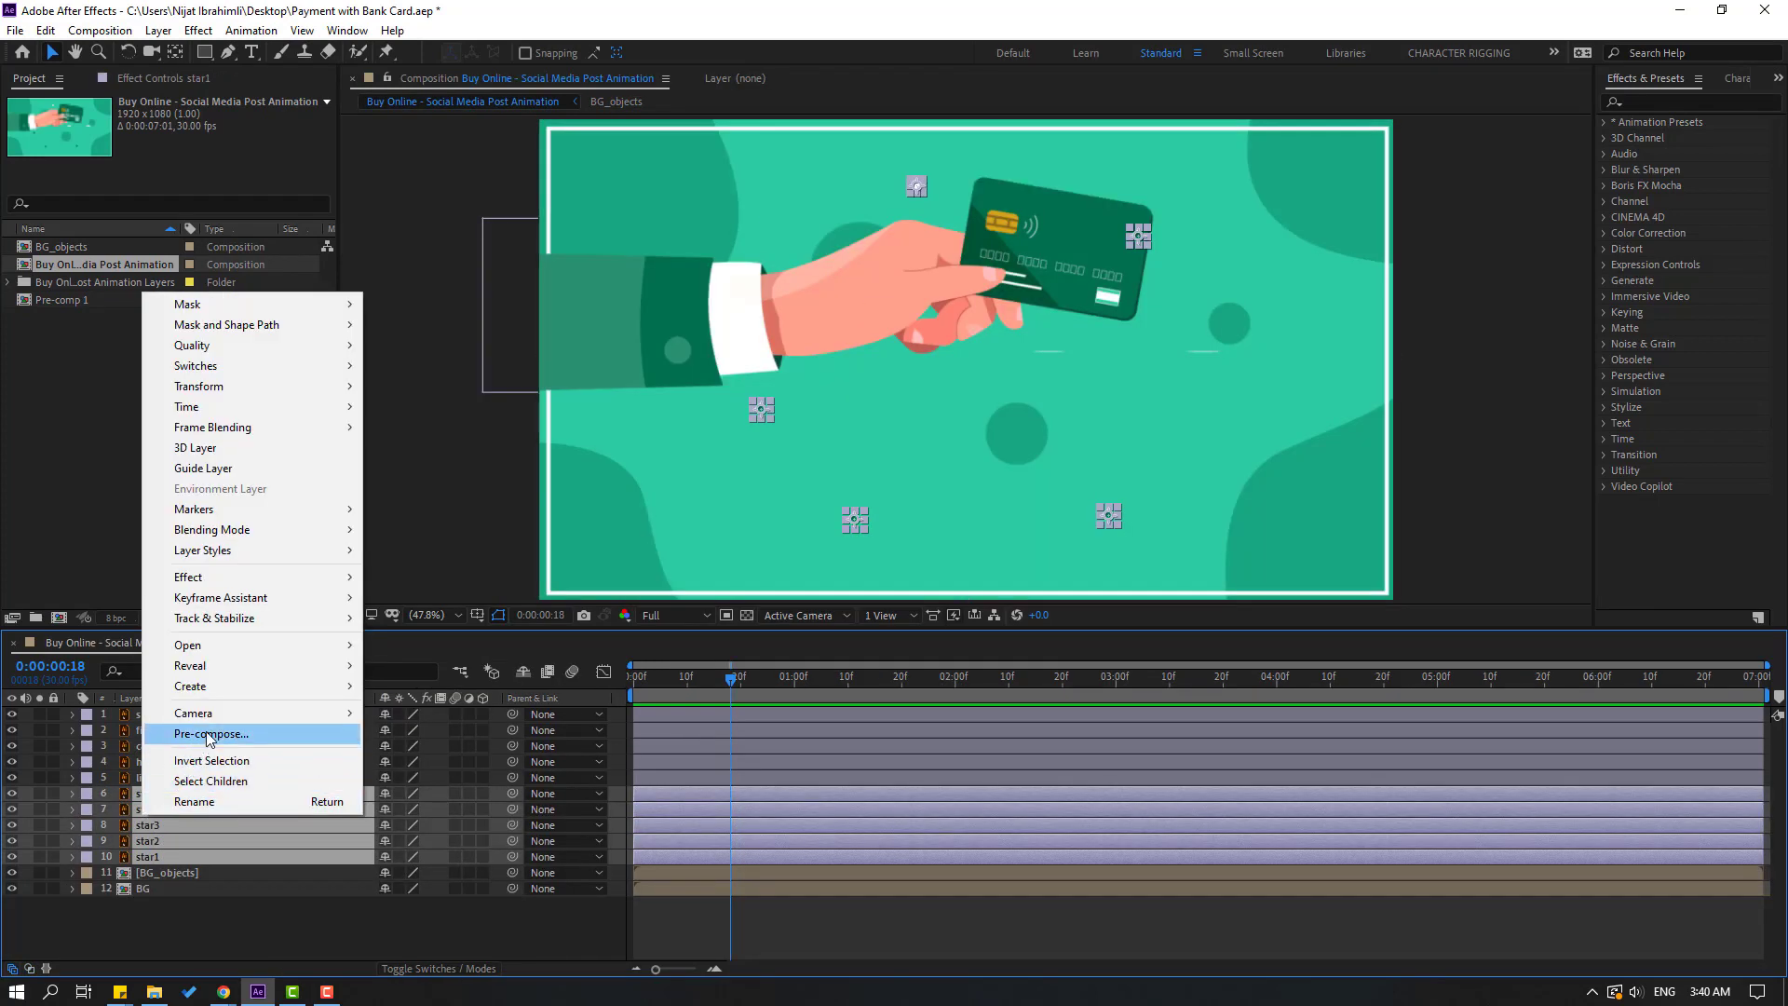
left_click(208, 735)
type("Start")
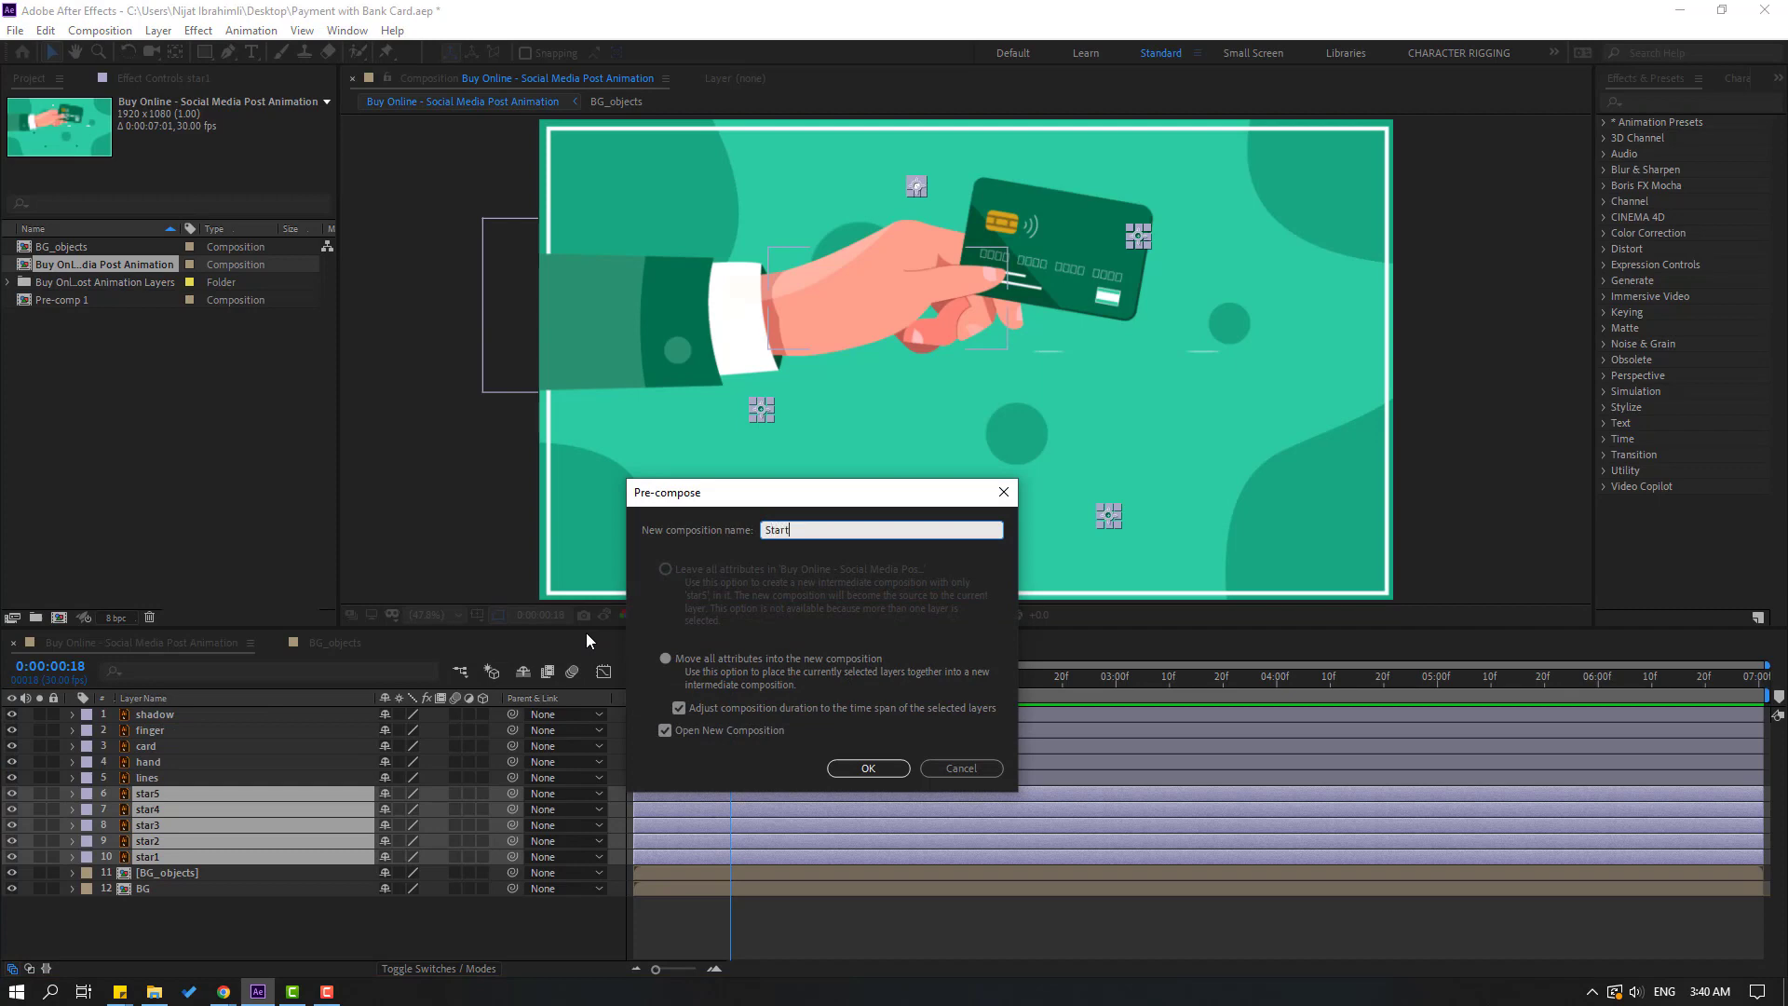
left_click(857, 768)
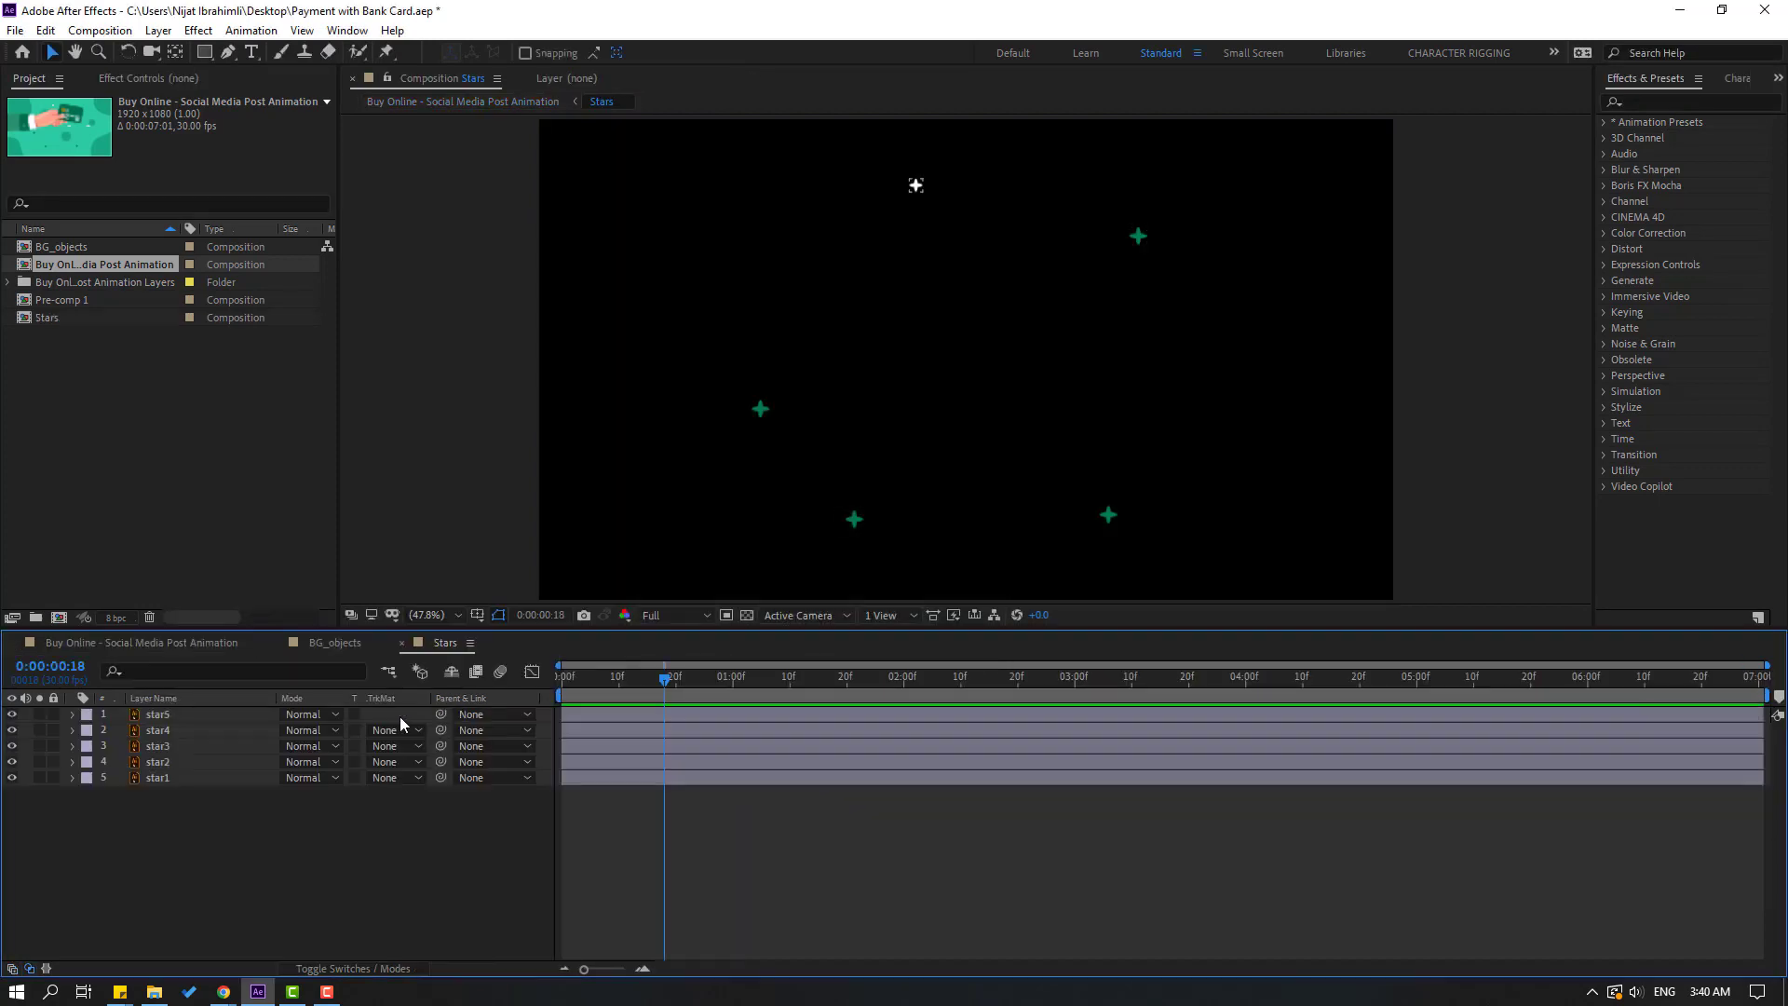
left_click(127, 644)
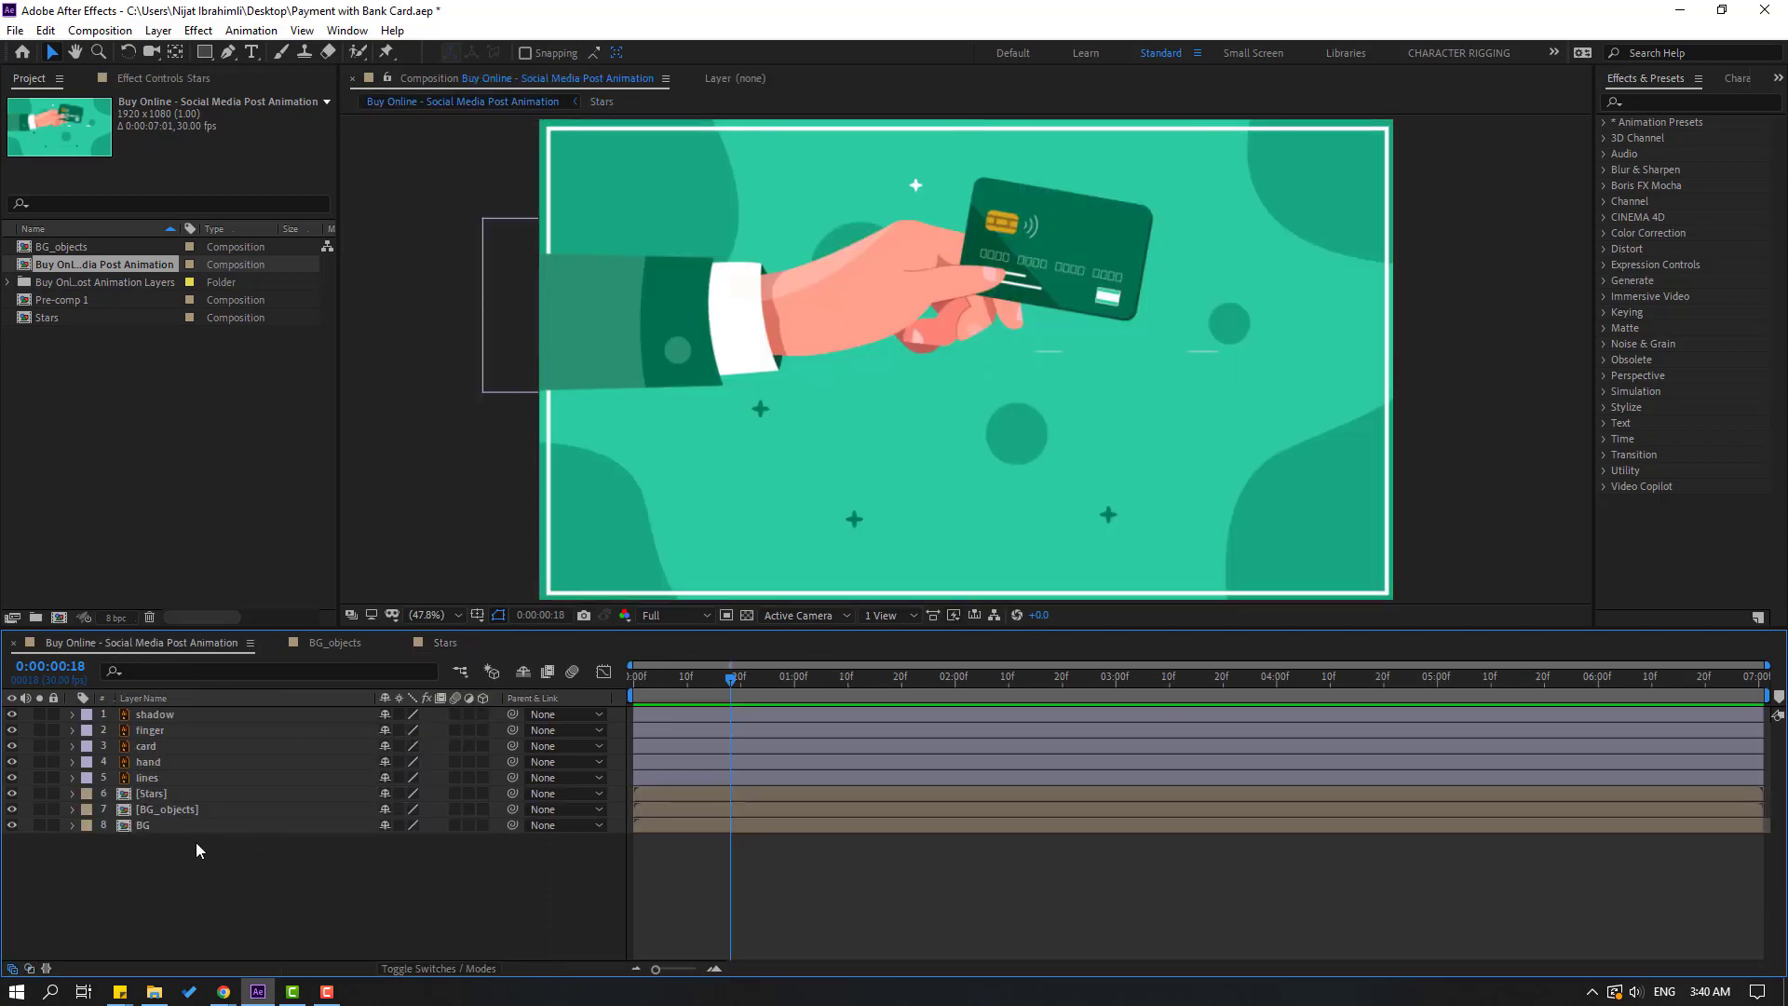
Step: Parent the card and finger layers to the hand layer
left_click(150, 749)
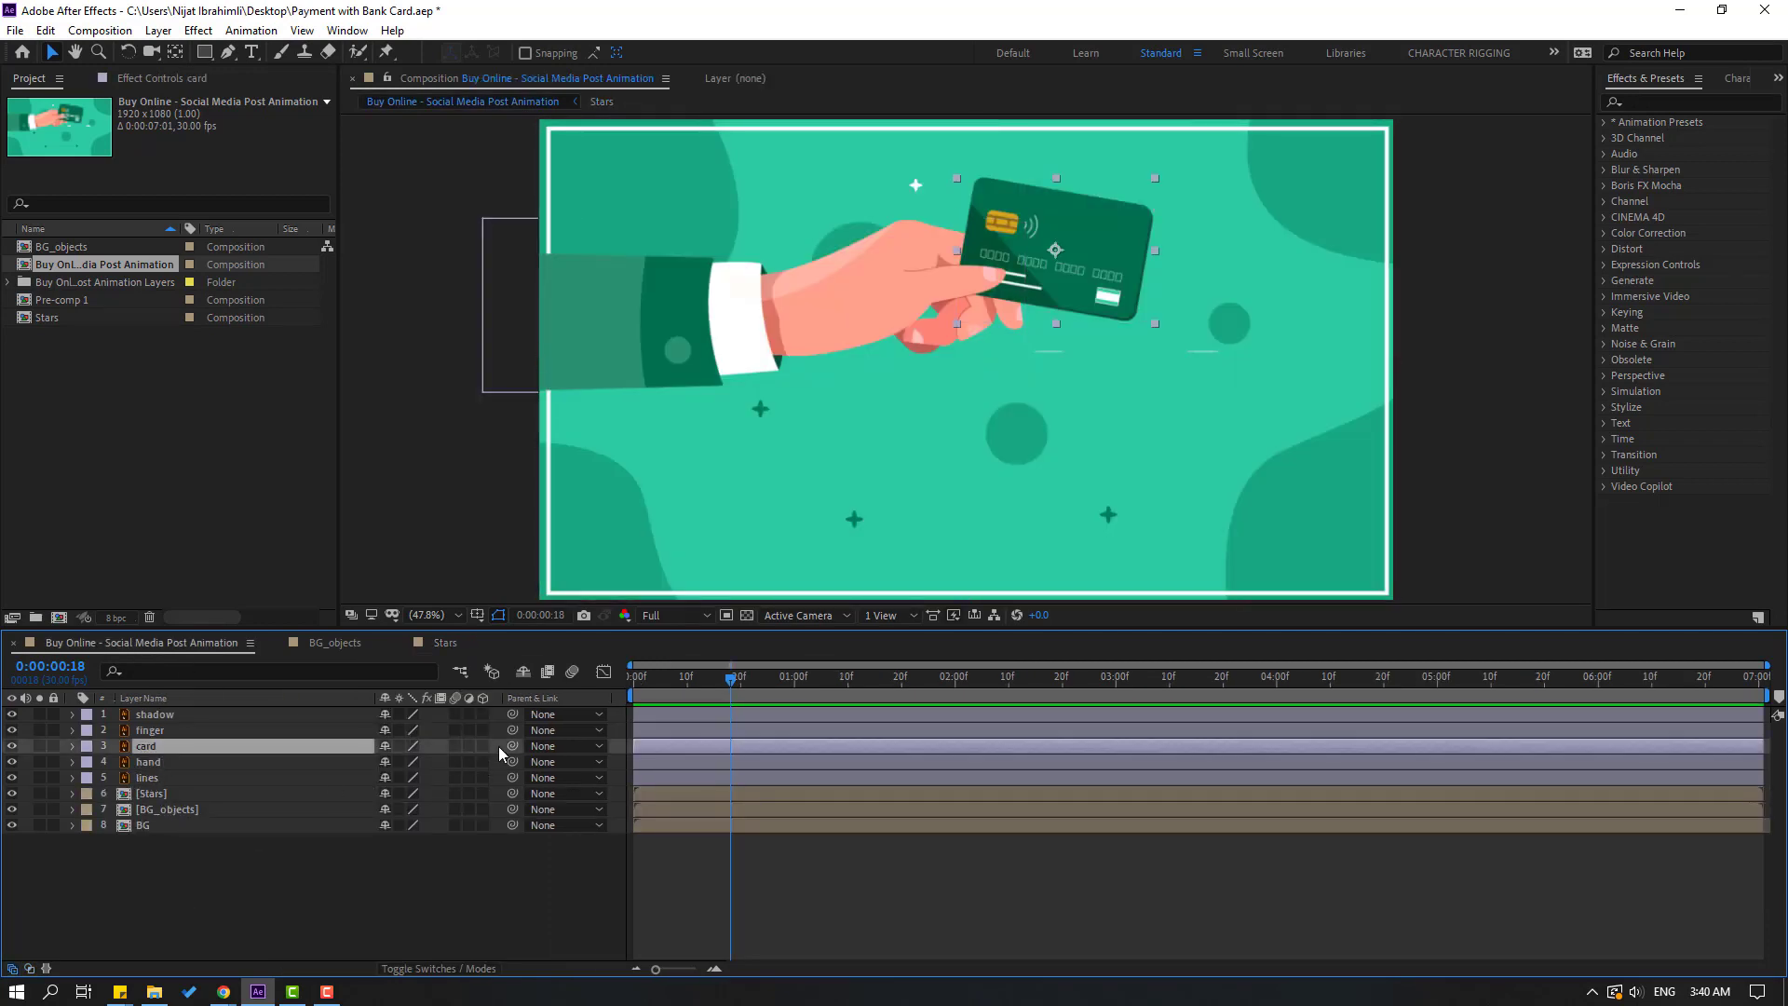
left_click_drag(465, 747, 165, 760)
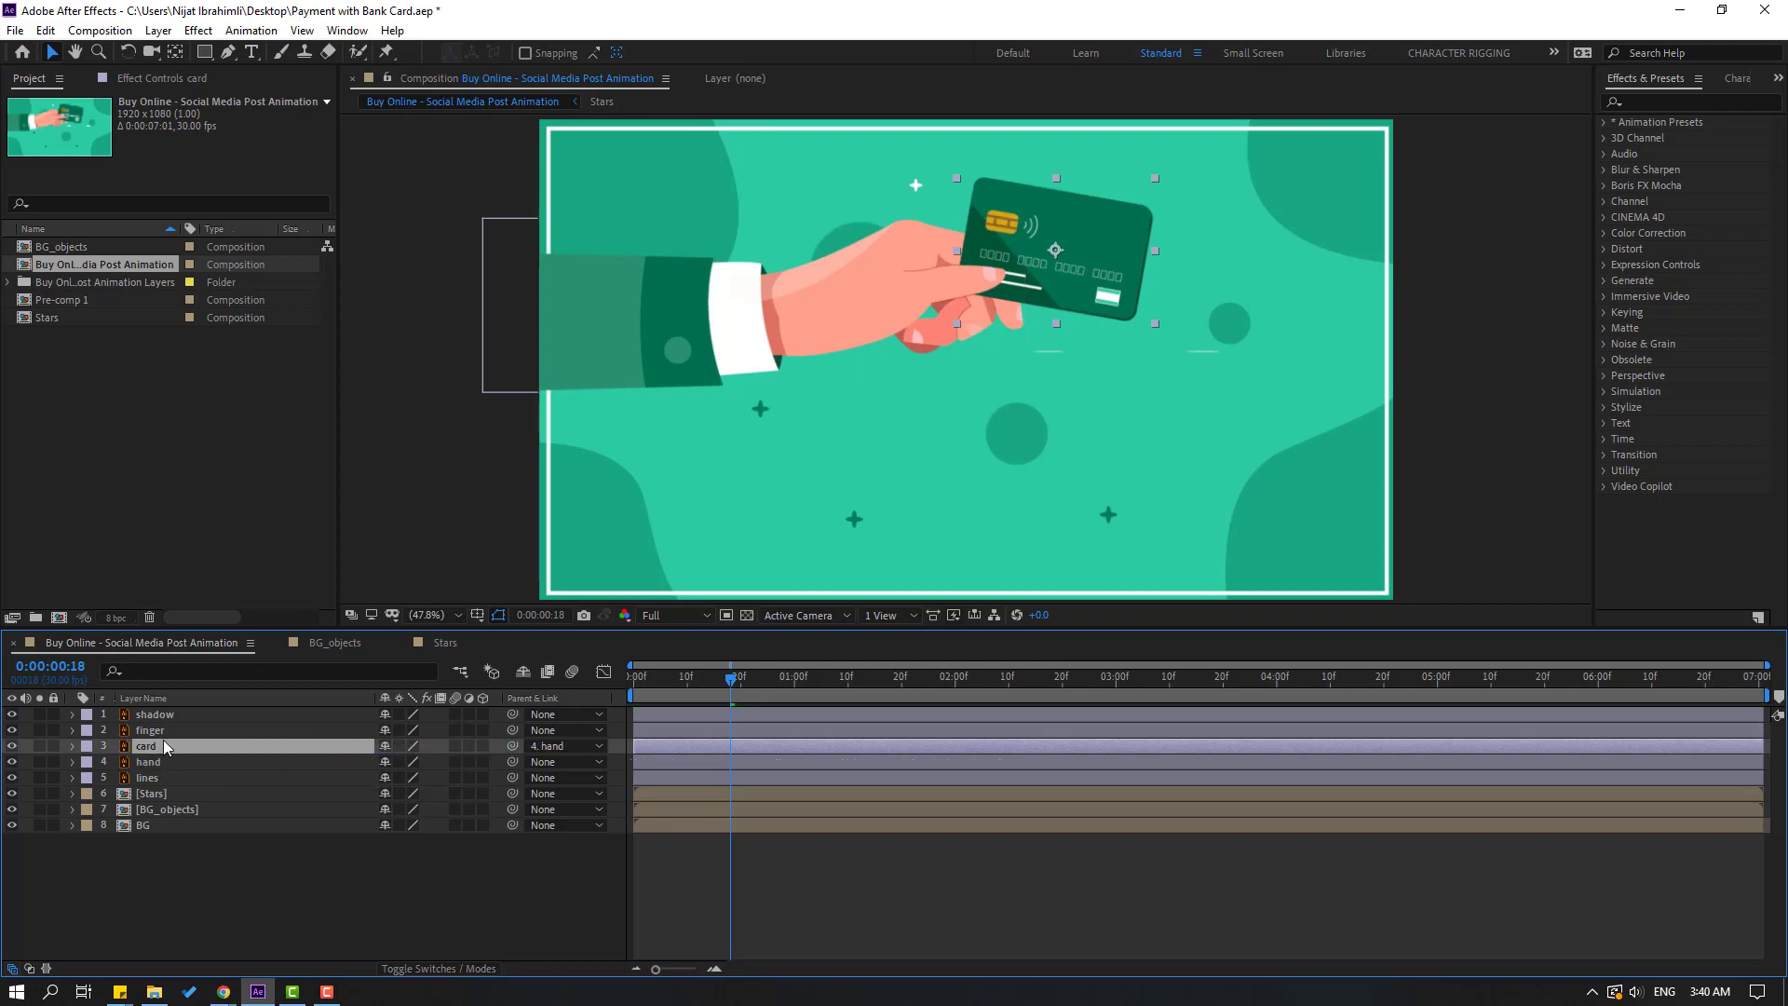
left_click(151, 730)
left_click_drag(513, 731, 160, 763)
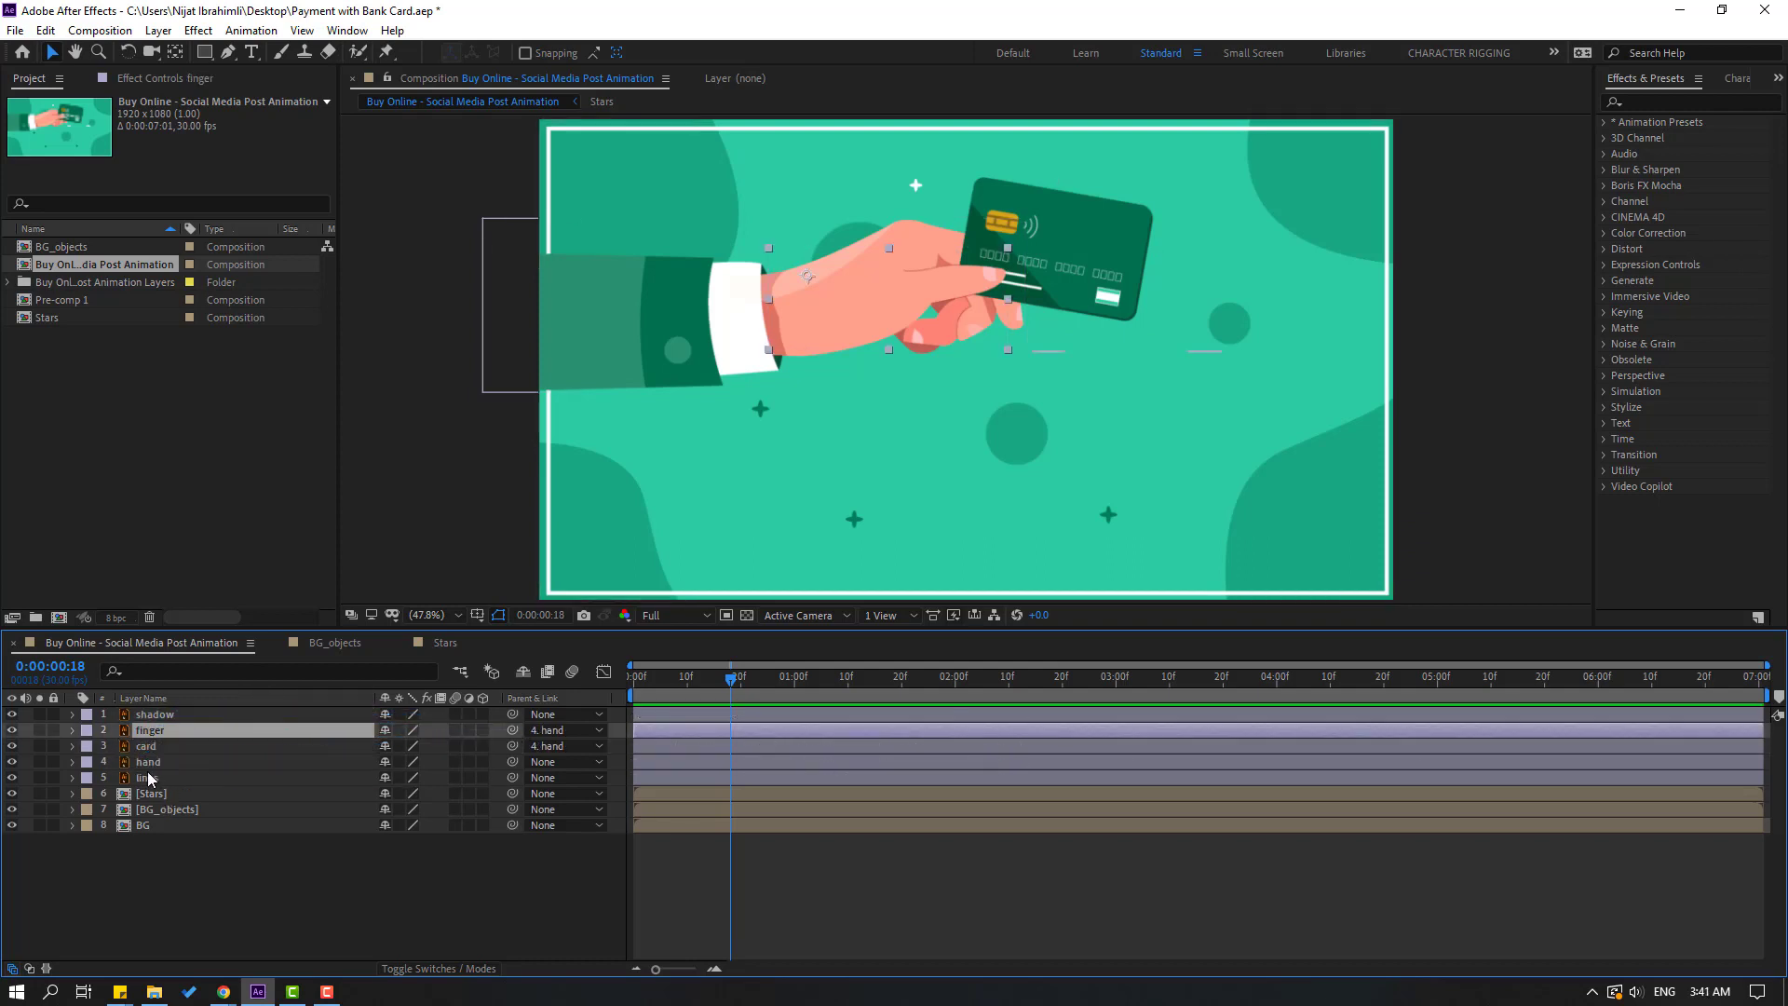
Step: Solo the hand and move its anchor point to the sleeve's left edge
left_click(145, 762)
left_click(41, 763)
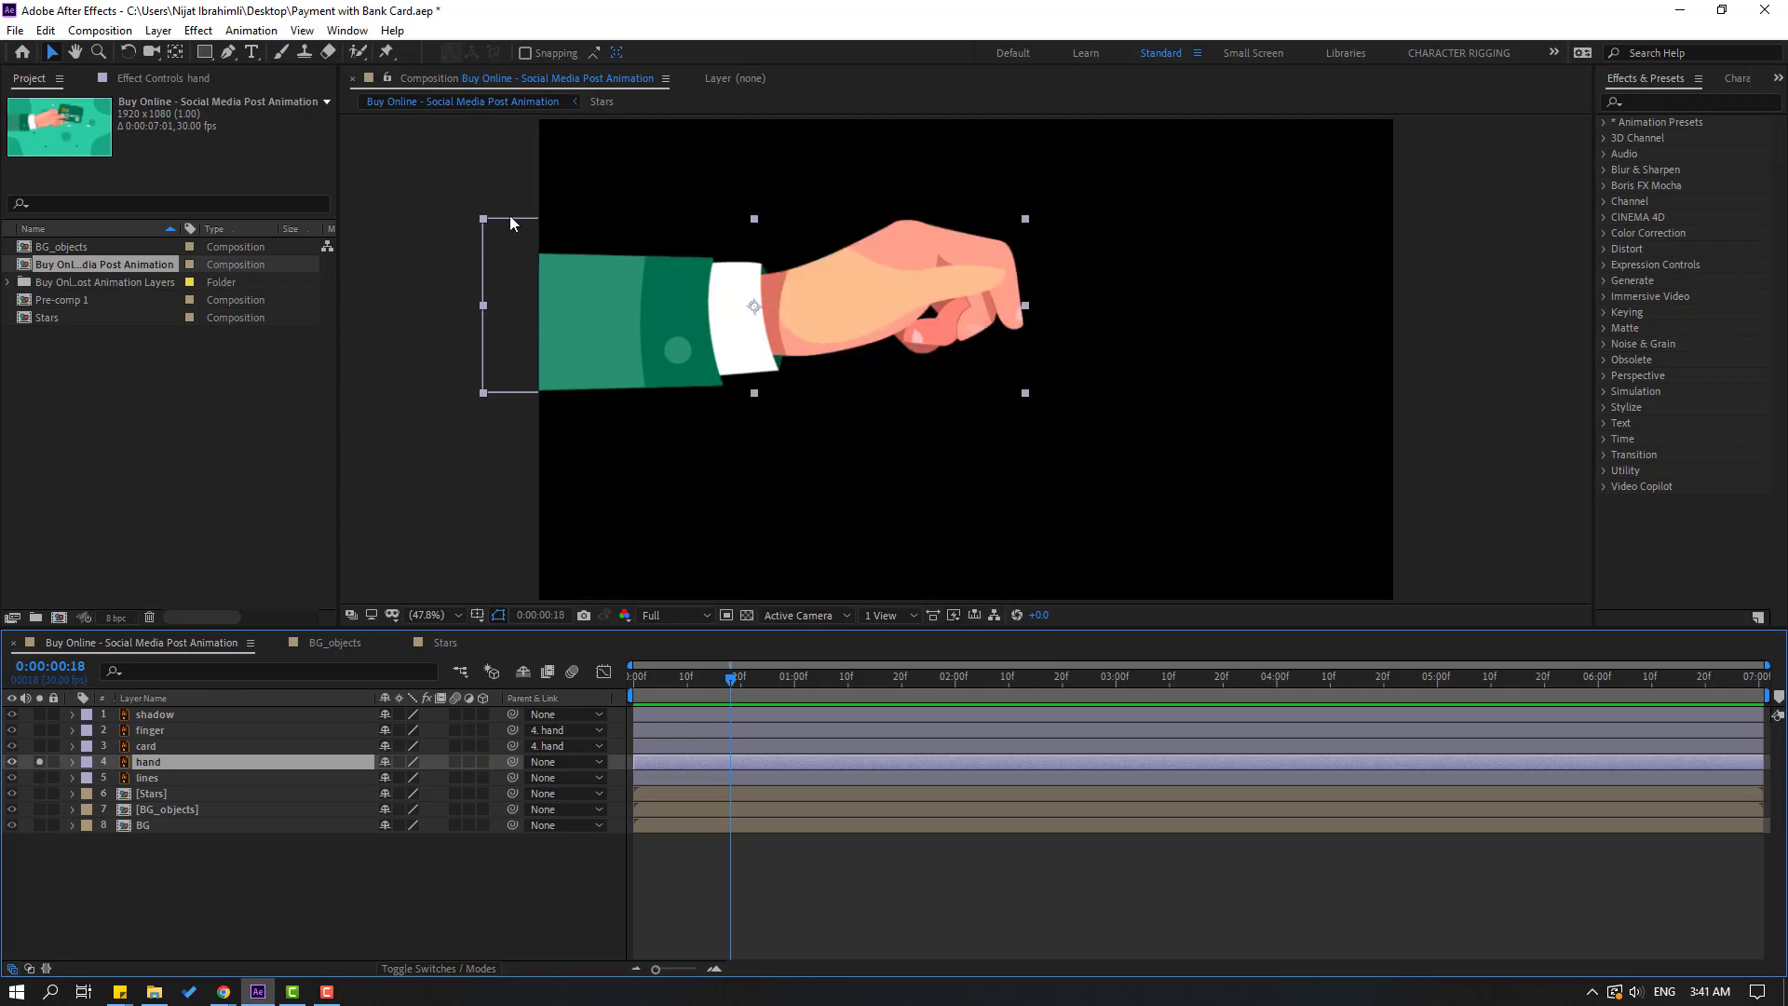
left_click(177, 53)
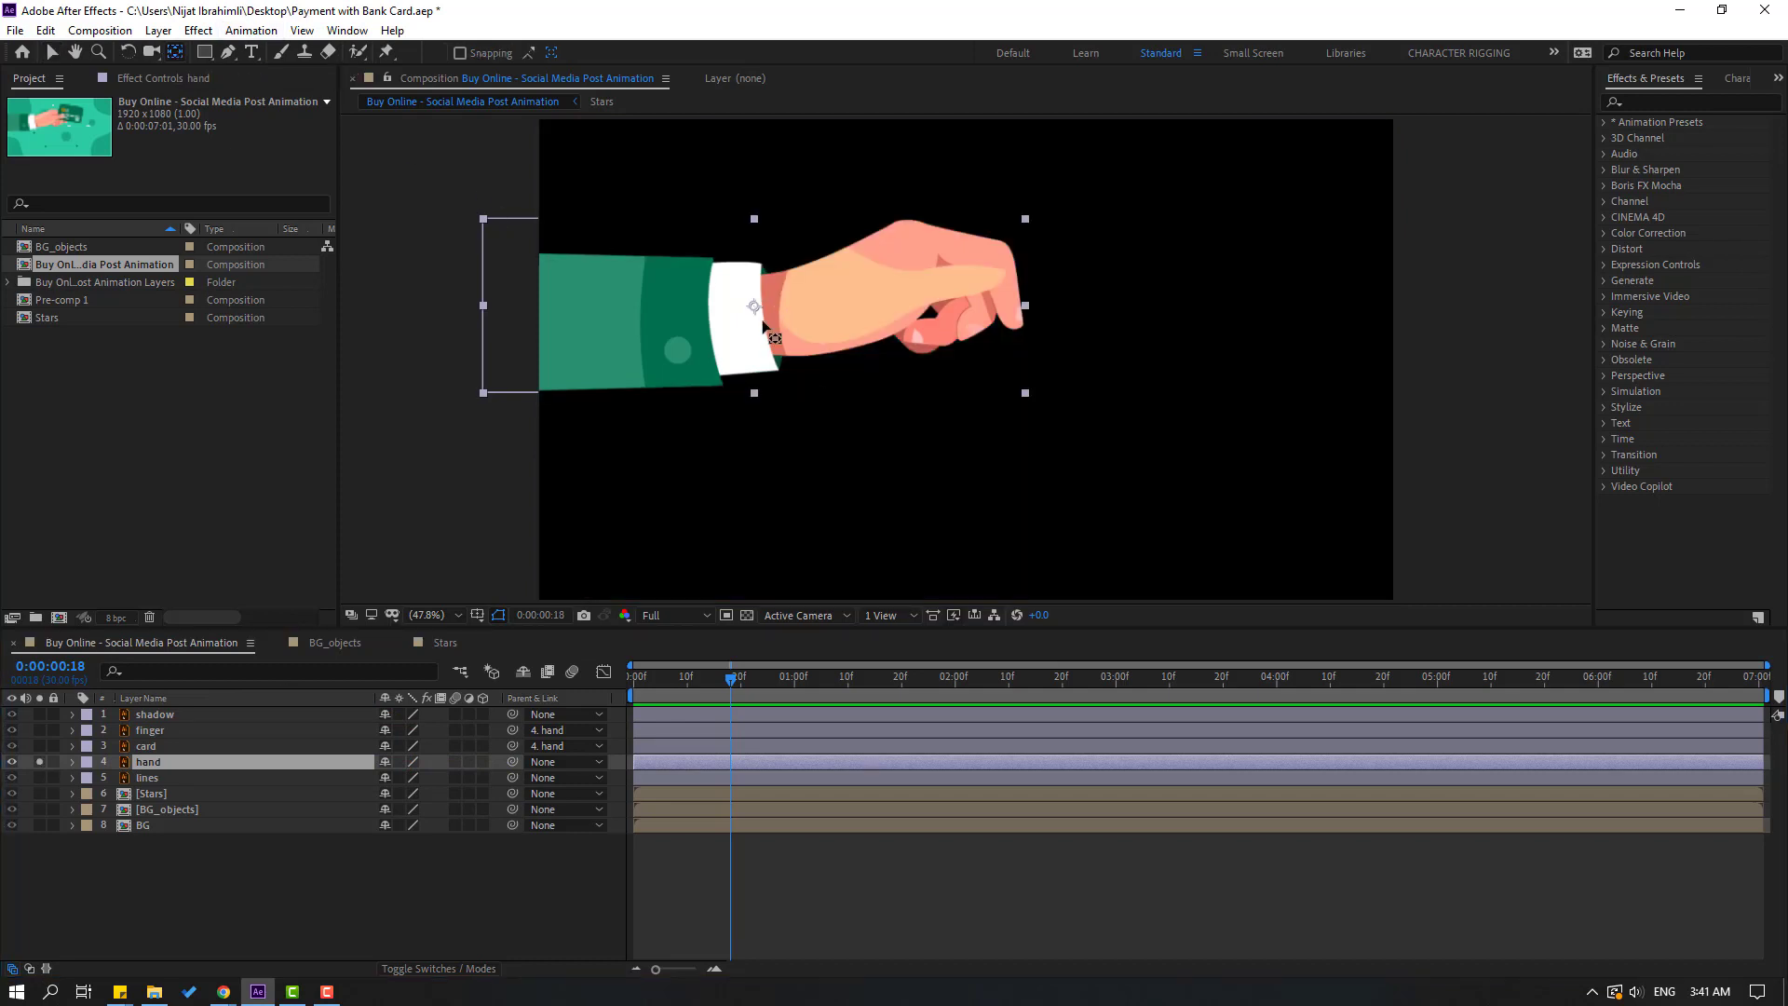
left_click_drag(755, 307, 484, 309)
left_click(52, 56)
Step: Reveal the hand's Rotation and test-rotate it around the new pivot at frame 0
key("r")
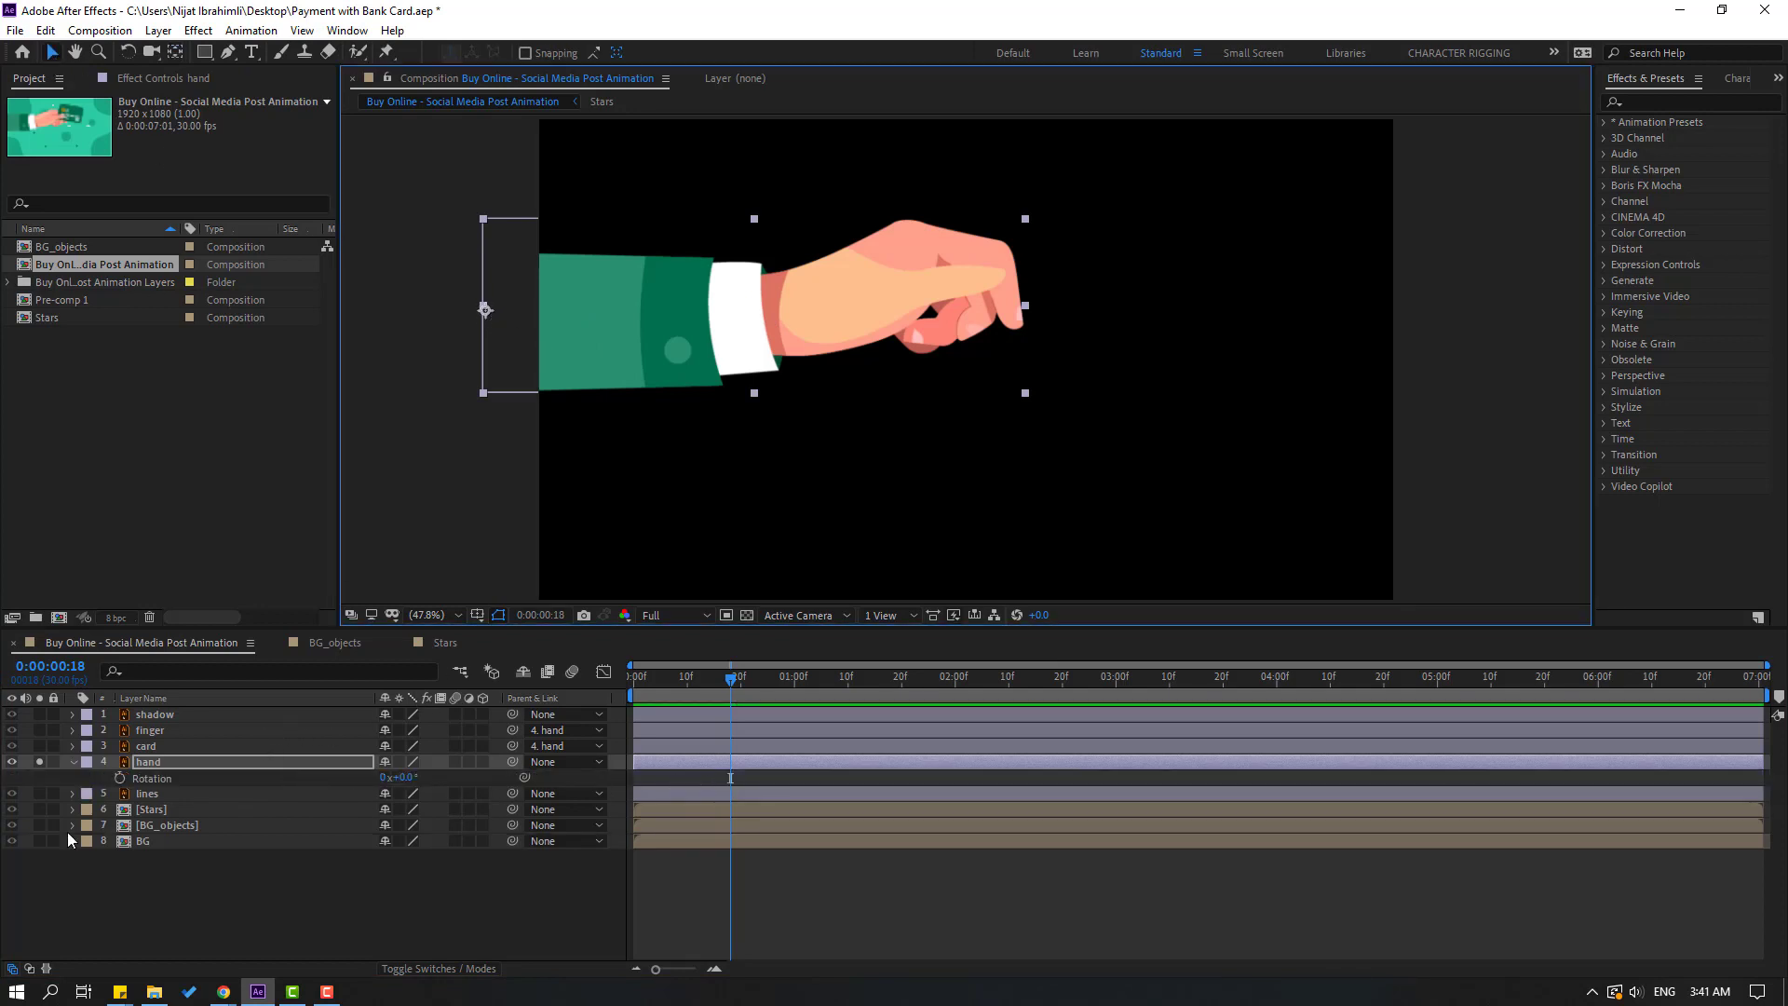
left_click_drag(729, 685, 634, 680)
left_click_drag(401, 777, 404, 857)
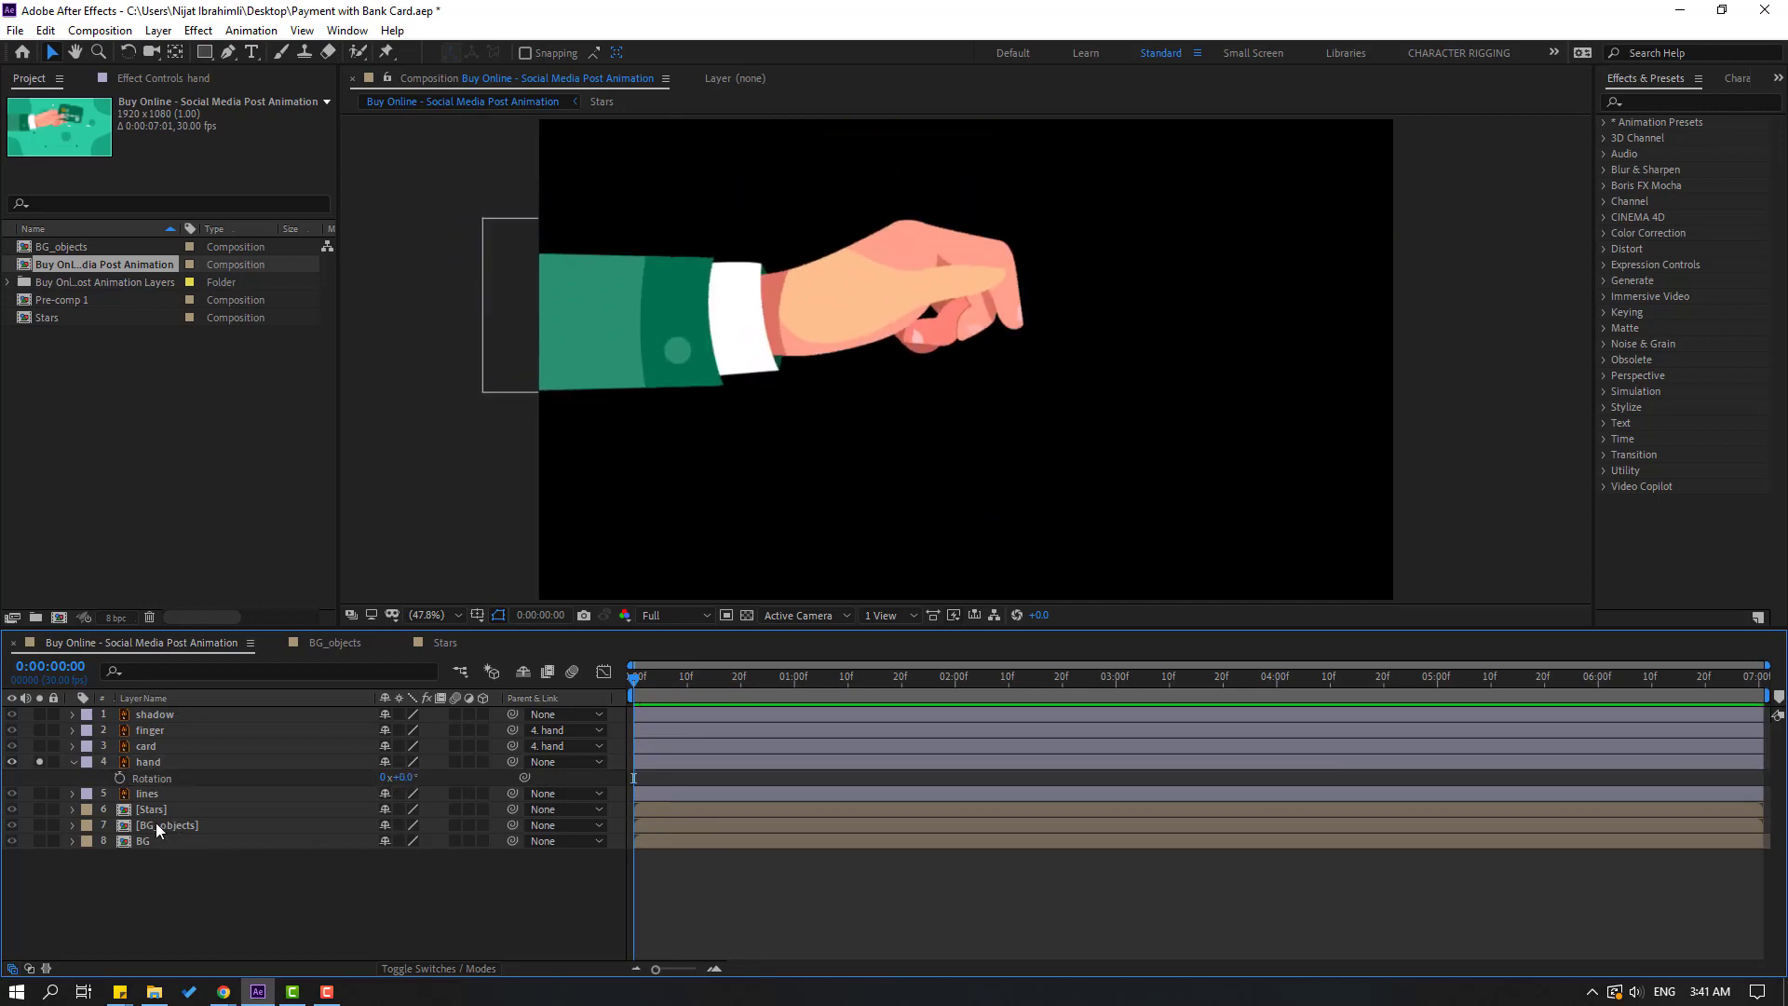
Step: Keyframe the hand's Rotation at -5° on frame 0
left_click(119, 779)
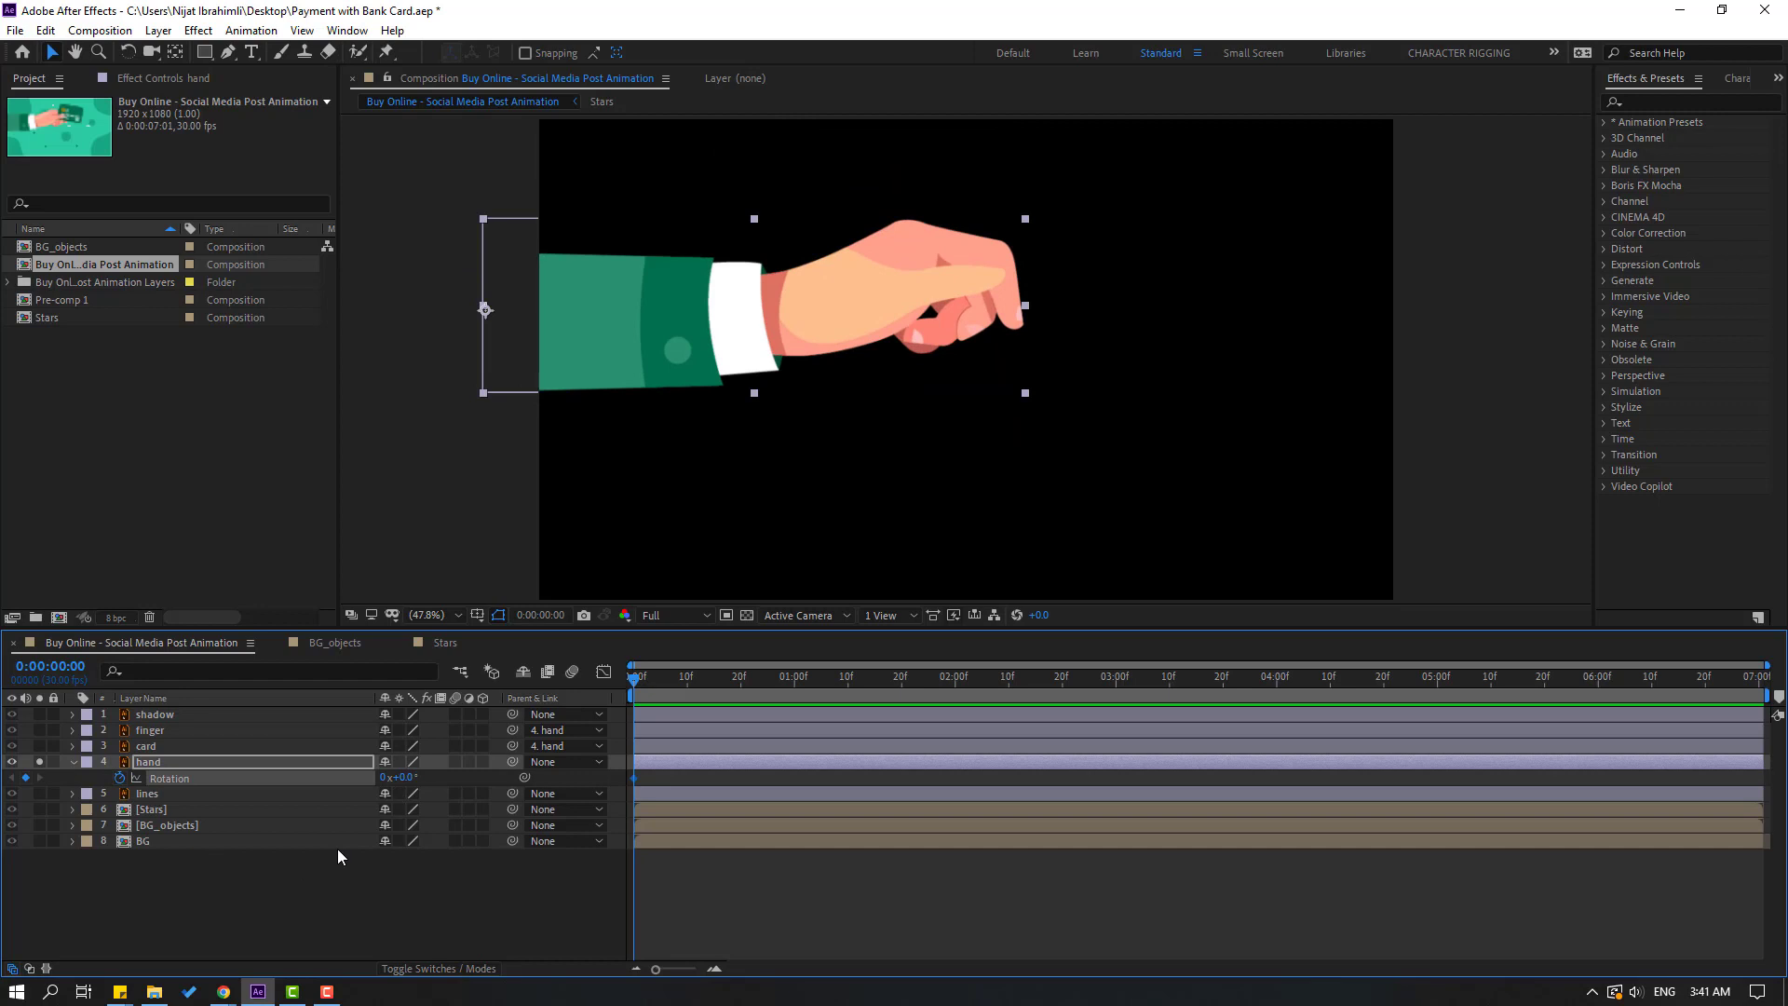
left_click_drag(400, 776, 395, 778)
left_click(405, 778)
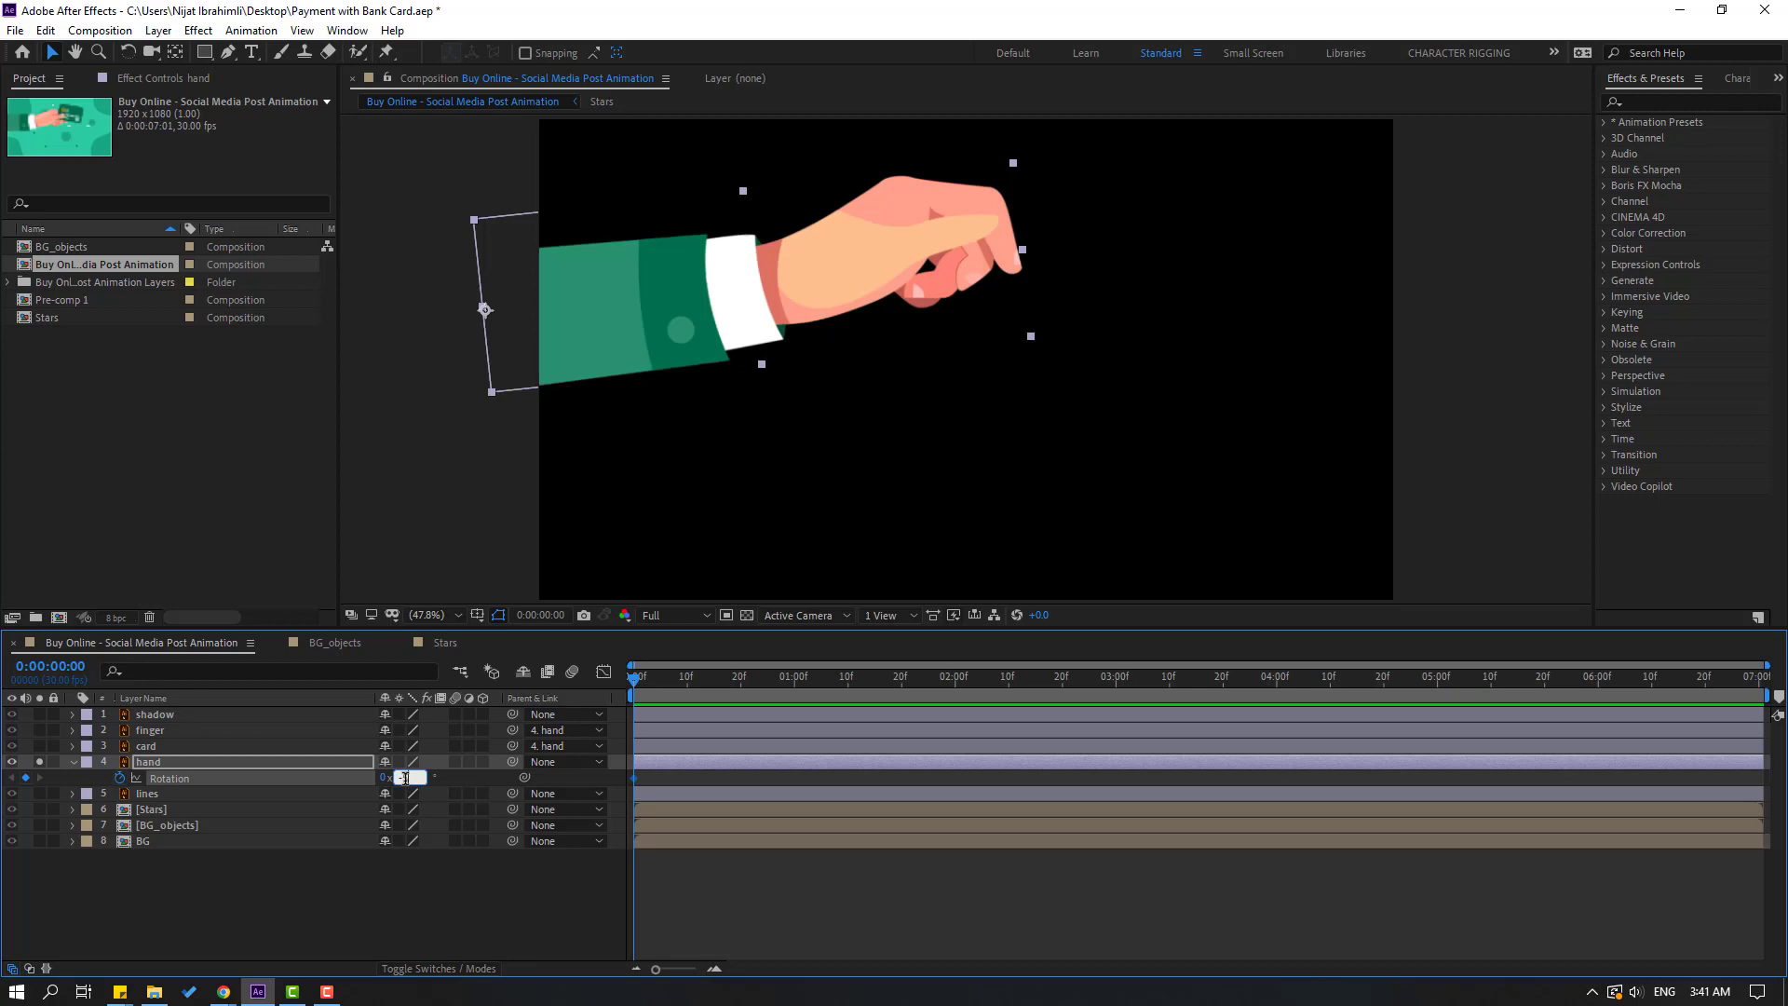
type("-5")
key("Return")
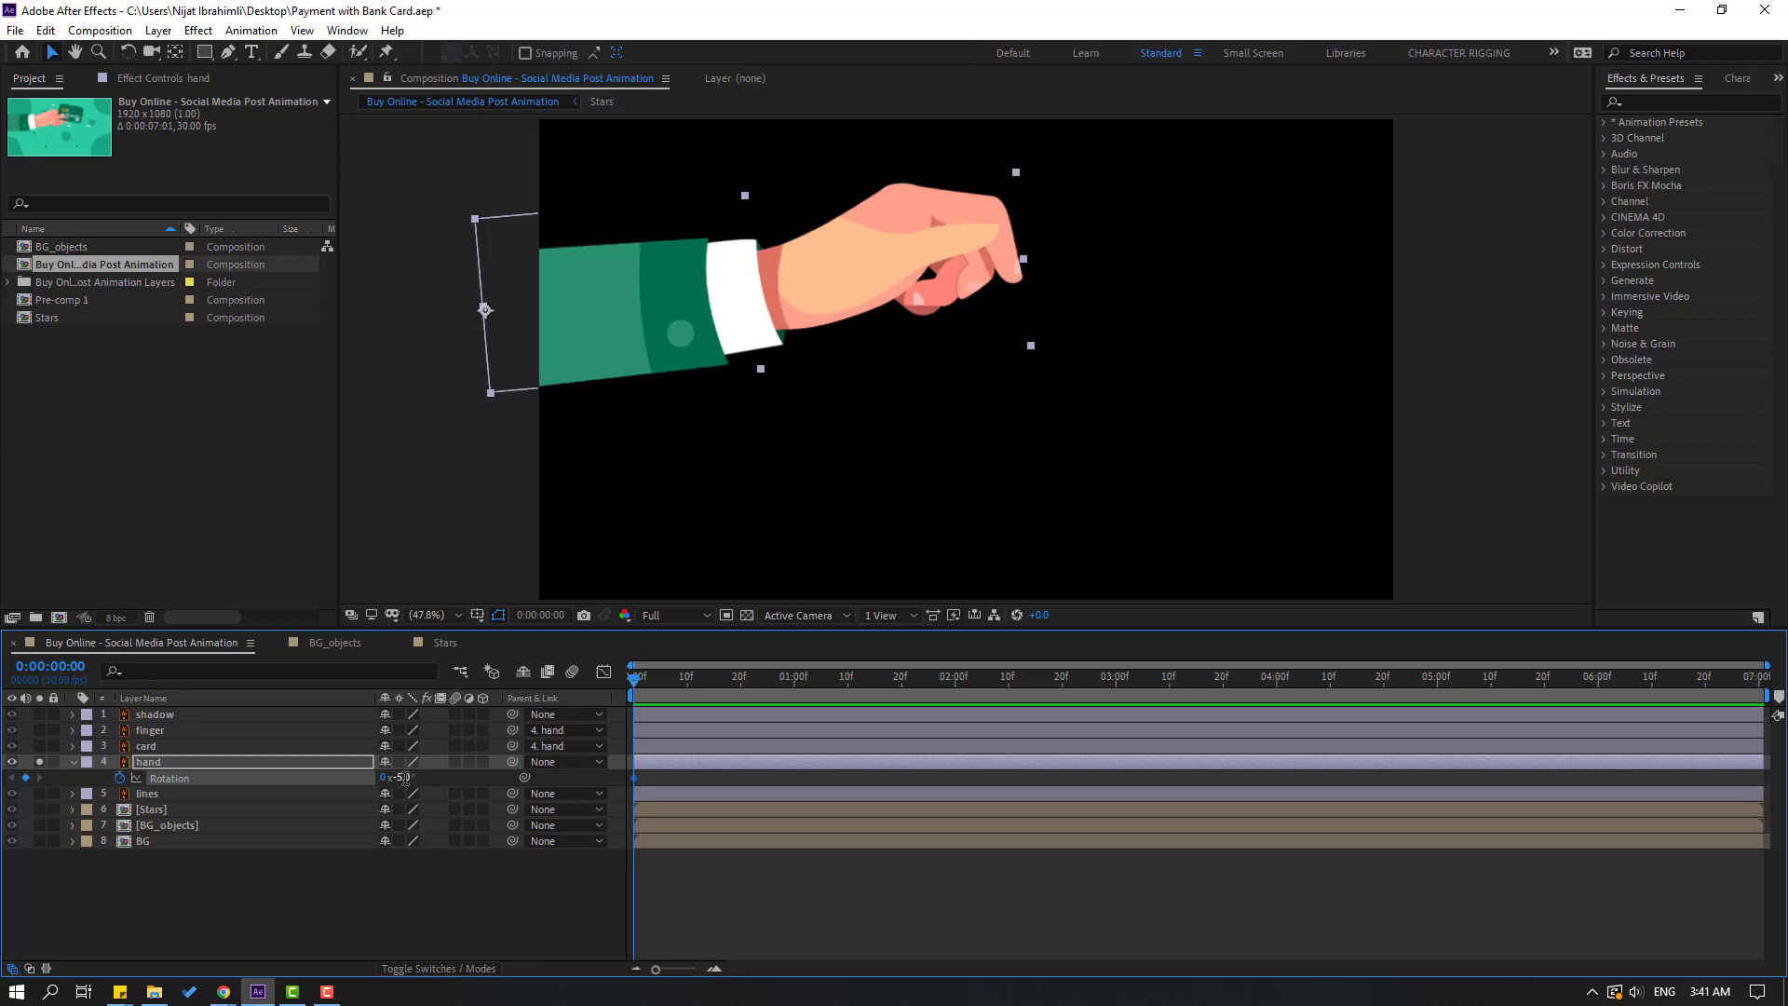
Step: Key +5° rotation at frame 10 and copy the -5° first keyframe to frame 20
key("shift+Page_Down")
left_click(403, 779)
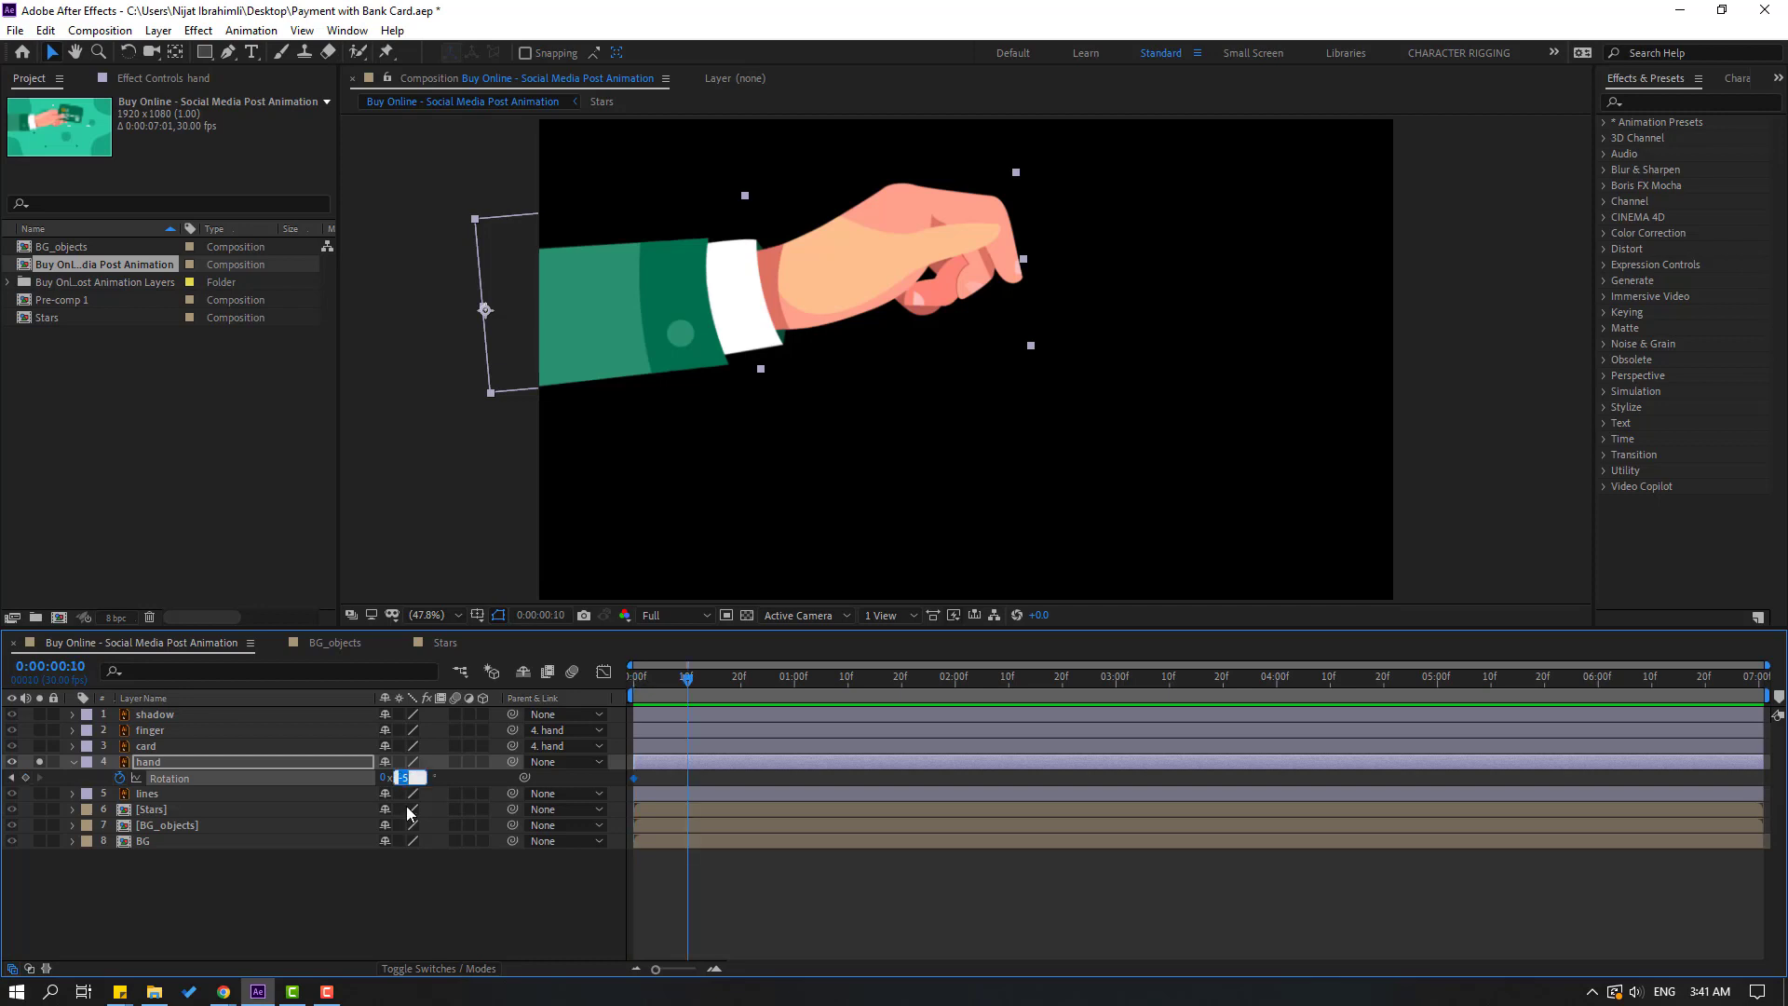
key("Return")
key("shift+Page_Down")
left_click(635, 778)
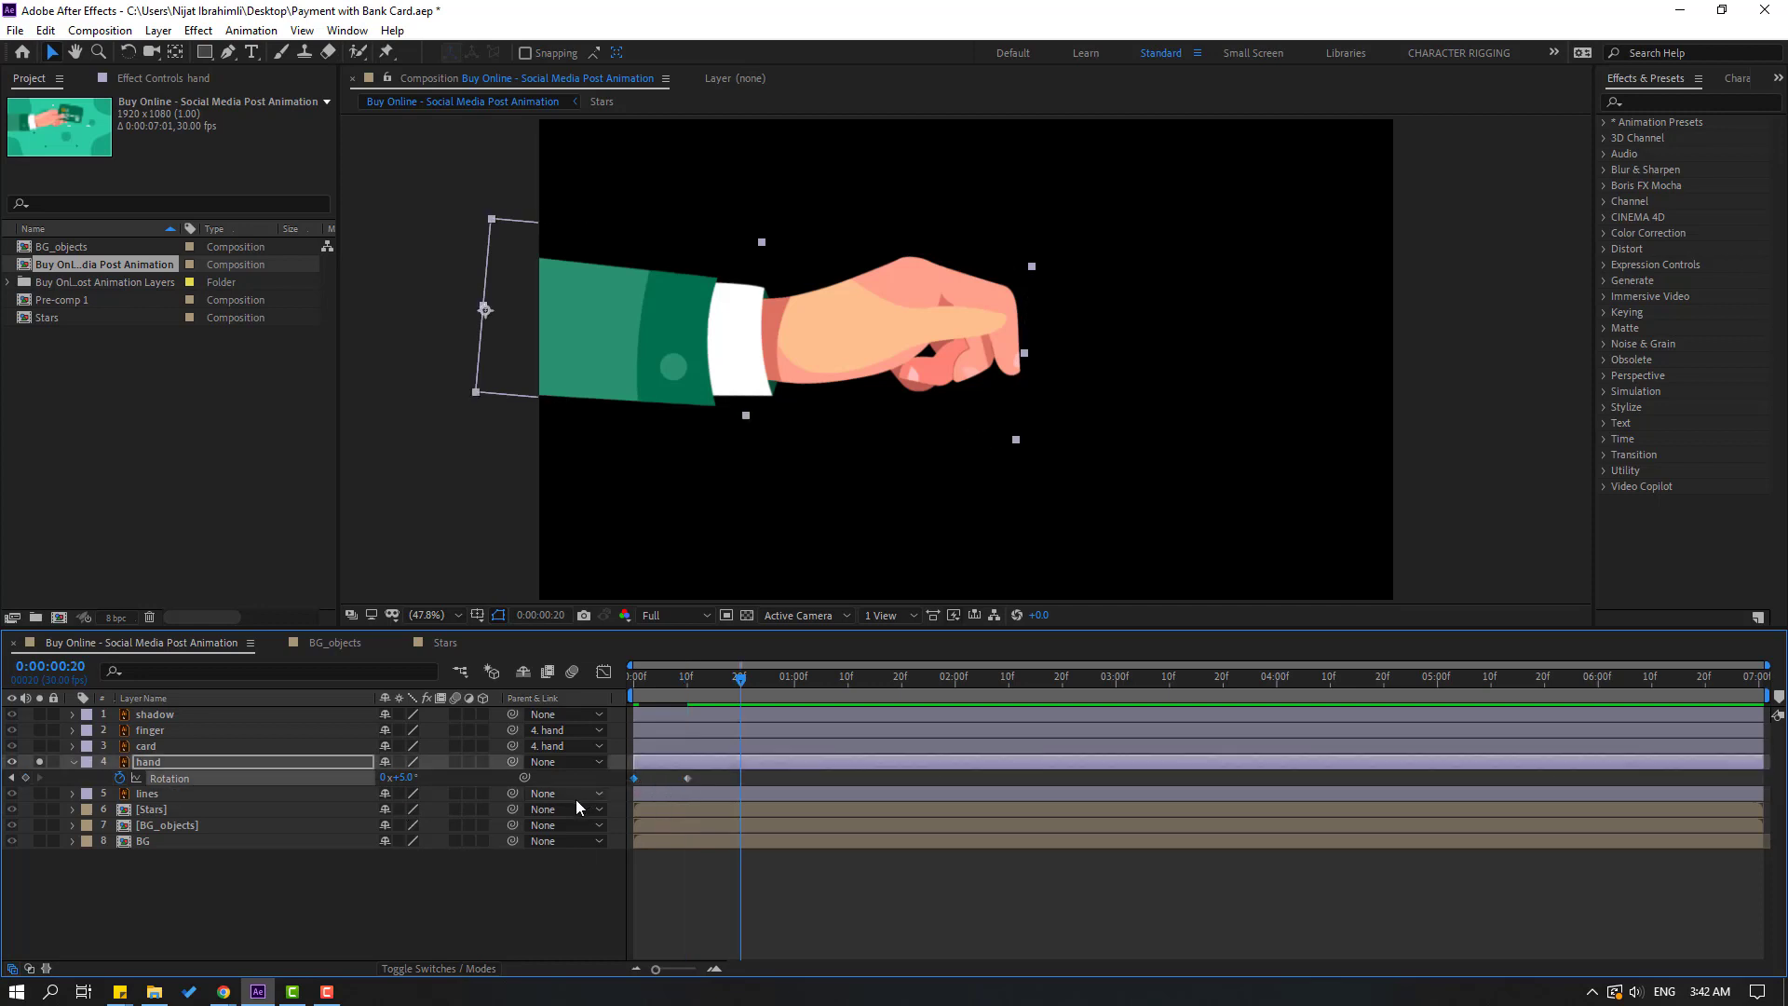
key("ctrl+c")
key("ctrl+v")
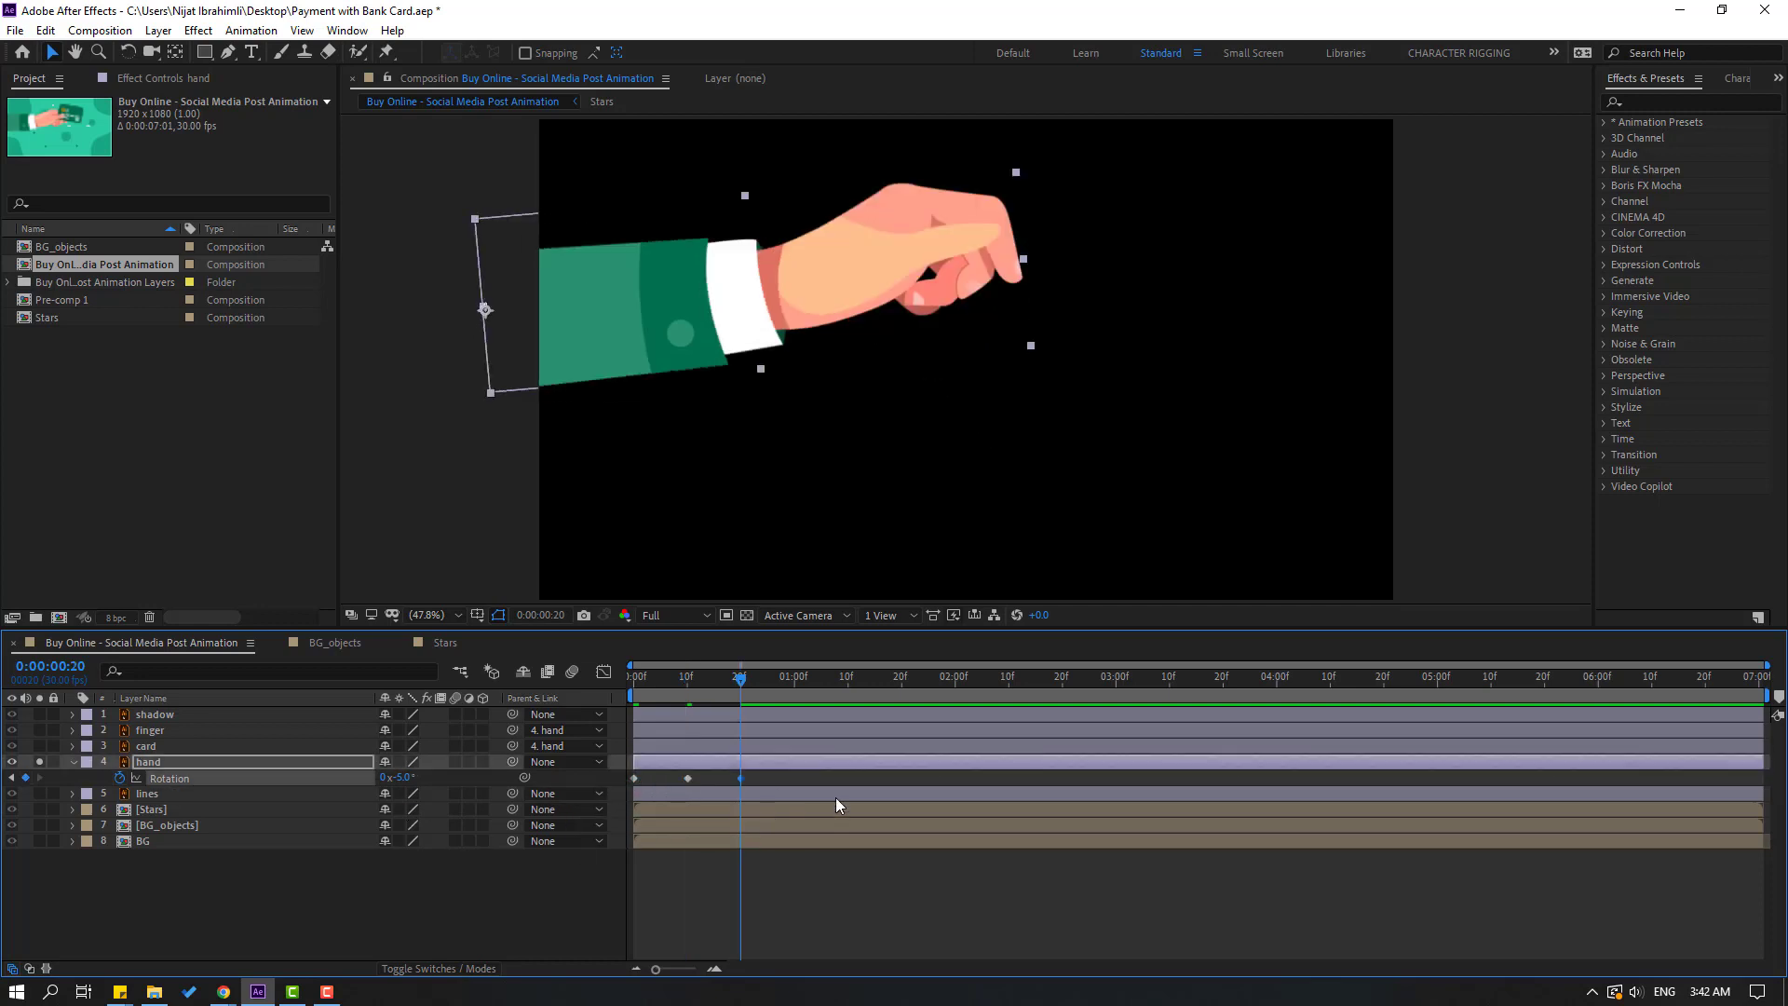
Step: Apply Easy Ease to all three rotation keyframes and preview the rocking
left_click_drag(762, 779, 629, 784)
right_click(632, 781)
mouse_move(739, 763)
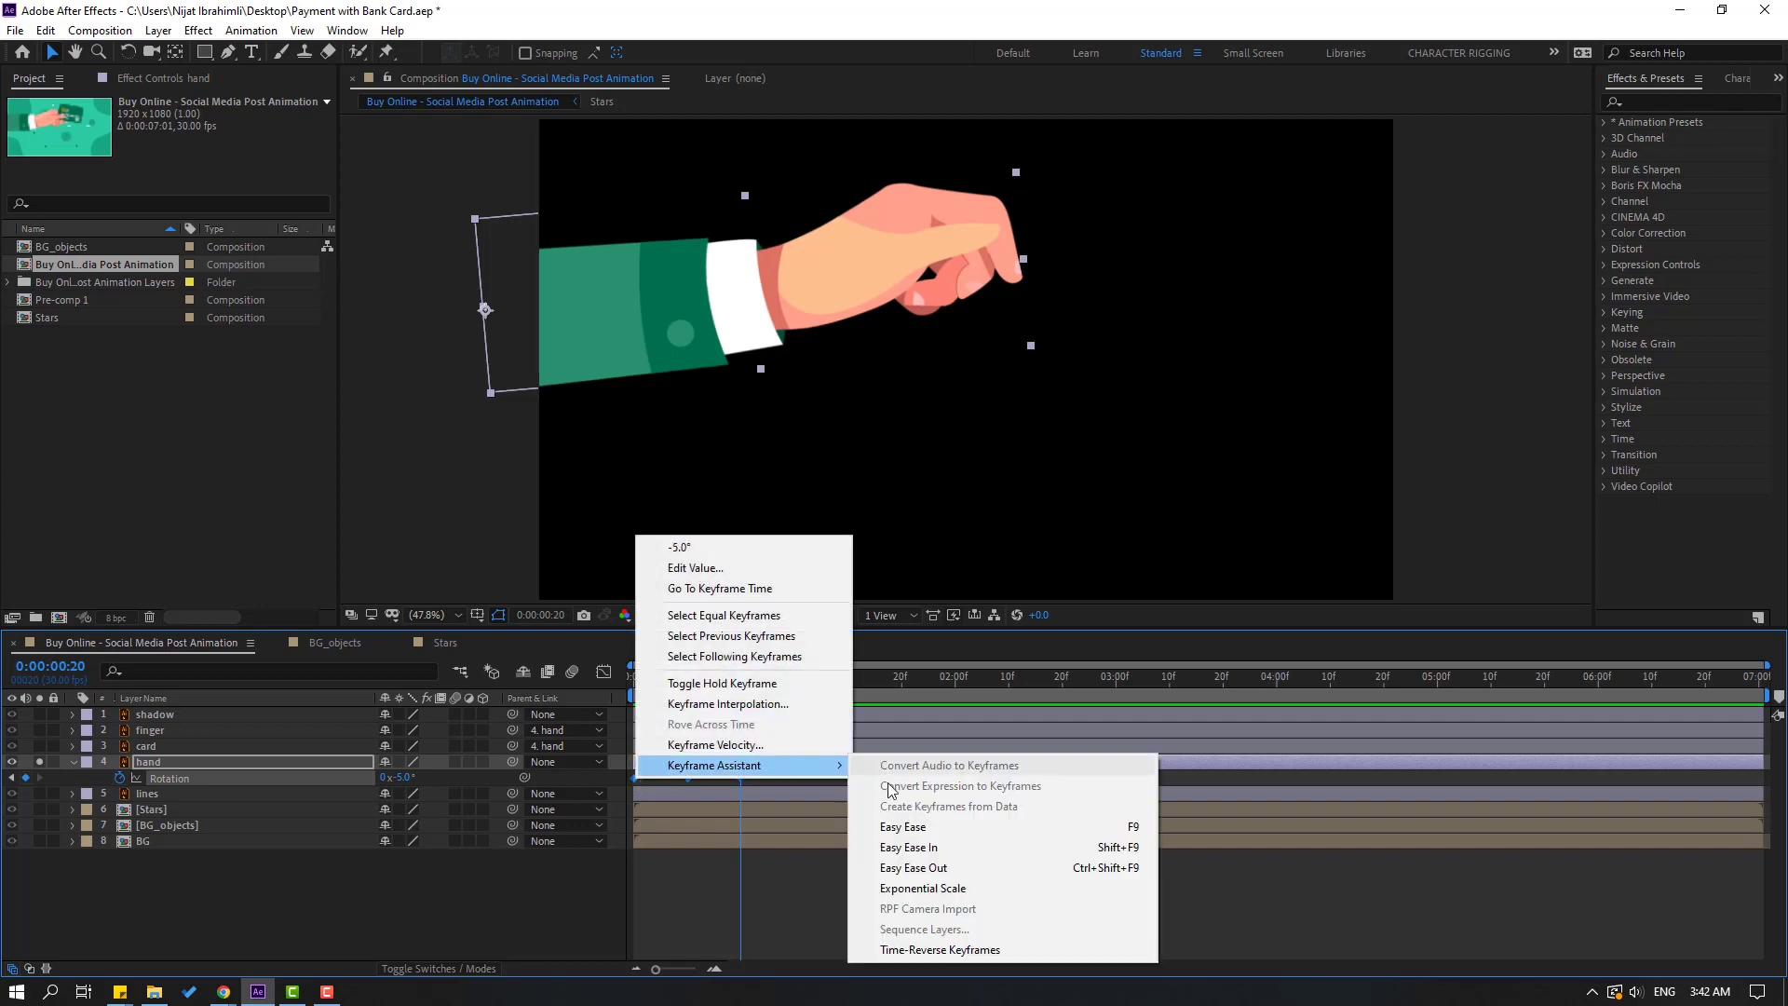
left_click(900, 827)
left_click(751, 926)
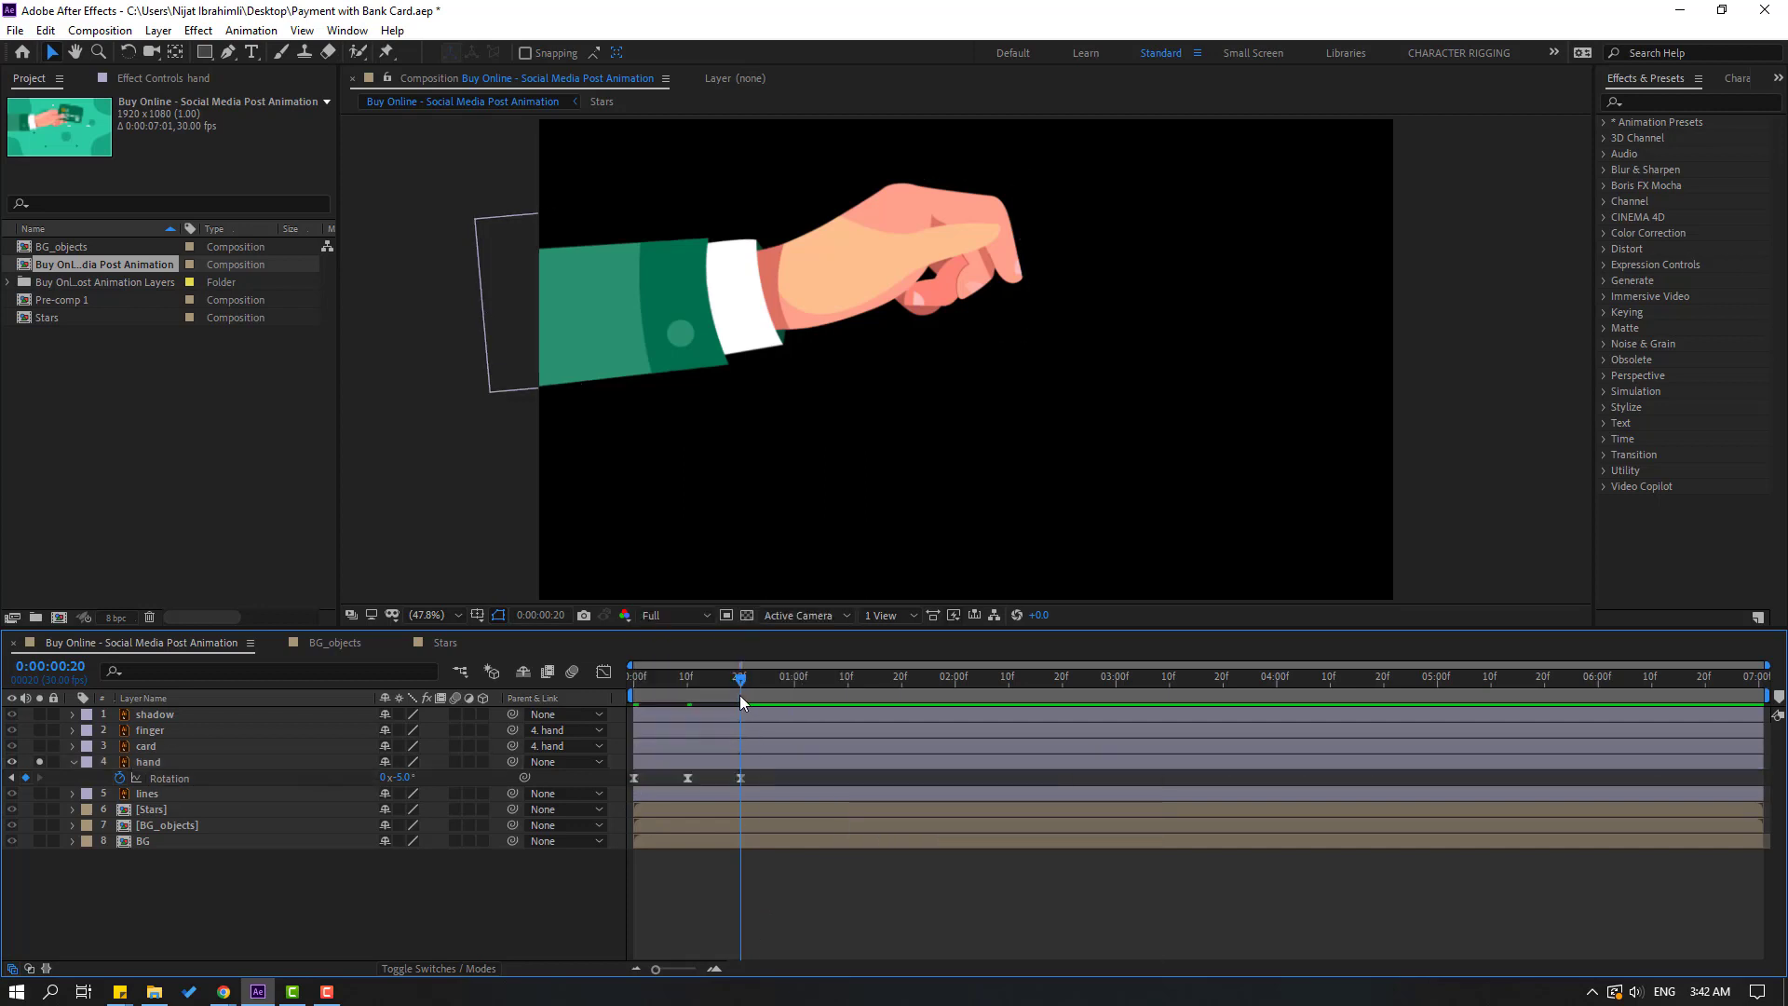
key("space")
key("space")
left_click_drag(756, 781, 637, 801)
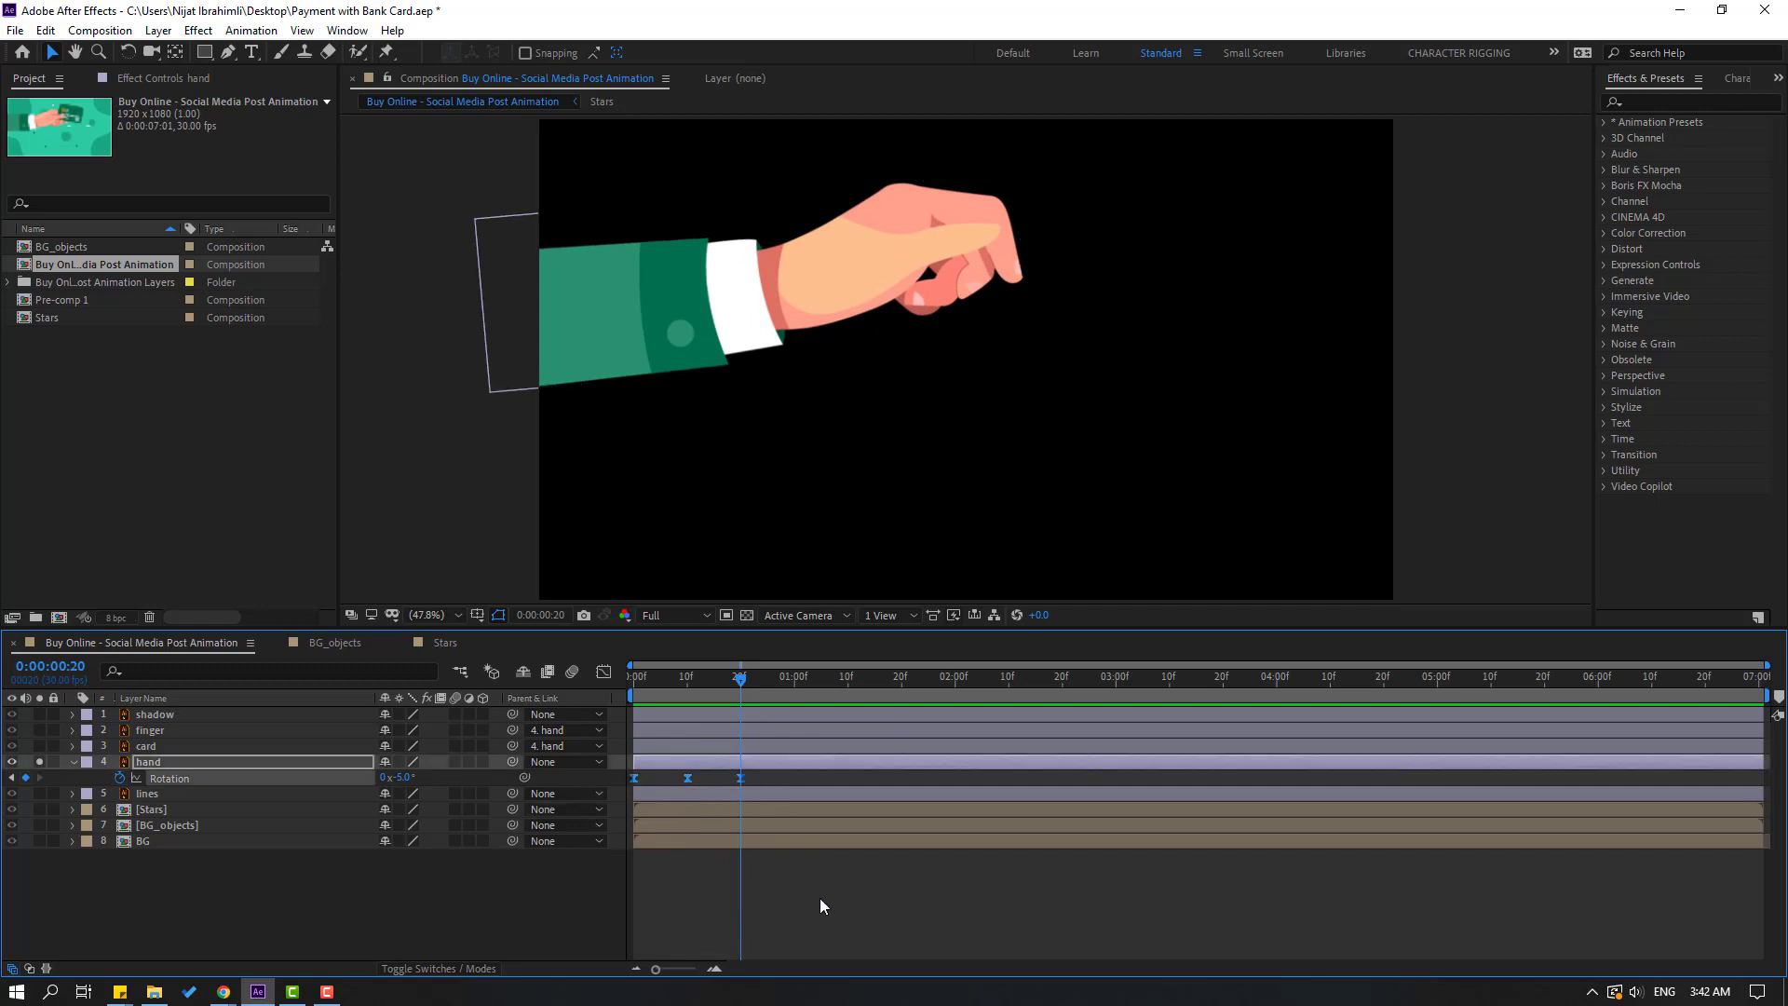
left_click(788, 891)
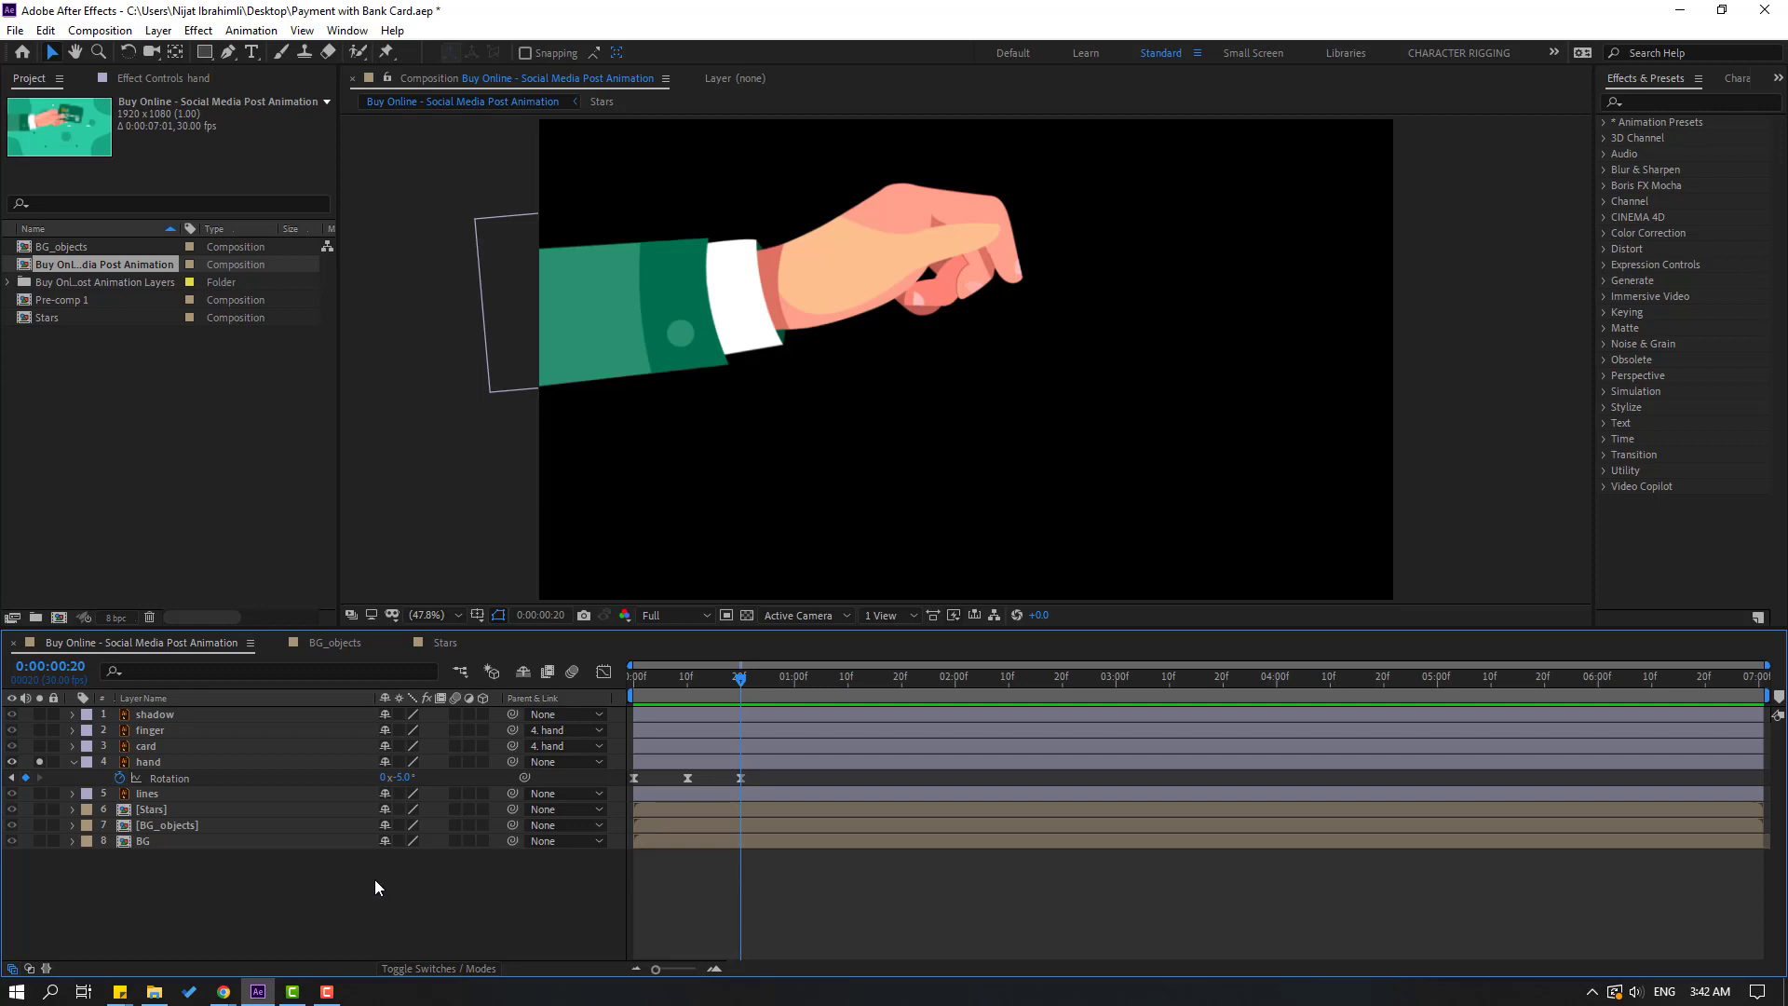
Step: Add a loopOutDuration(type = "cycle") expression to the hand's Rotation and preview the loop
left_click(120, 780, "alt")
left_click(449, 794)
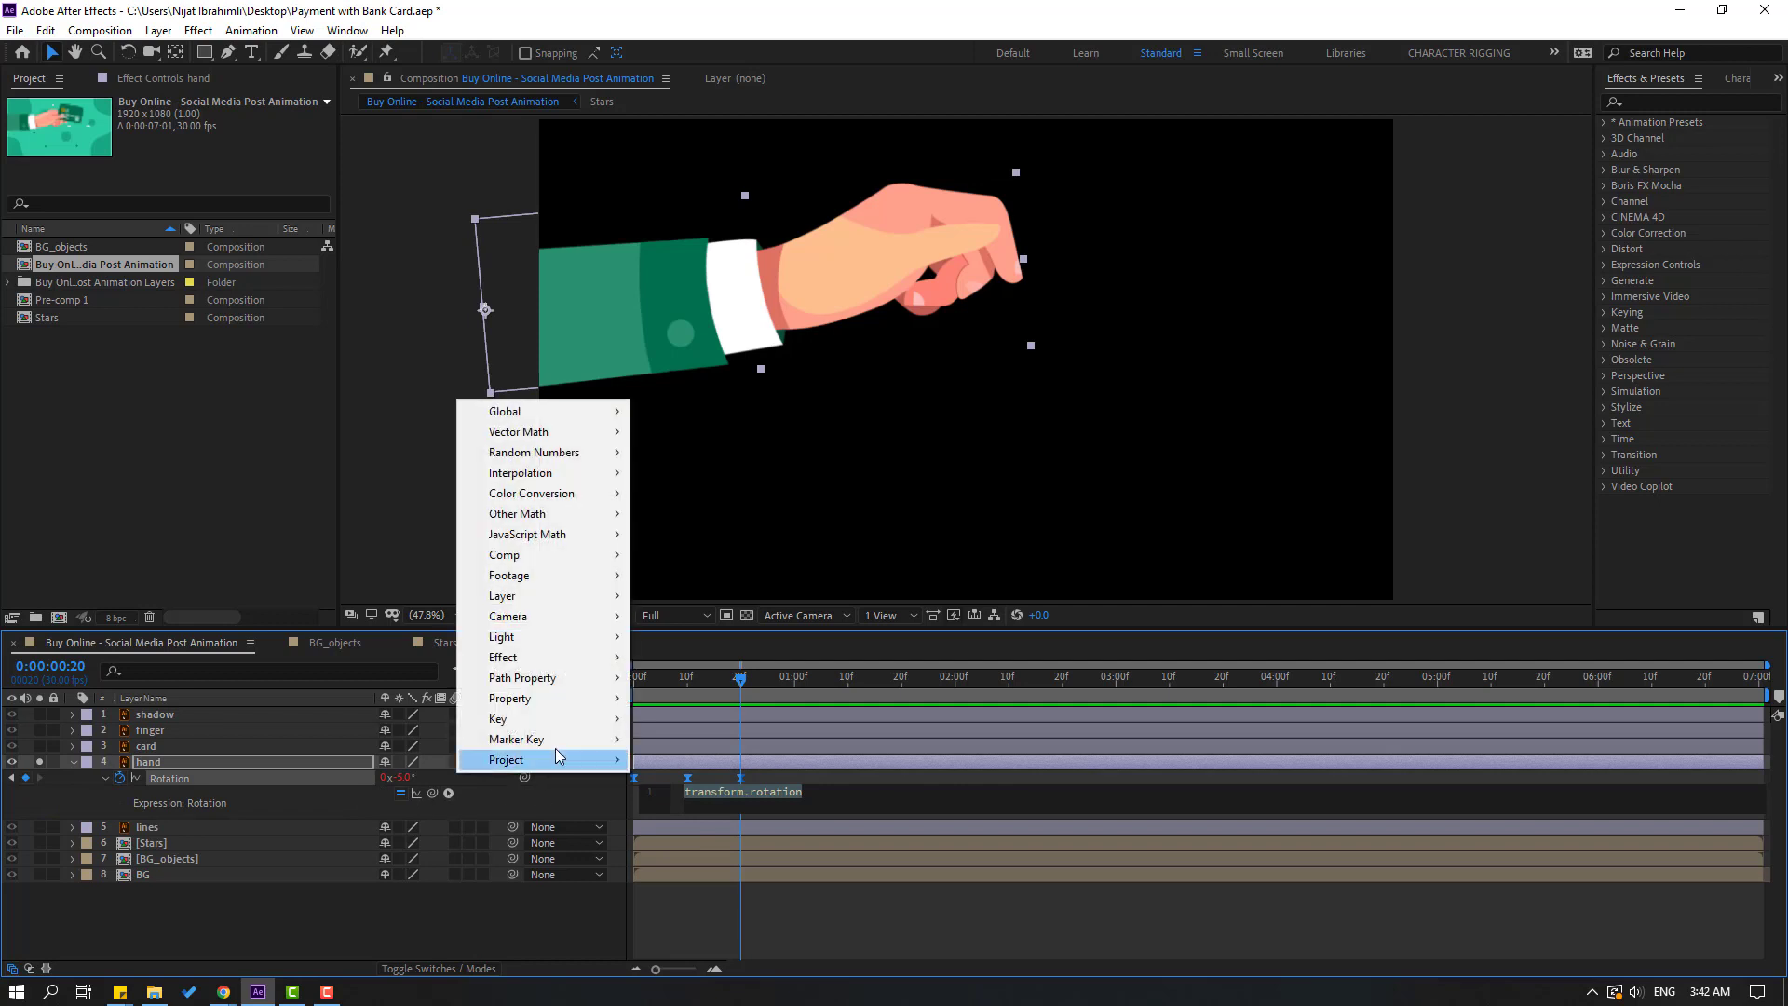
mouse_move(560, 700)
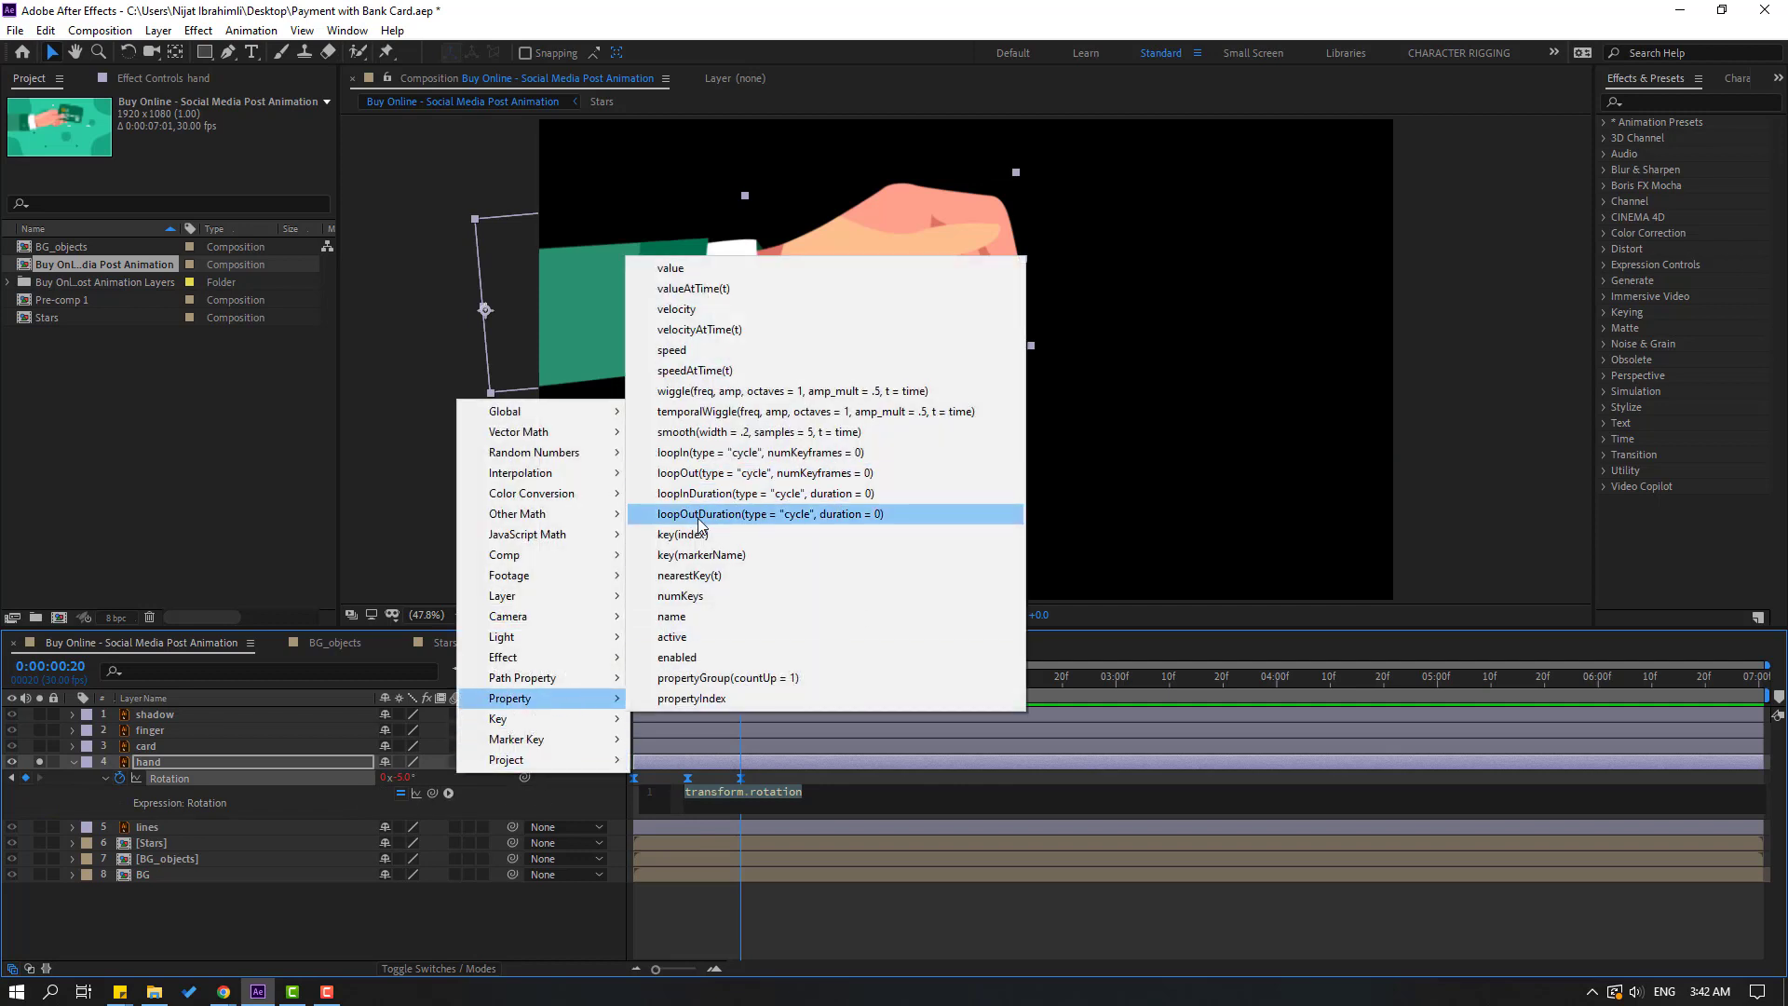
left_click(768, 514)
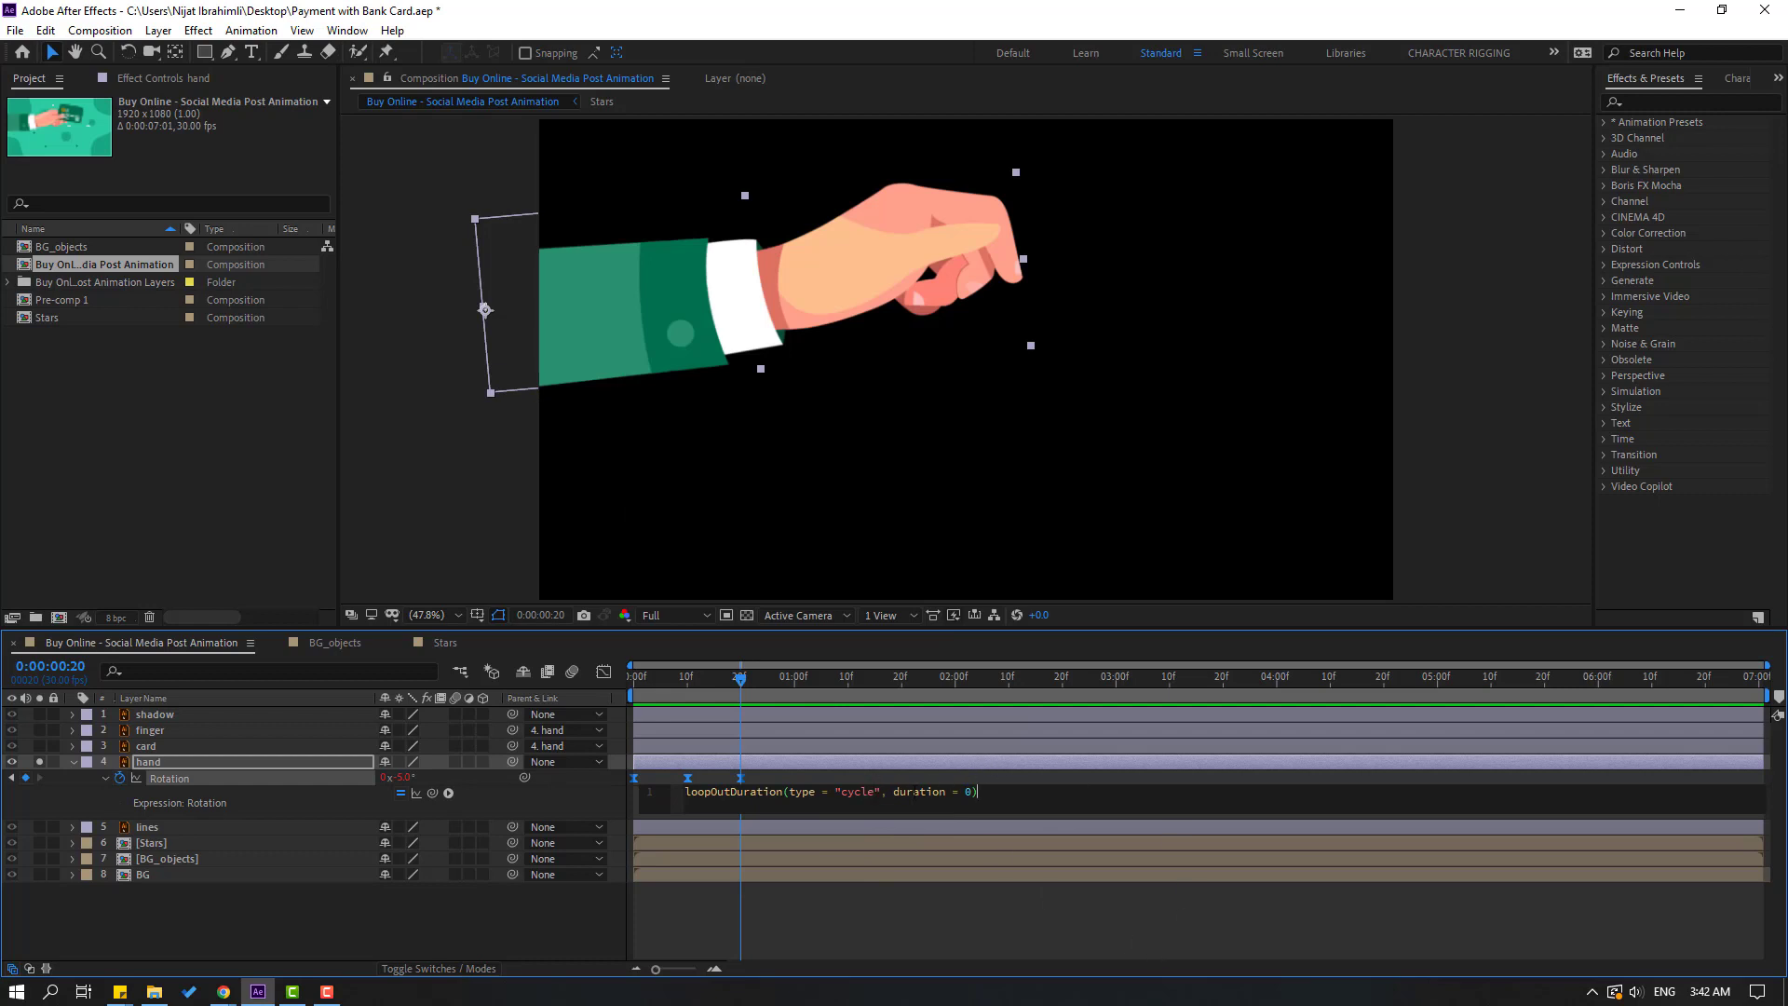
left_click(1226, 937)
key("space")
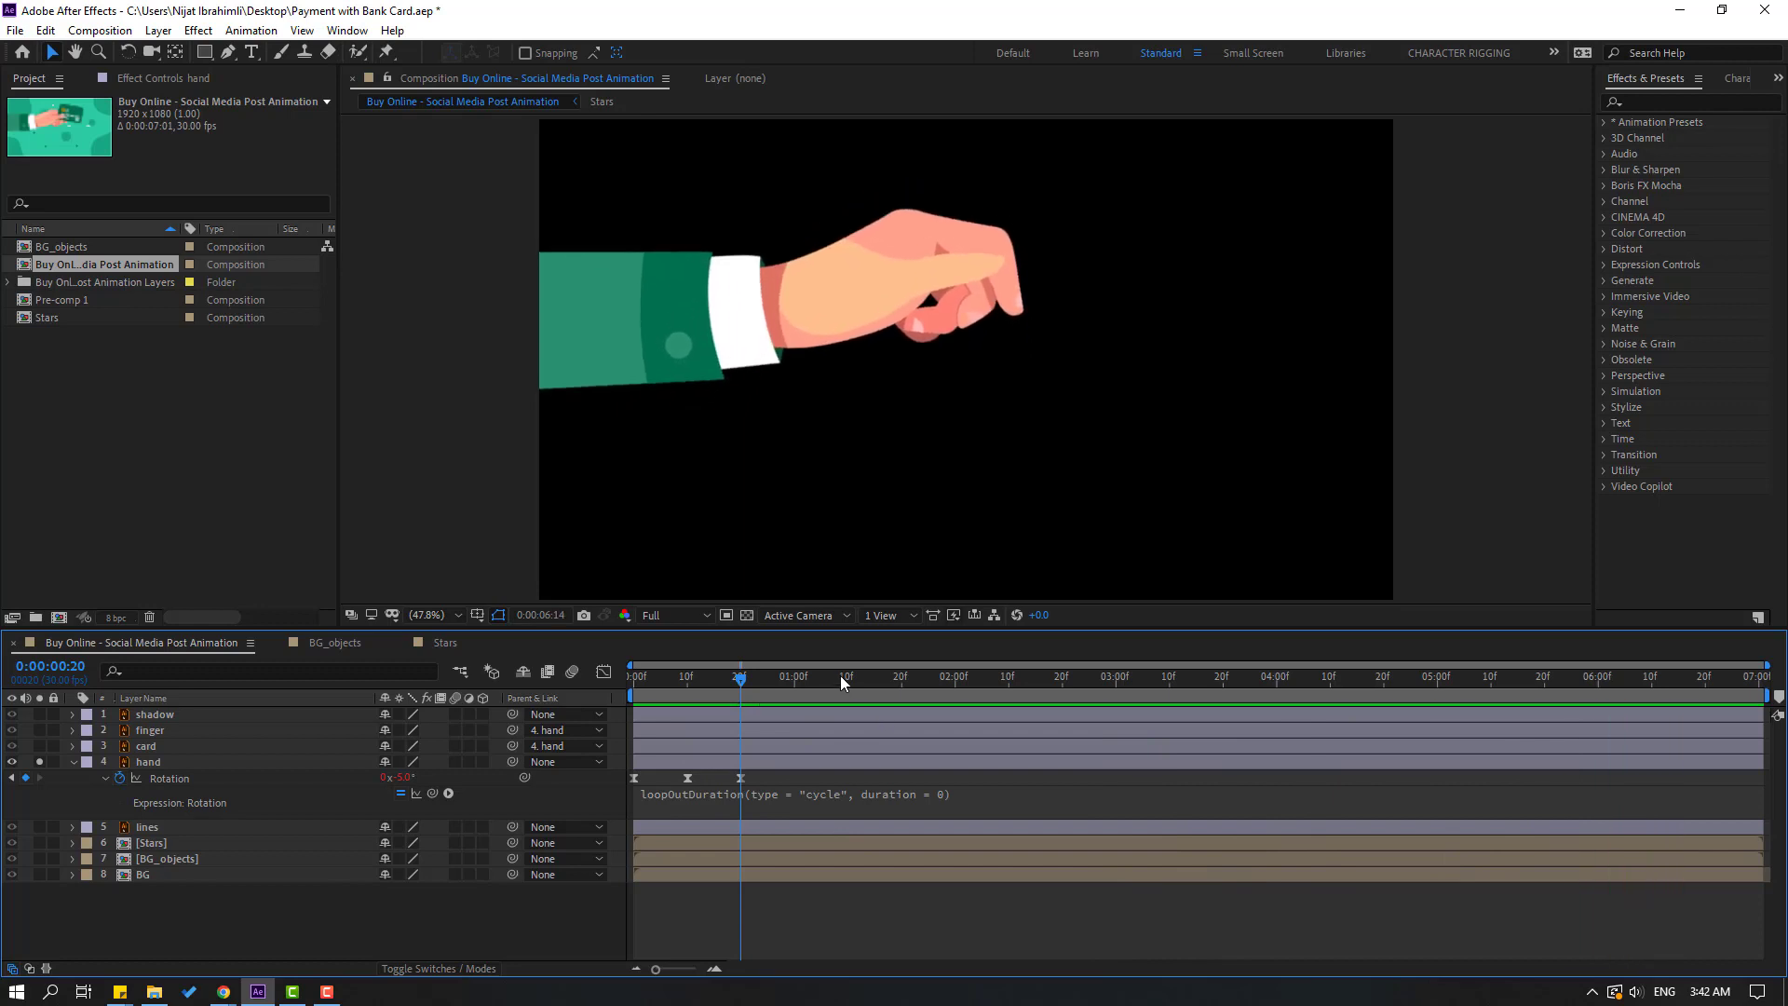
key("space")
Step: Parent the shadow layer to the hand and preview the full composition
left_click(74, 764)
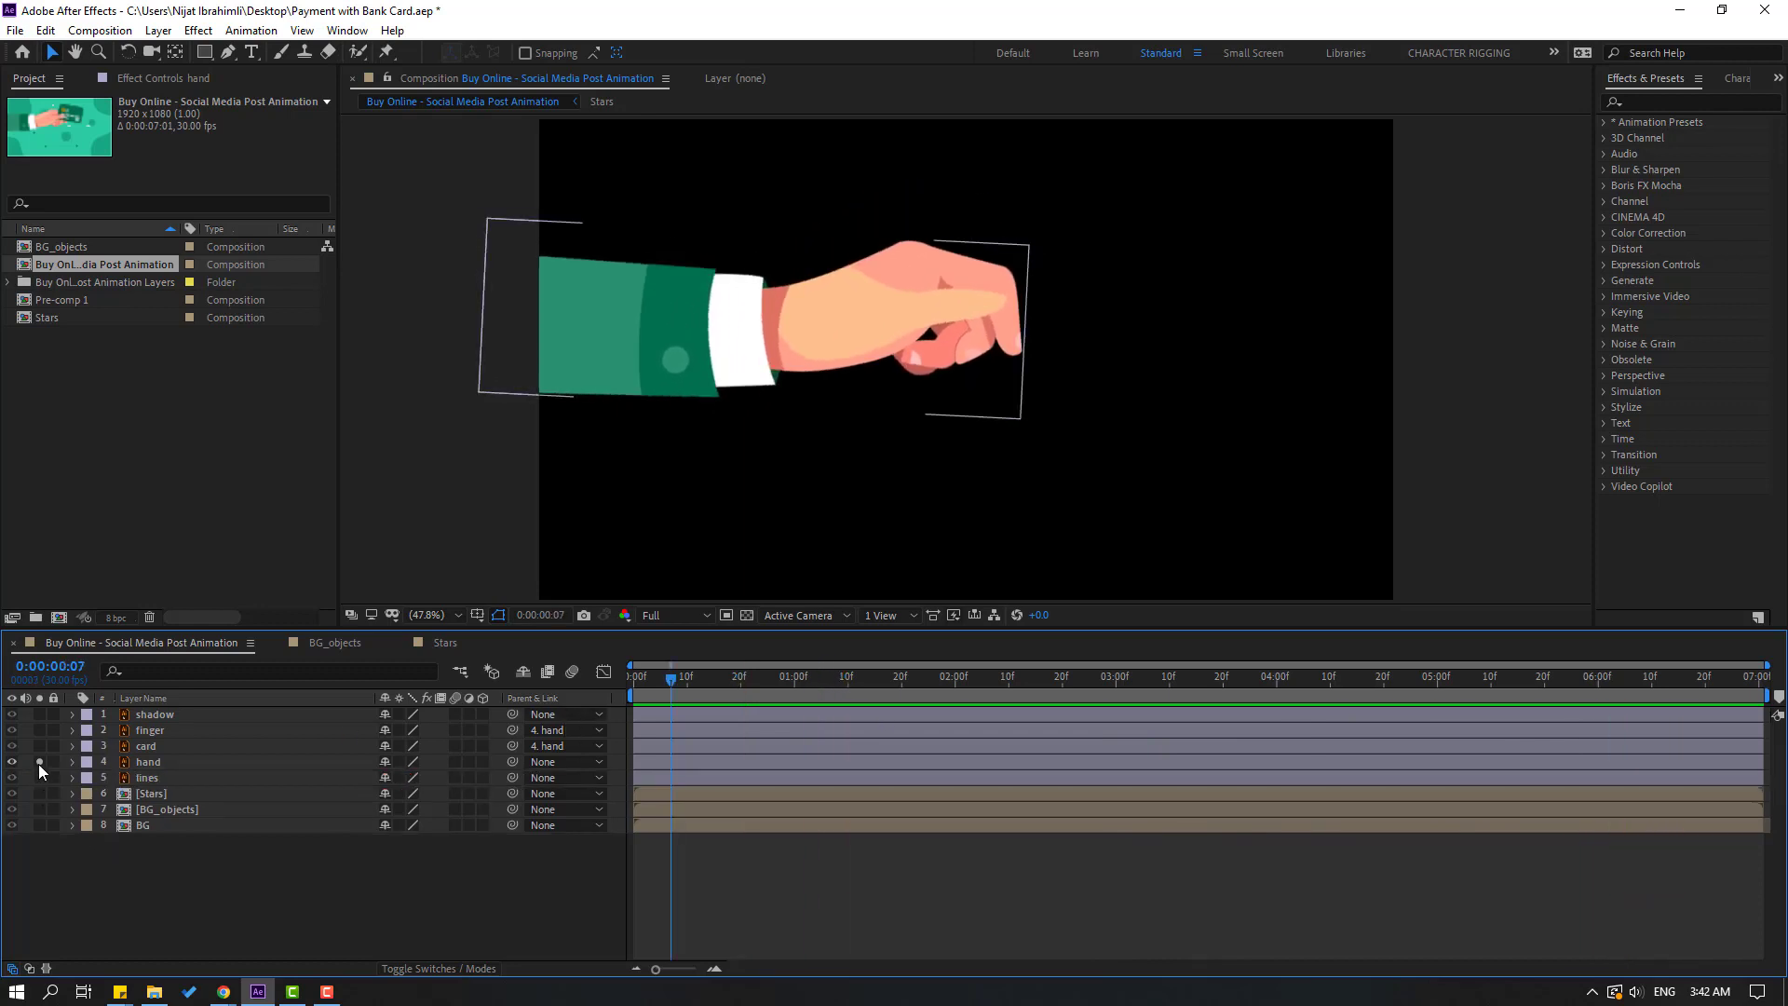
key("space")
key("space")
key("Home")
left_click(155, 715)
left_click_drag(510, 714, 154, 762)
left_click(224, 884)
key("space")
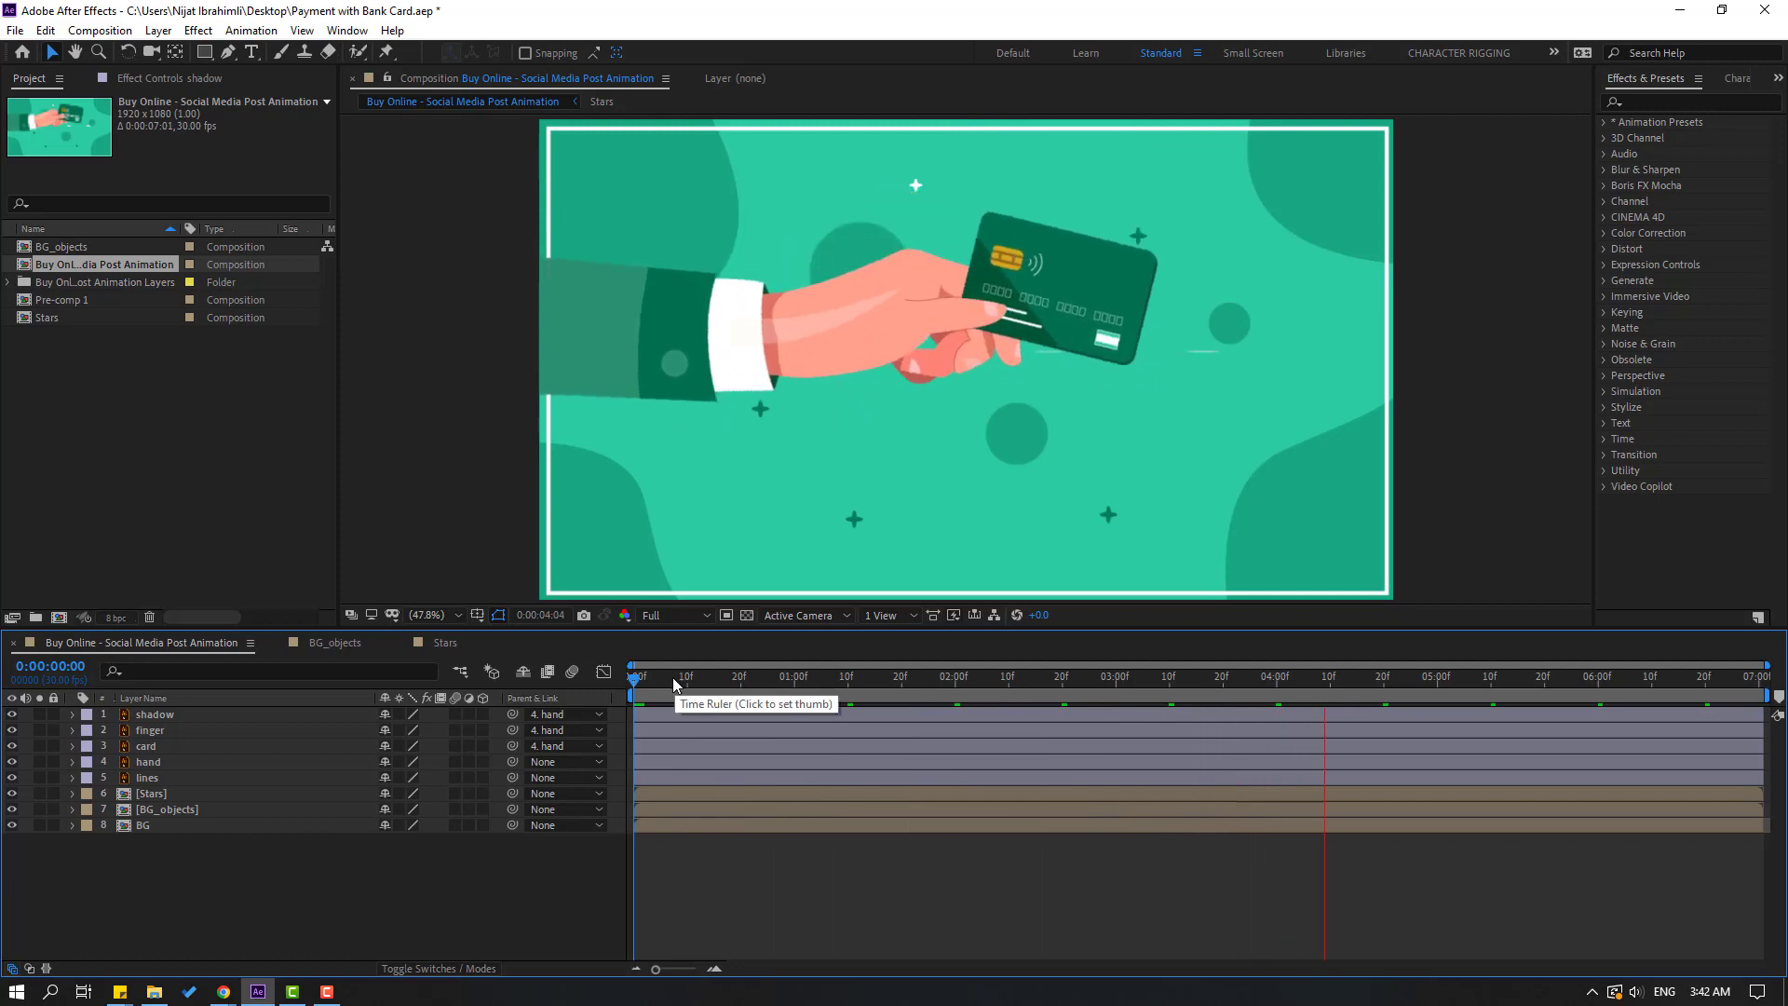
key("space")
Step: Solo the finger layer and zoom in to frame it
left_click(140, 732)
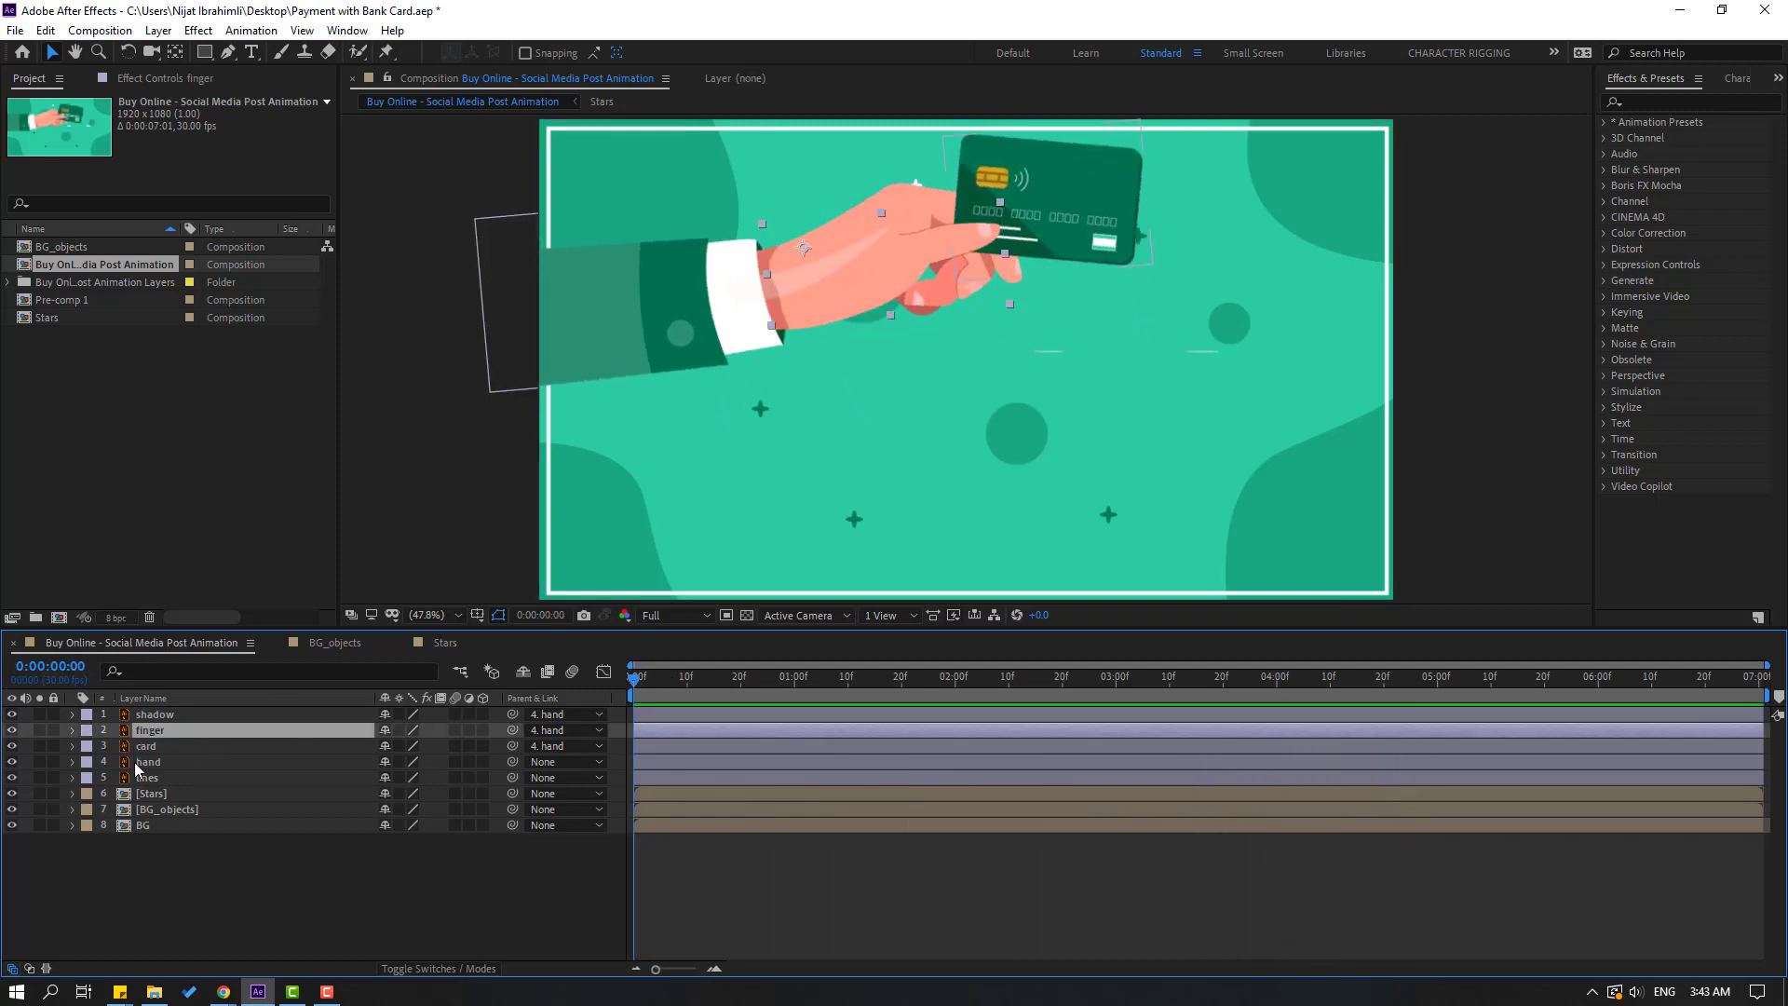
left_click(40, 731)
scroll(872, 261, "up", 1)
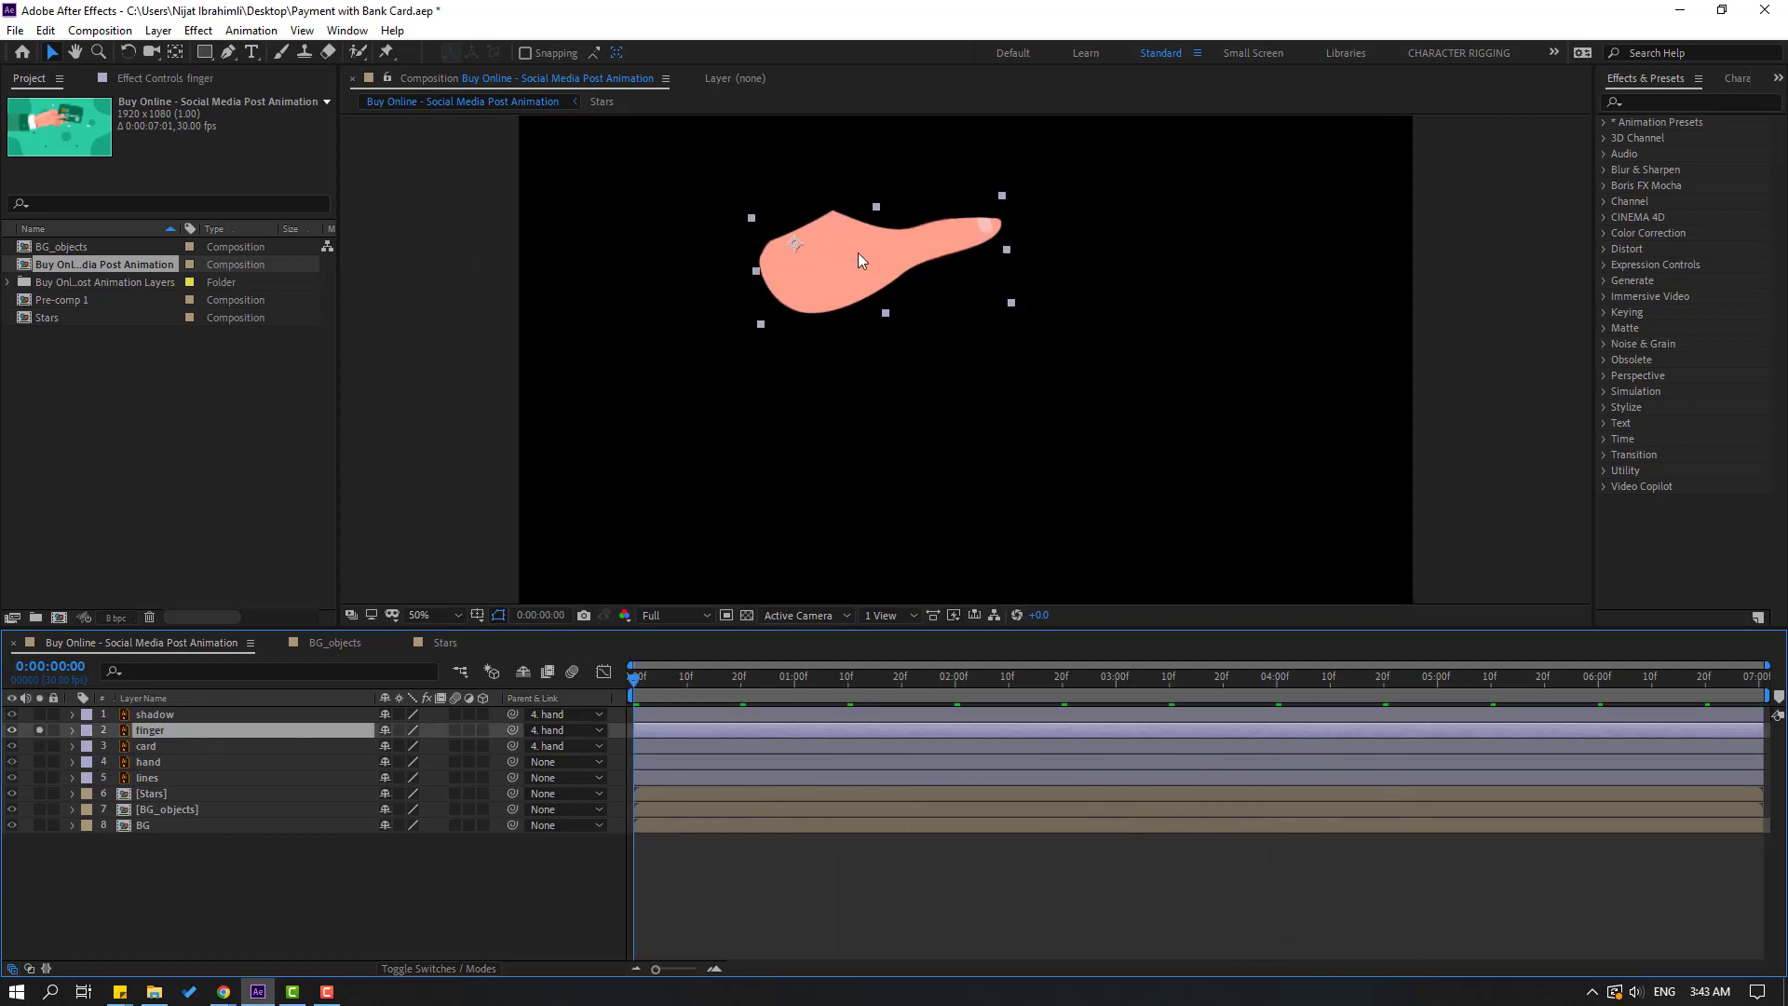
scroll(872, 262, "up", 2)
left_click_drag(855, 292, 810, 350)
key("v")
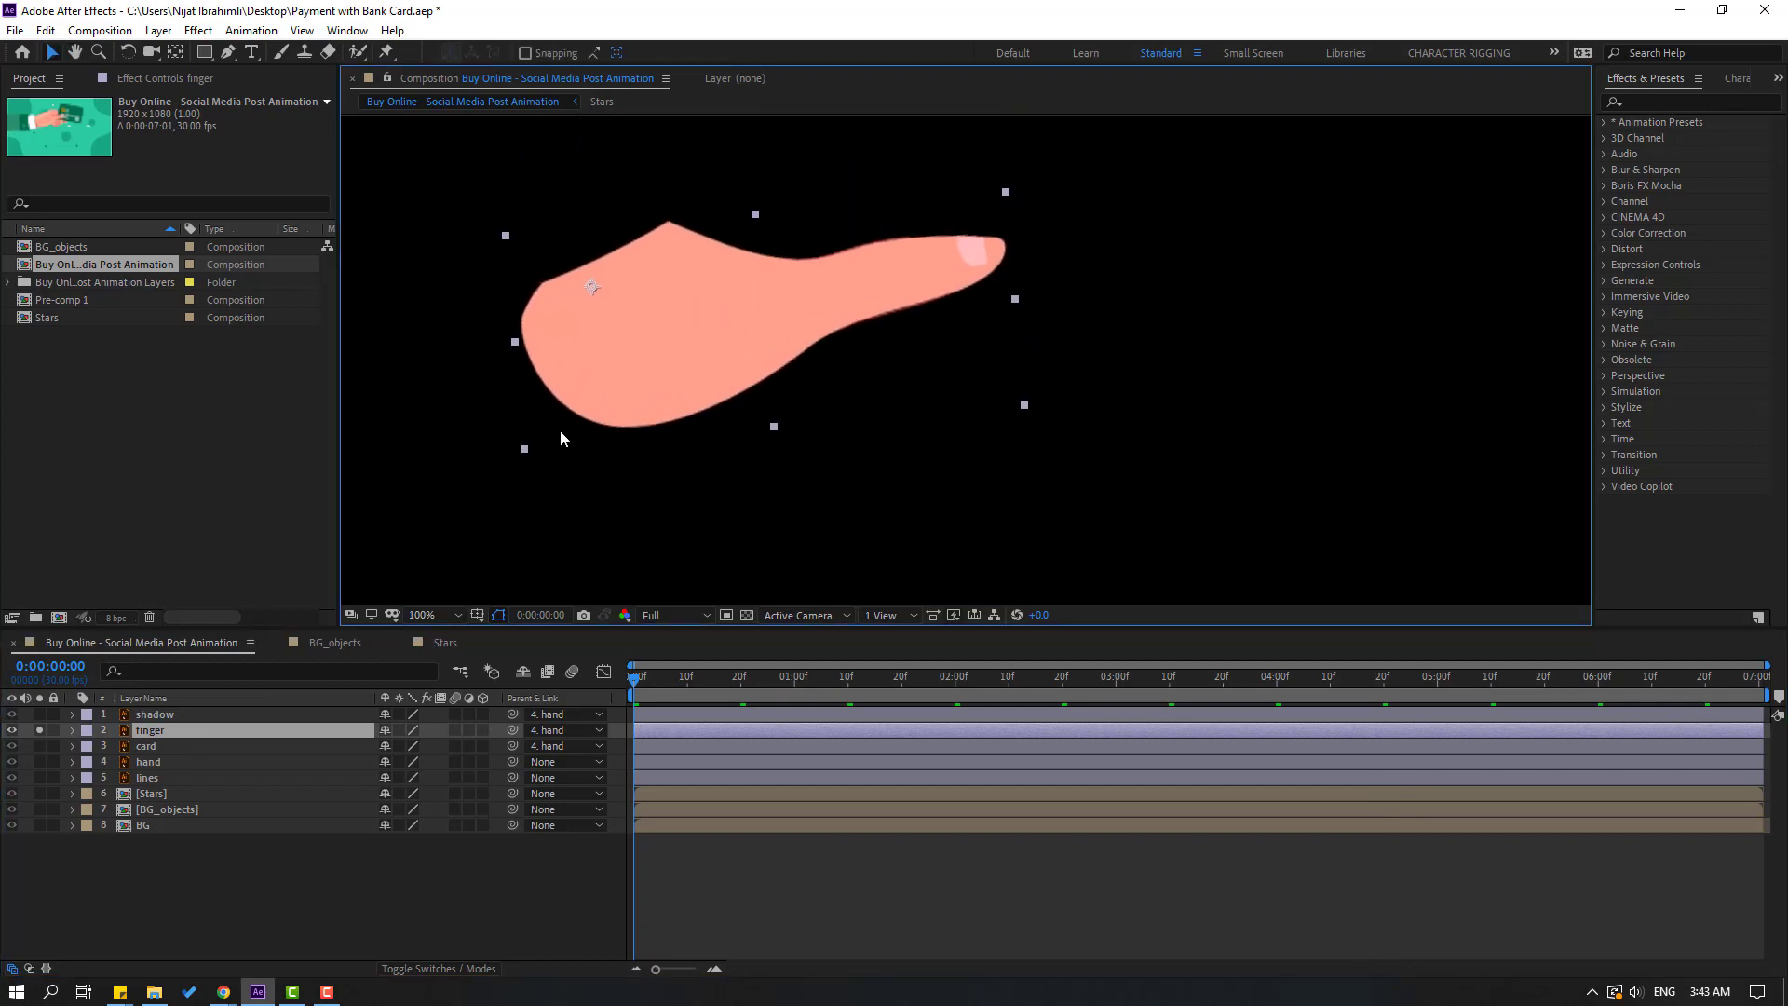
Step: Place five puppet pins from the finger's base to its tip and expand the mesh properties
left_click(386, 51)
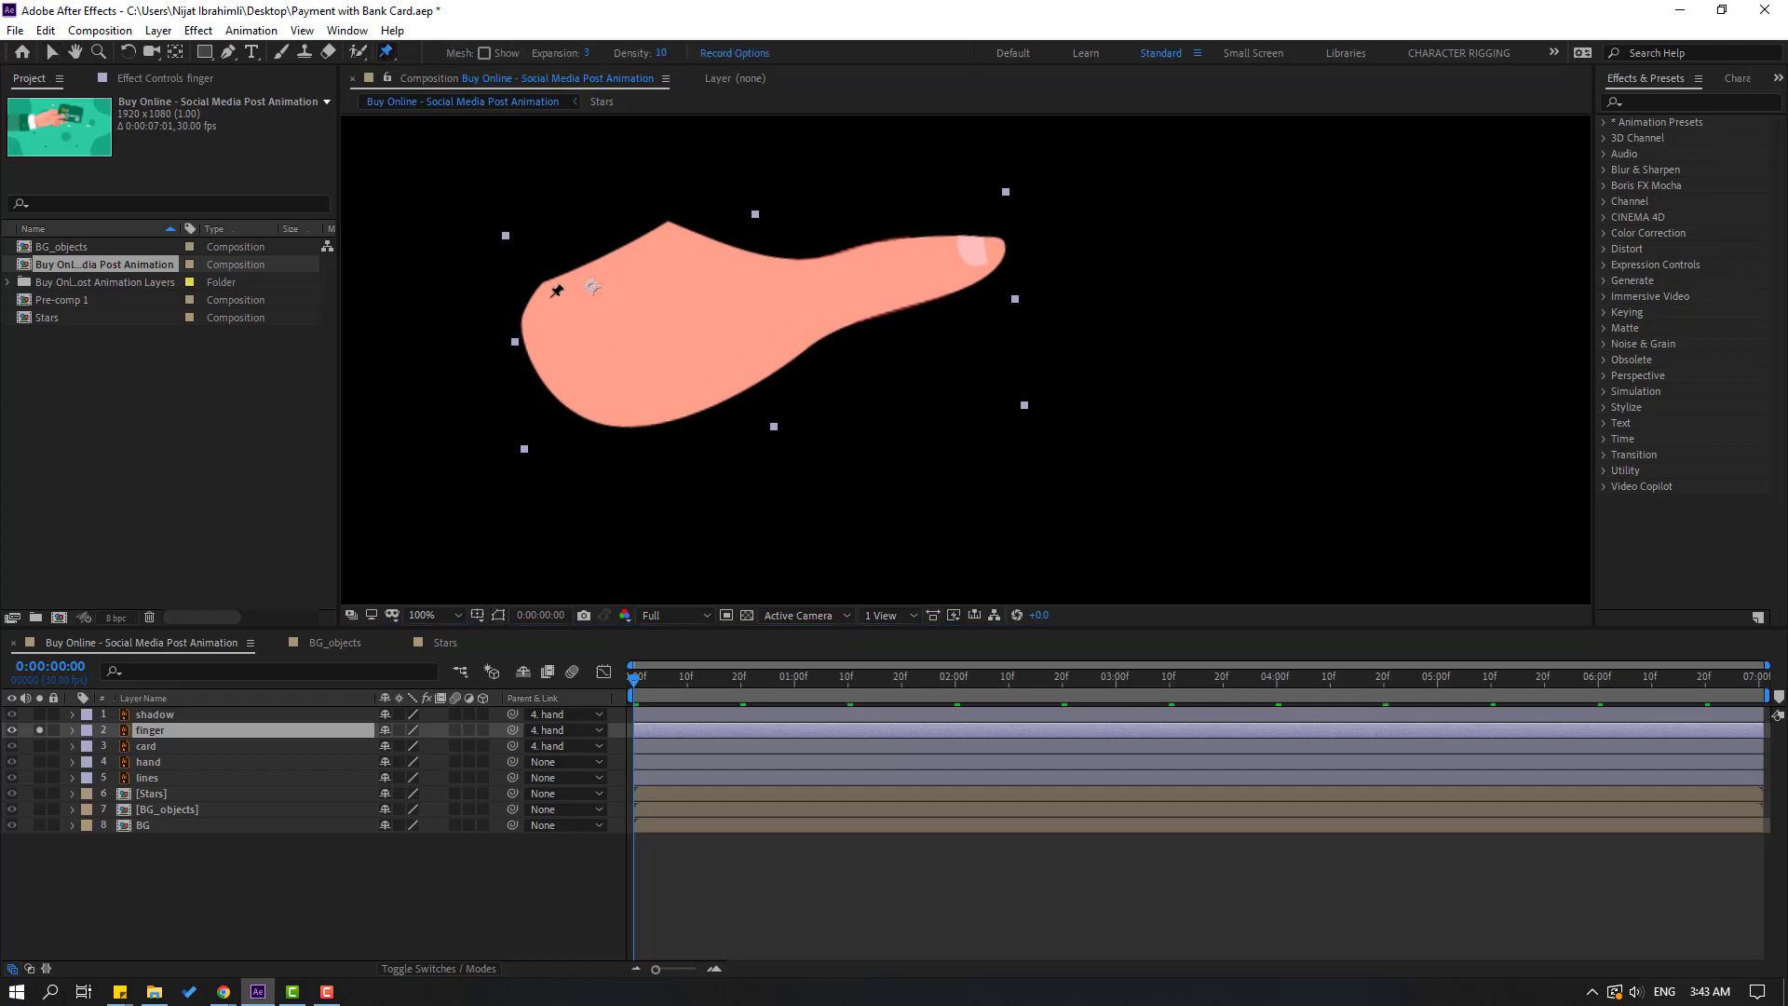
left_click(549, 306)
left_click(682, 239)
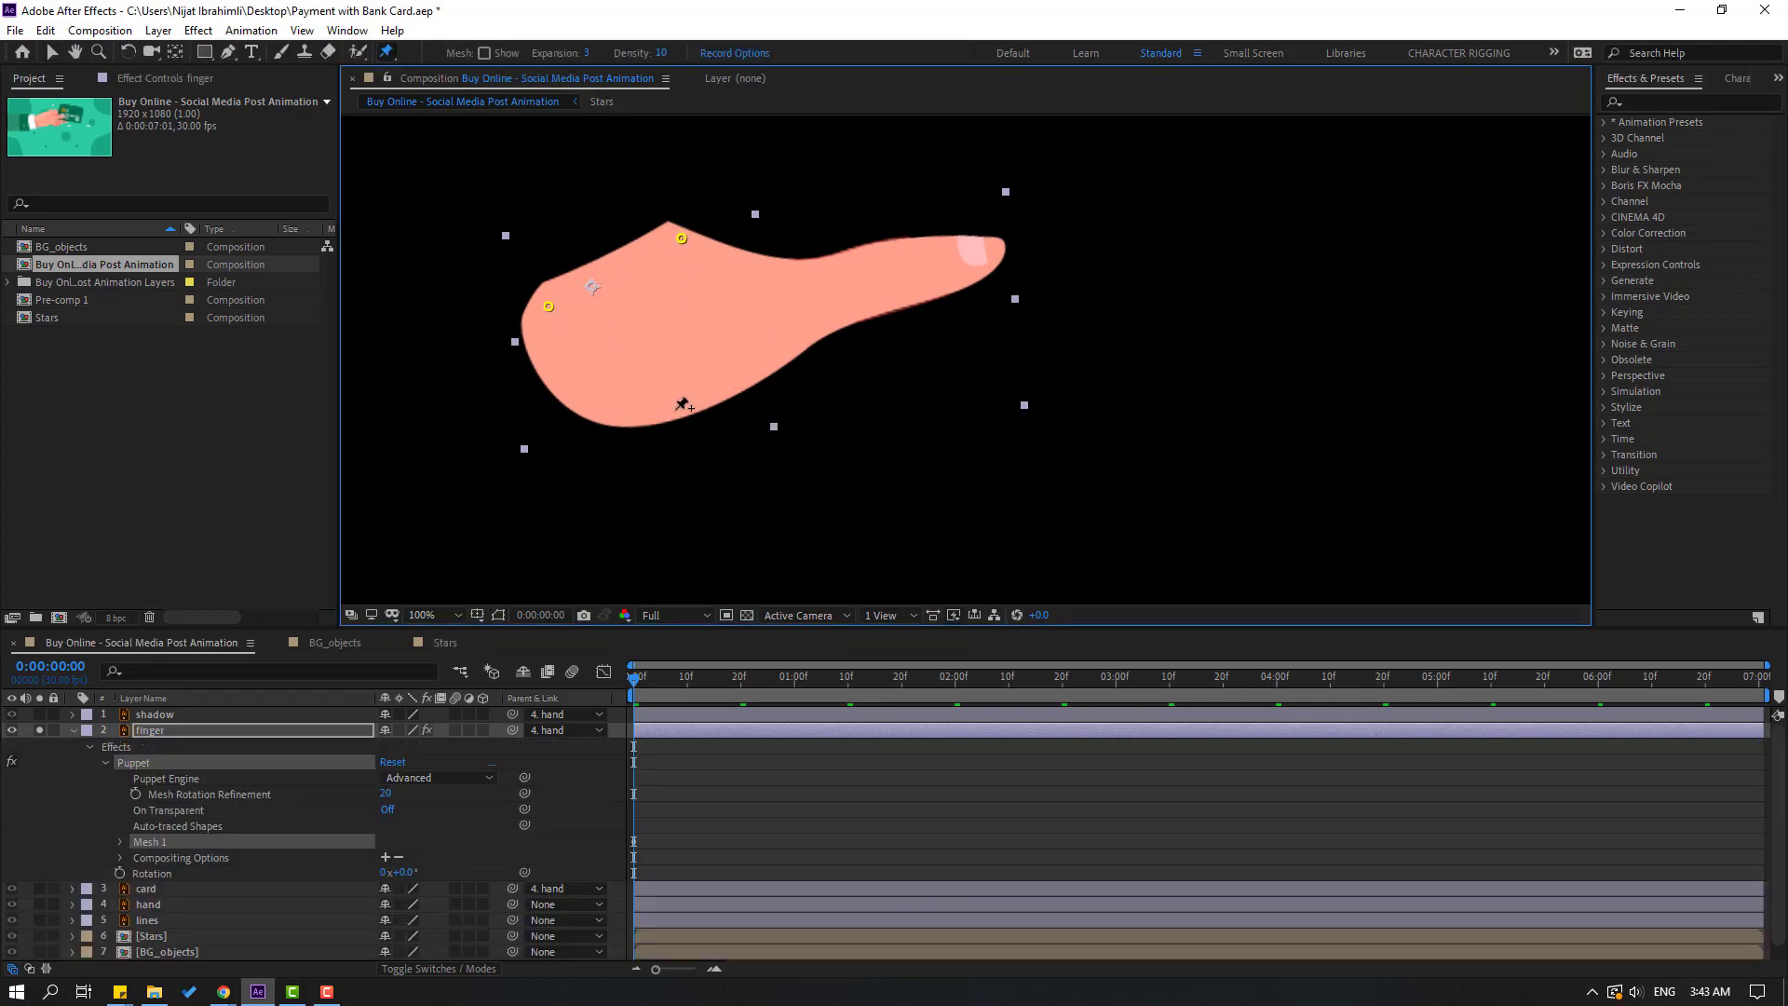
left_click(714, 391)
left_click(806, 293)
left_click(1001, 248)
left_click(52, 54)
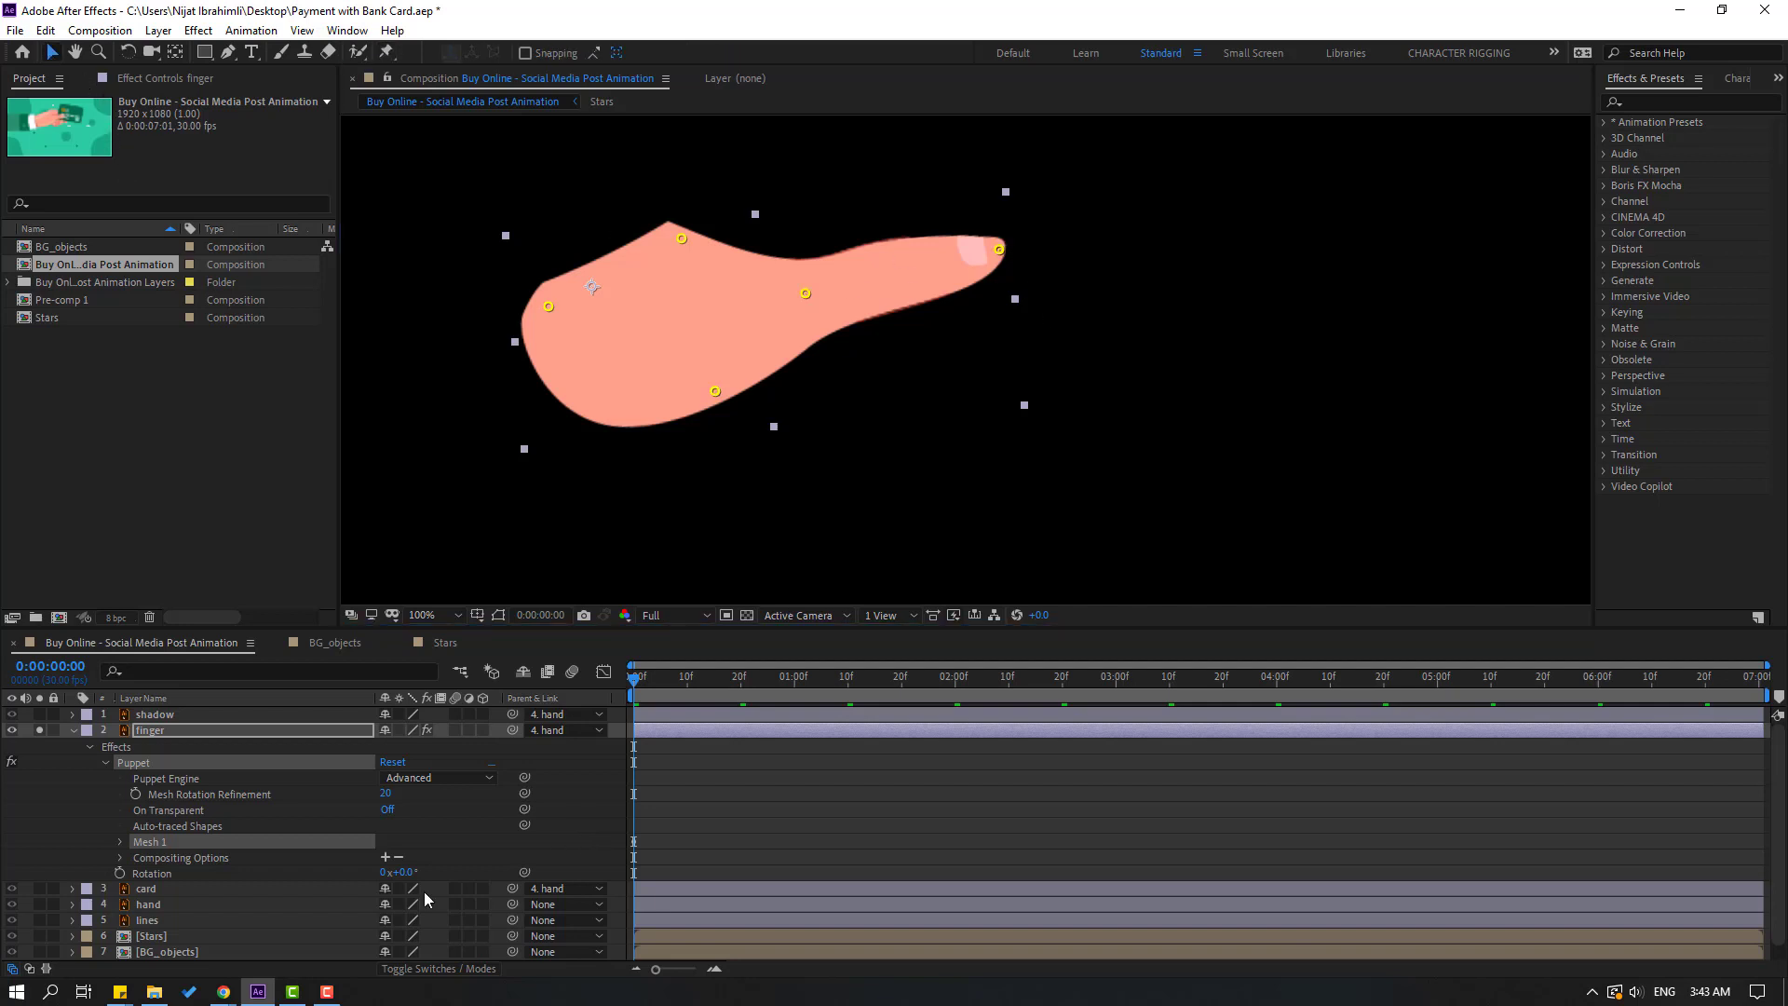
left_click(119, 842)
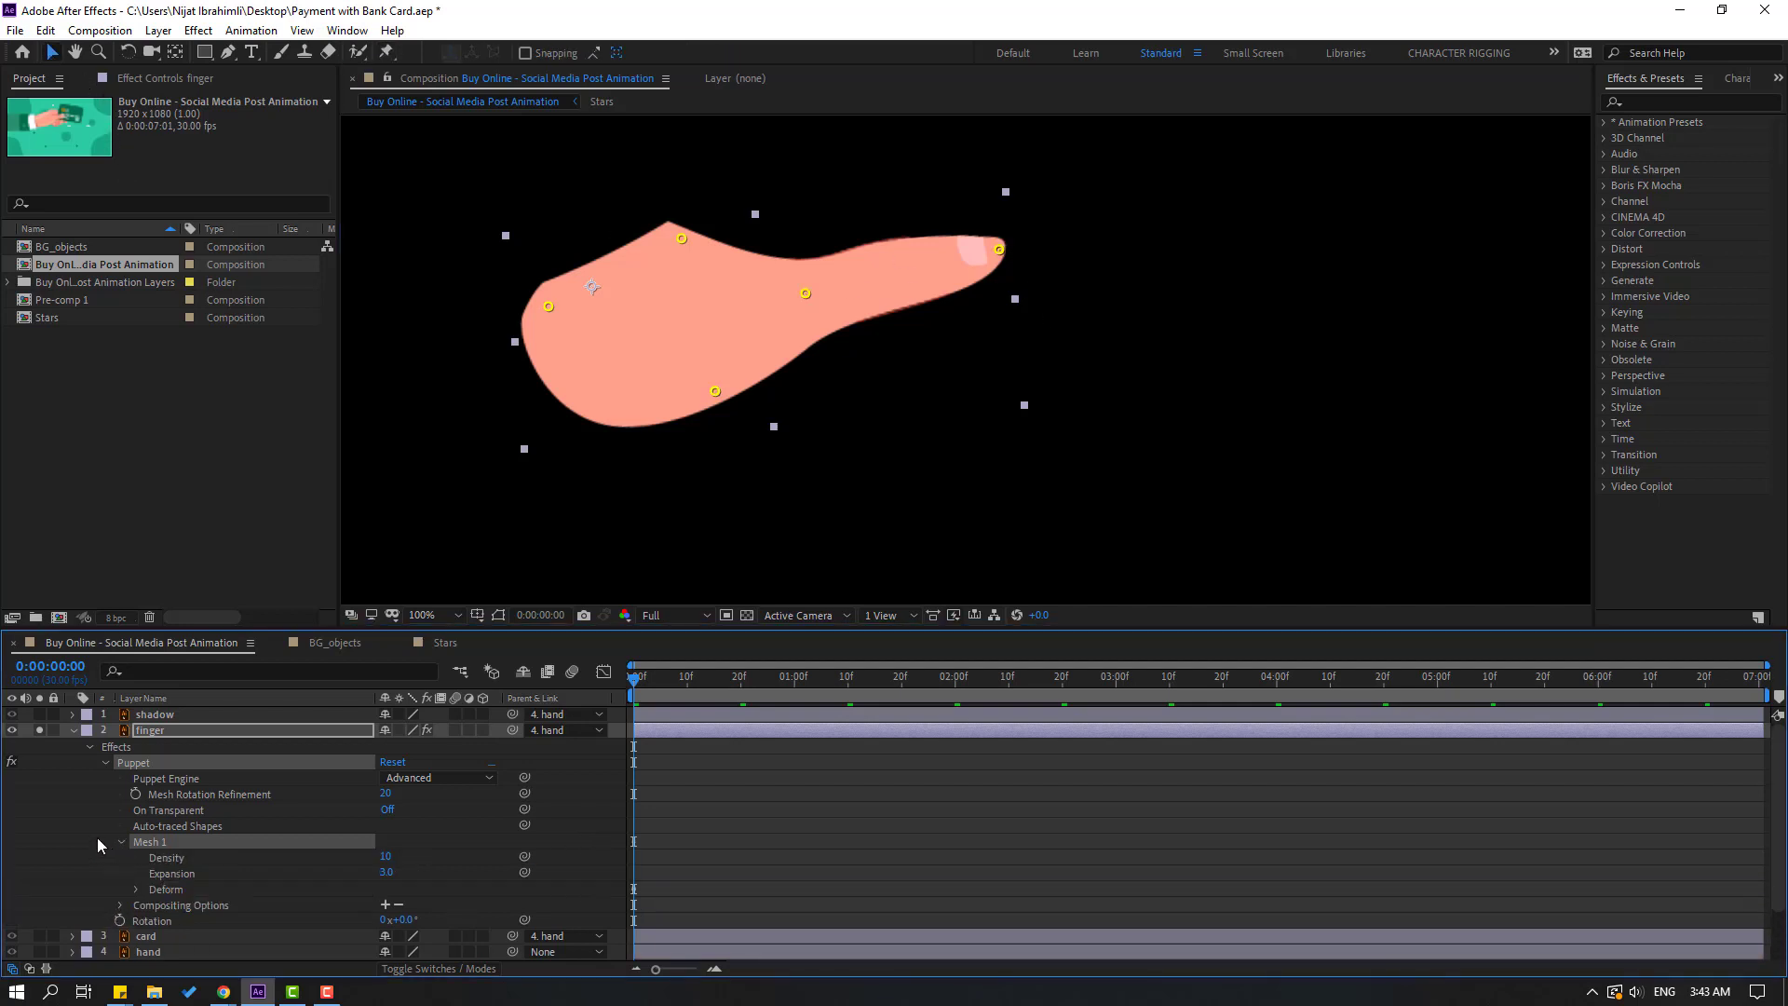
scroll(97, 837, "down", 1)
Step: Reveal Puppet Pin 5's Position property and un-solo the finger layer
left_click(134, 844)
scroll(108, 848, "down", 1)
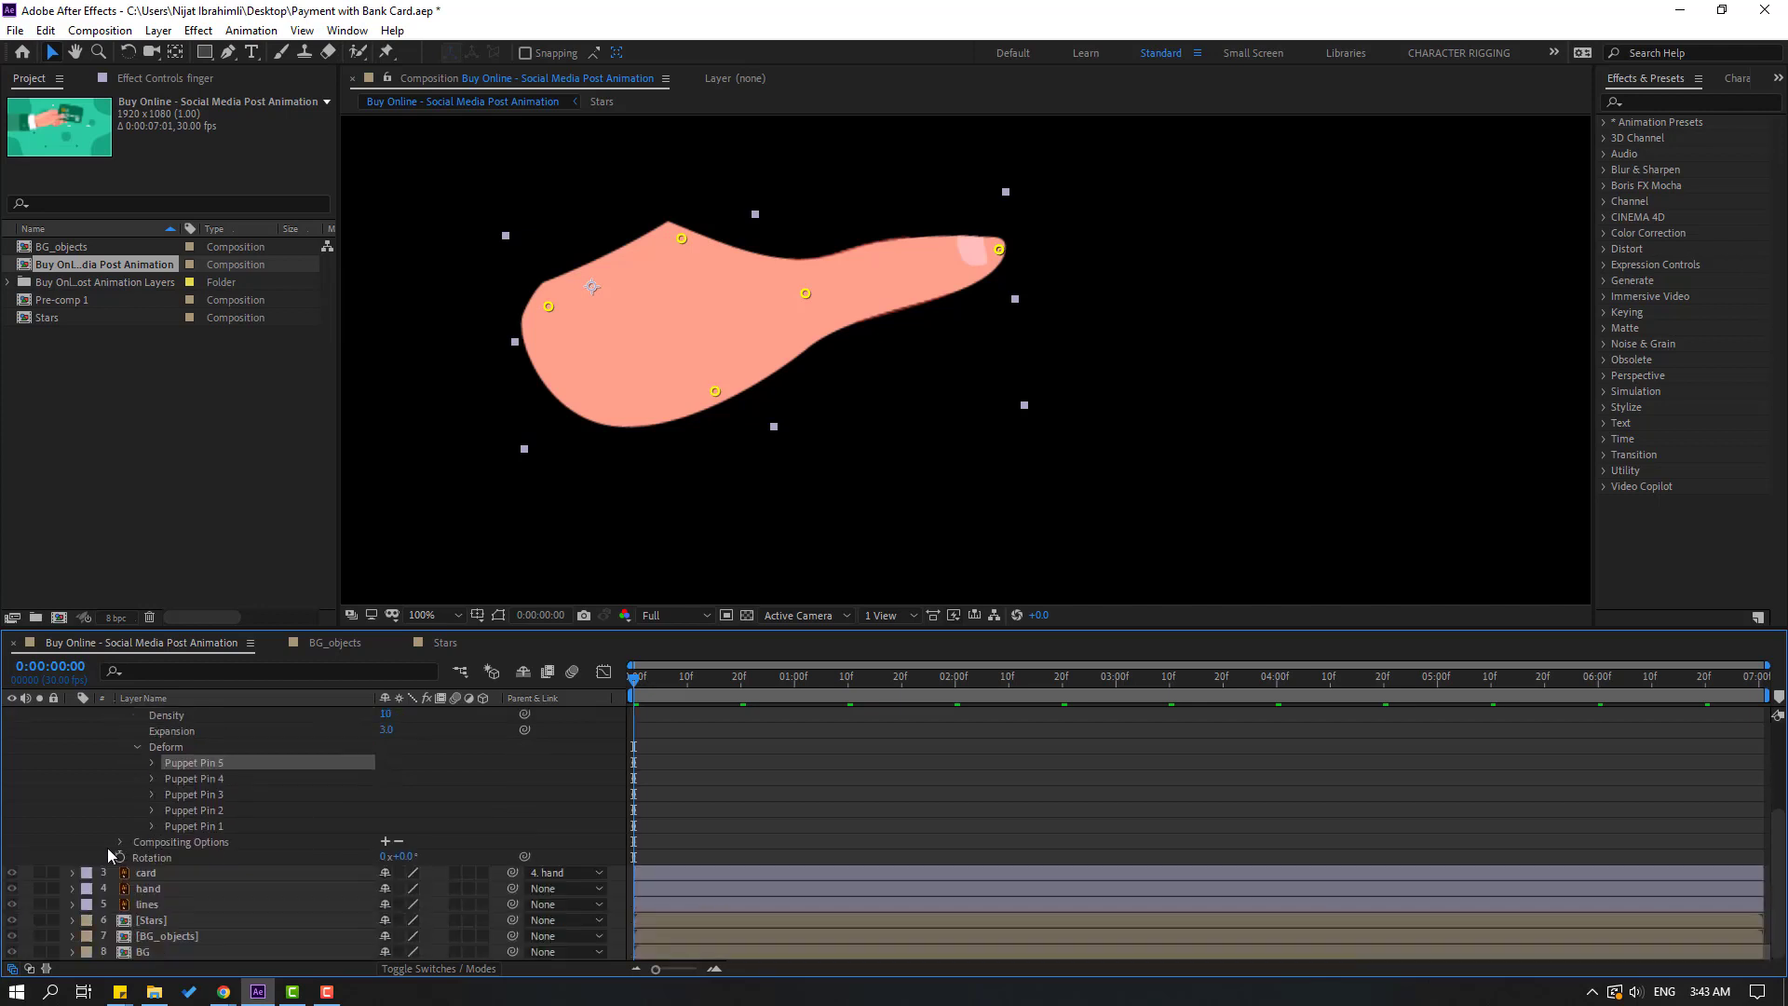
left_click(998, 250)
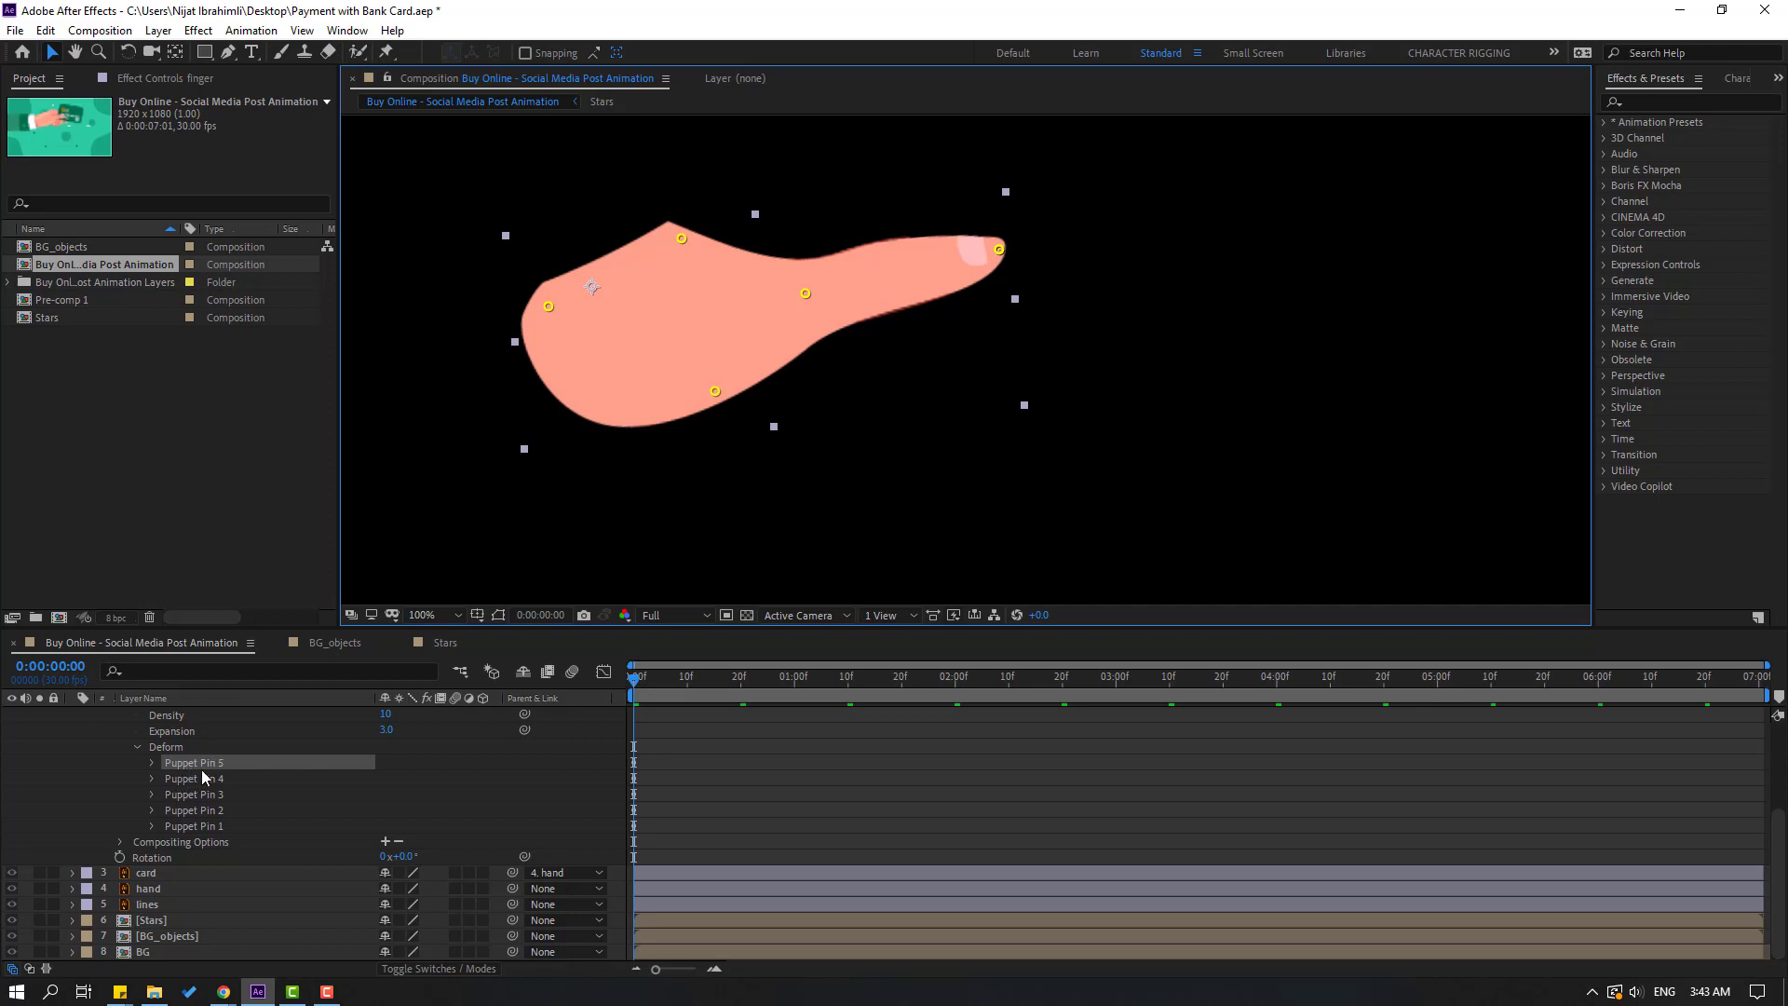
left_click(153, 763)
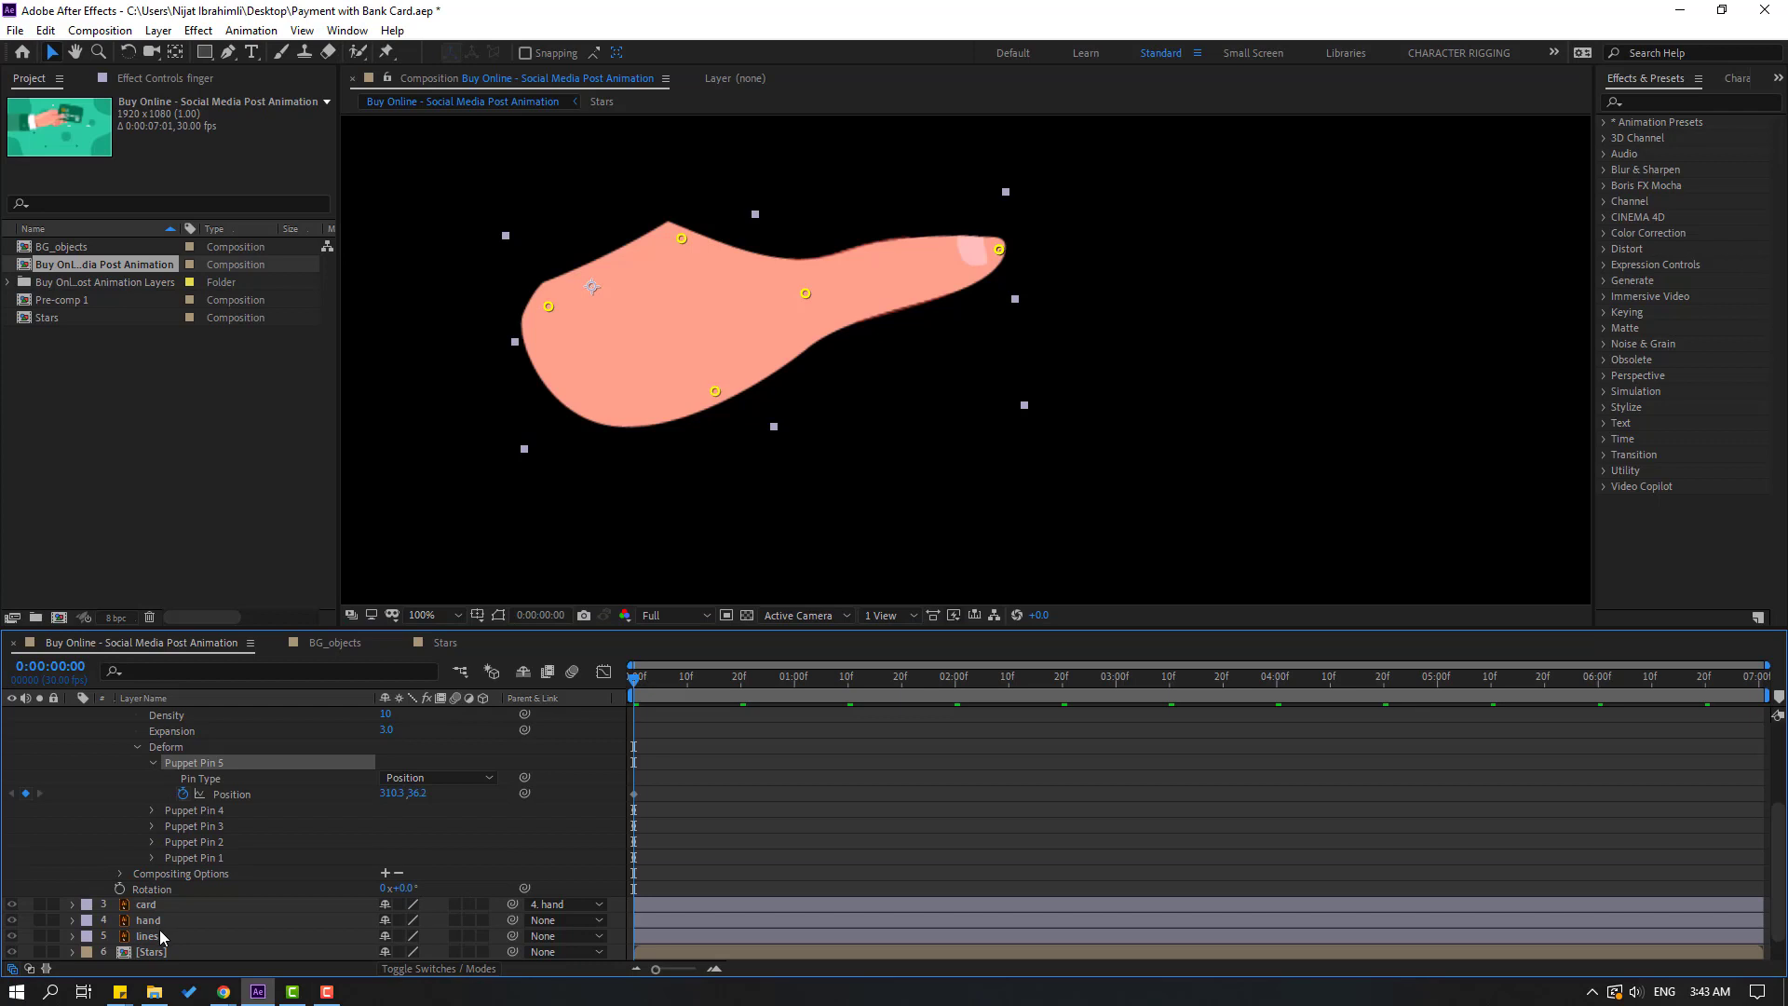
scroll(162, 889, "up", 3)
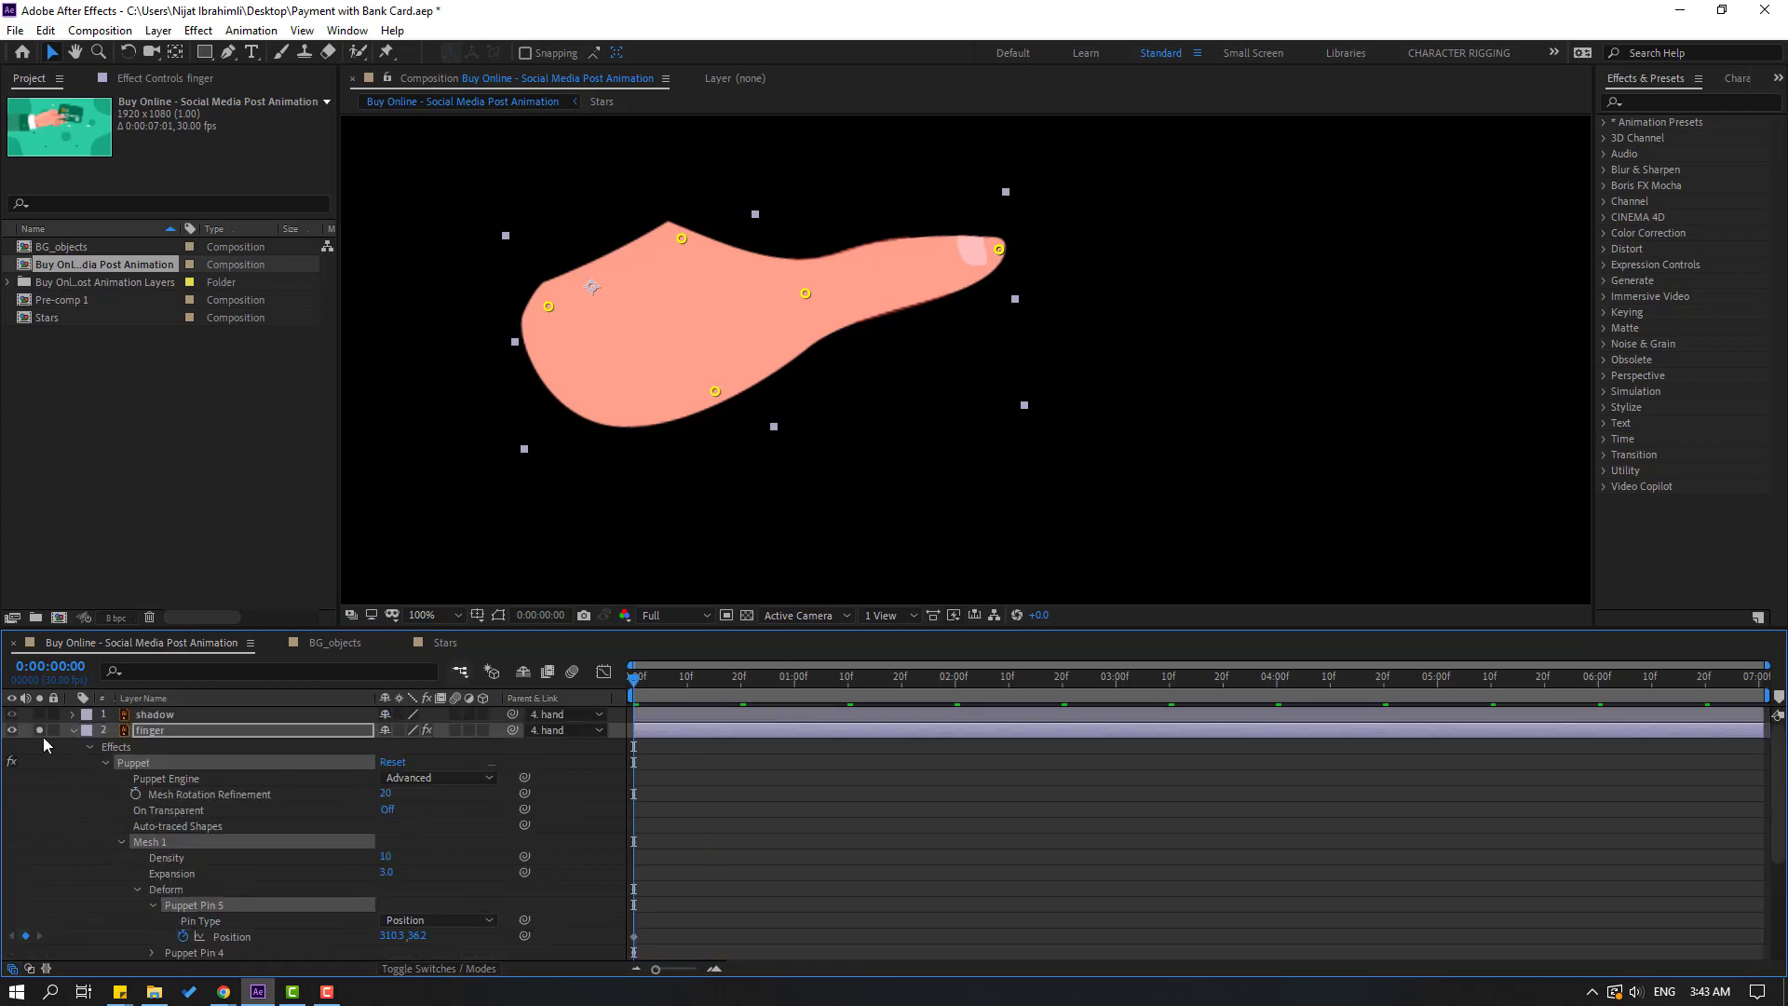
left_click(41, 730)
Step: Key the fingertip pin's start position, then lift it at frame 10
left_click_drag(999, 250, 1005, 279)
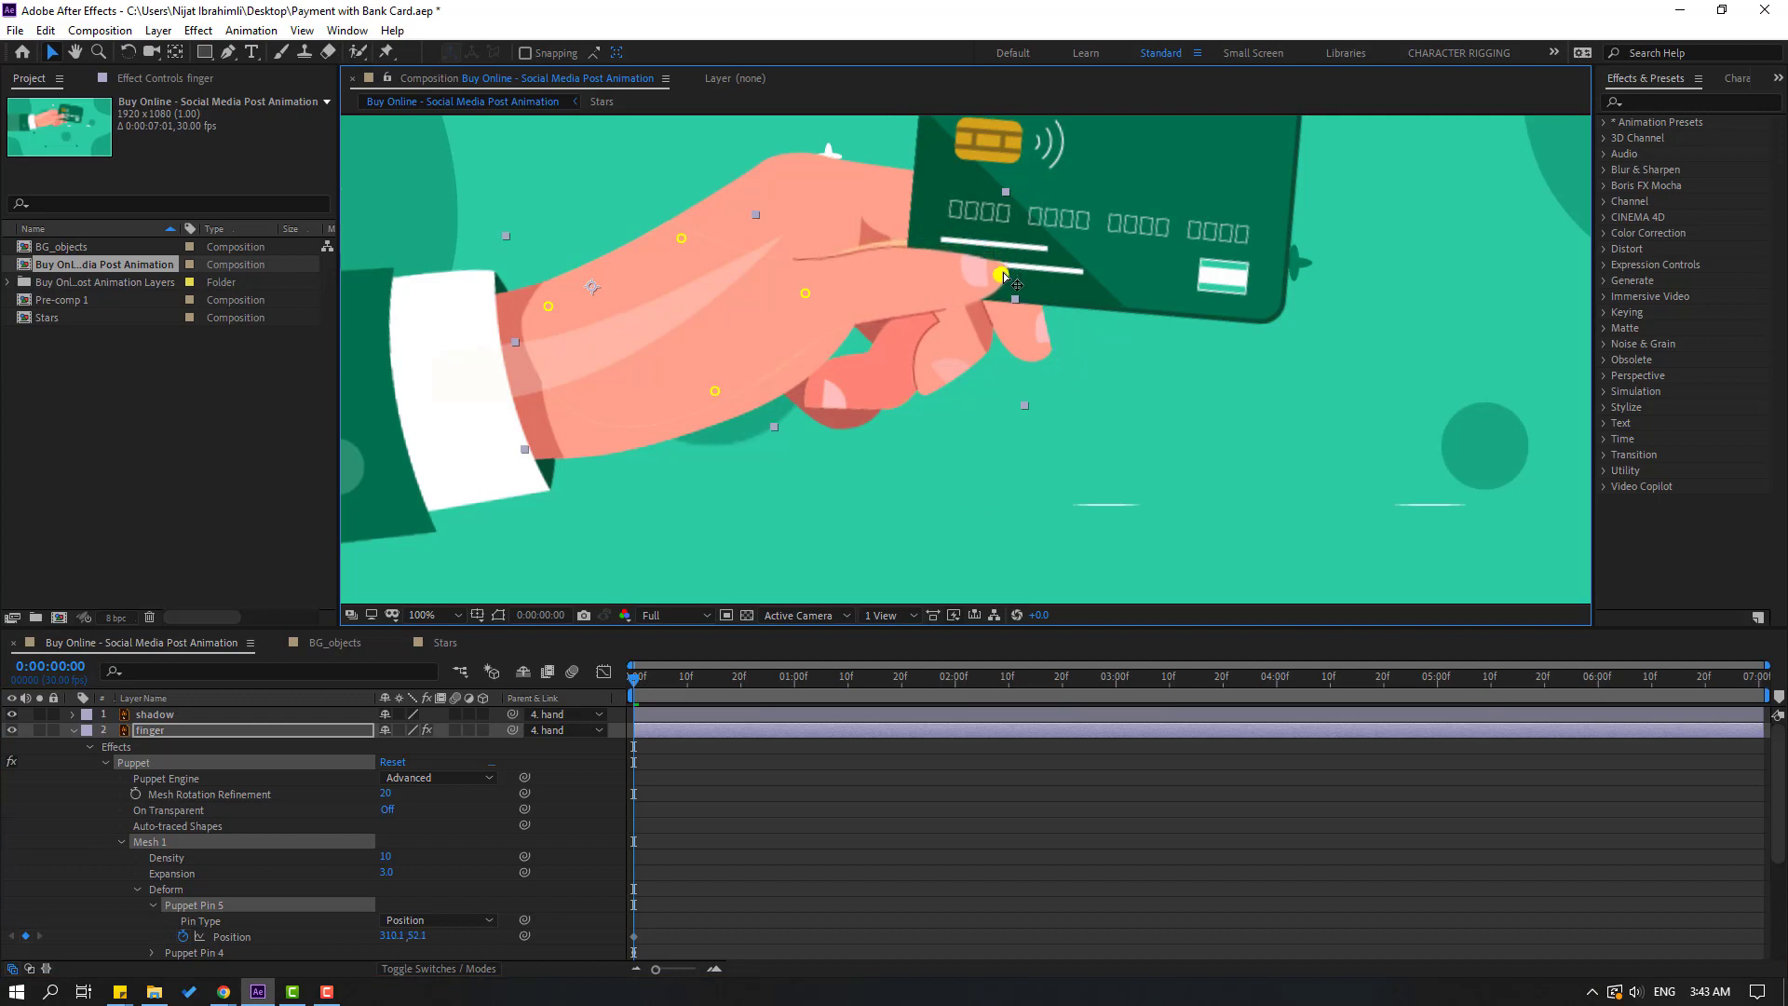
key("space")
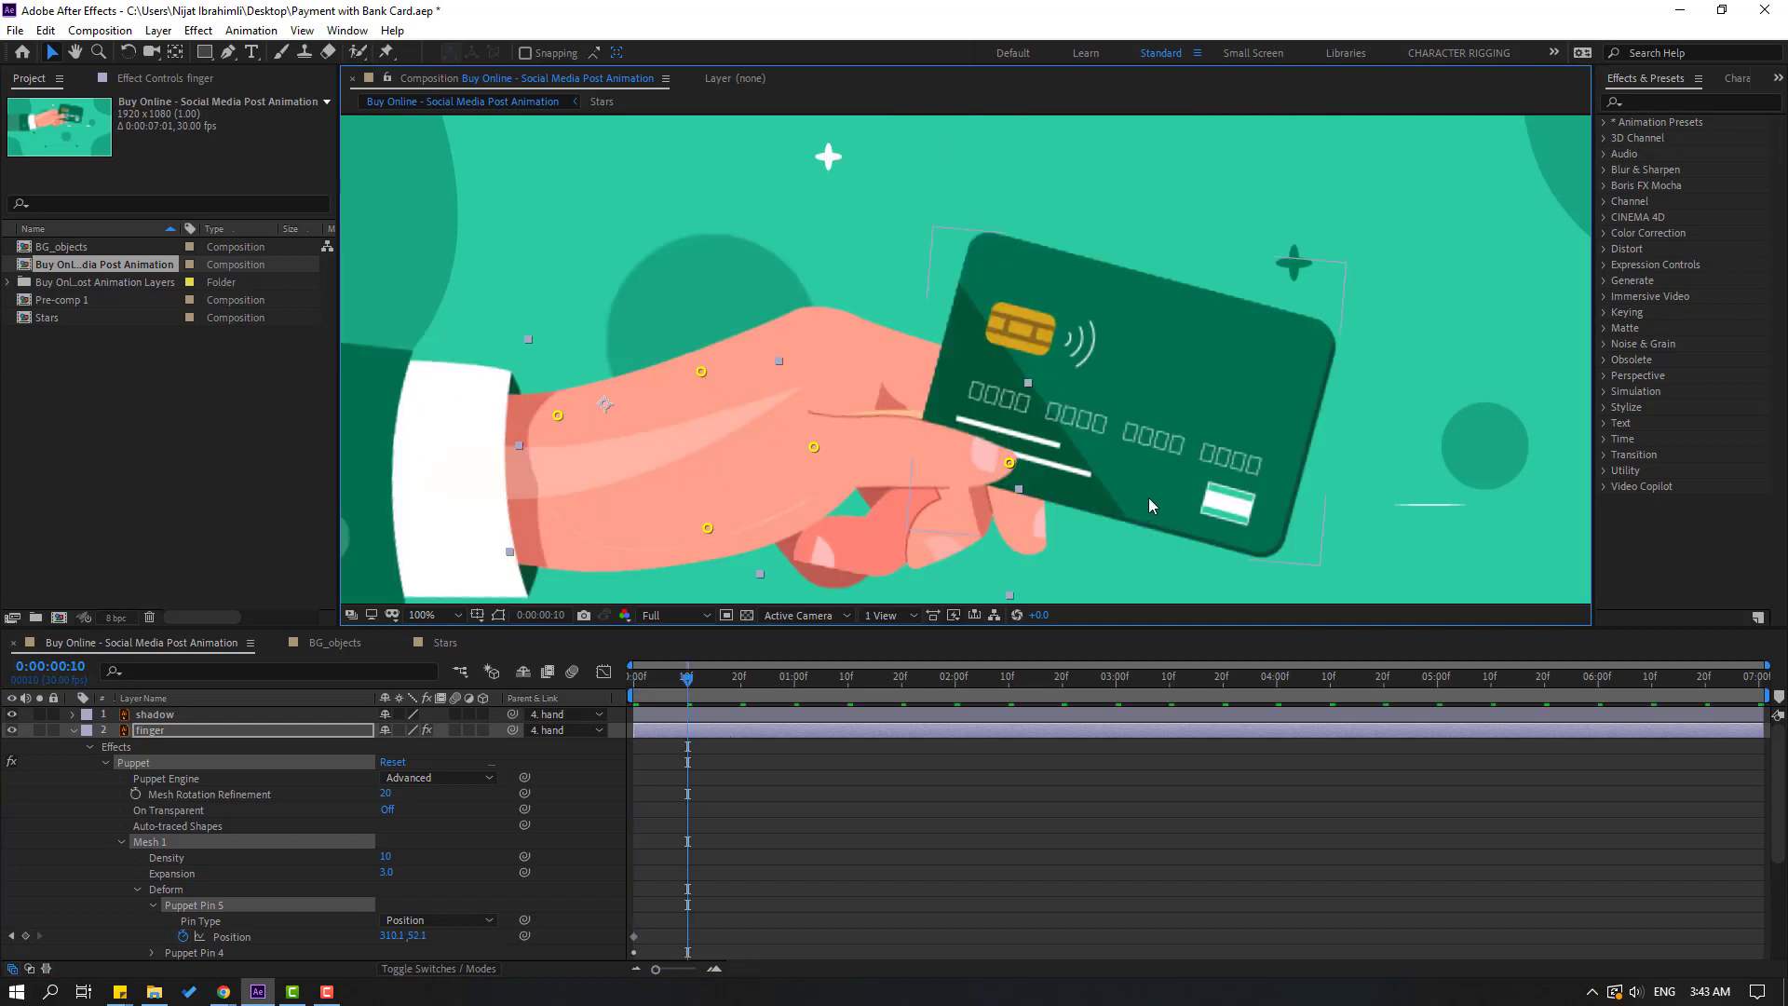
left_click_drag(1009, 462, 1007, 426)
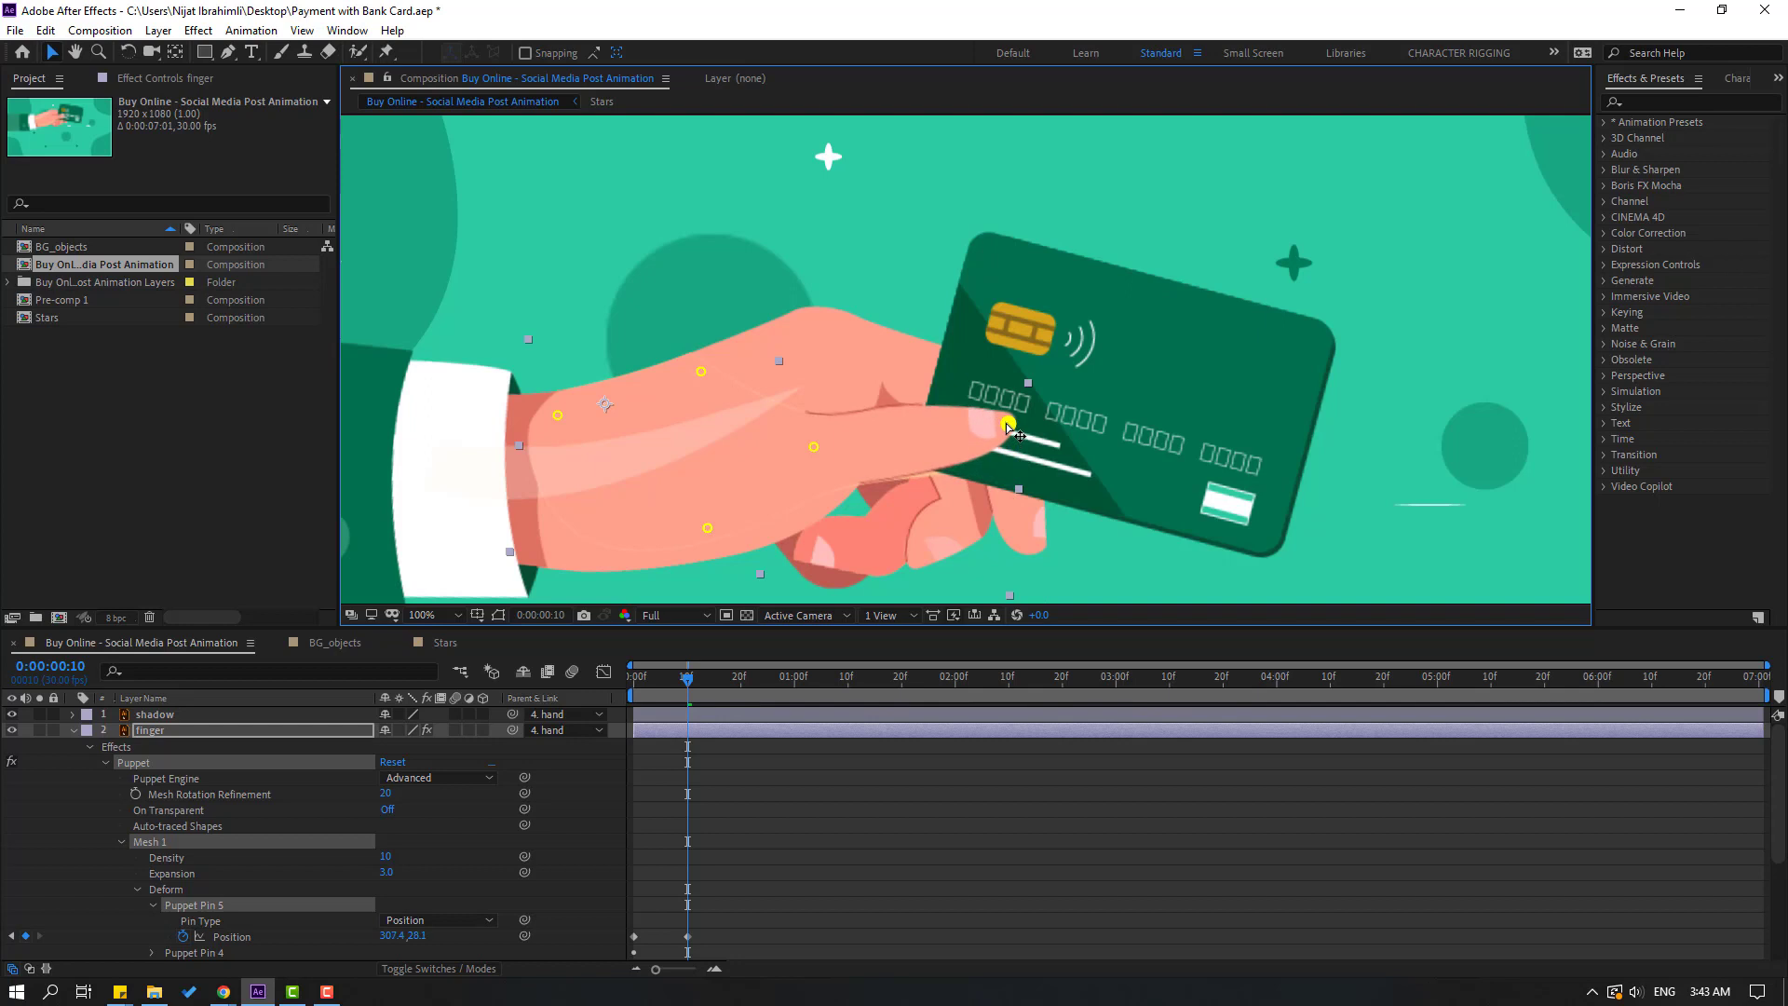
key("shift+Page_Down")
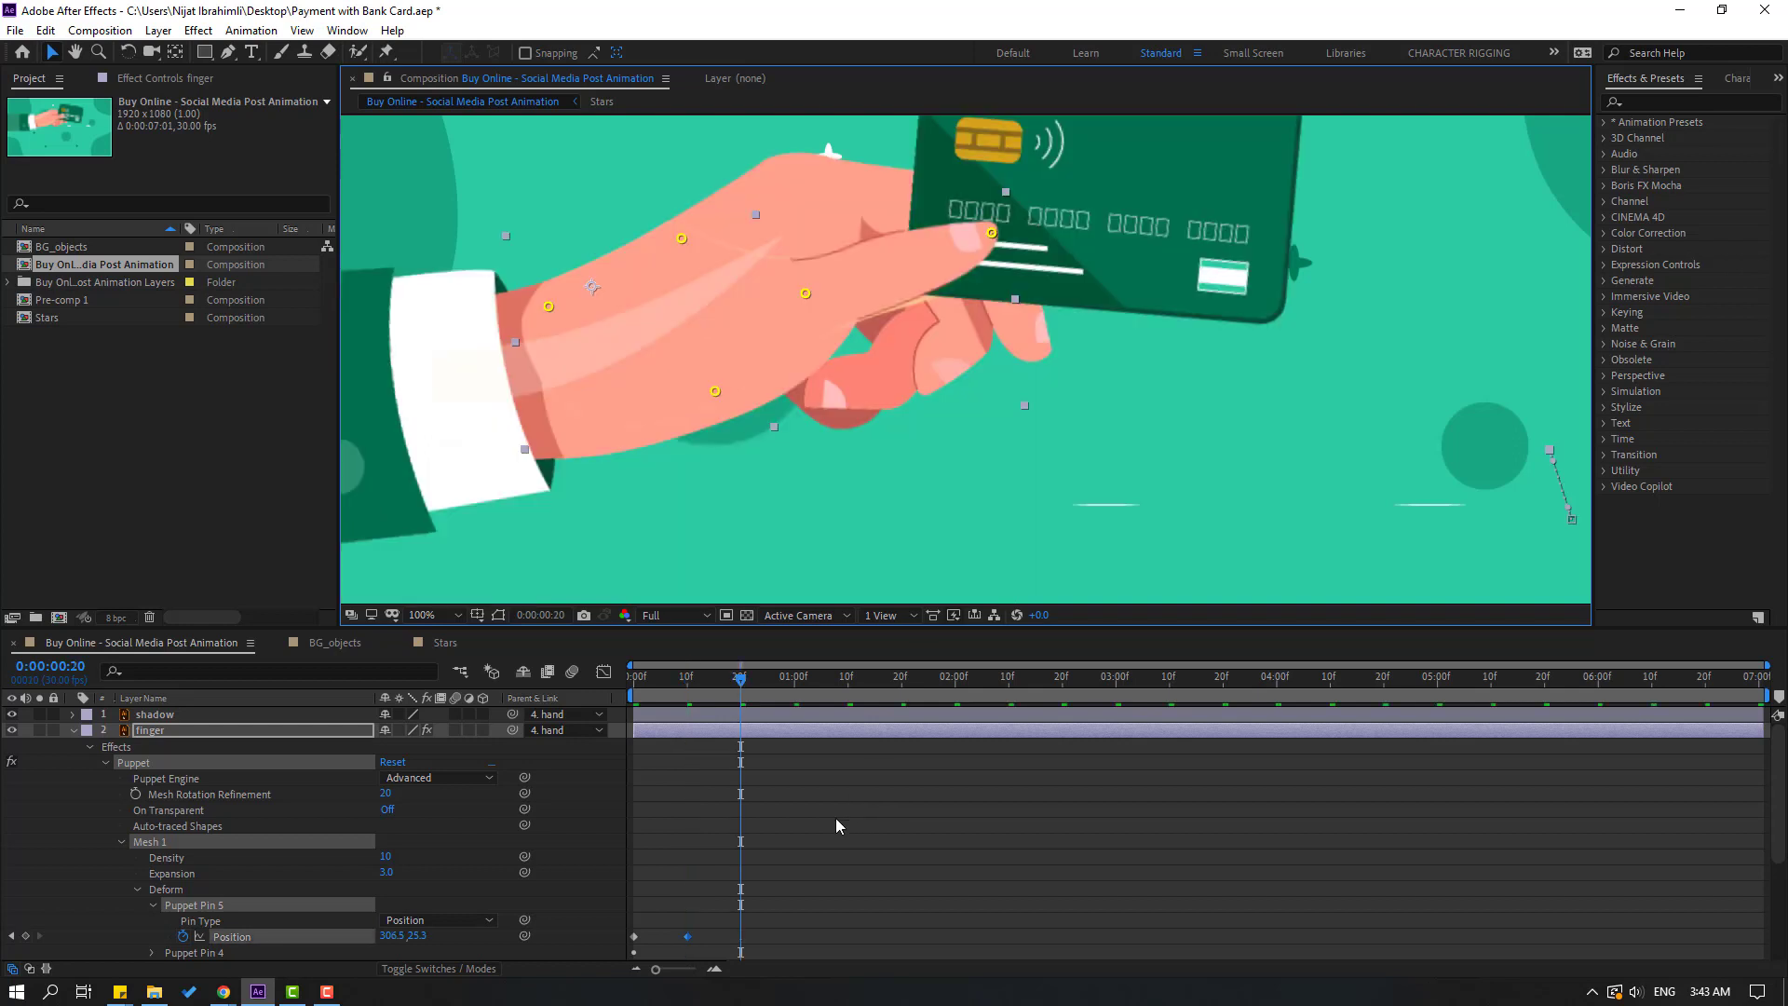
Step: Copy the first fingertip keyframe to frame 20 and apply Easy Ease to all keys
left_click_drag(650, 930, 613, 943)
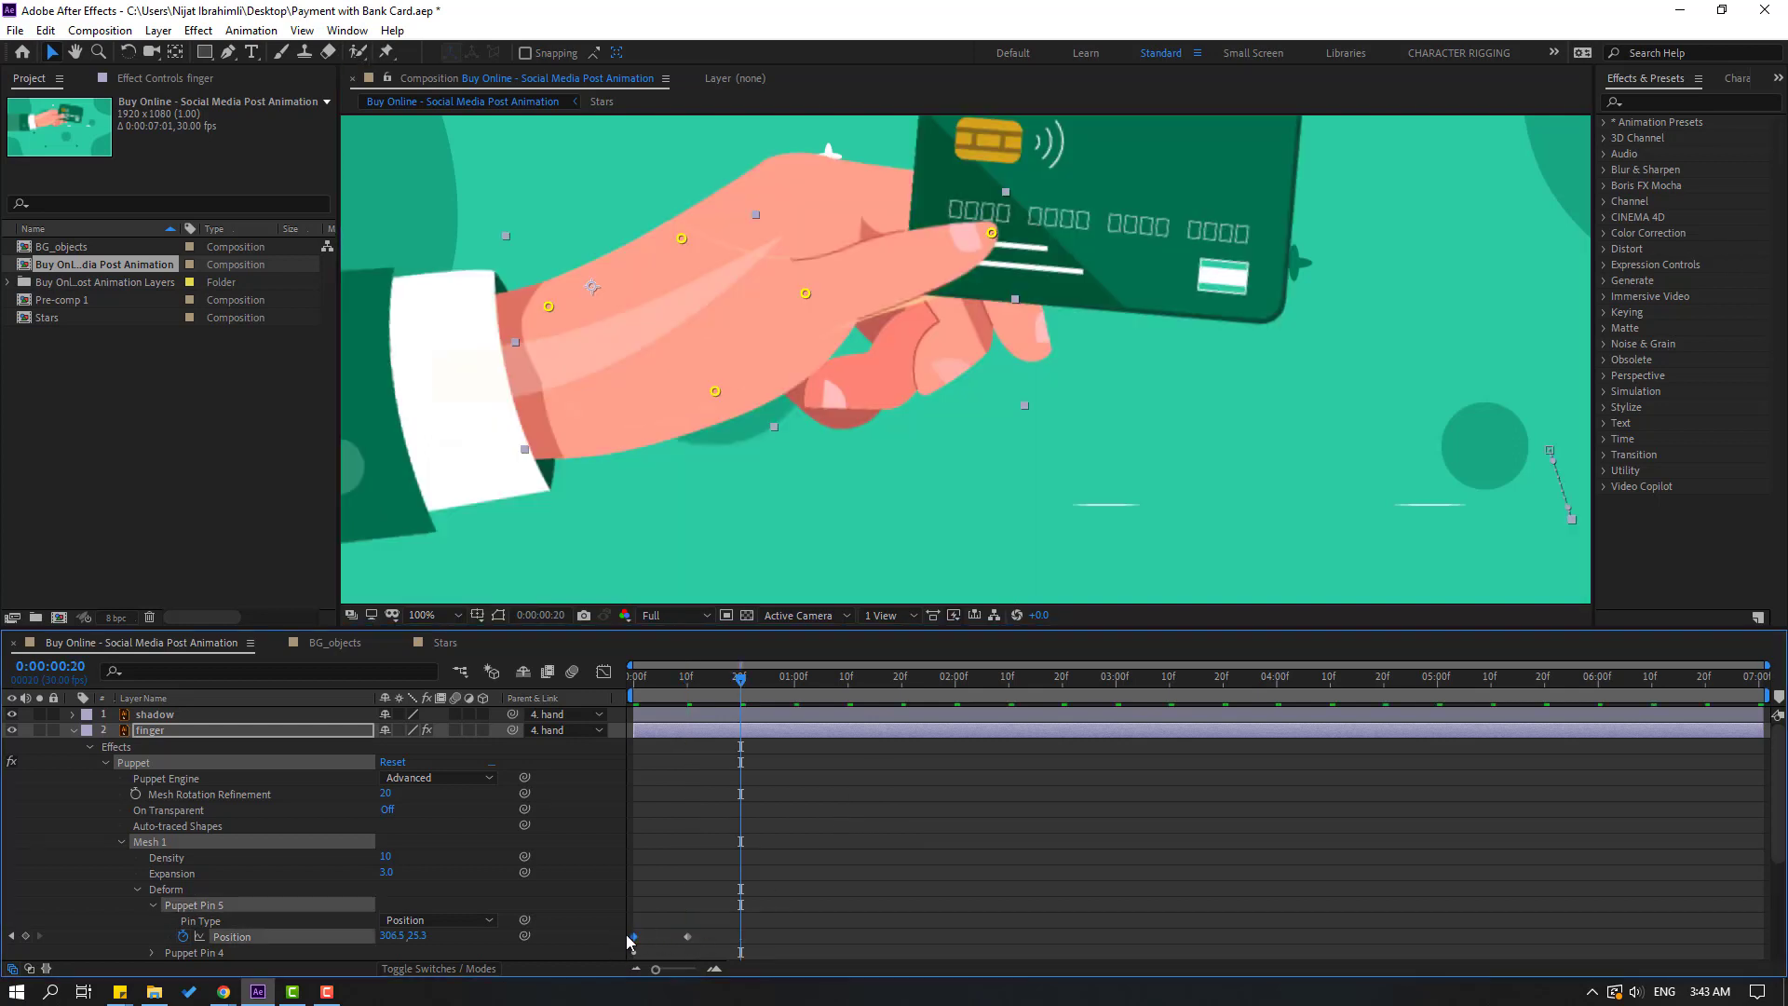
key("ctrl+c")
key("ctrl+v")
right_click(637, 936)
mouse_move(736, 921)
left_click(885, 798)
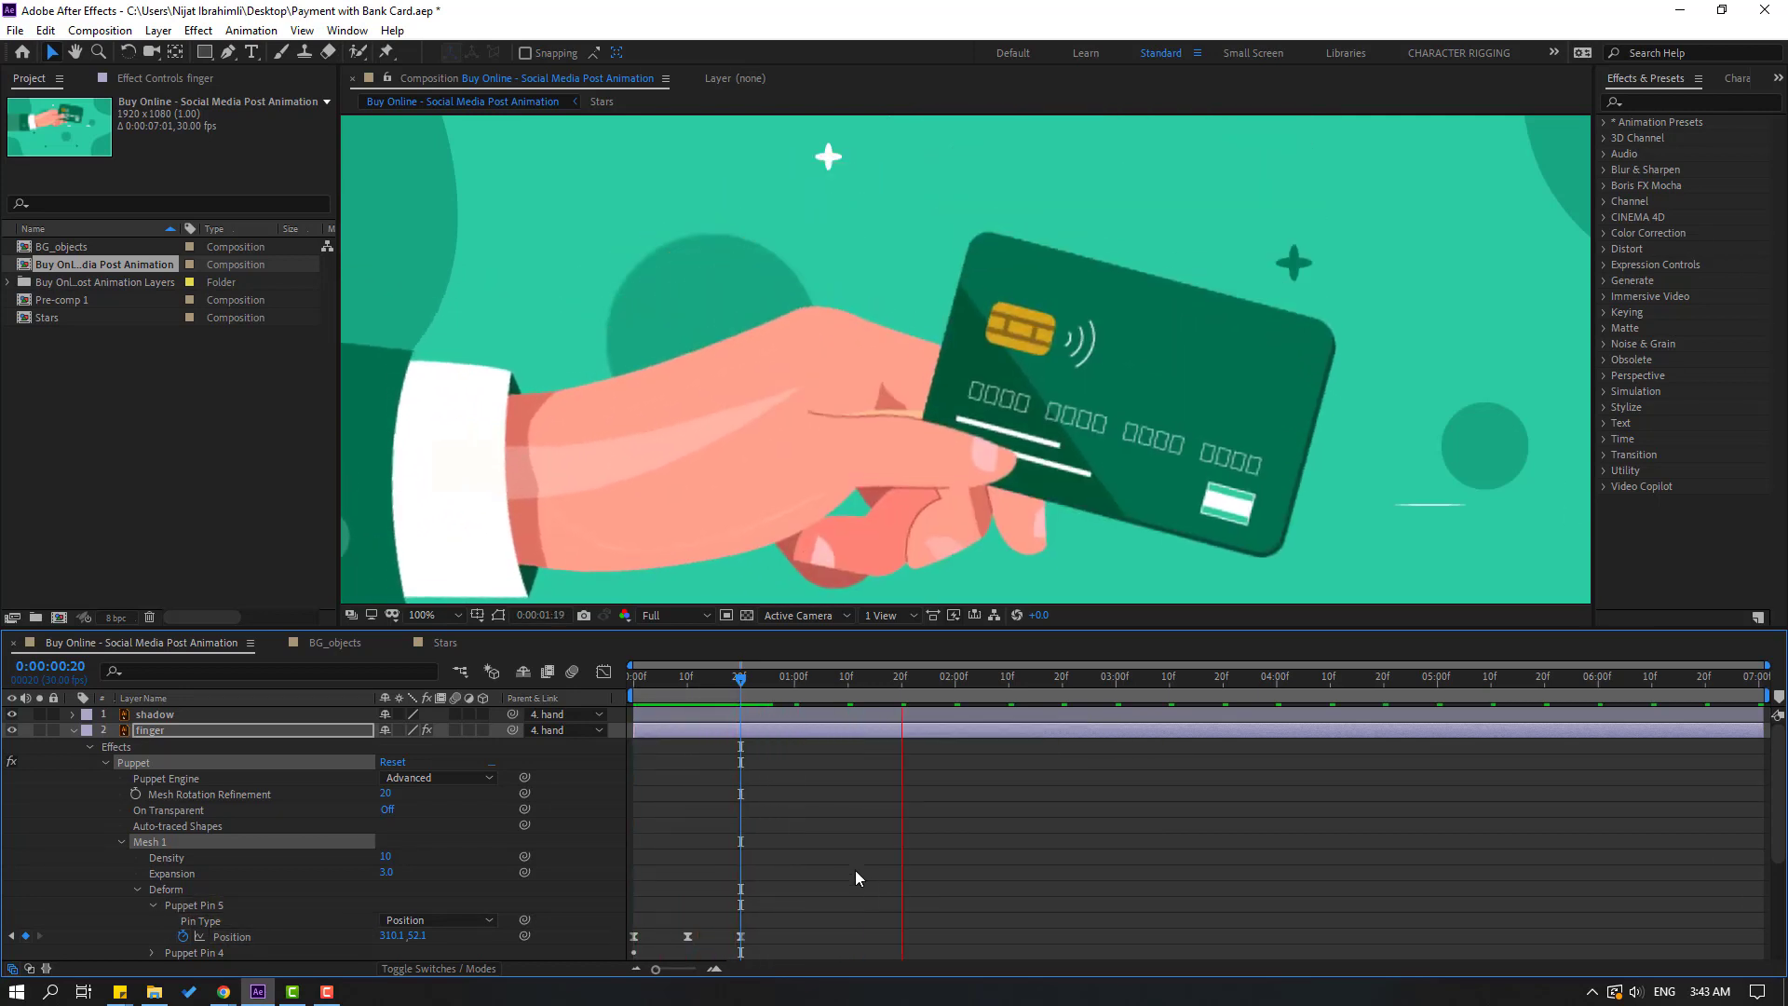
left_click(739, 696)
key("Home")
scroll(755, 866, "down", 2)
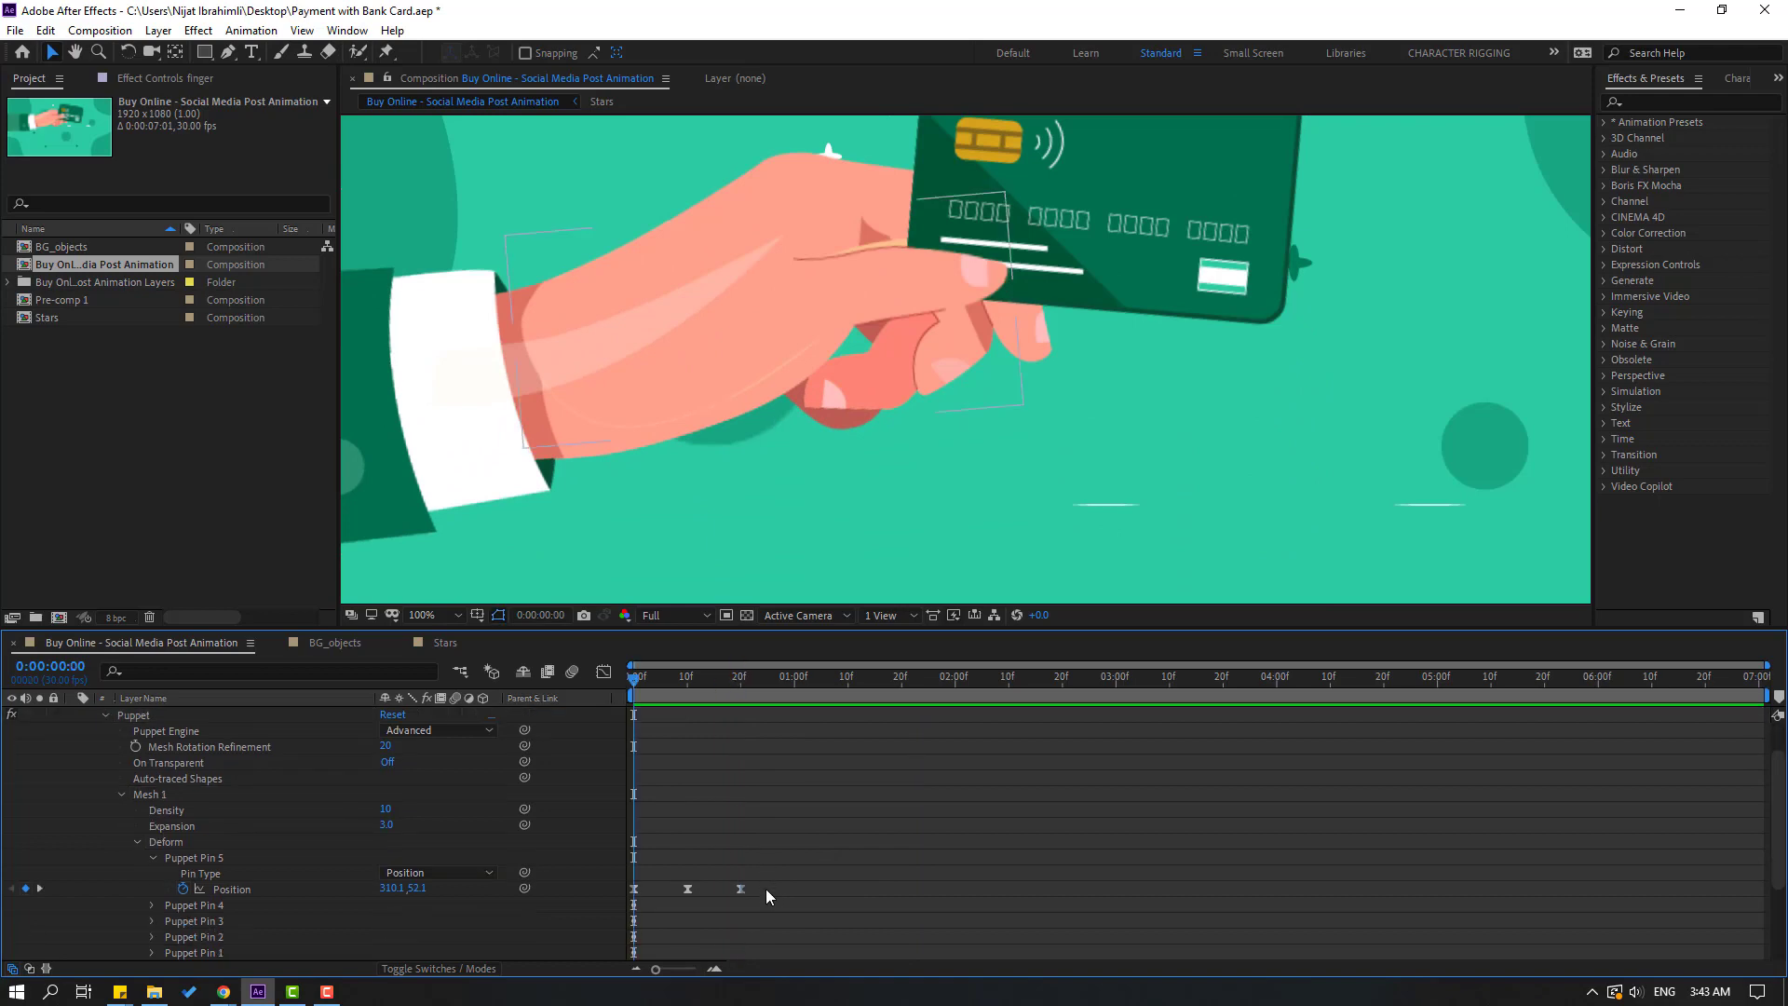
Step: Add a loopOutDuration(type = "cycle") expression to Puppet Pin 5 Position
left_click(184, 890, "alt")
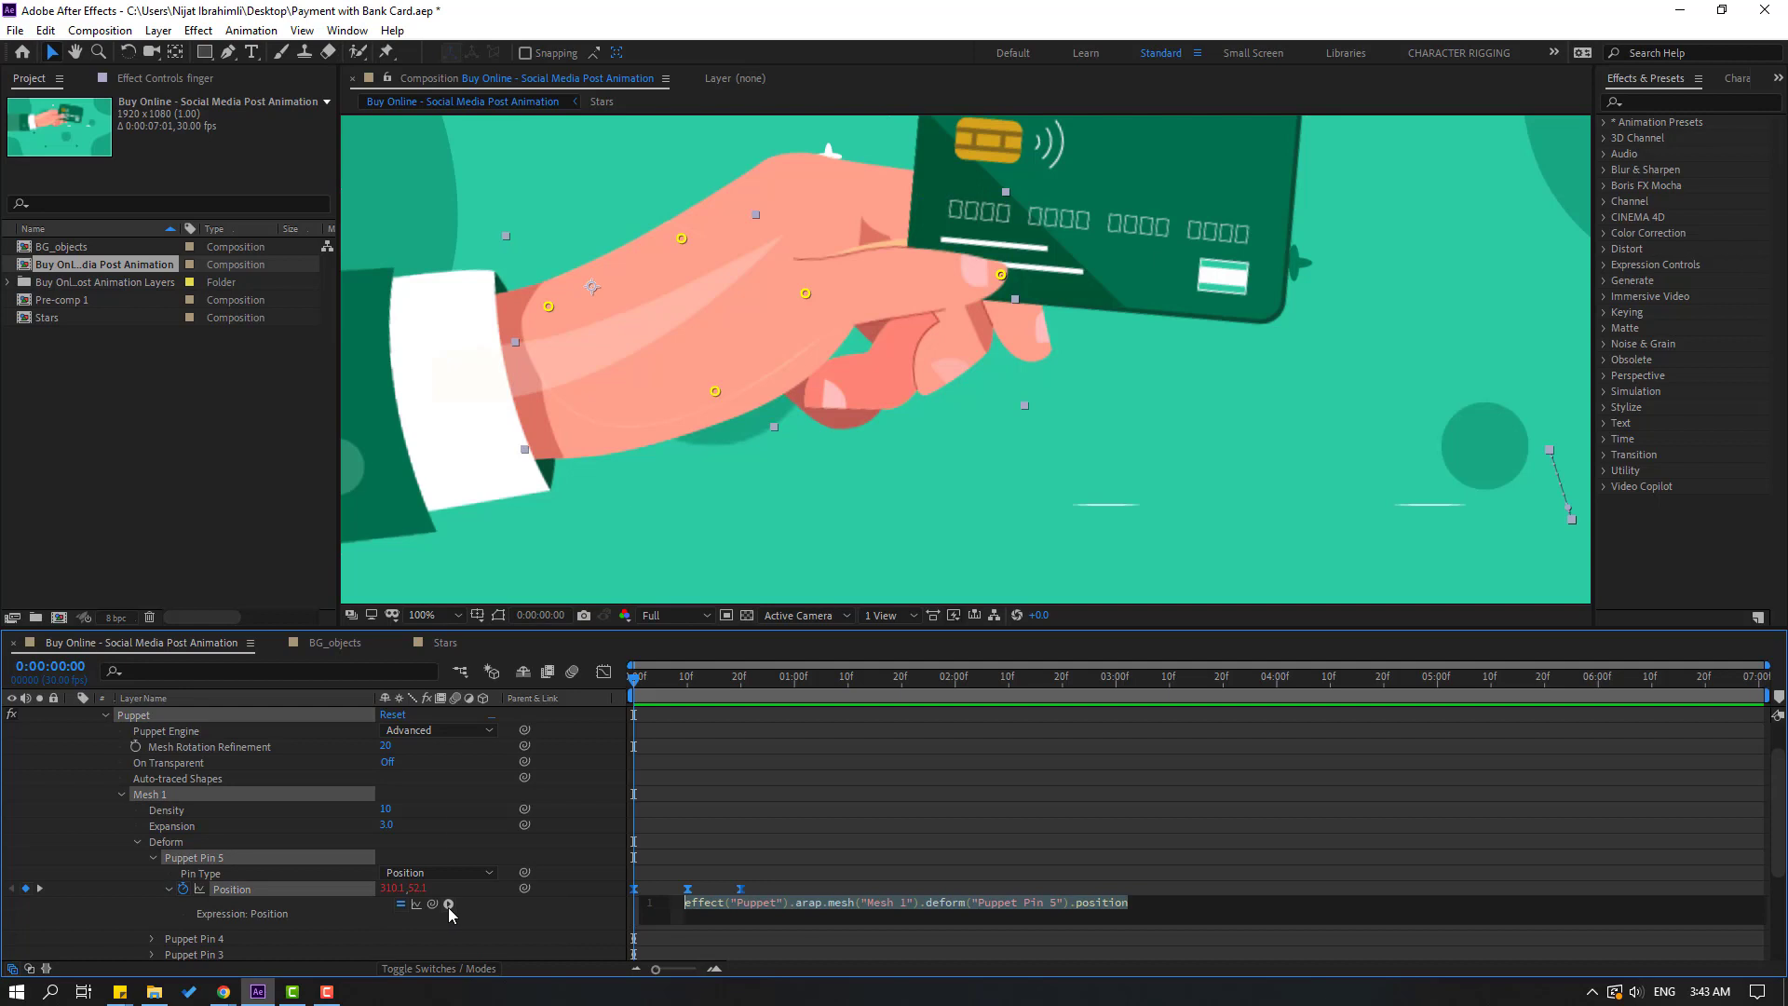
left_click(448, 904)
mouse_move(522, 809)
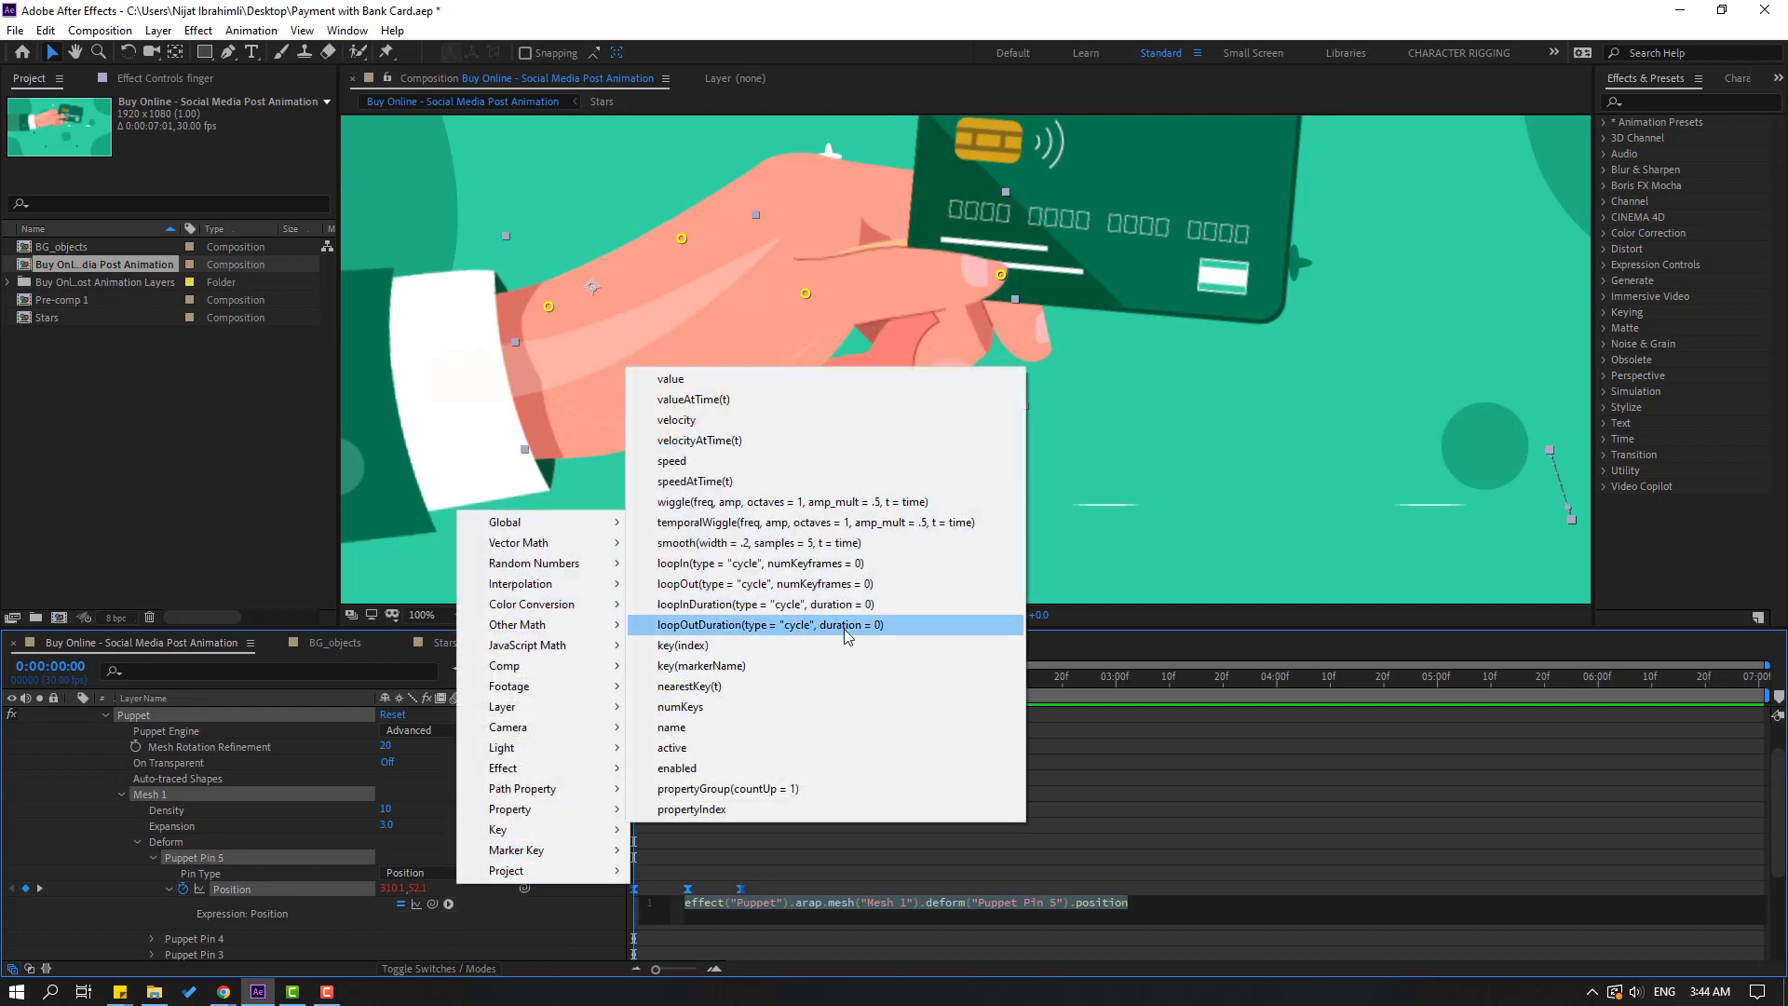
left_click(847, 636)
left_click(861, 891)
Step: Preview the looping finger tap and select its three position keyframes
scroll(754, 494, "down", 2)
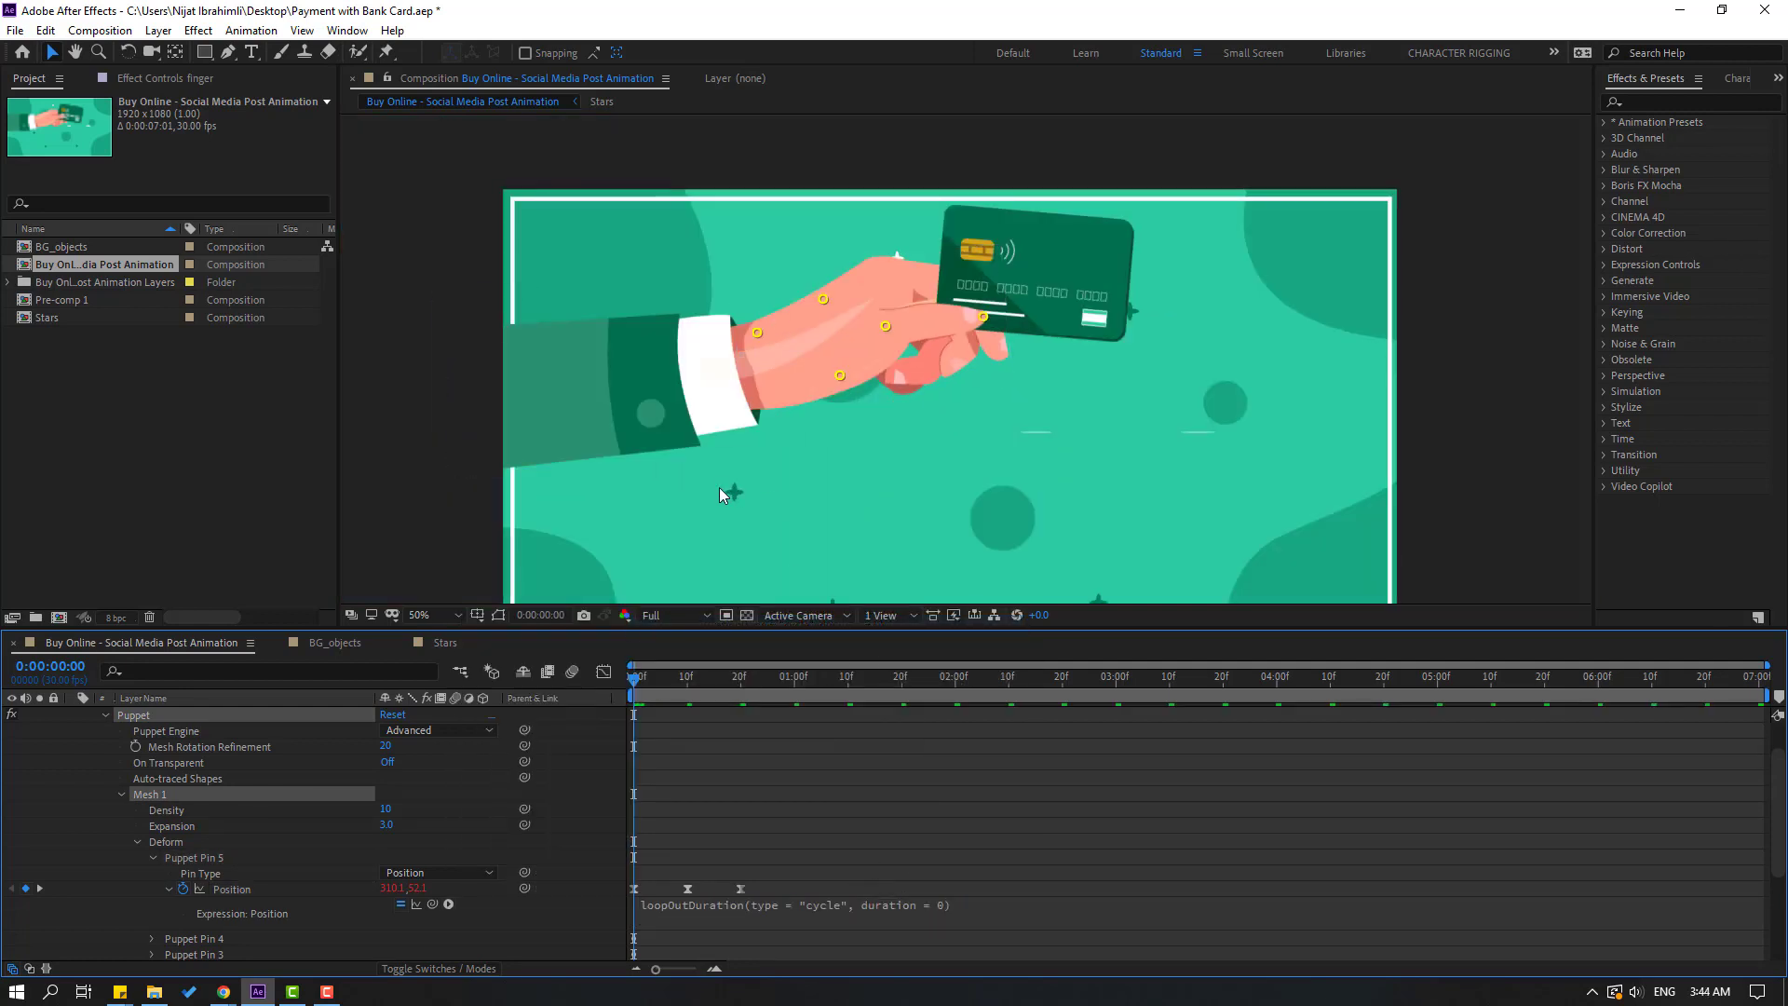
key("space")
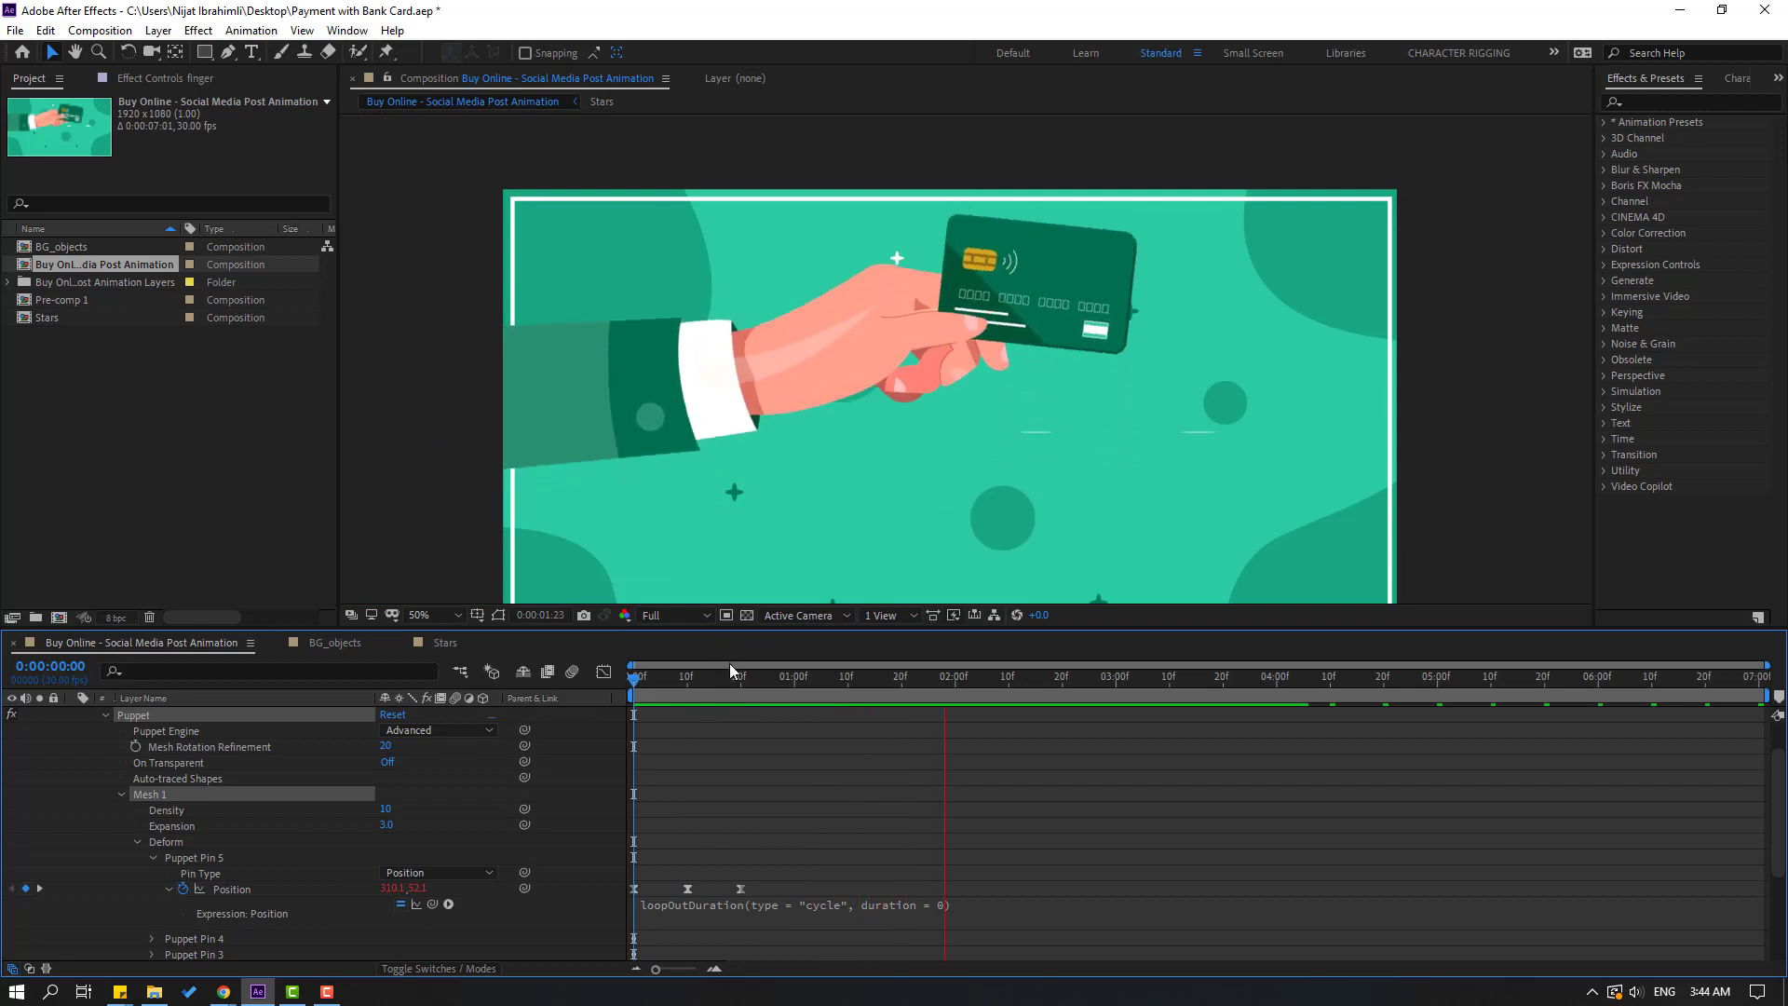
scroll(814, 435, "down", 2)
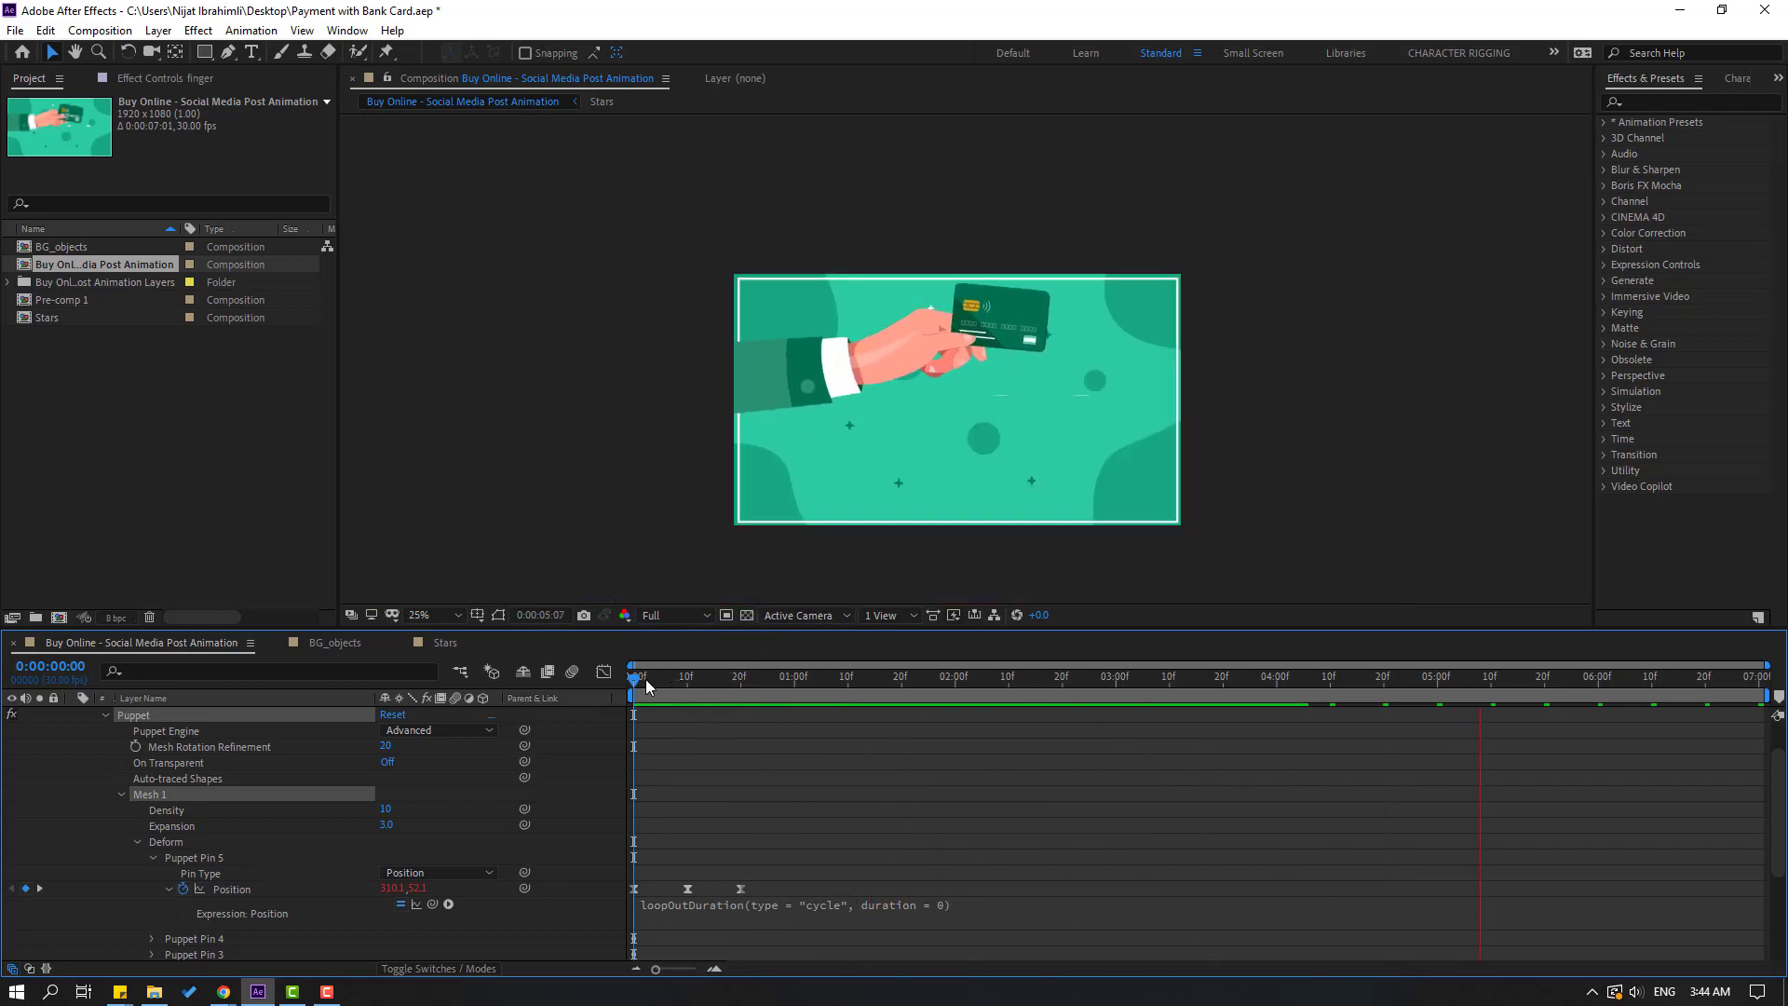
key("space")
left_click_drag(763, 890, 614, 900)
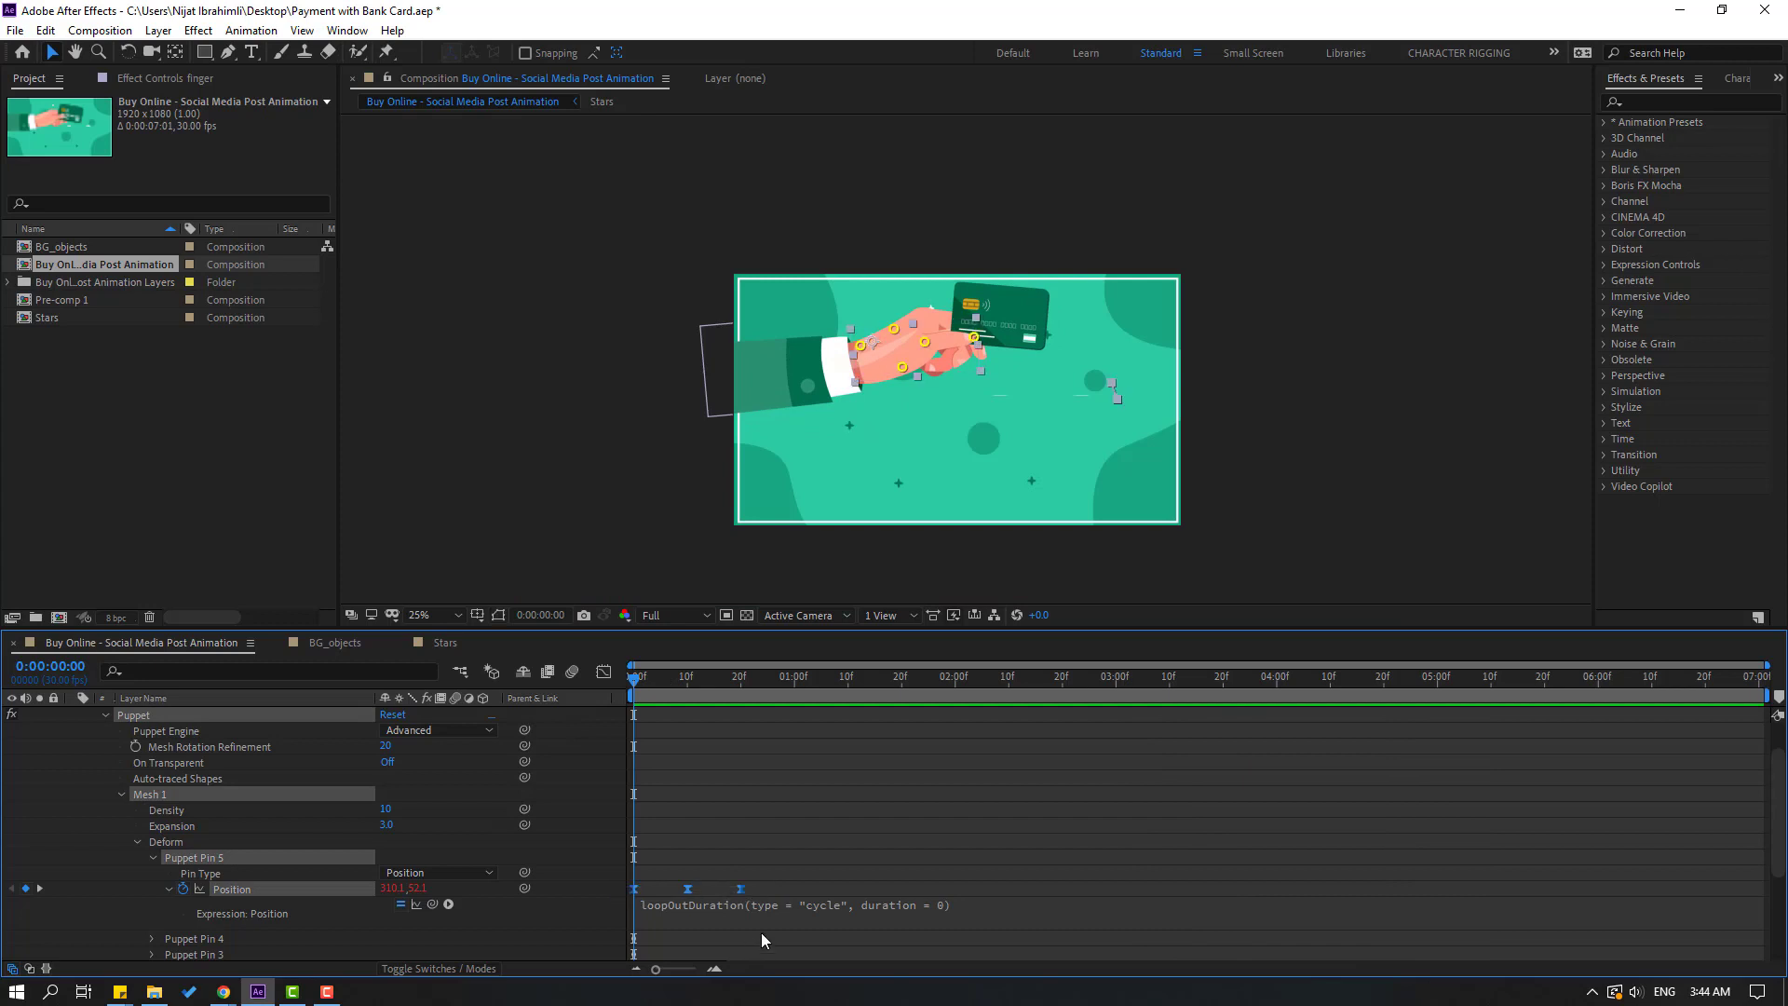
Step: Time-reverse Puppet Pin 5's position keyframes and preview the result
right_click(742, 891)
mouse_move(838, 878)
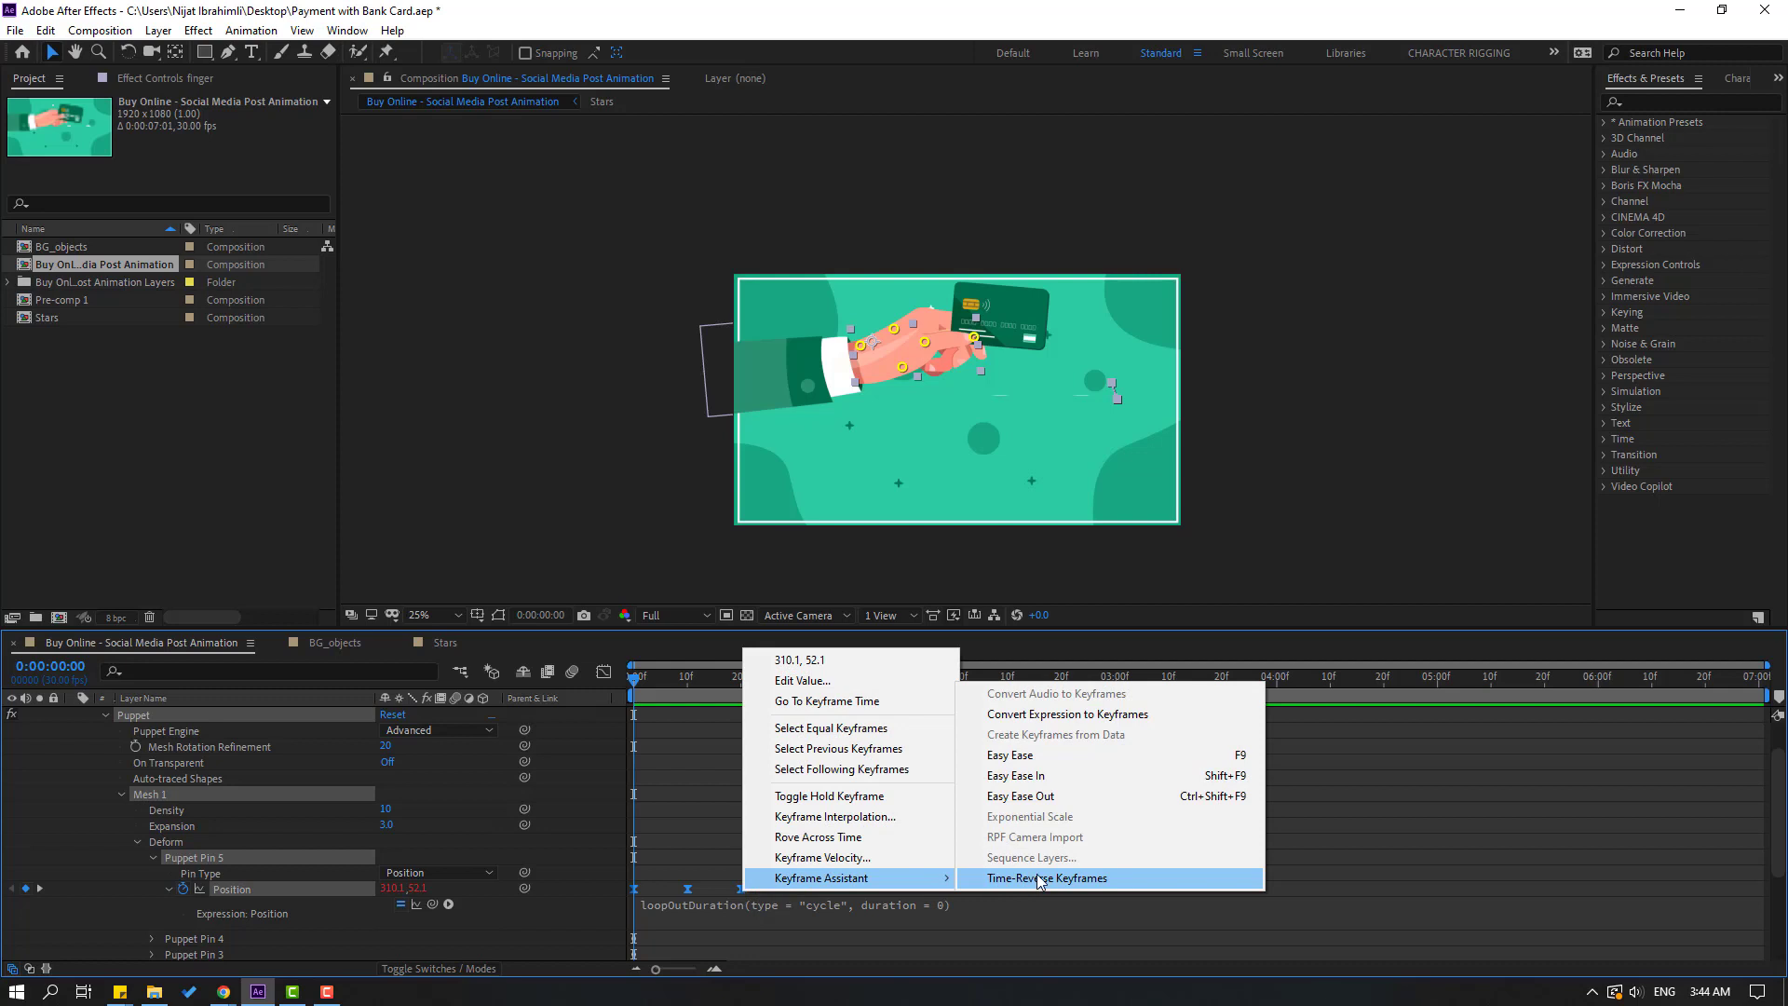
left_click(1116, 877)
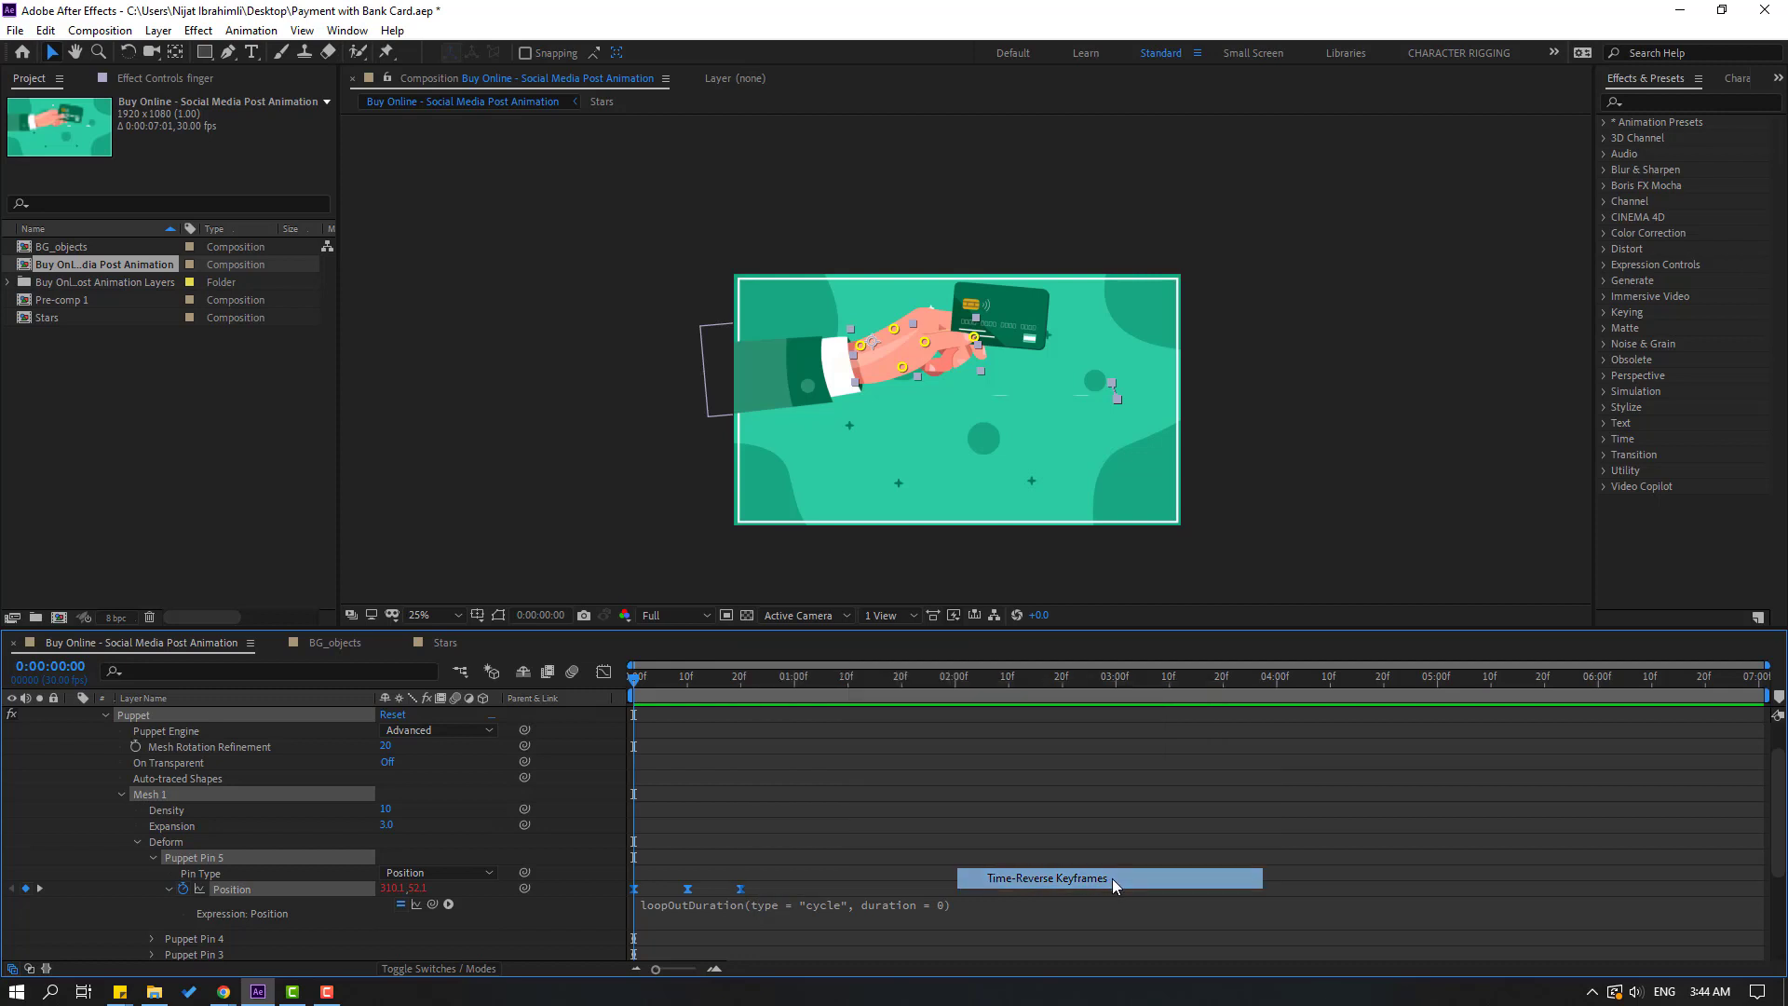
left_click(869, 867)
key("space")
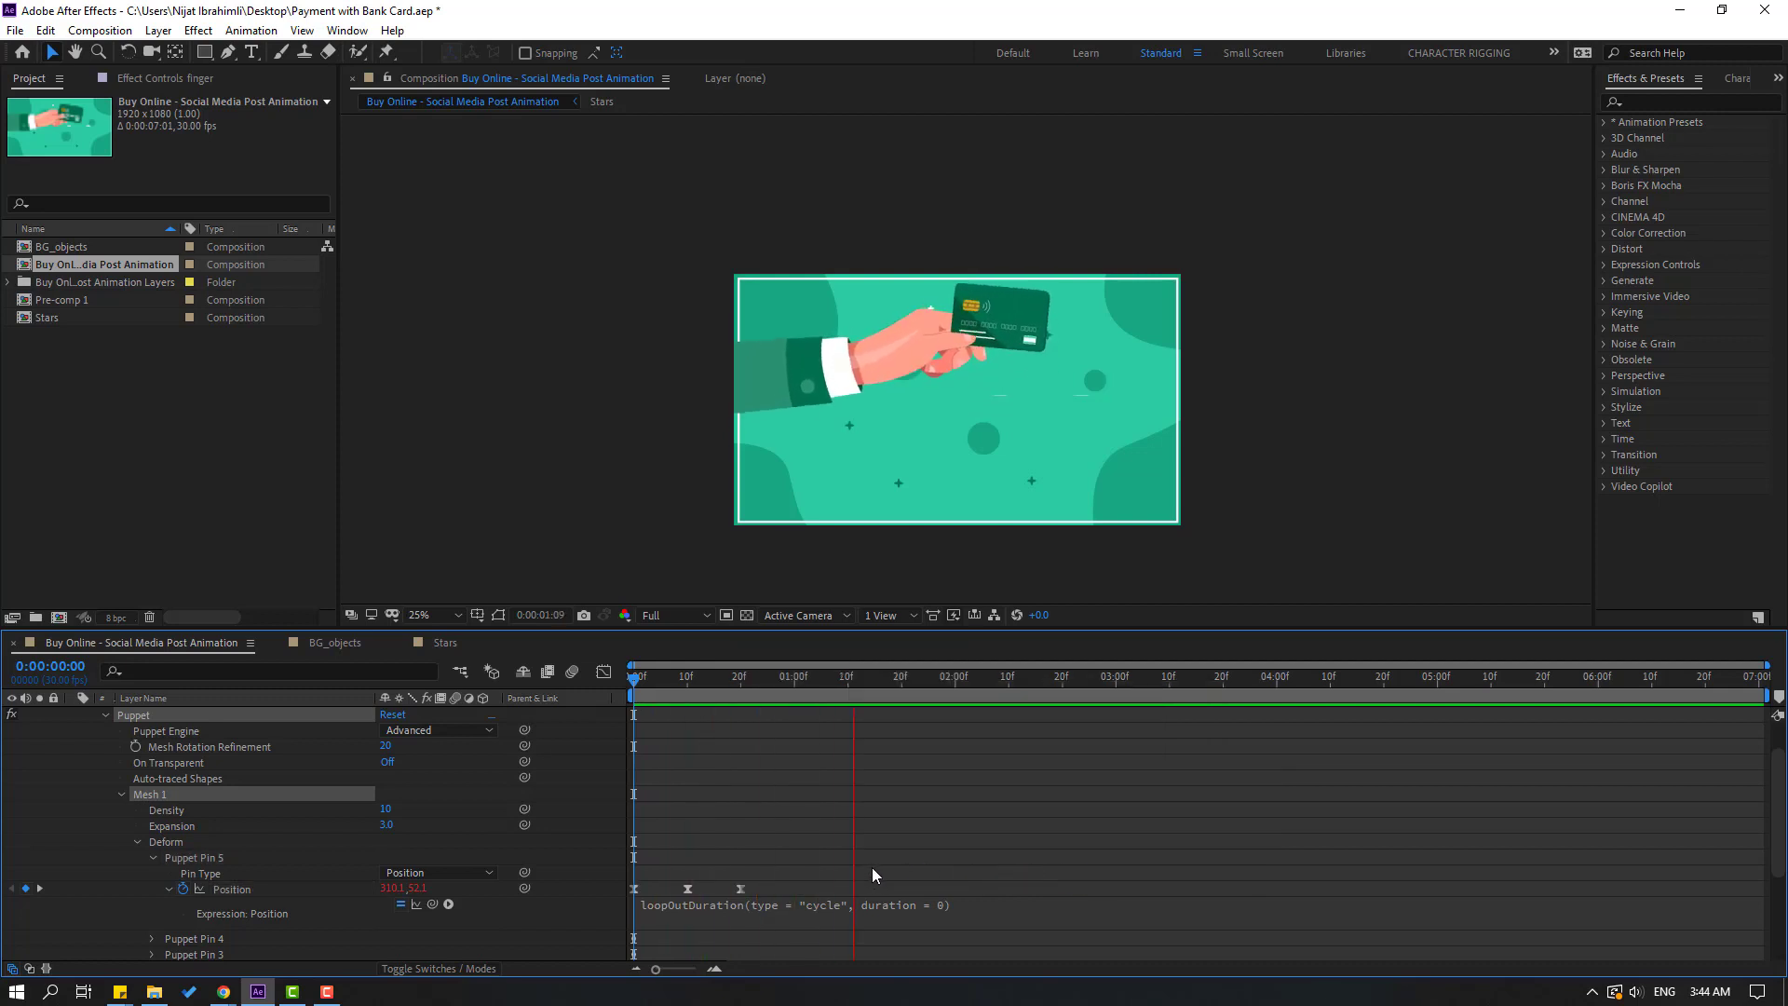
key("space")
Step: Spread the fingertip keyframes to about frames 0, 15 and 30, then preview
left_click(691, 891)
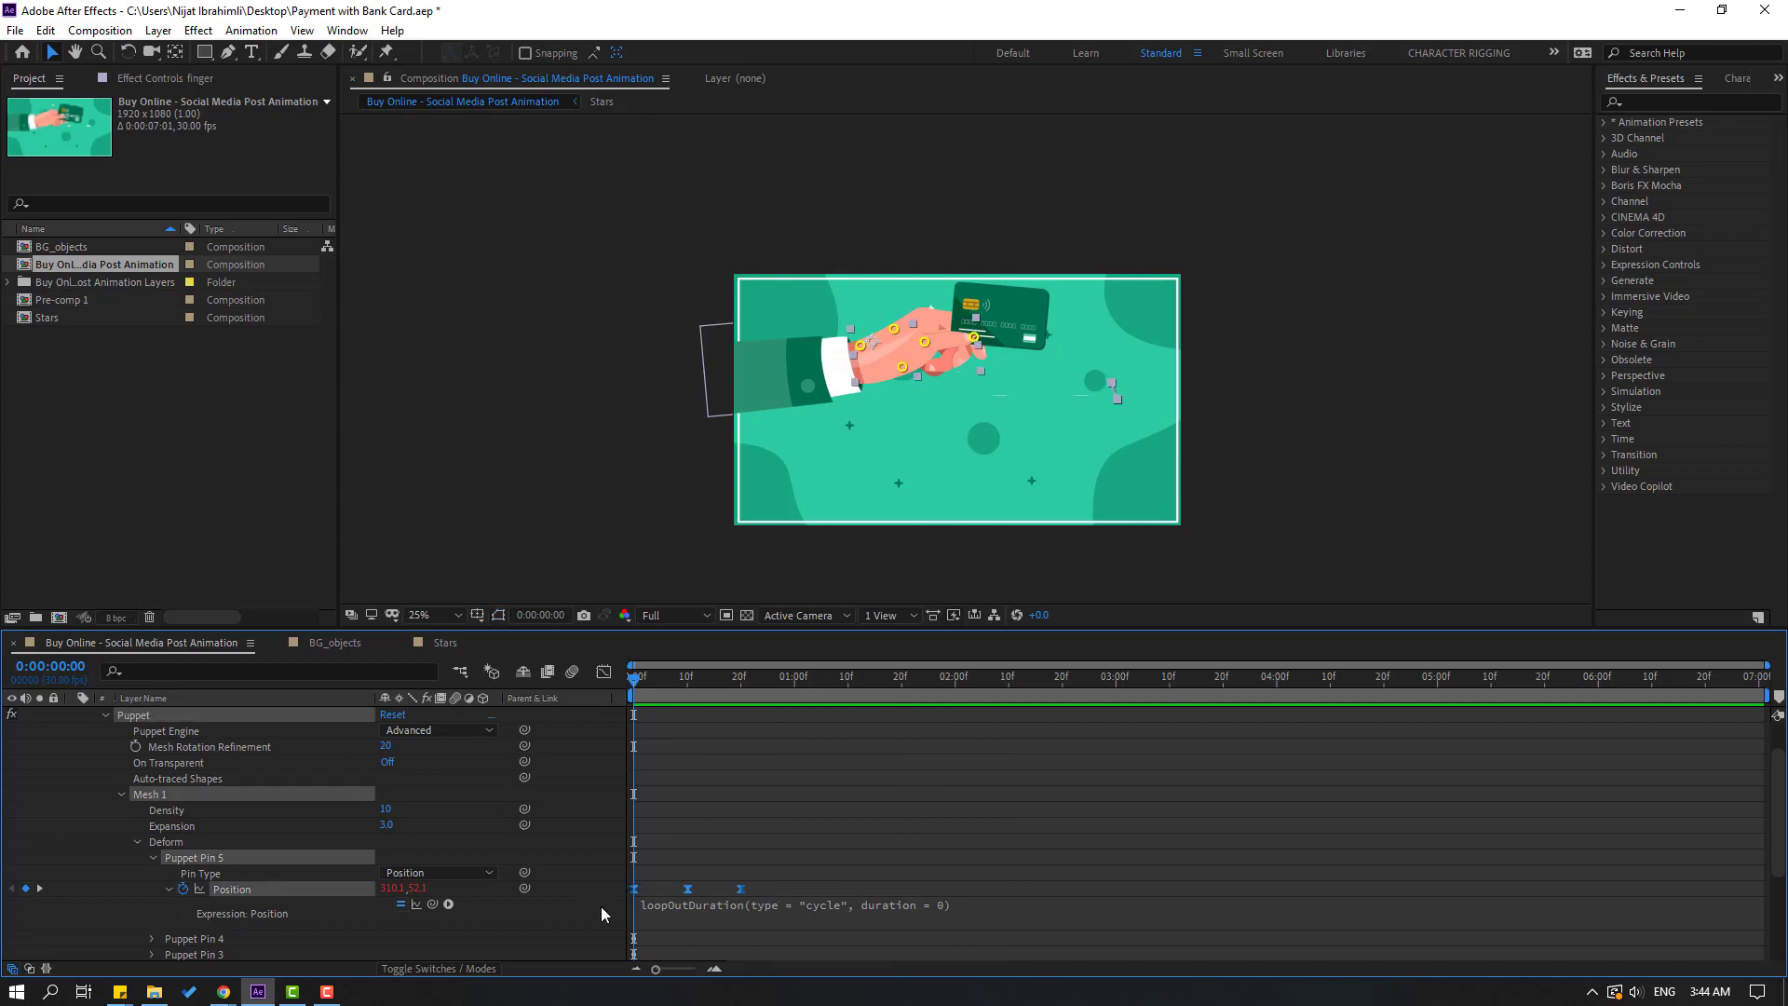
left_click_drag(741, 891, 790, 890)
left_click(847, 882)
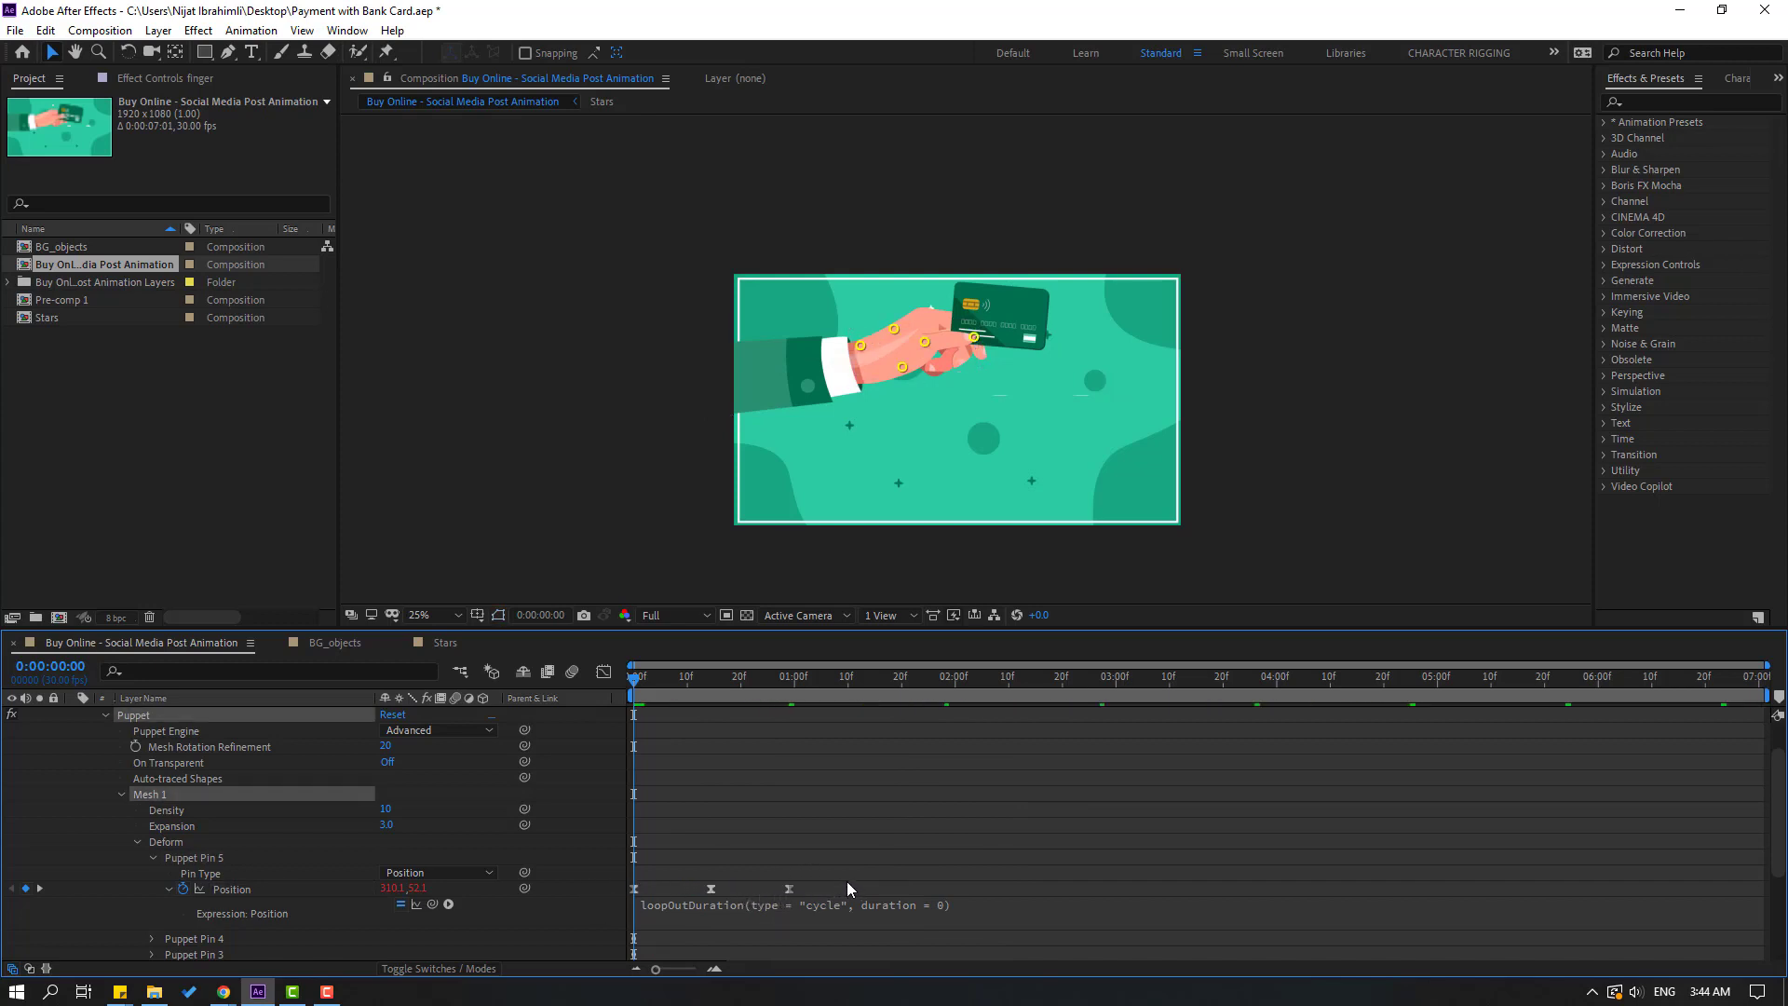
key("space")
key("comma")
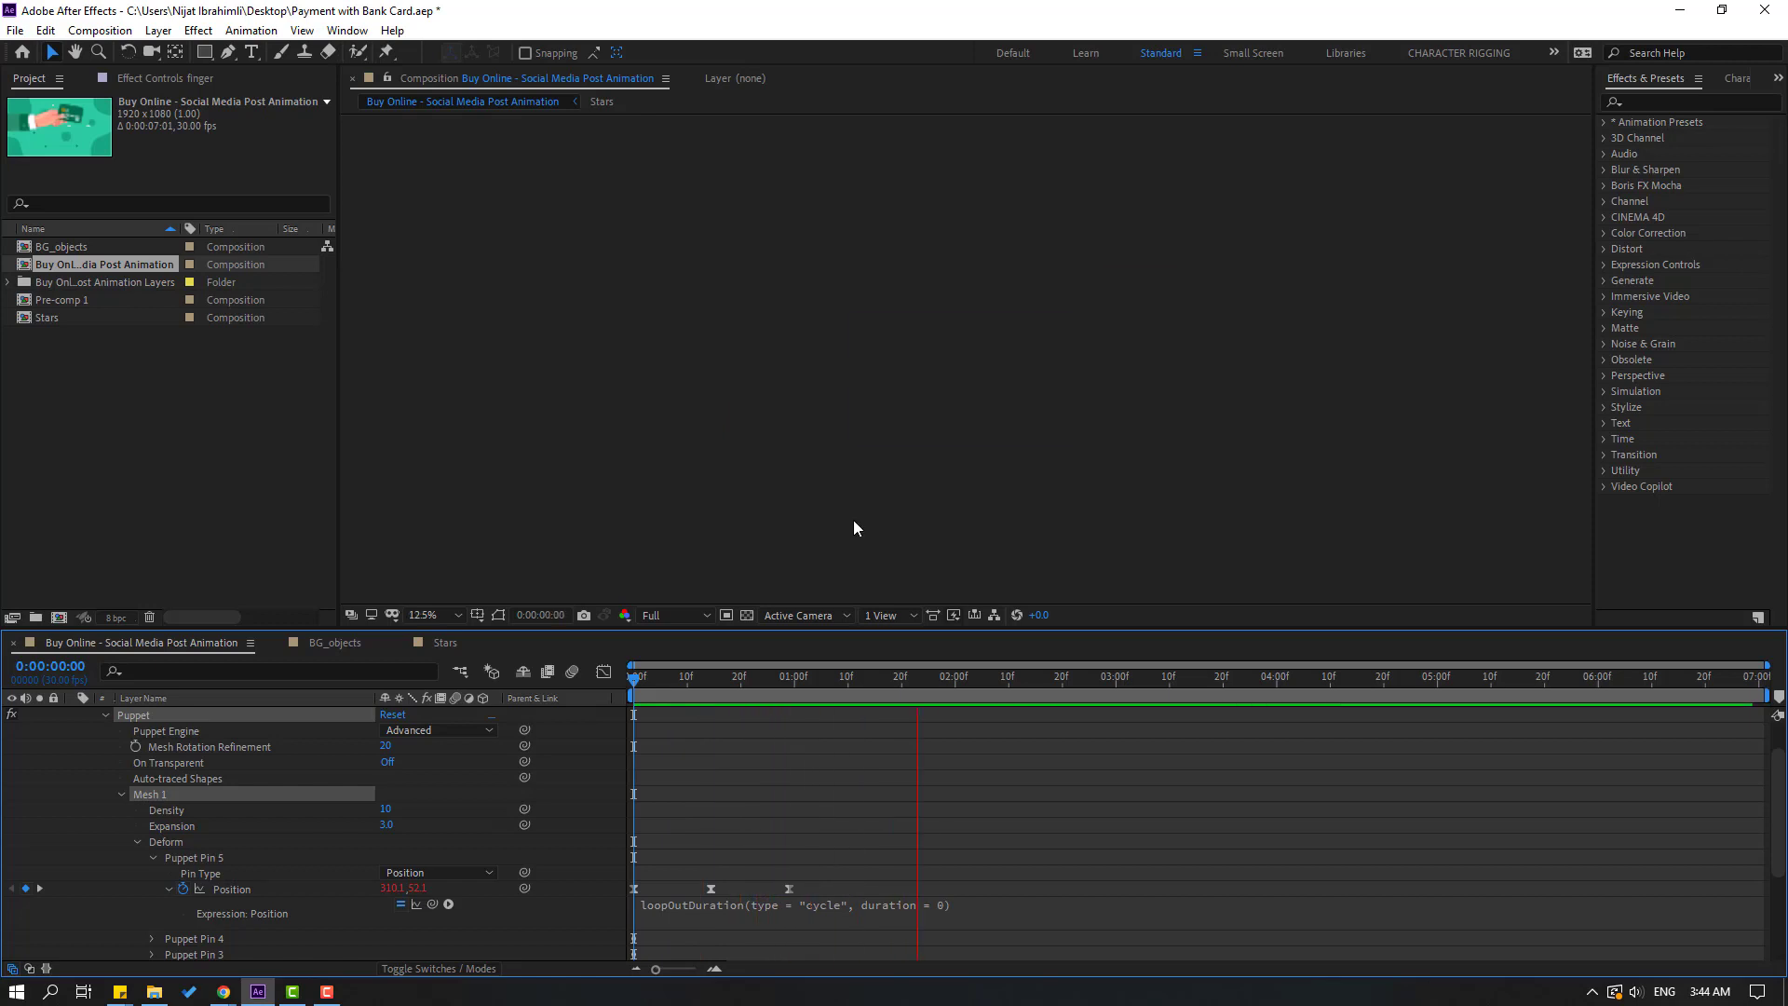
key("period")
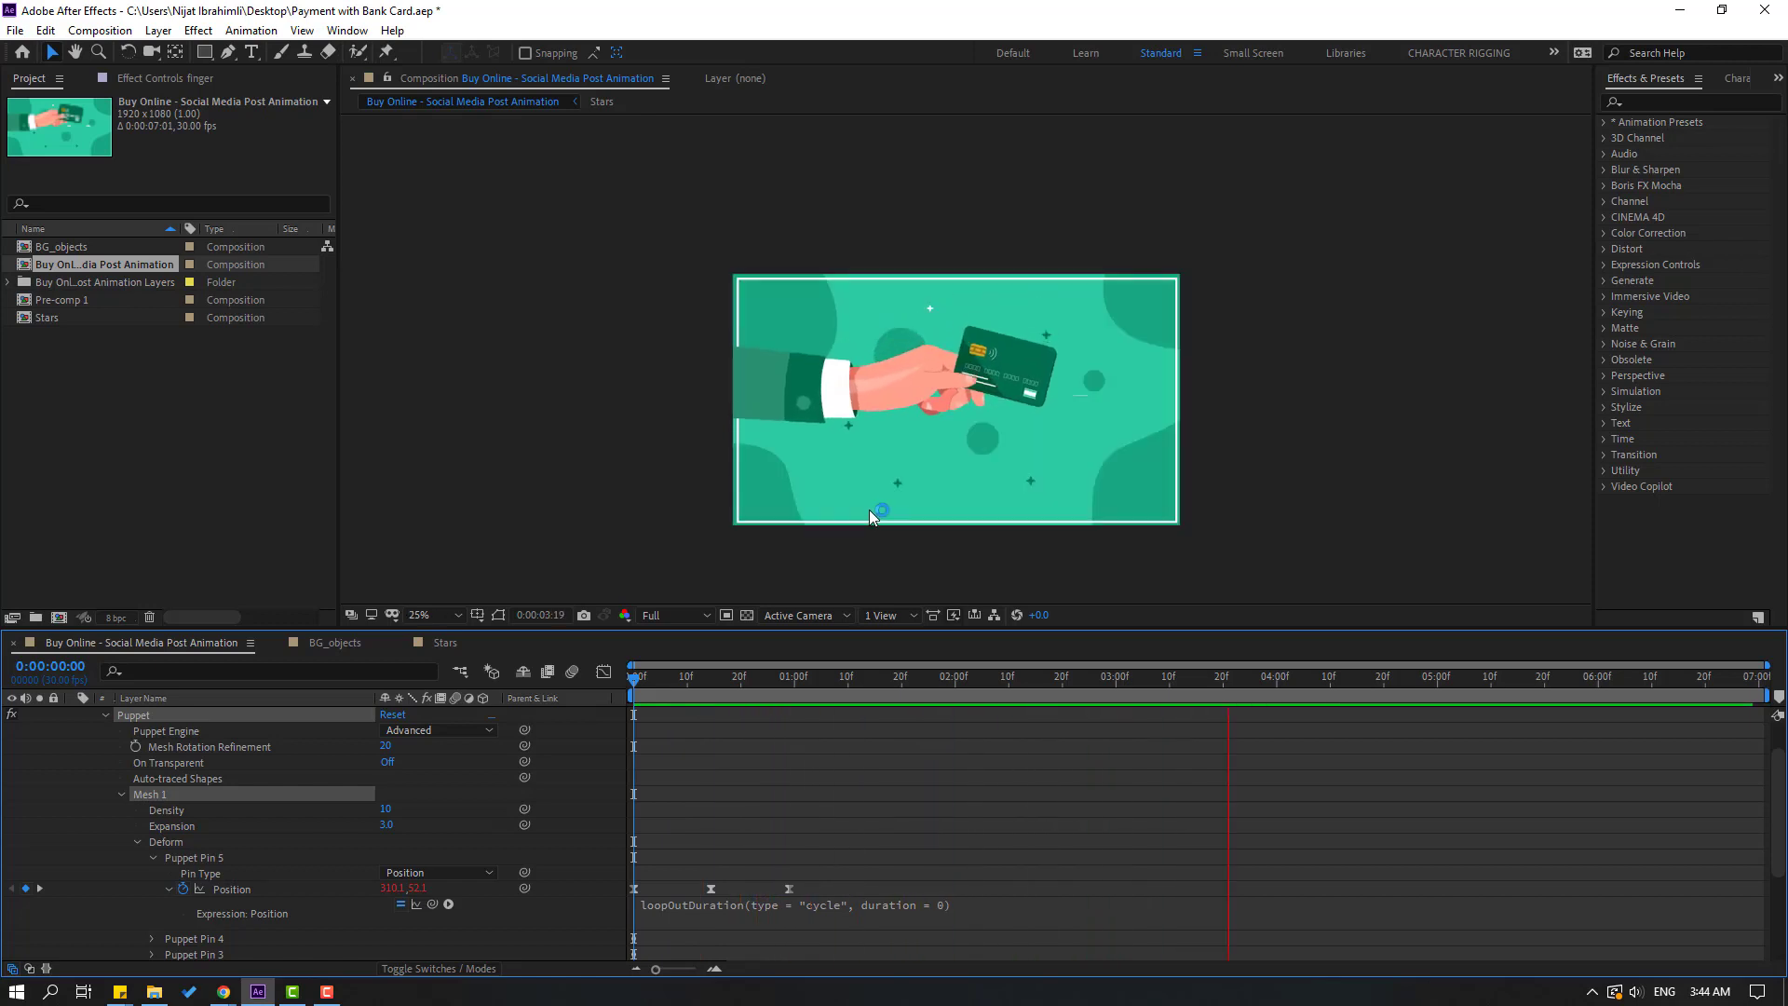
key("period")
key("space")
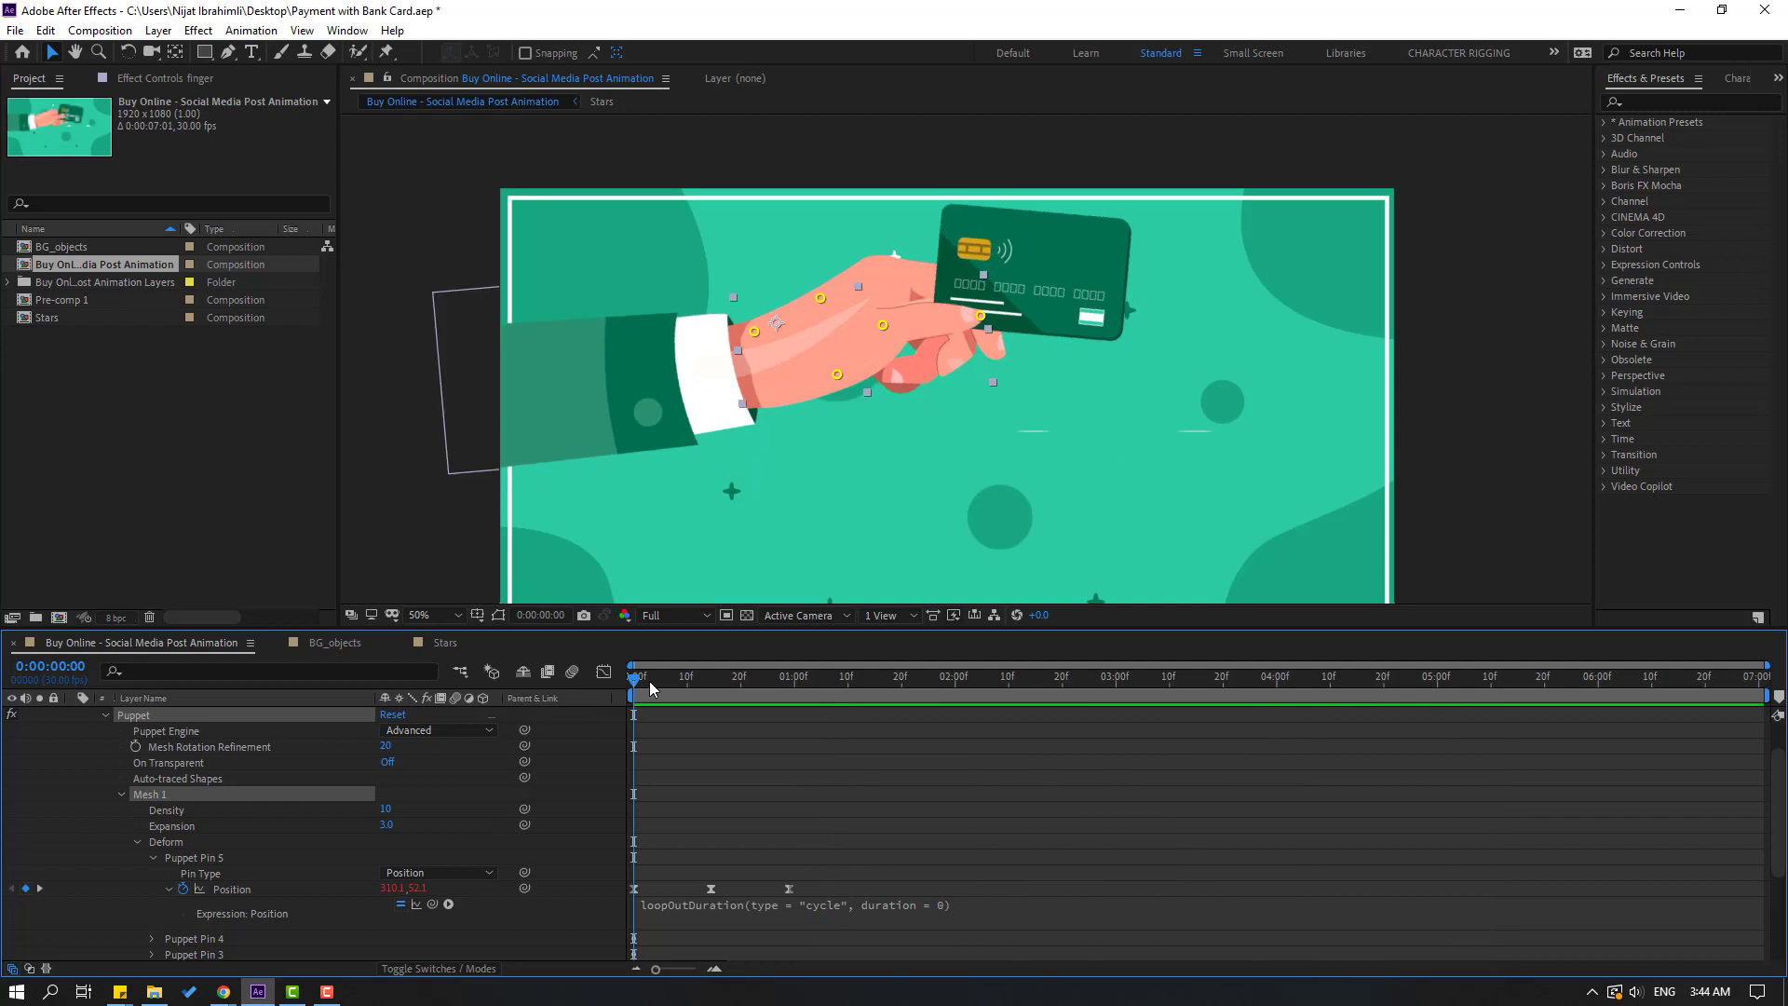
scroll(91, 742, "up", 1)
Step: Solo the card layer and move its anchor point to the card's lower-left corner
left_click(84, 742)
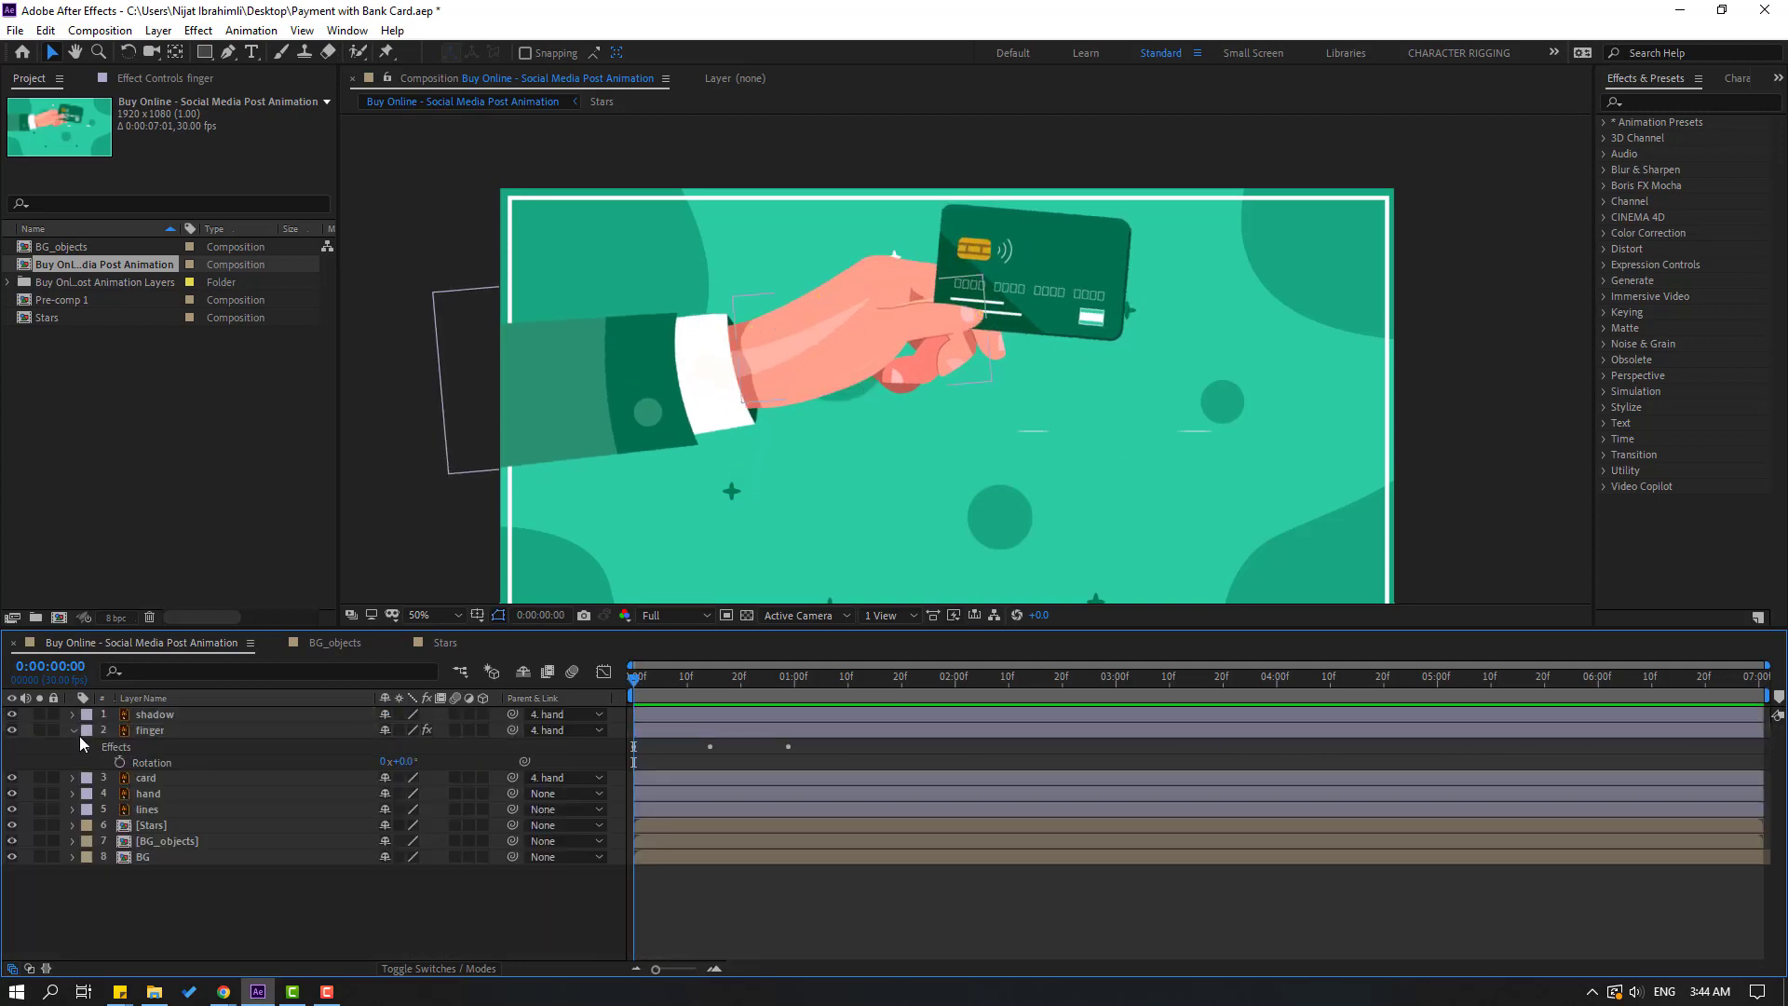
left_click(143, 780)
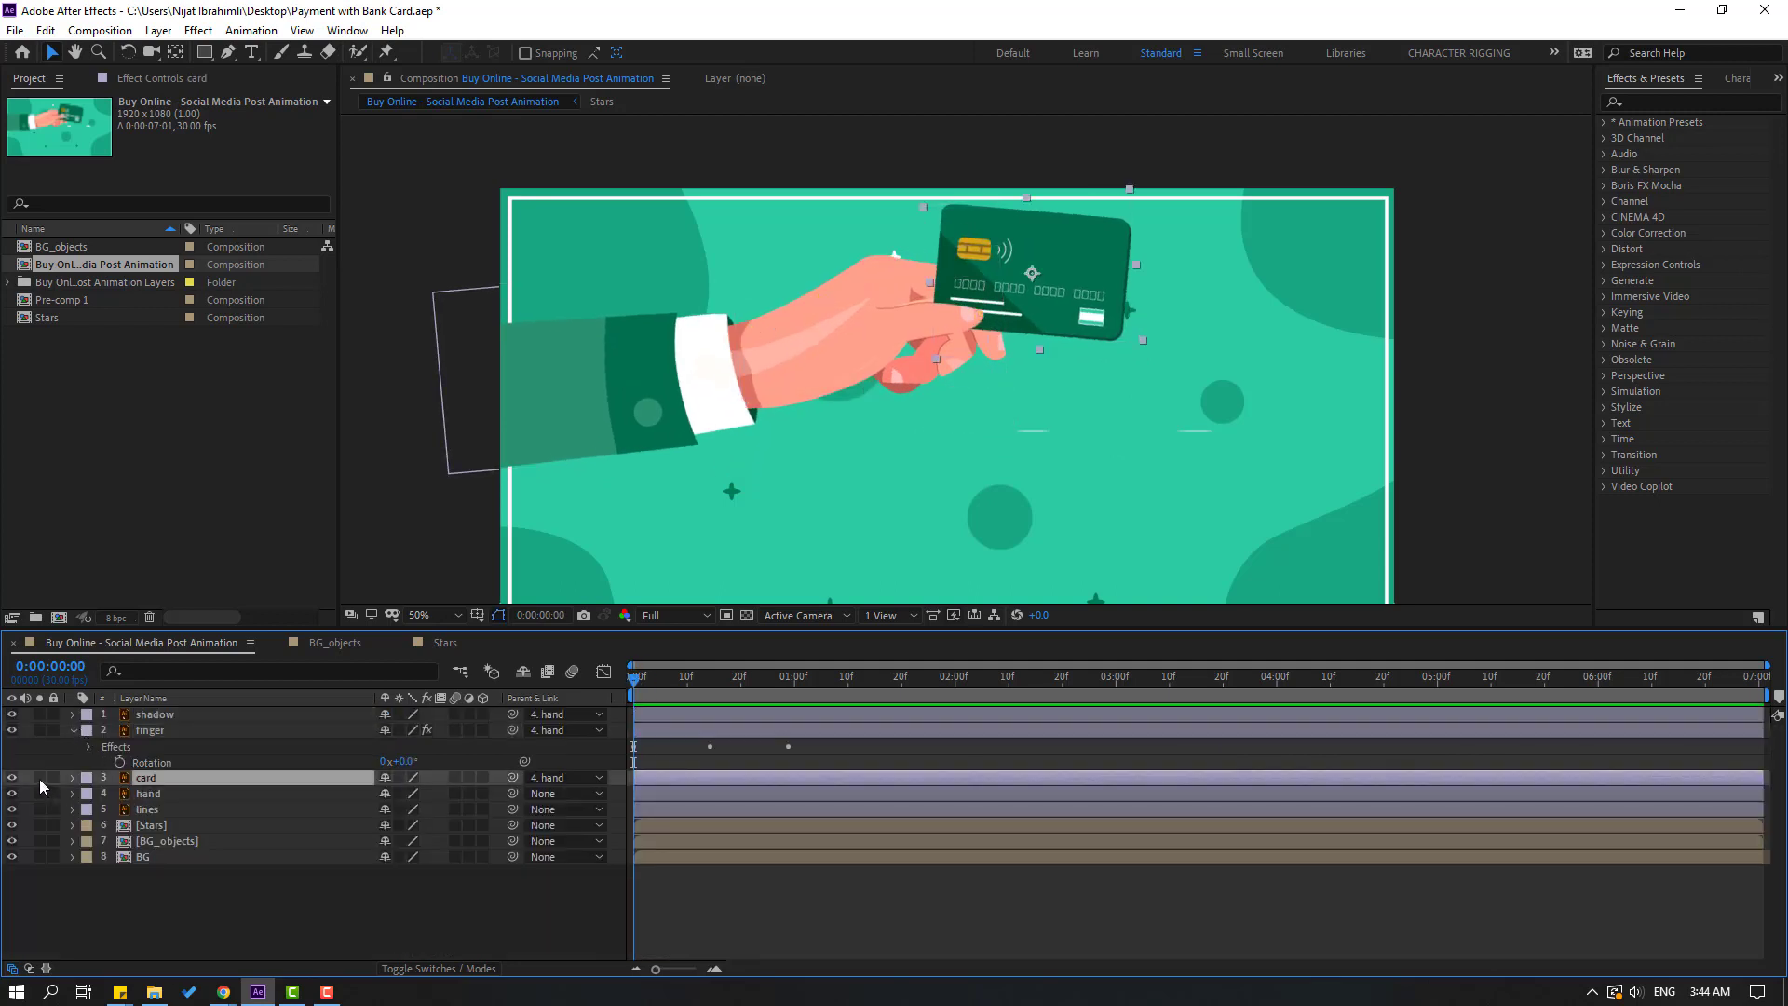
left_click(39, 779)
scroll(684, 363, "up", 4)
scroll(685, 363, "down", 2)
left_click(176, 53)
left_click_drag(1028, 310, 847, 388)
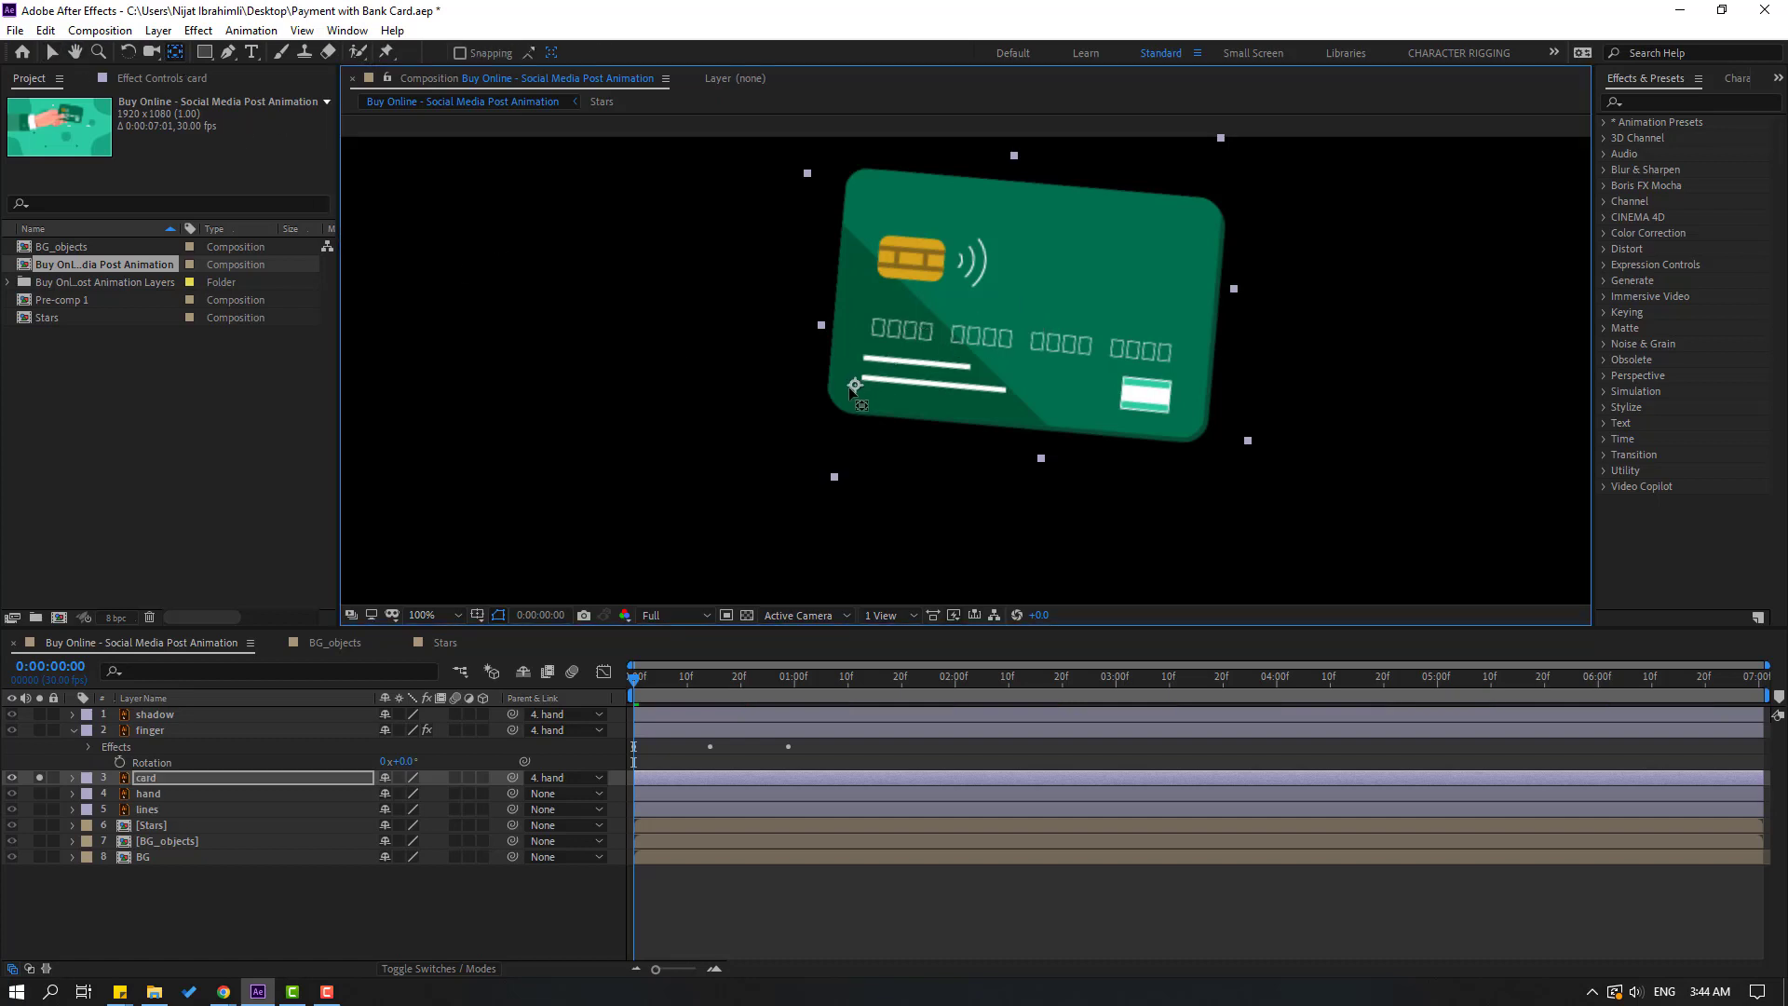
left_click(53, 54)
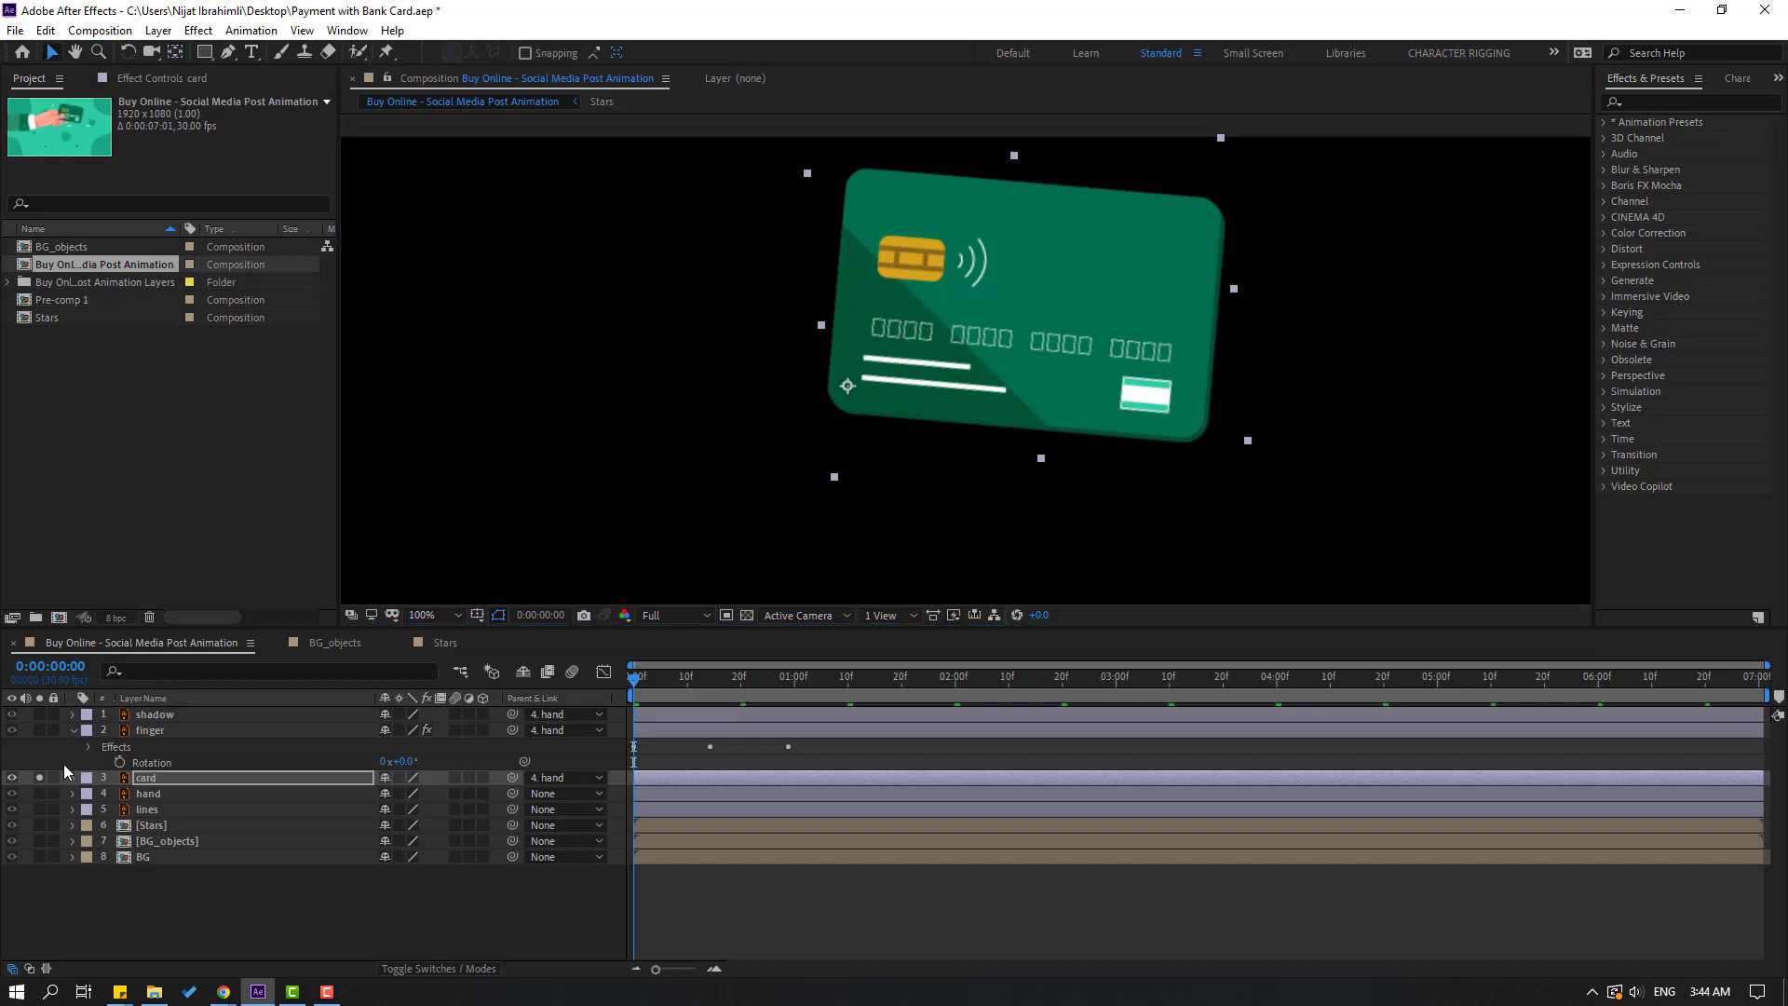
left_click(38, 777)
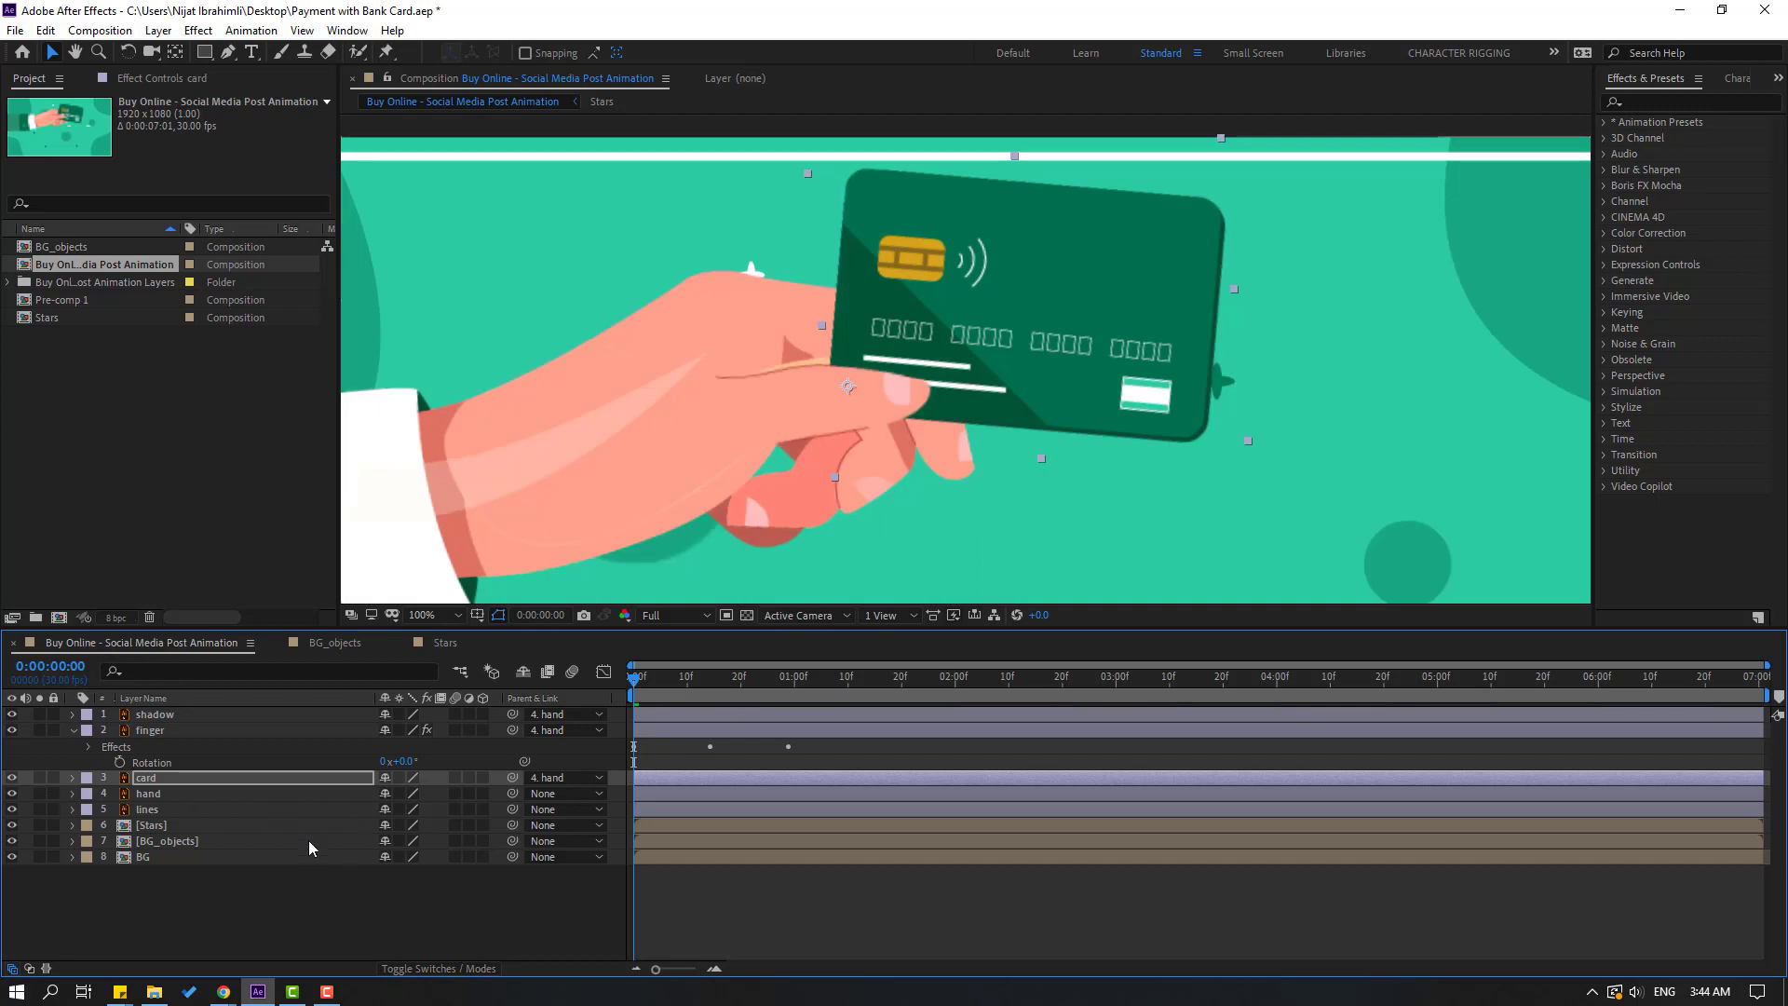
Step: Keyframe the card's Rotation at 0°, 9° and back to 0°, then apply Easy Ease
key("r")
left_click(120, 793)
left_click_drag(636, 678, 710, 693)
left_click_drag(403, 792, 414, 793)
left_click_drag(710, 679, 786, 697)
left_click(634, 794)
key("ctrl+c")
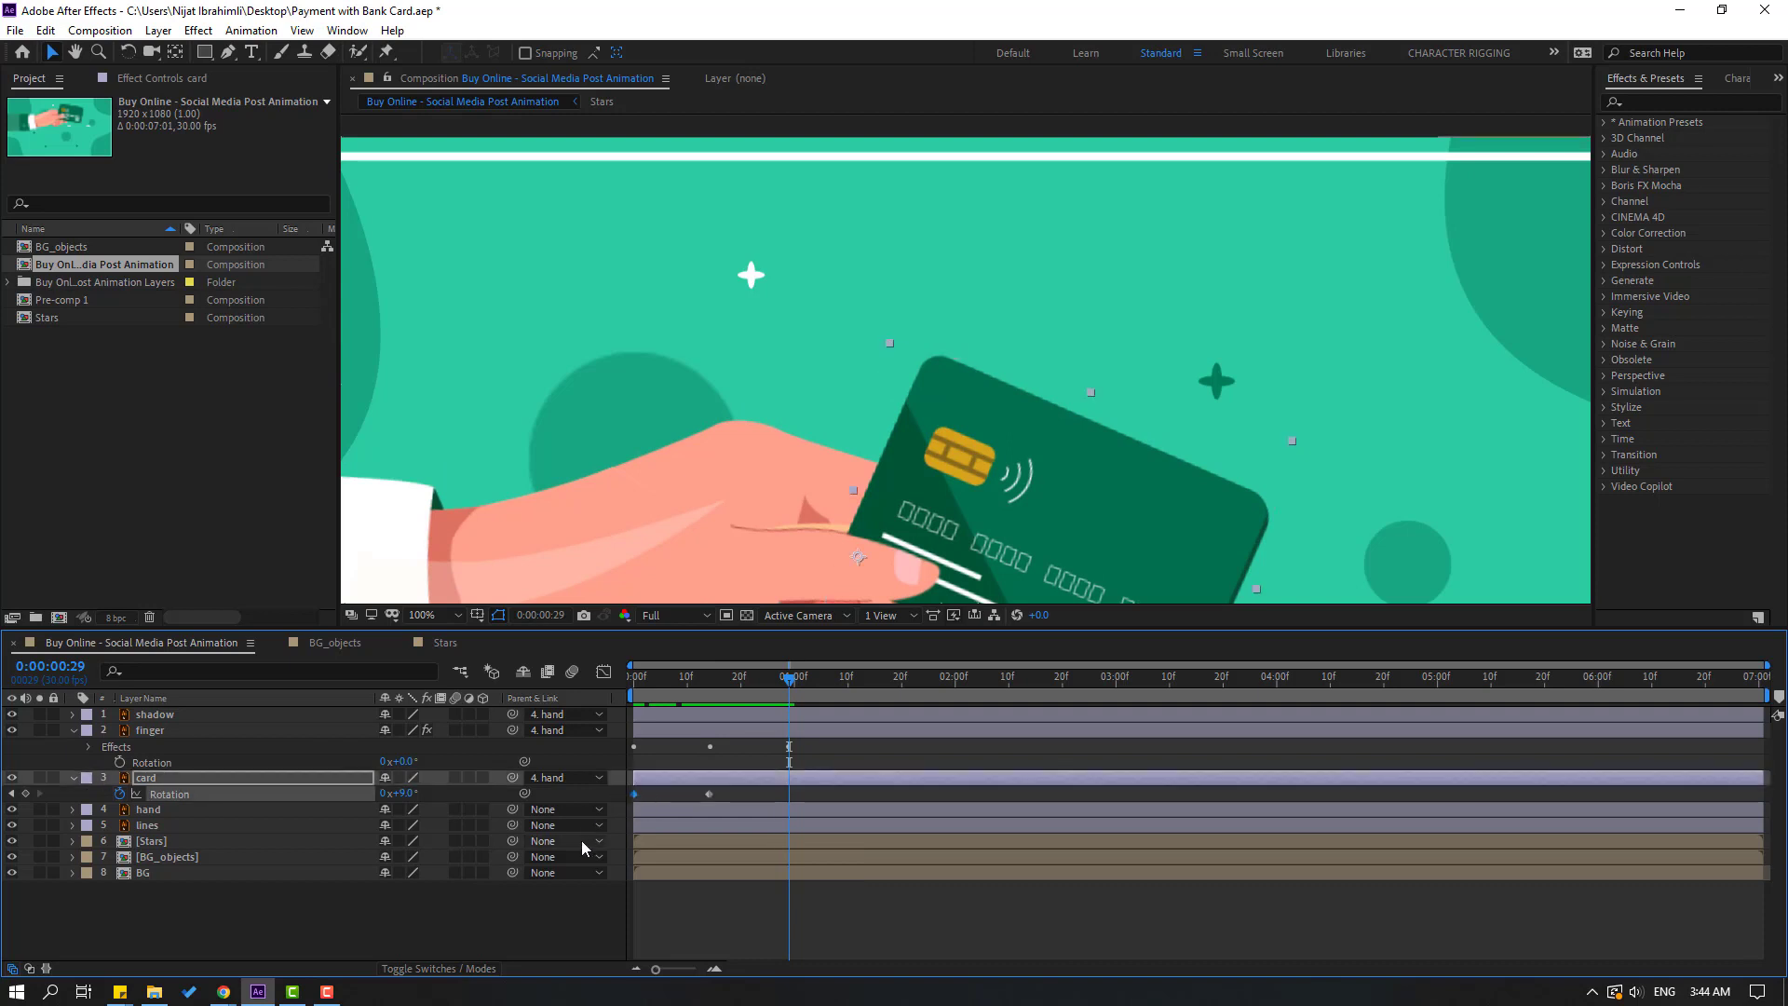
key("ctrl+v")
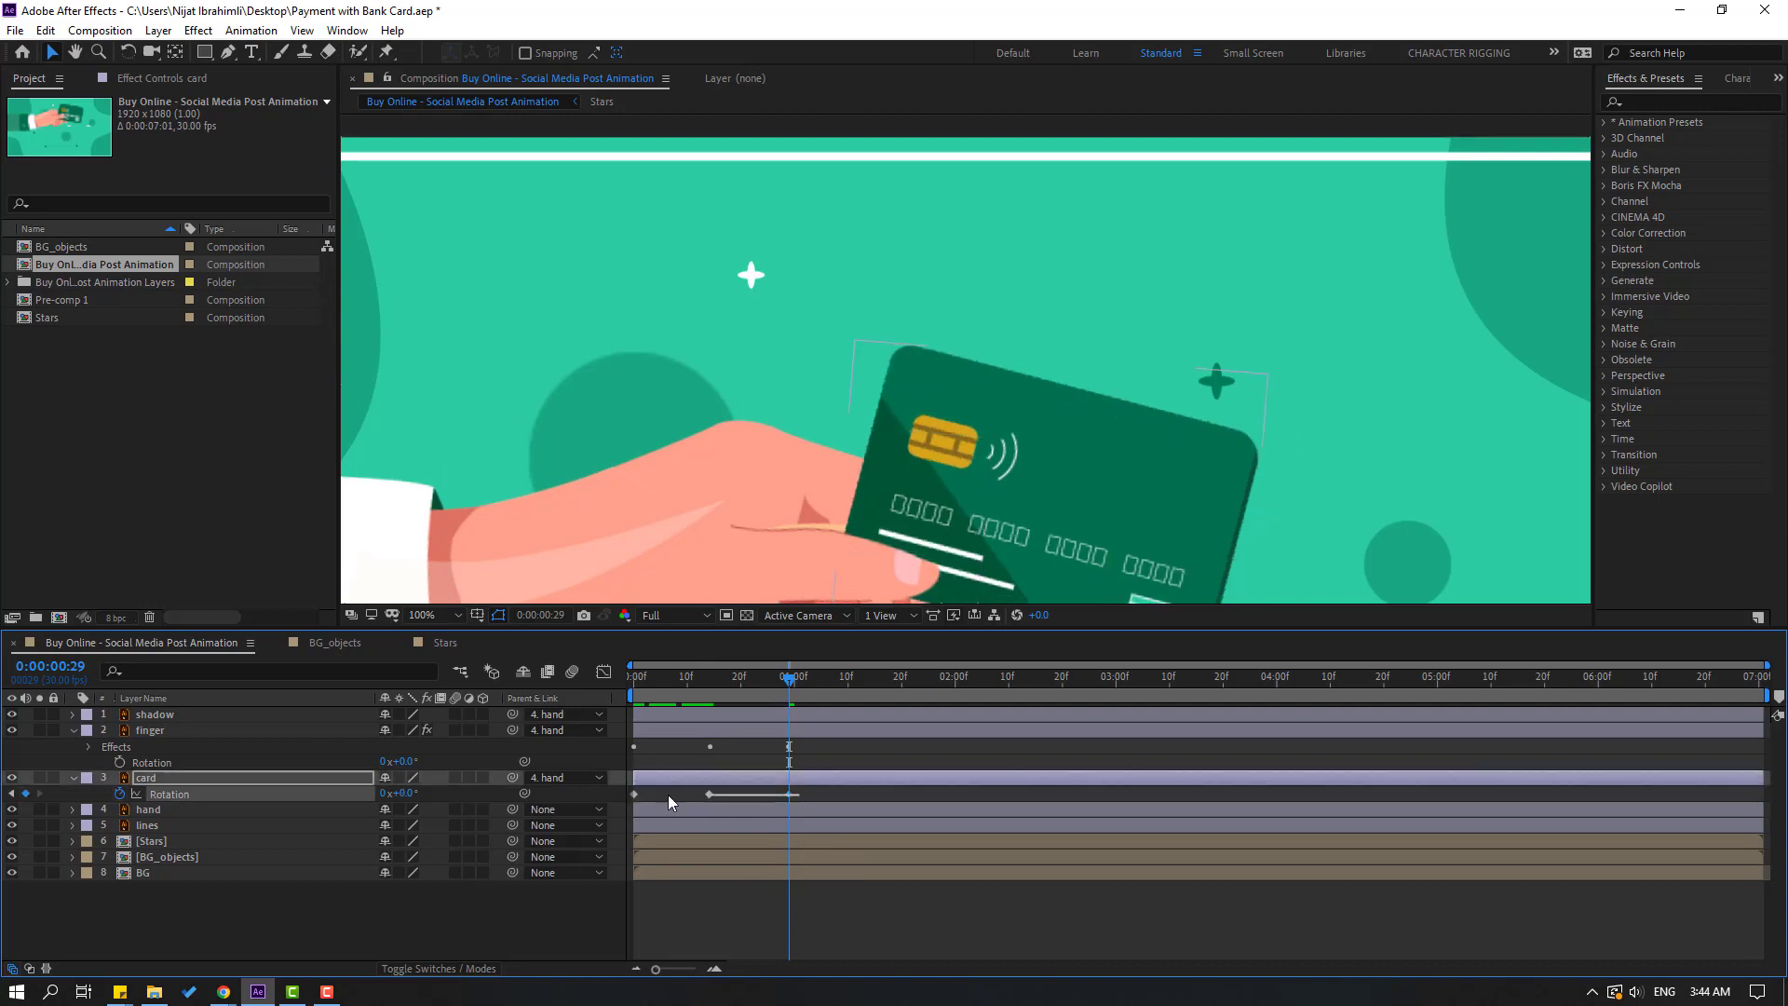
right_click(634, 794)
mouse_move(801, 783)
left_click(922, 844)
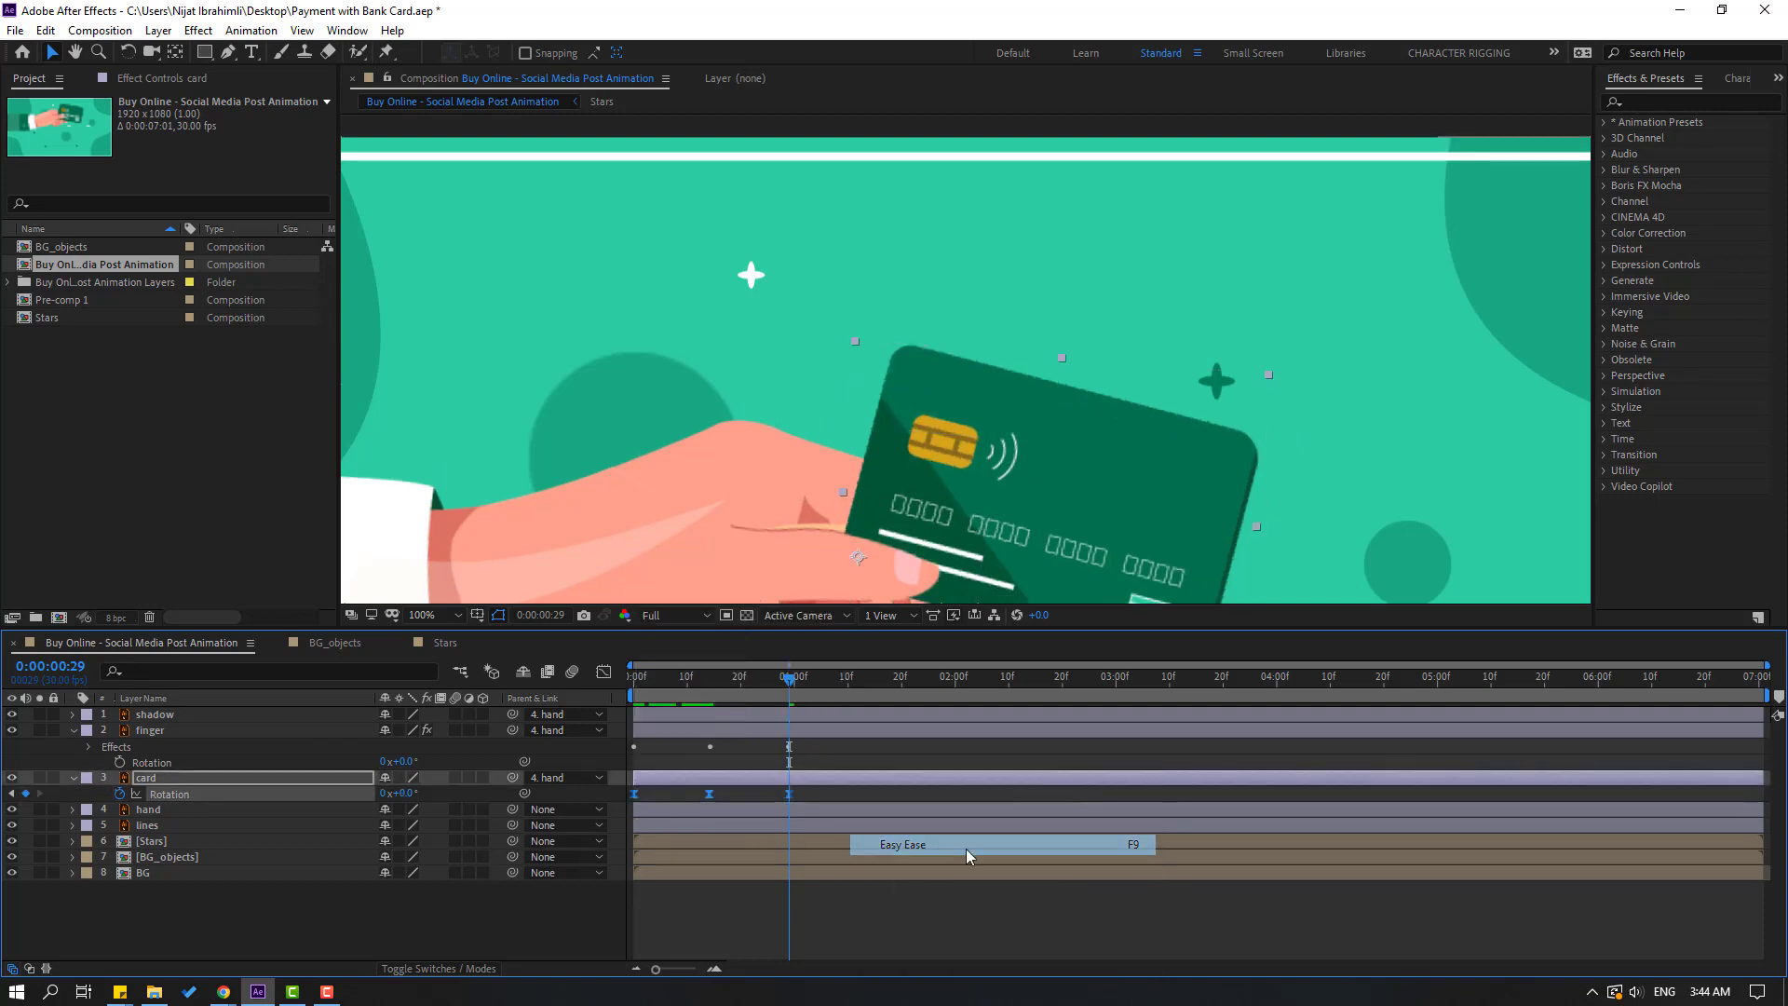
Step: Shift the card's three rotation keyframes to line up with the hand's keyframes, then preview
left_click(149, 812)
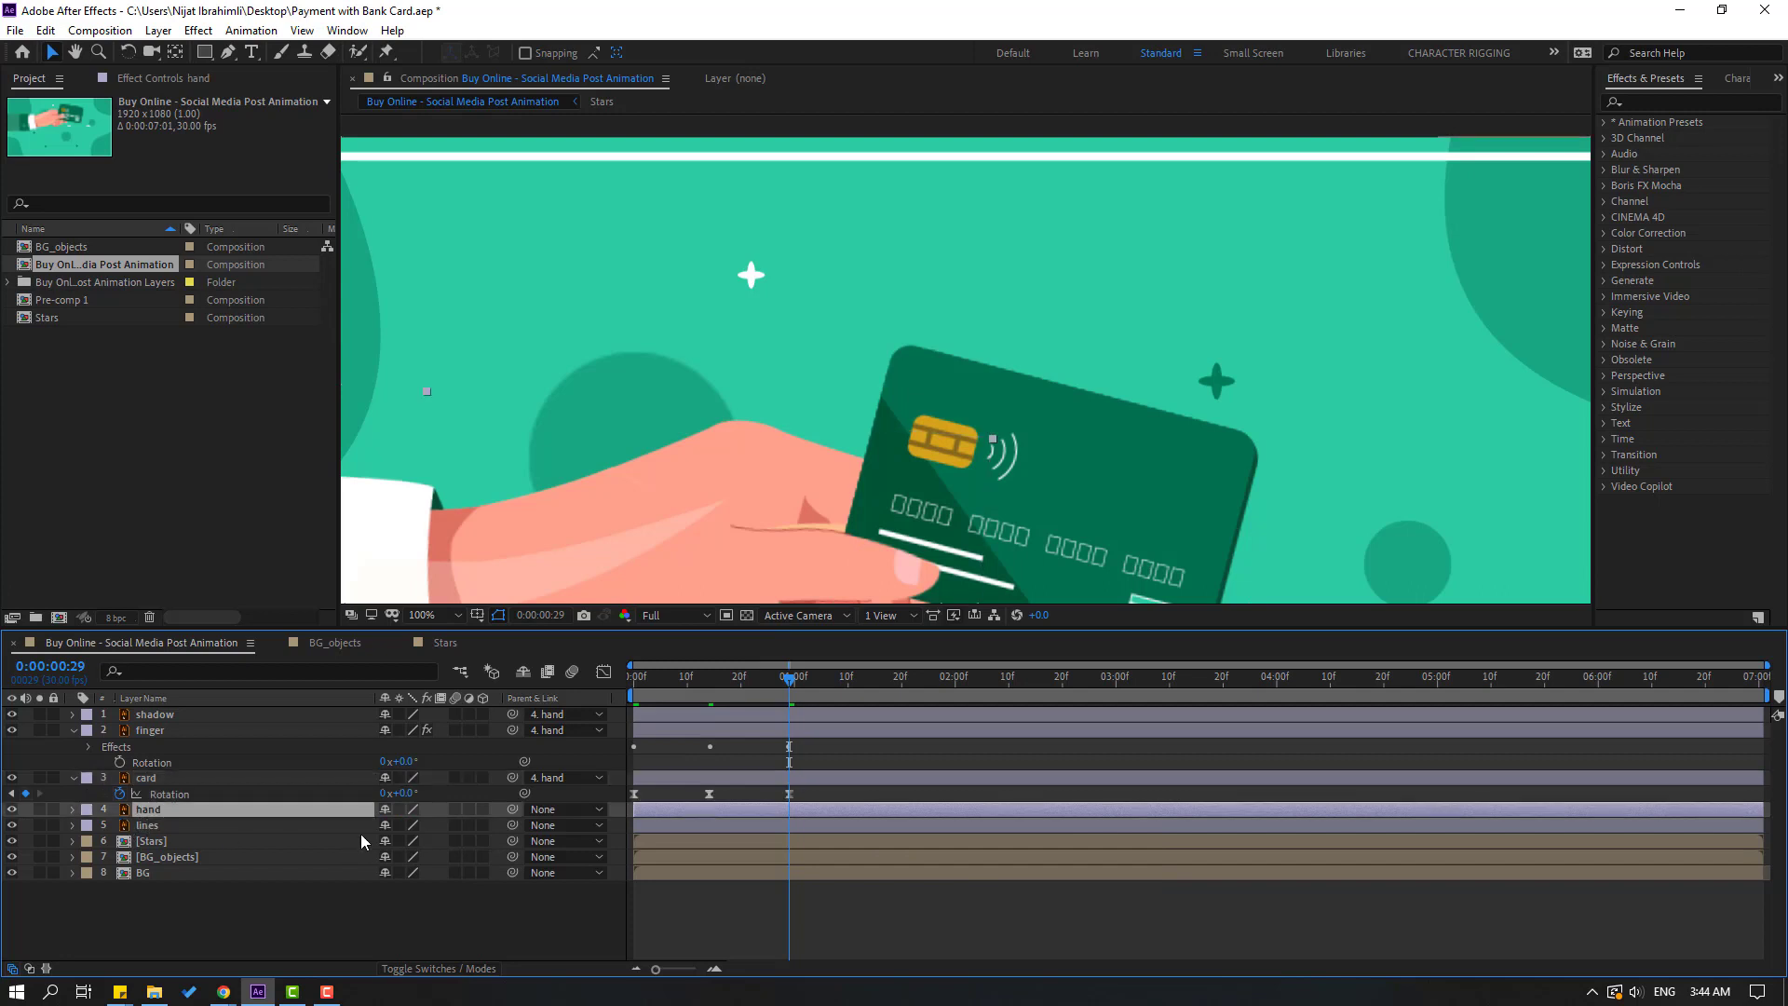
key("u")
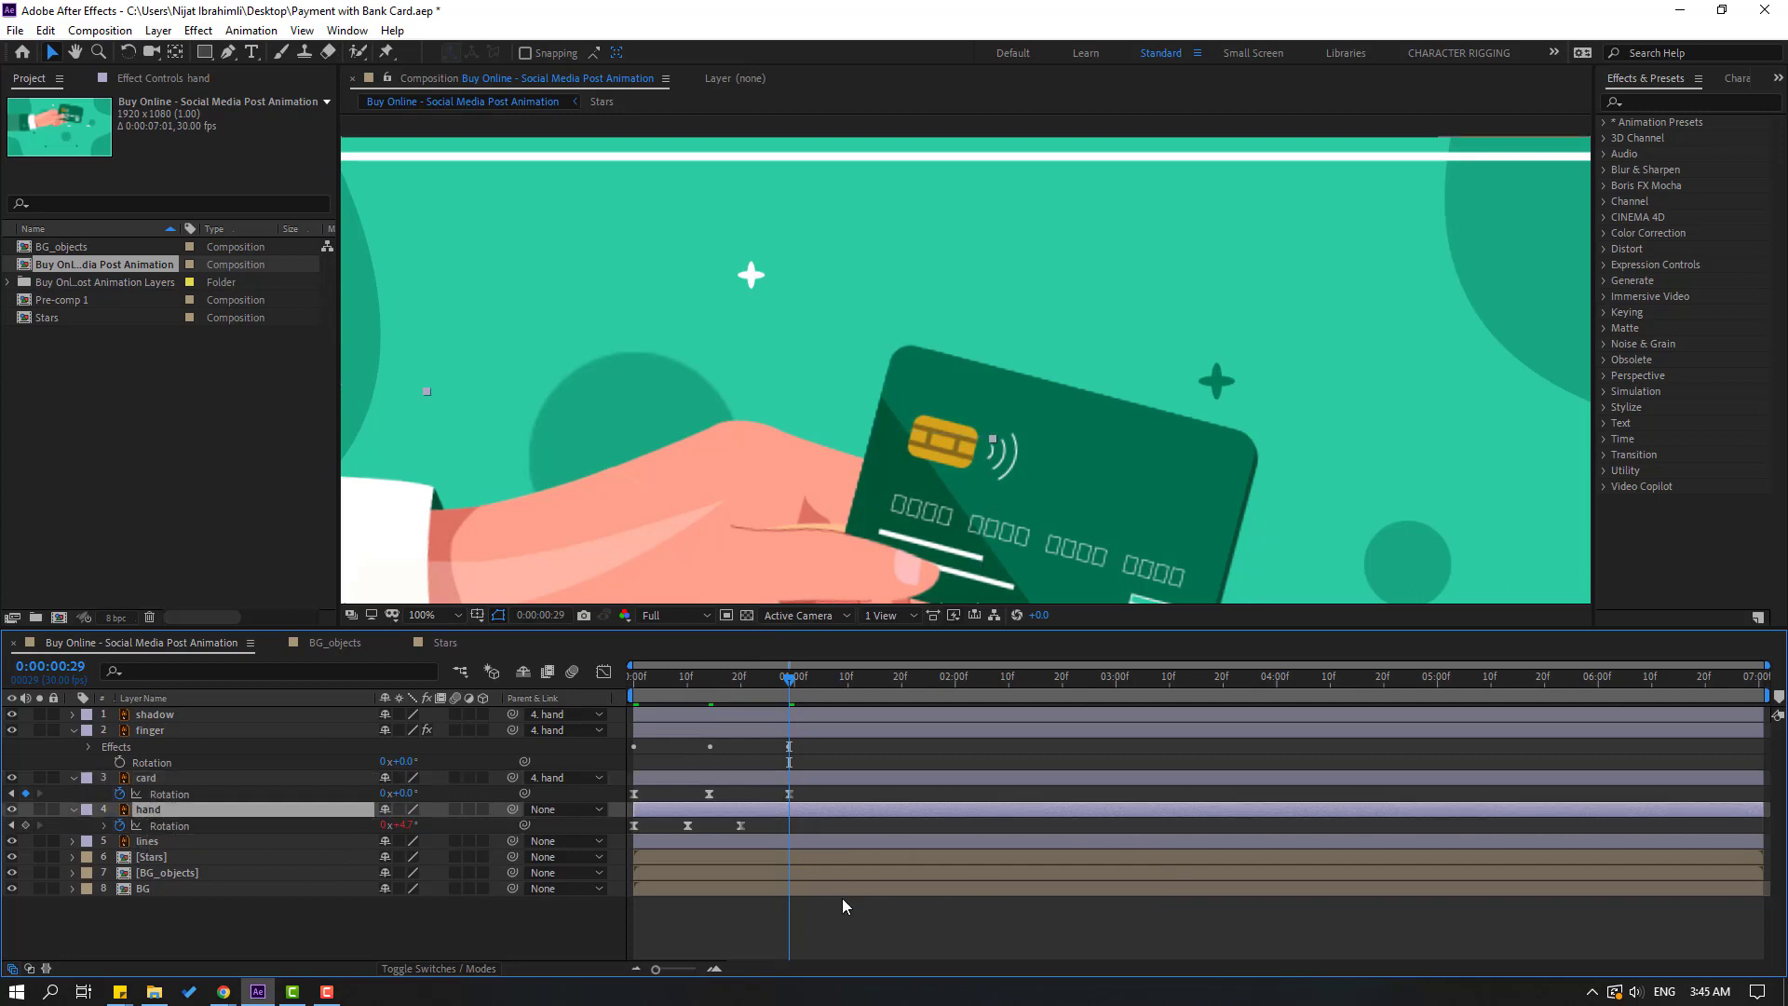
left_click_drag(833, 791, 633, 823)
left_click_drag(789, 794, 740, 794)
scroll(853, 354, "down", 1)
key("space")
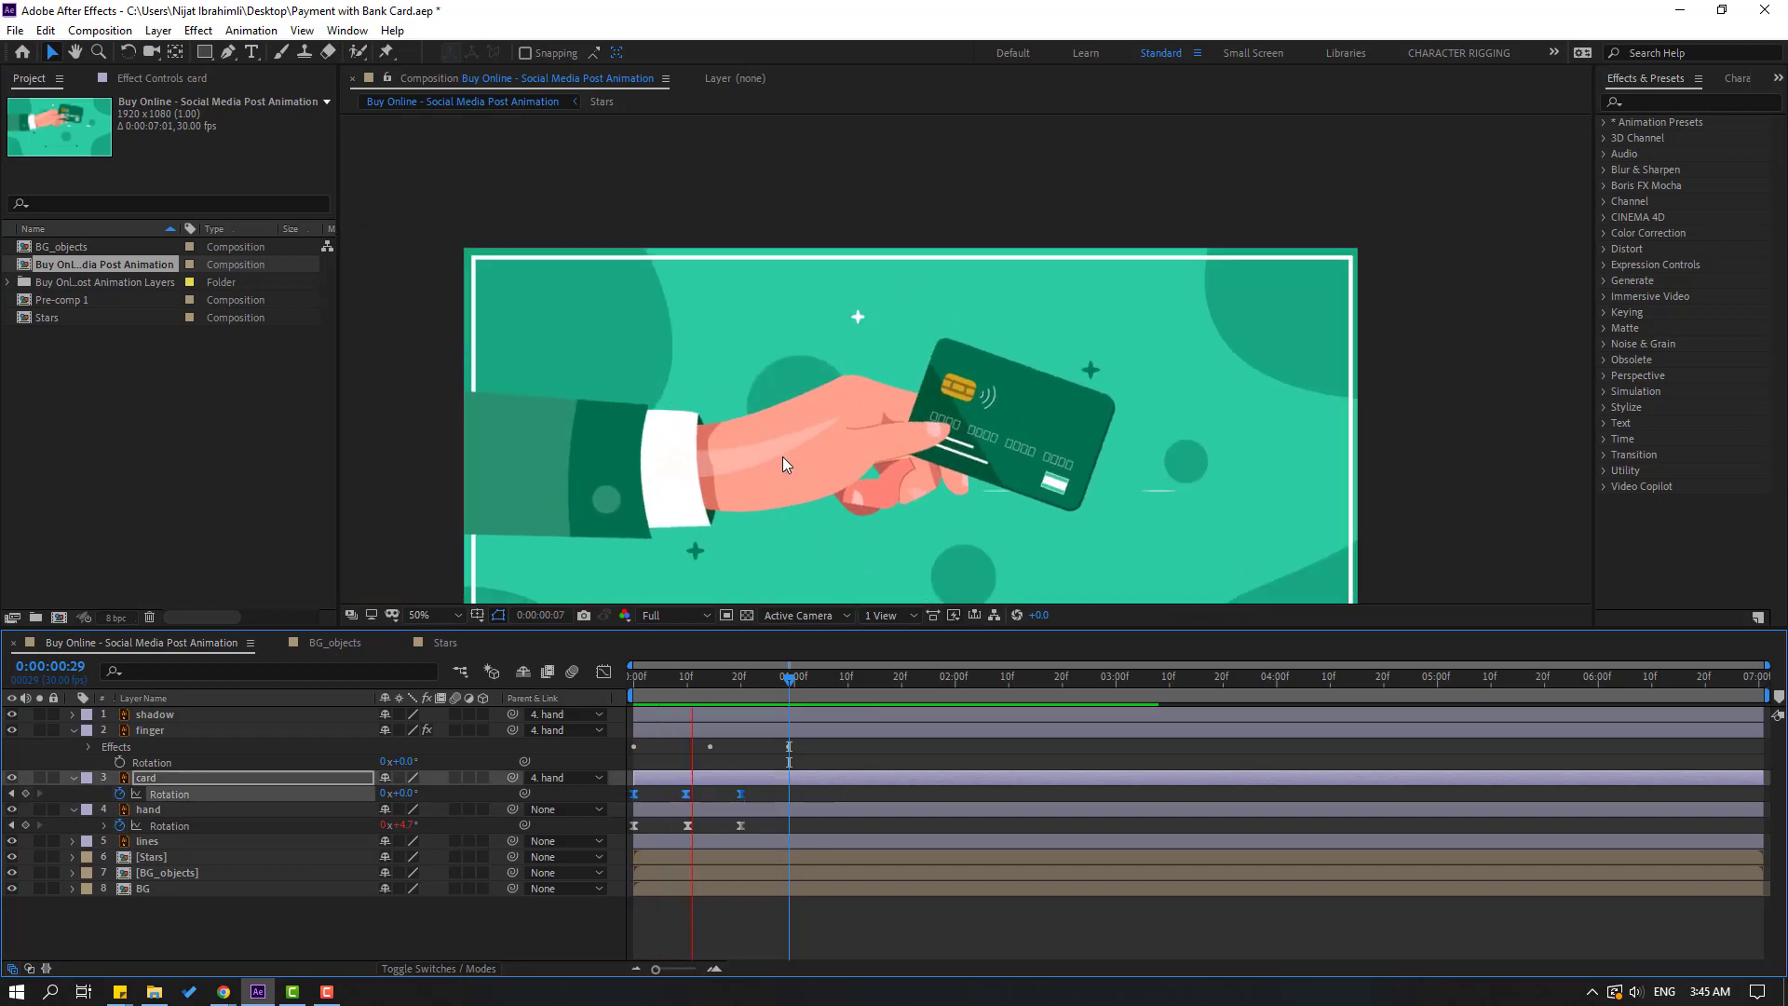
Step: Add a loopOutDuration cycle expression to the card's Rotation
left_click(769, 792)
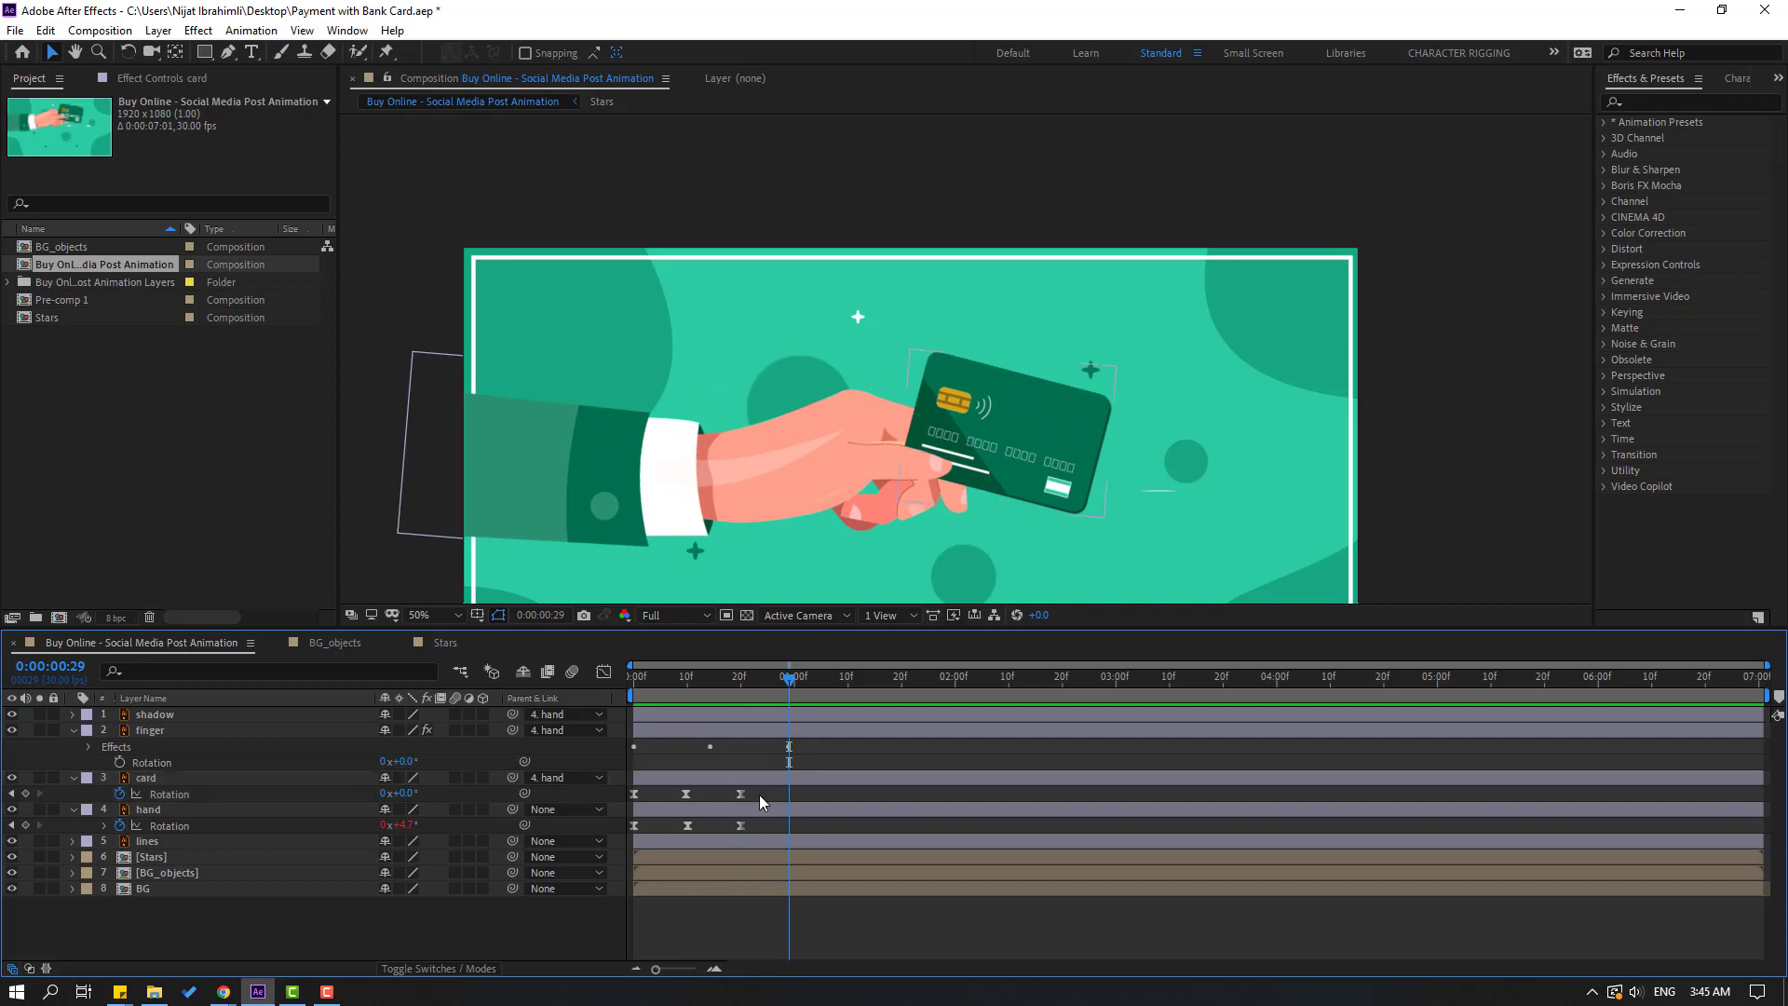
left_click(261, 781)
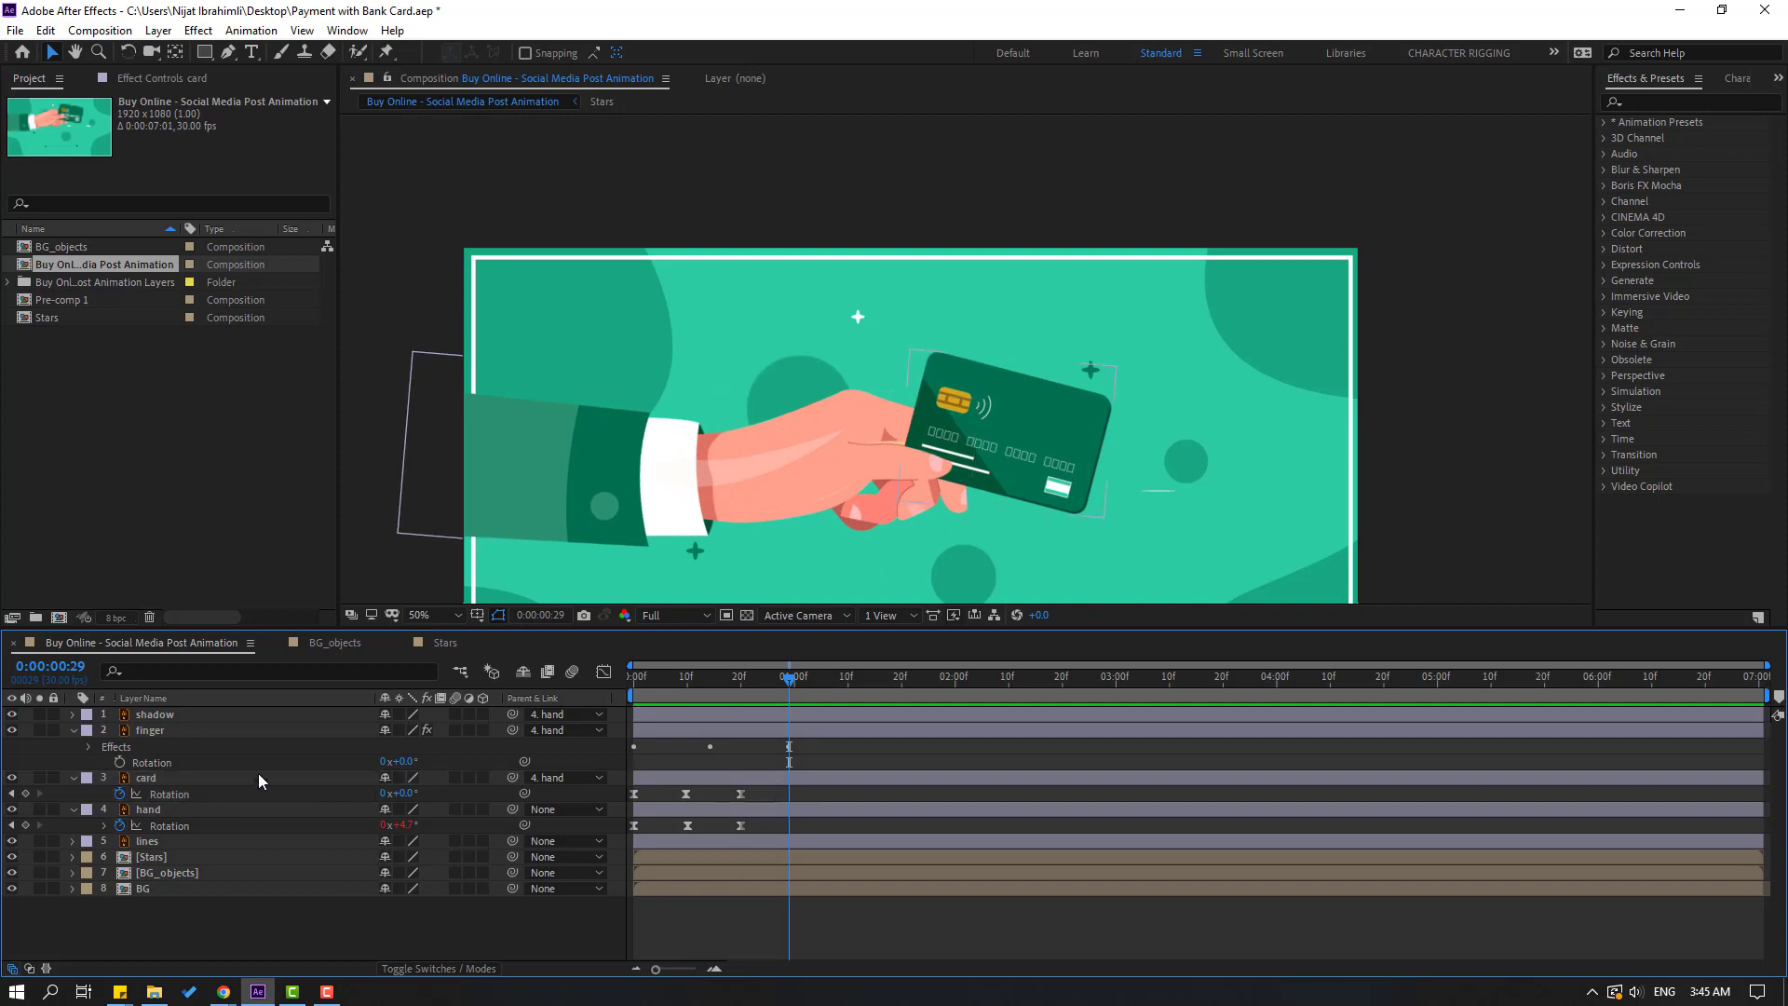
left_click(122, 796, "alt")
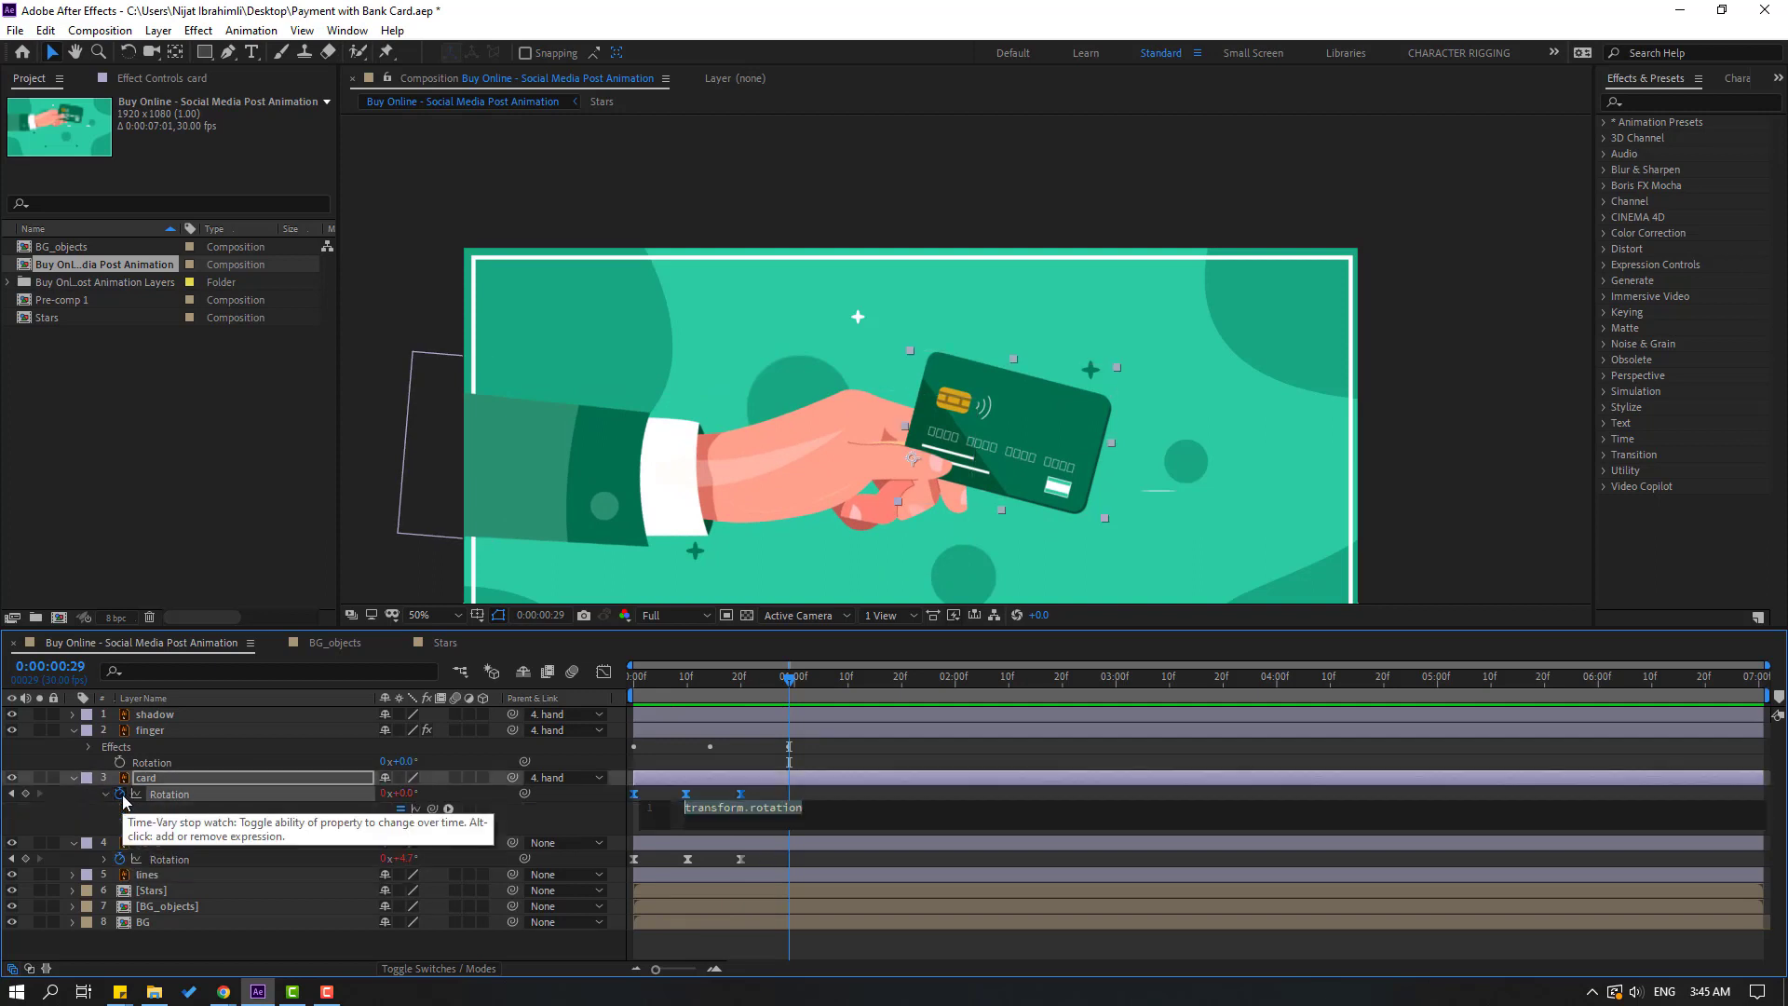
left_click(448, 808)
mouse_move(521, 715)
left_click(818, 530)
left_click(871, 946)
Step: Preview the looping card tilt with the composition fitted in the viewer
key("space")
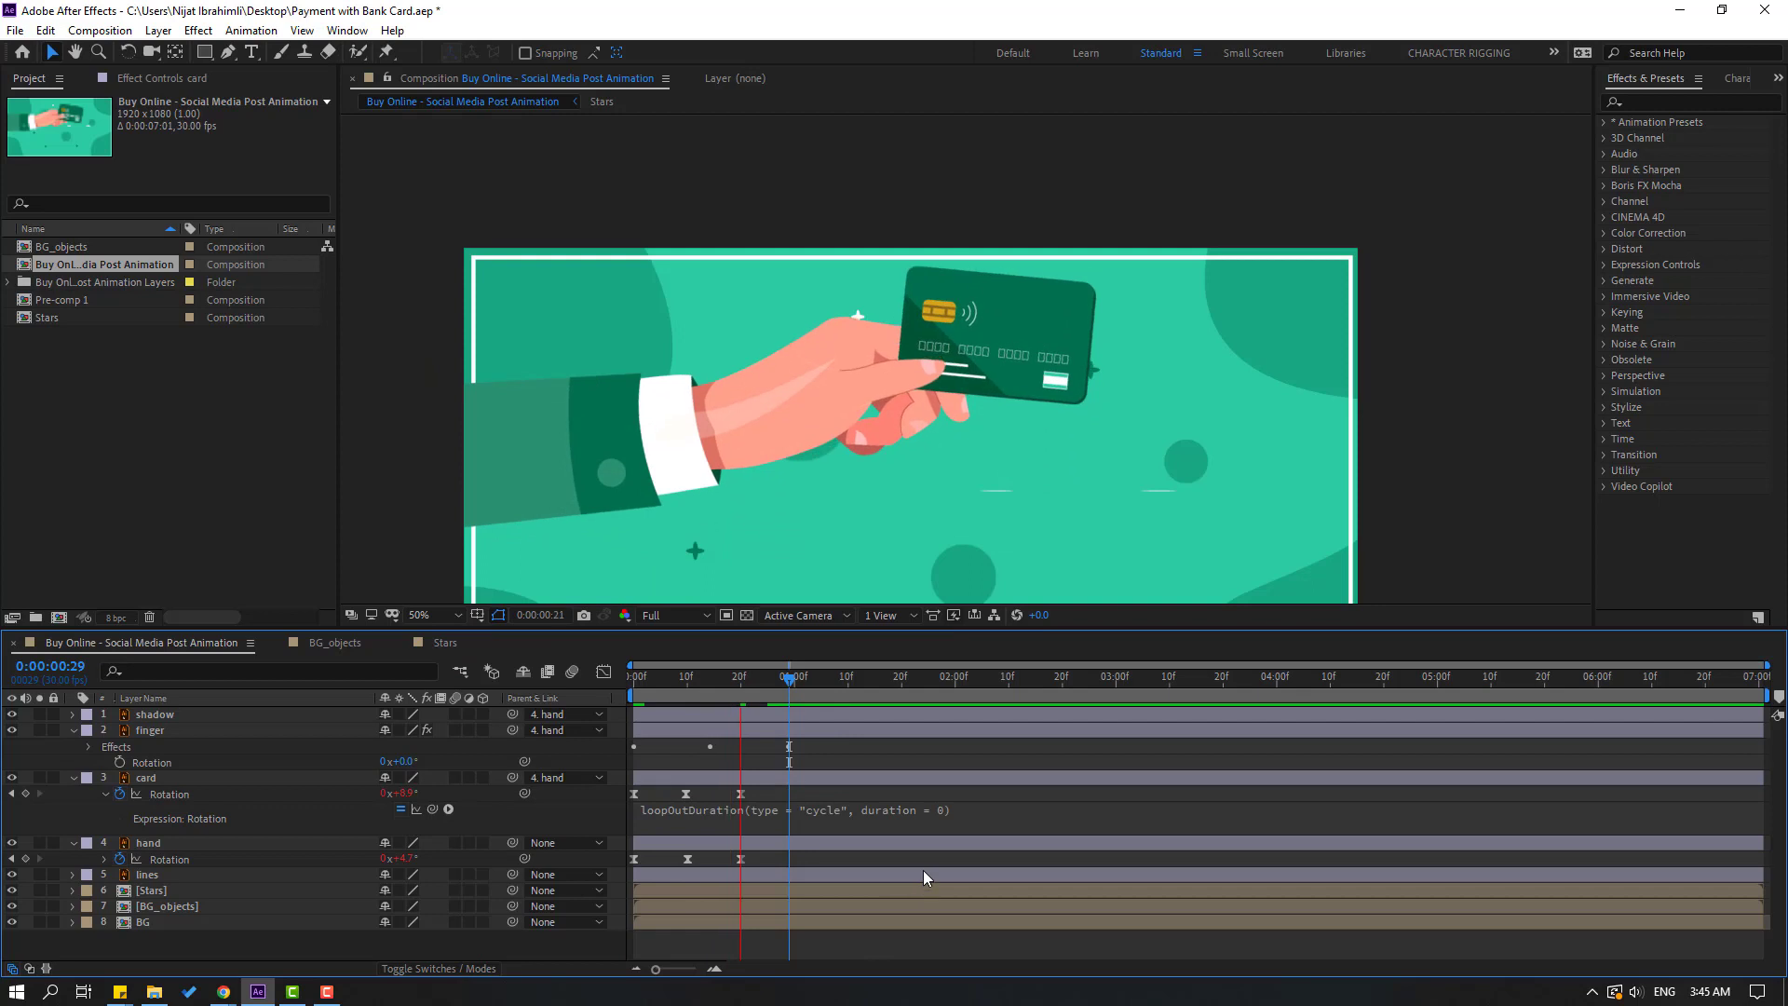
scroll(734, 475, "down", 2)
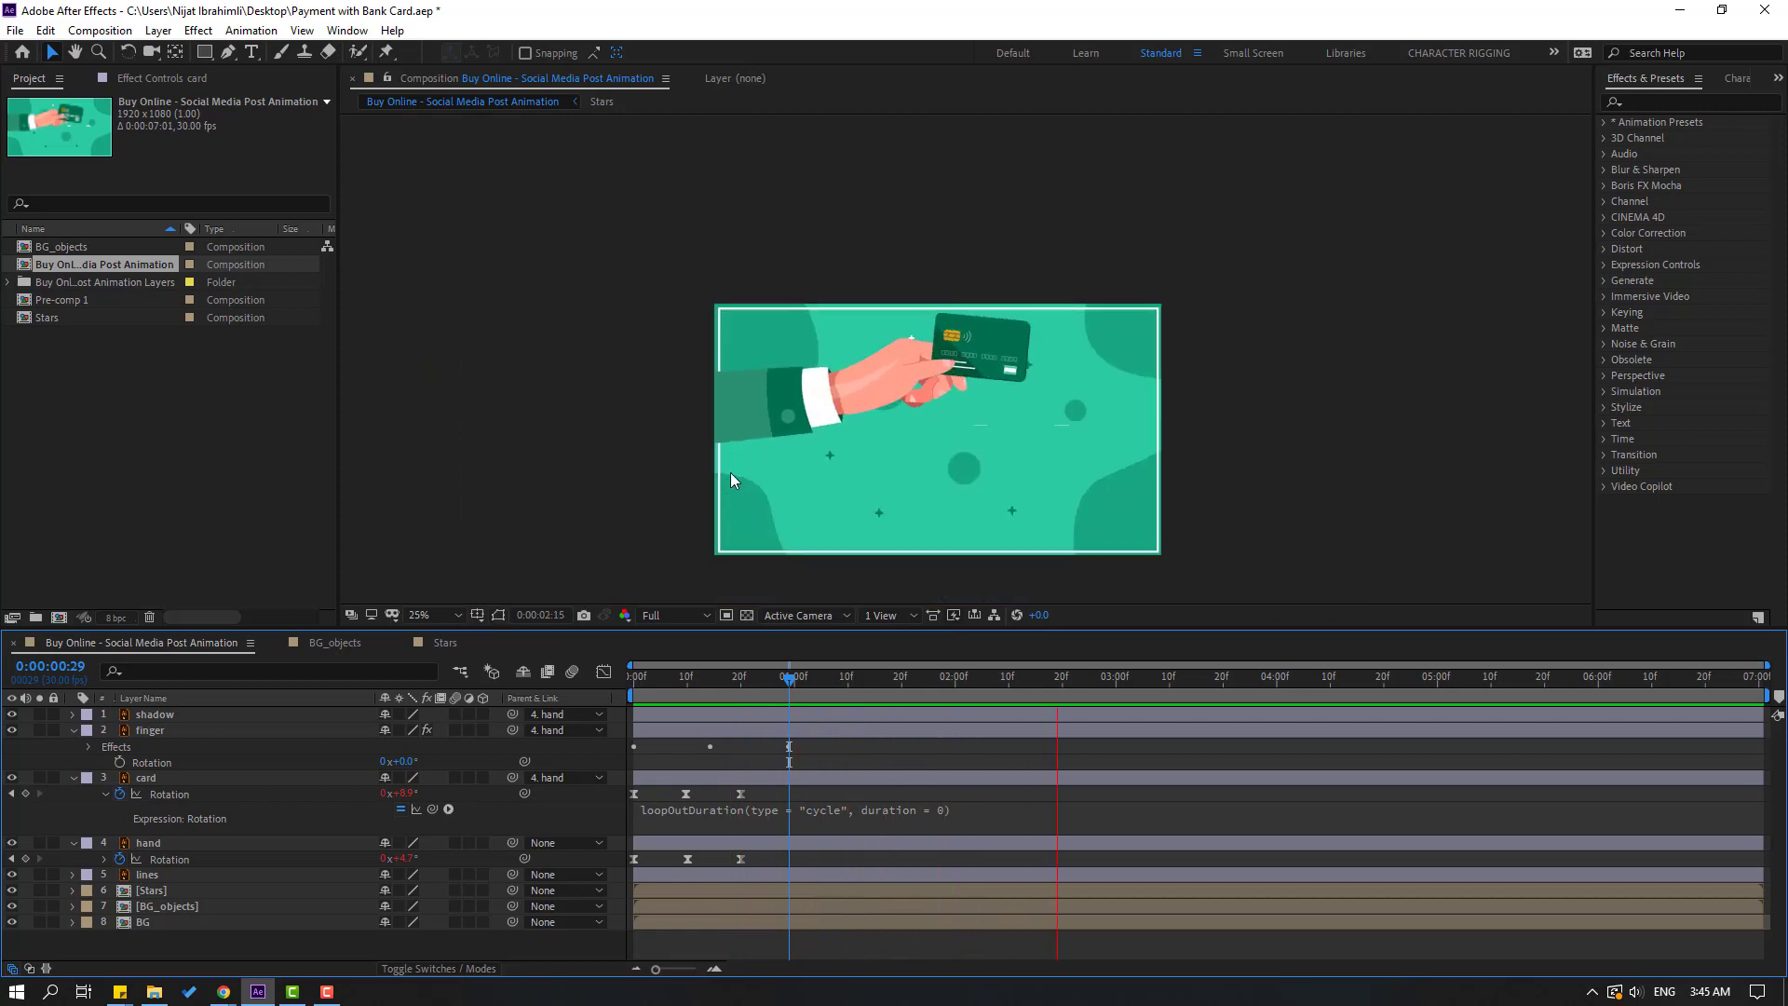
left_click(430, 616)
left_click(451, 654)
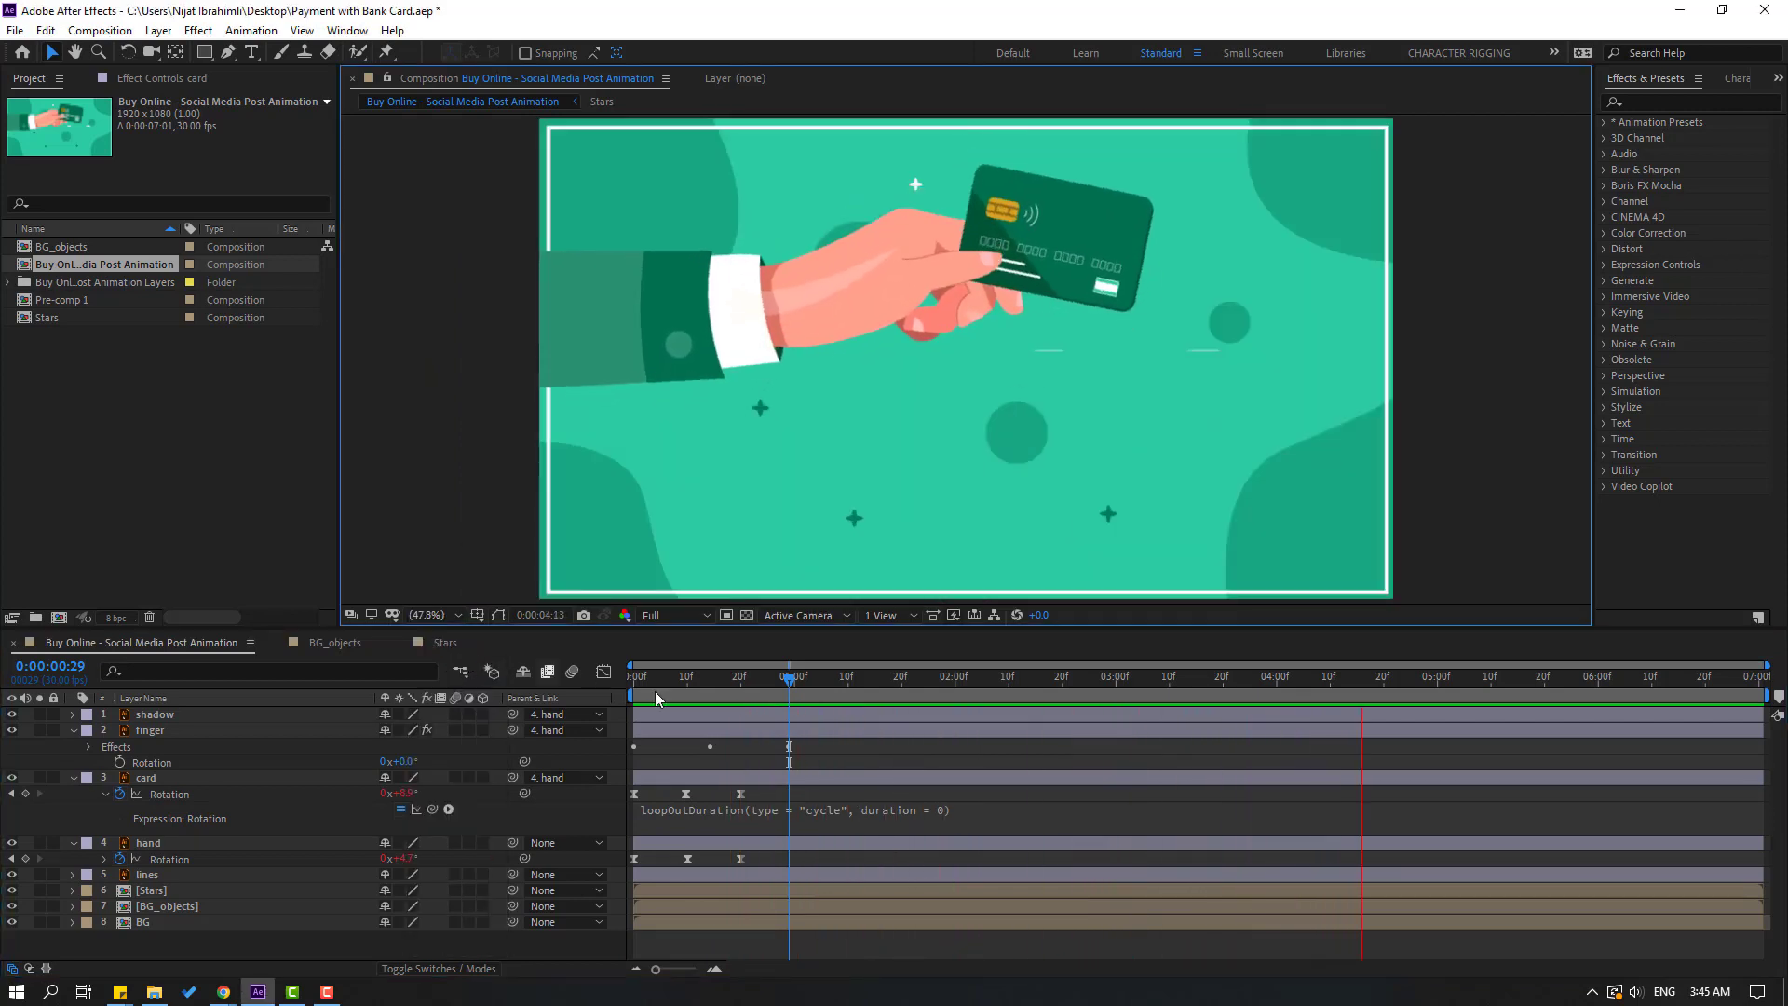
Step: Stop playback and collapse the finger, card and hand layer properties
key("space")
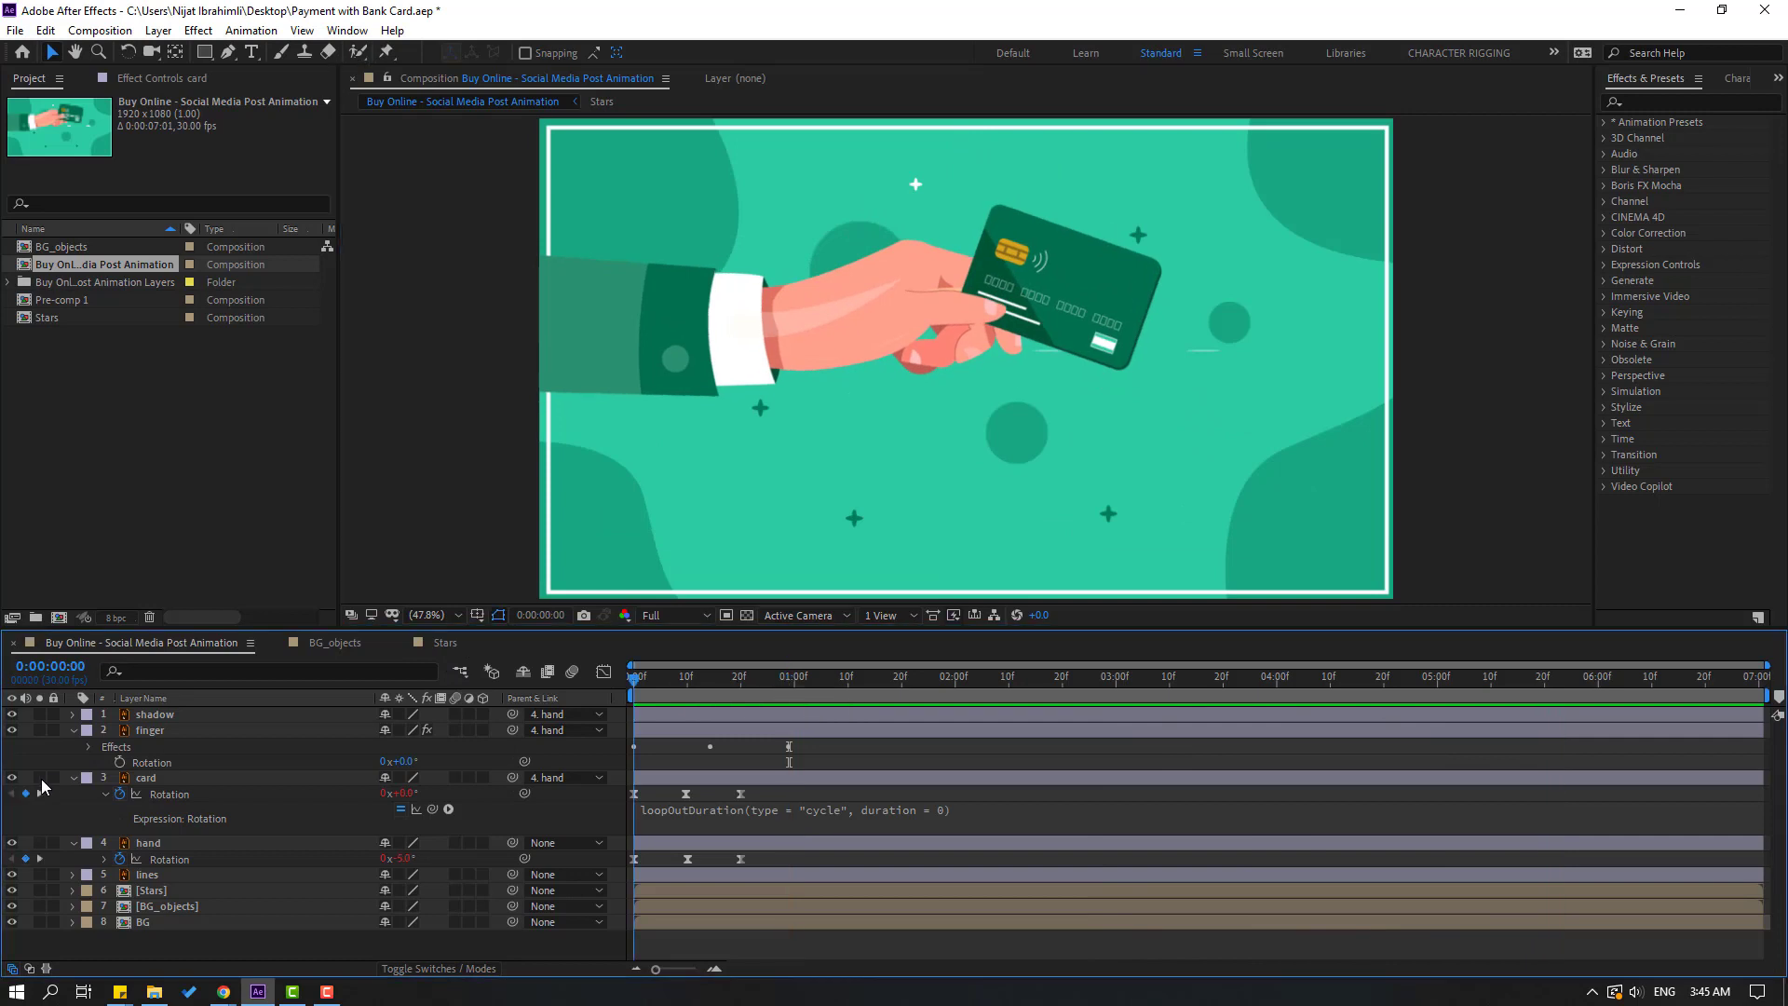
left_click(73, 731)
left_click(72, 746)
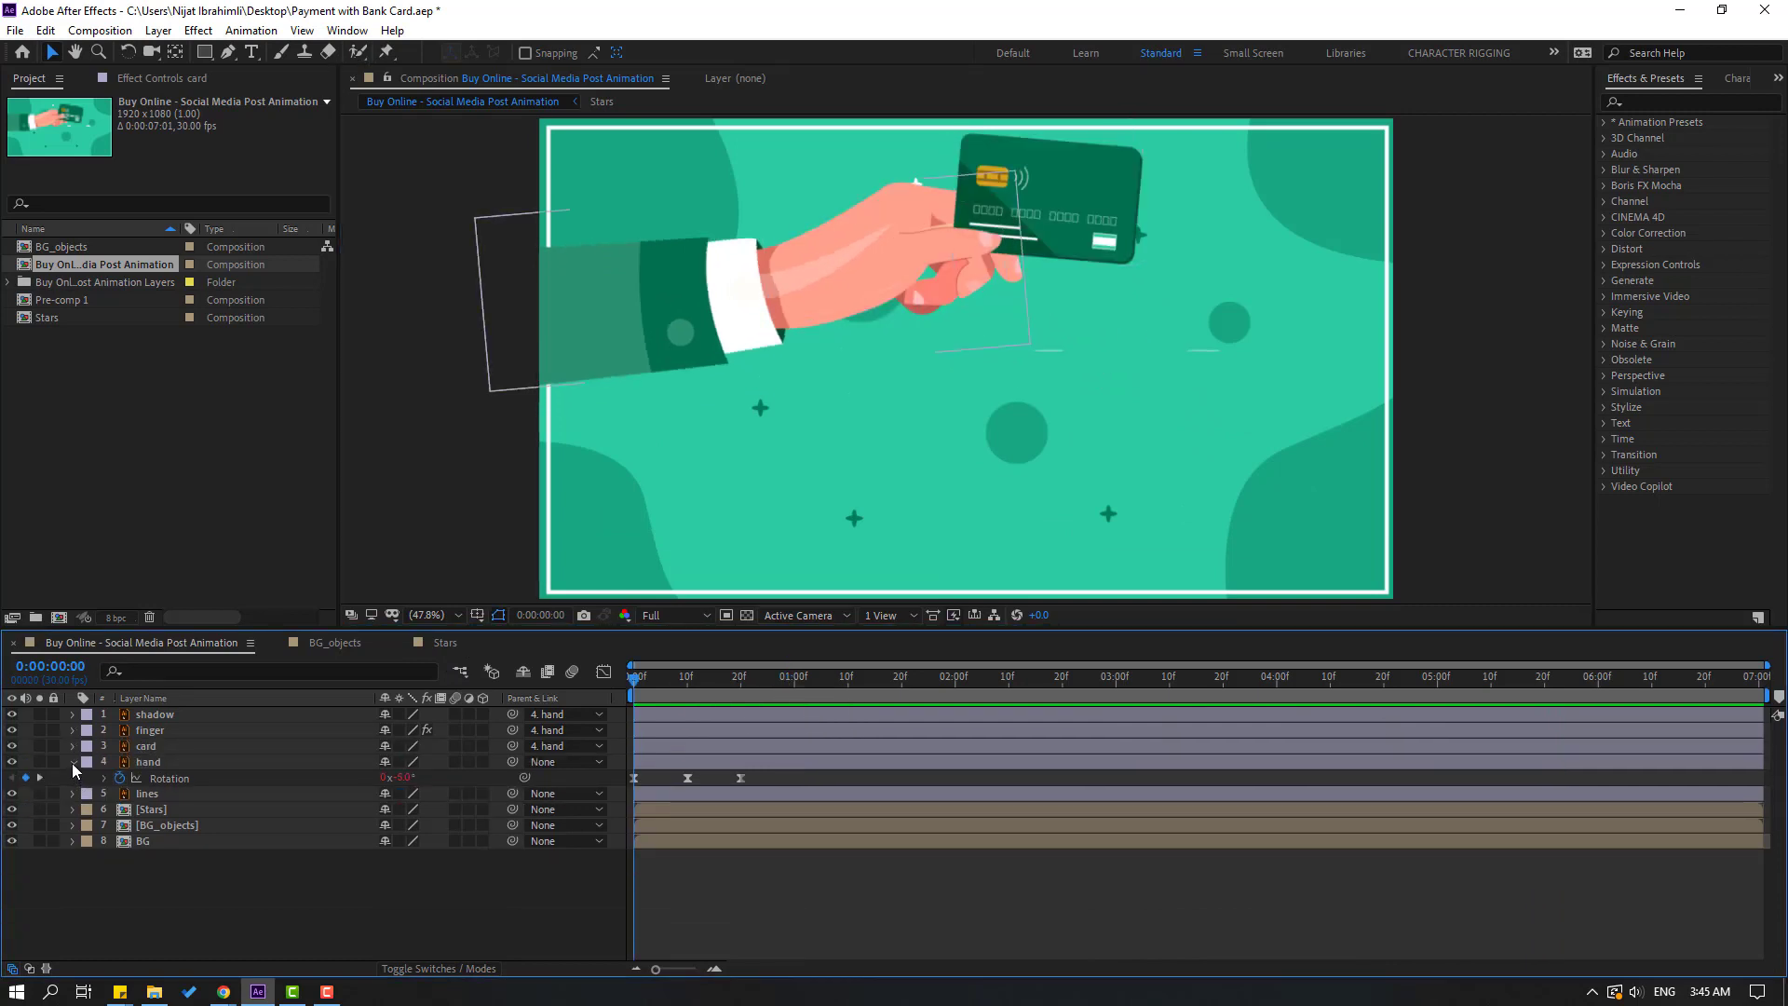
left_click(72, 762)
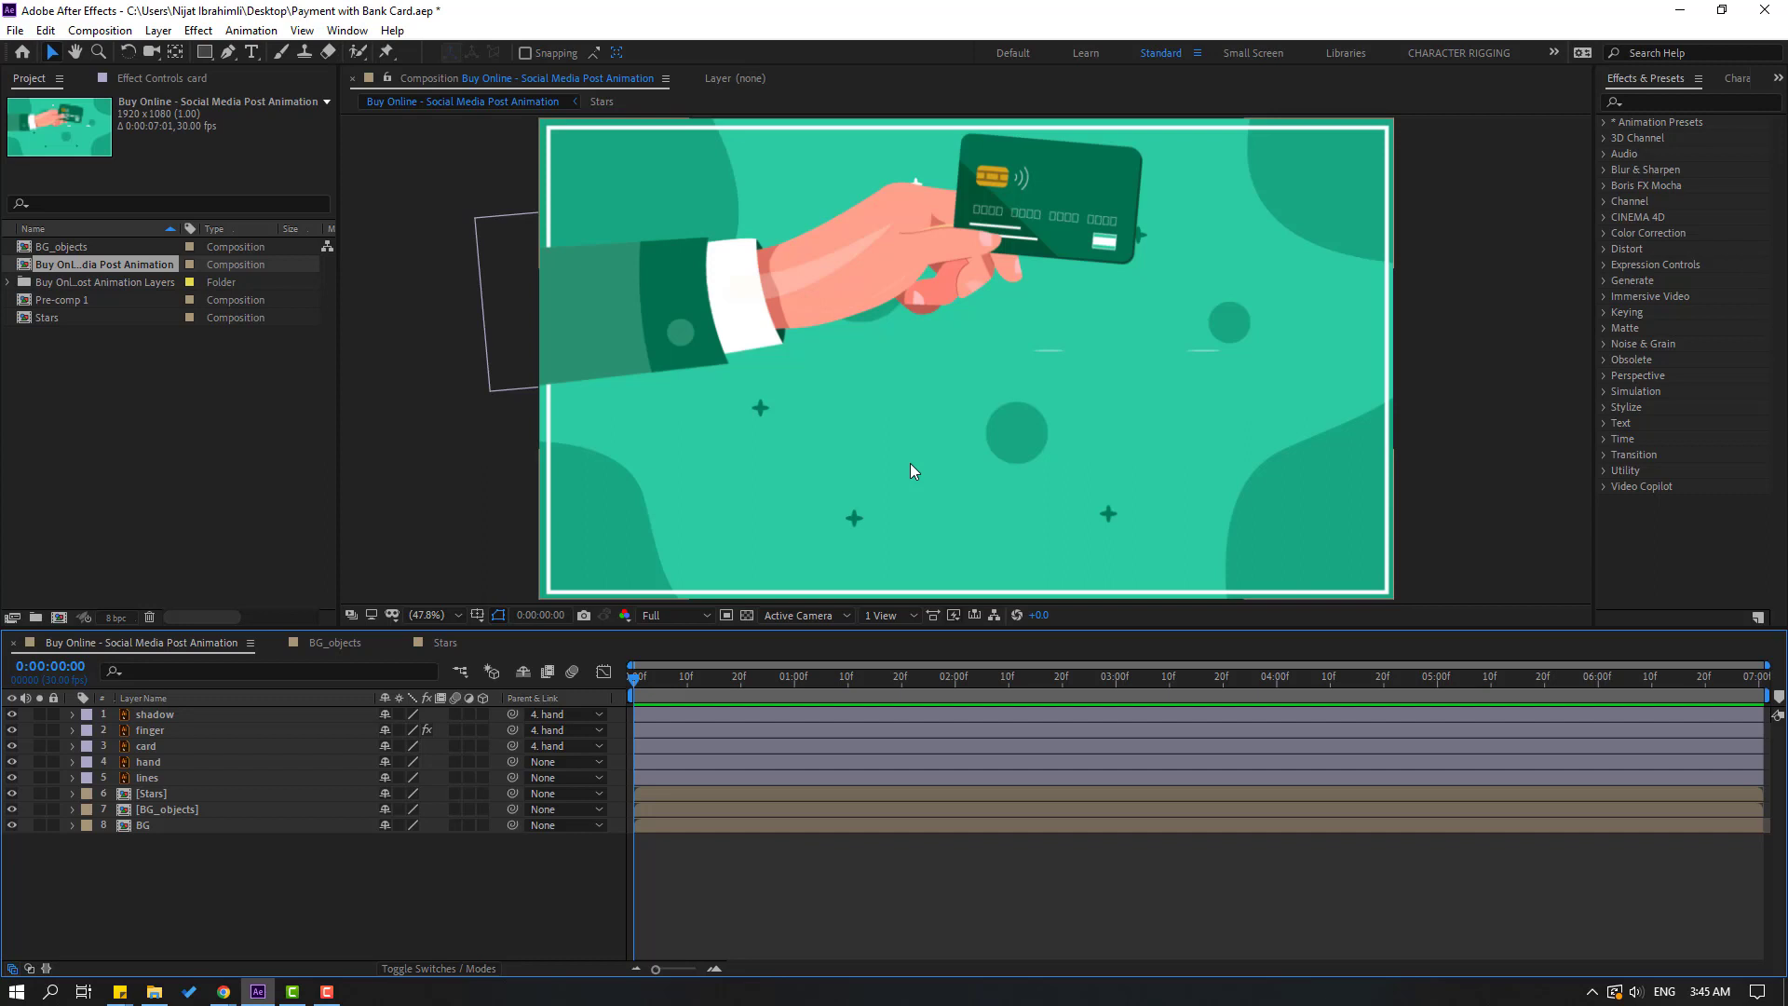
Step: Create a text layer reading SHOPPING, fixing the typo, and move it fully into view
left_click(251, 51)
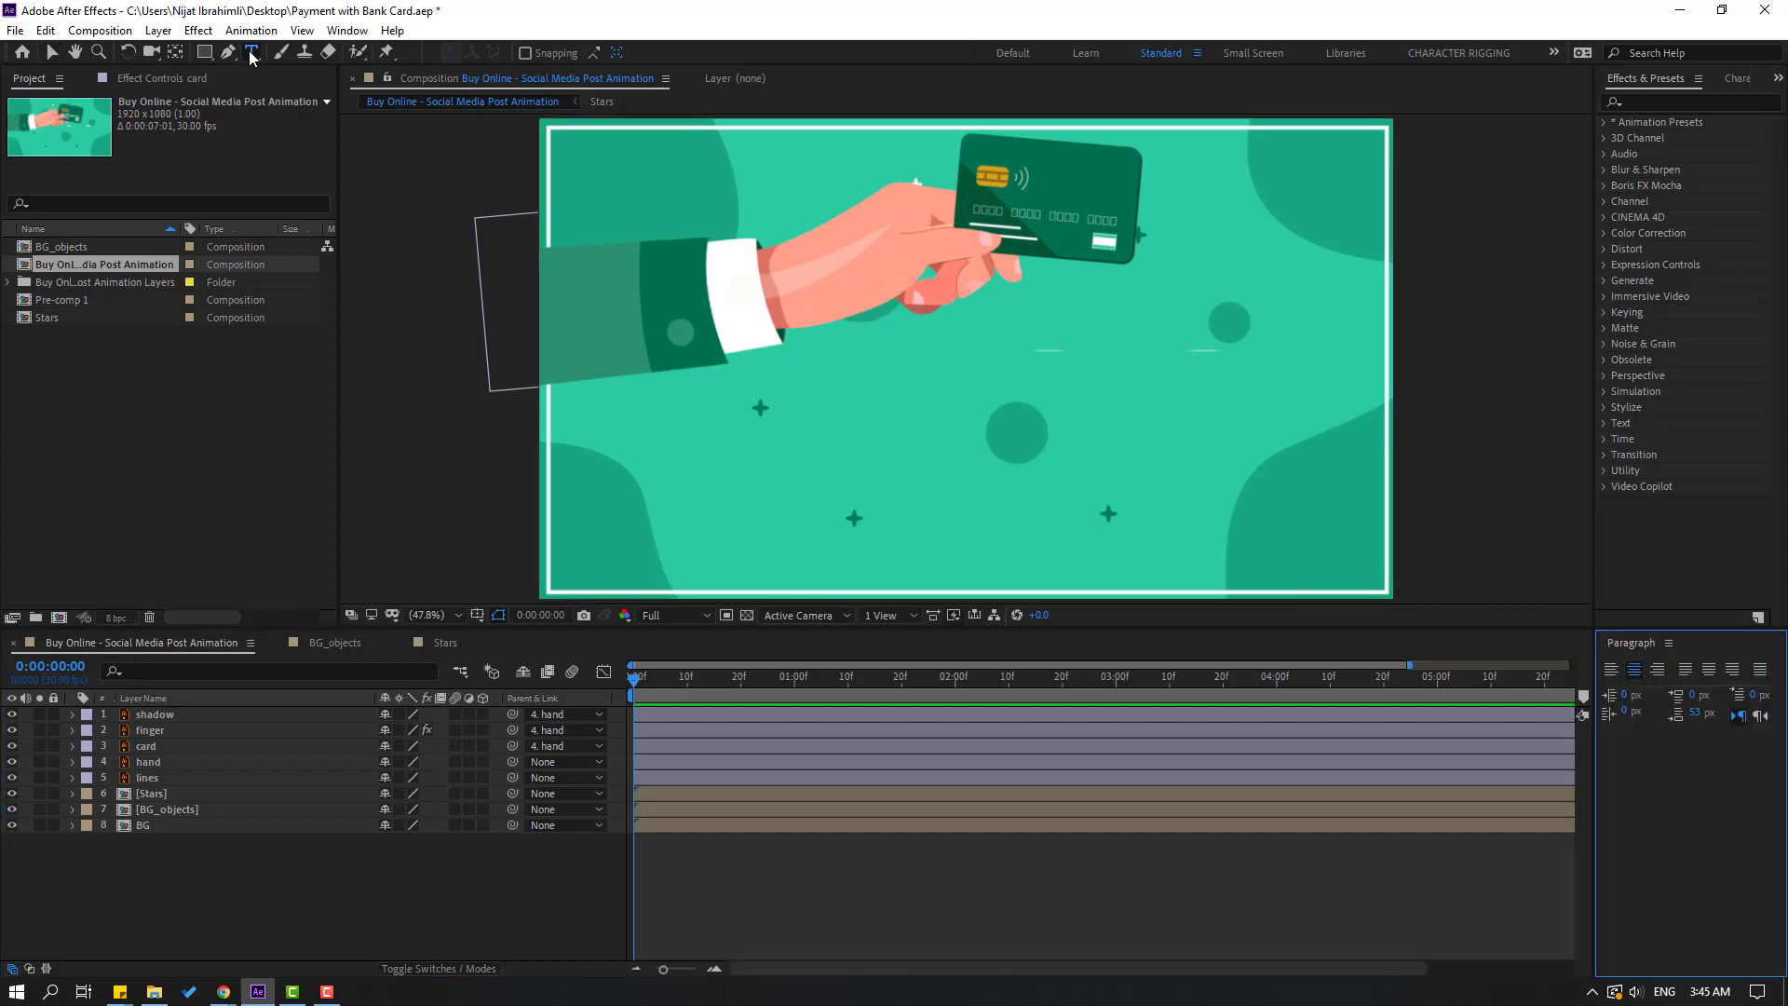
left_click(741, 434)
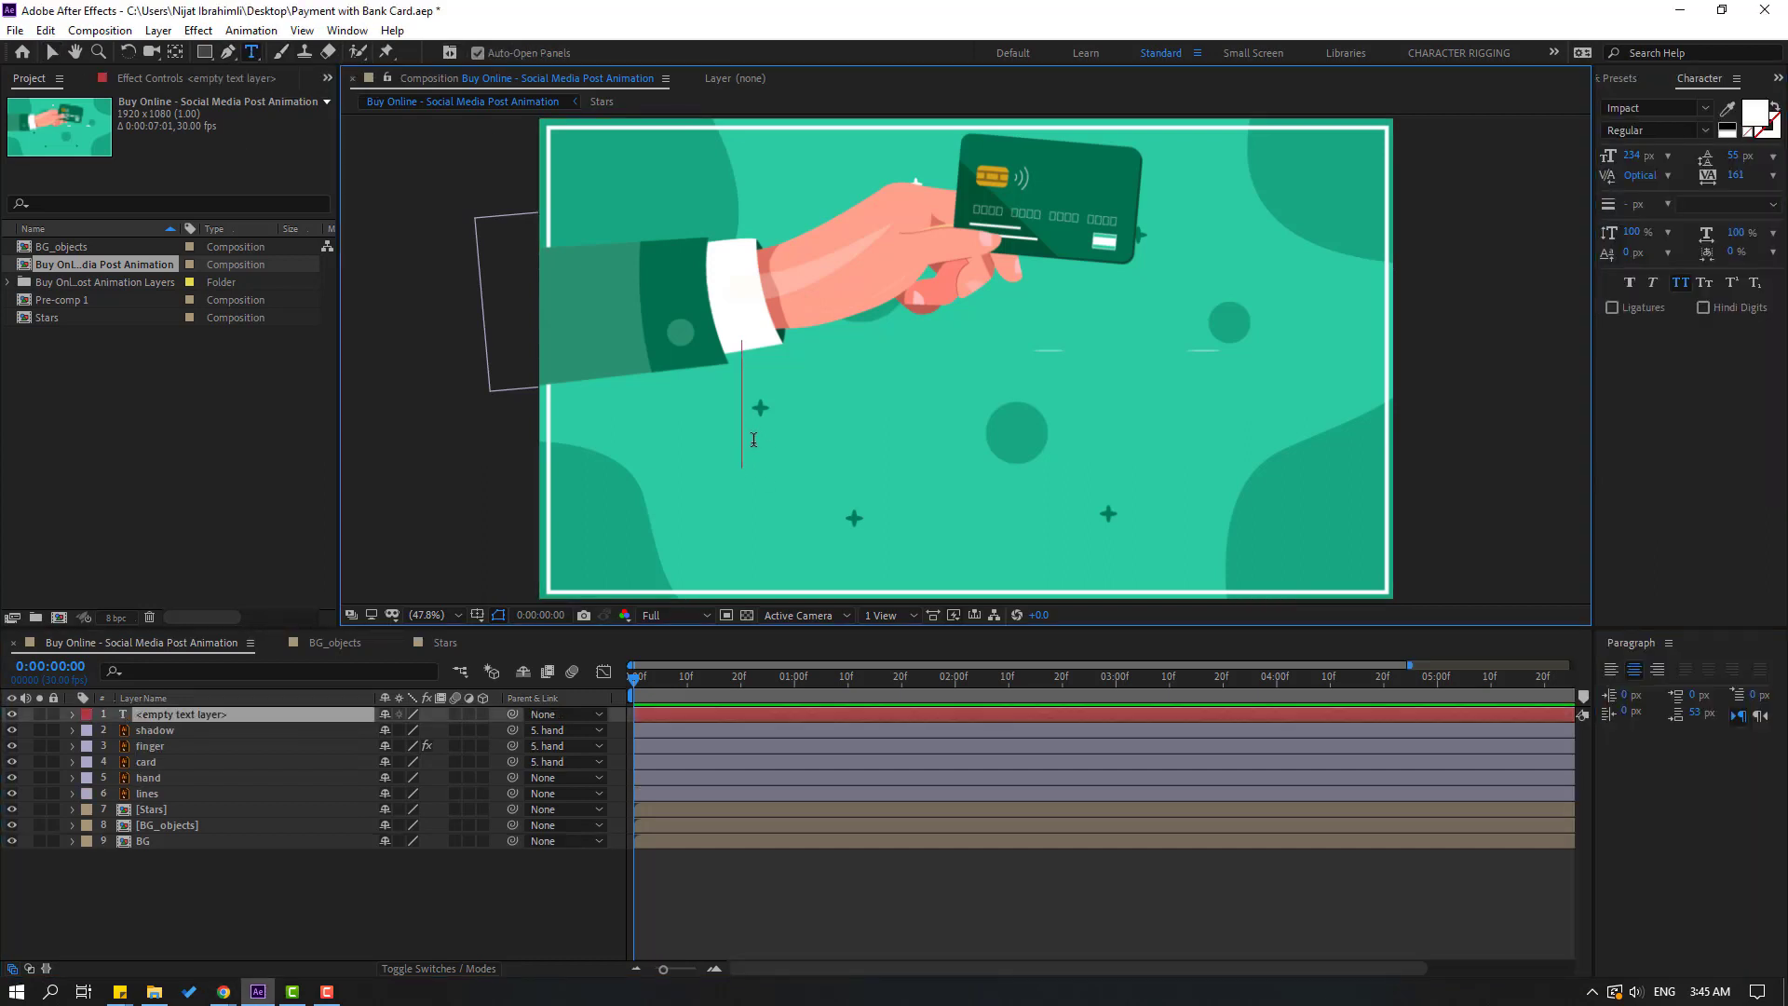
type("SHOPPINMG")
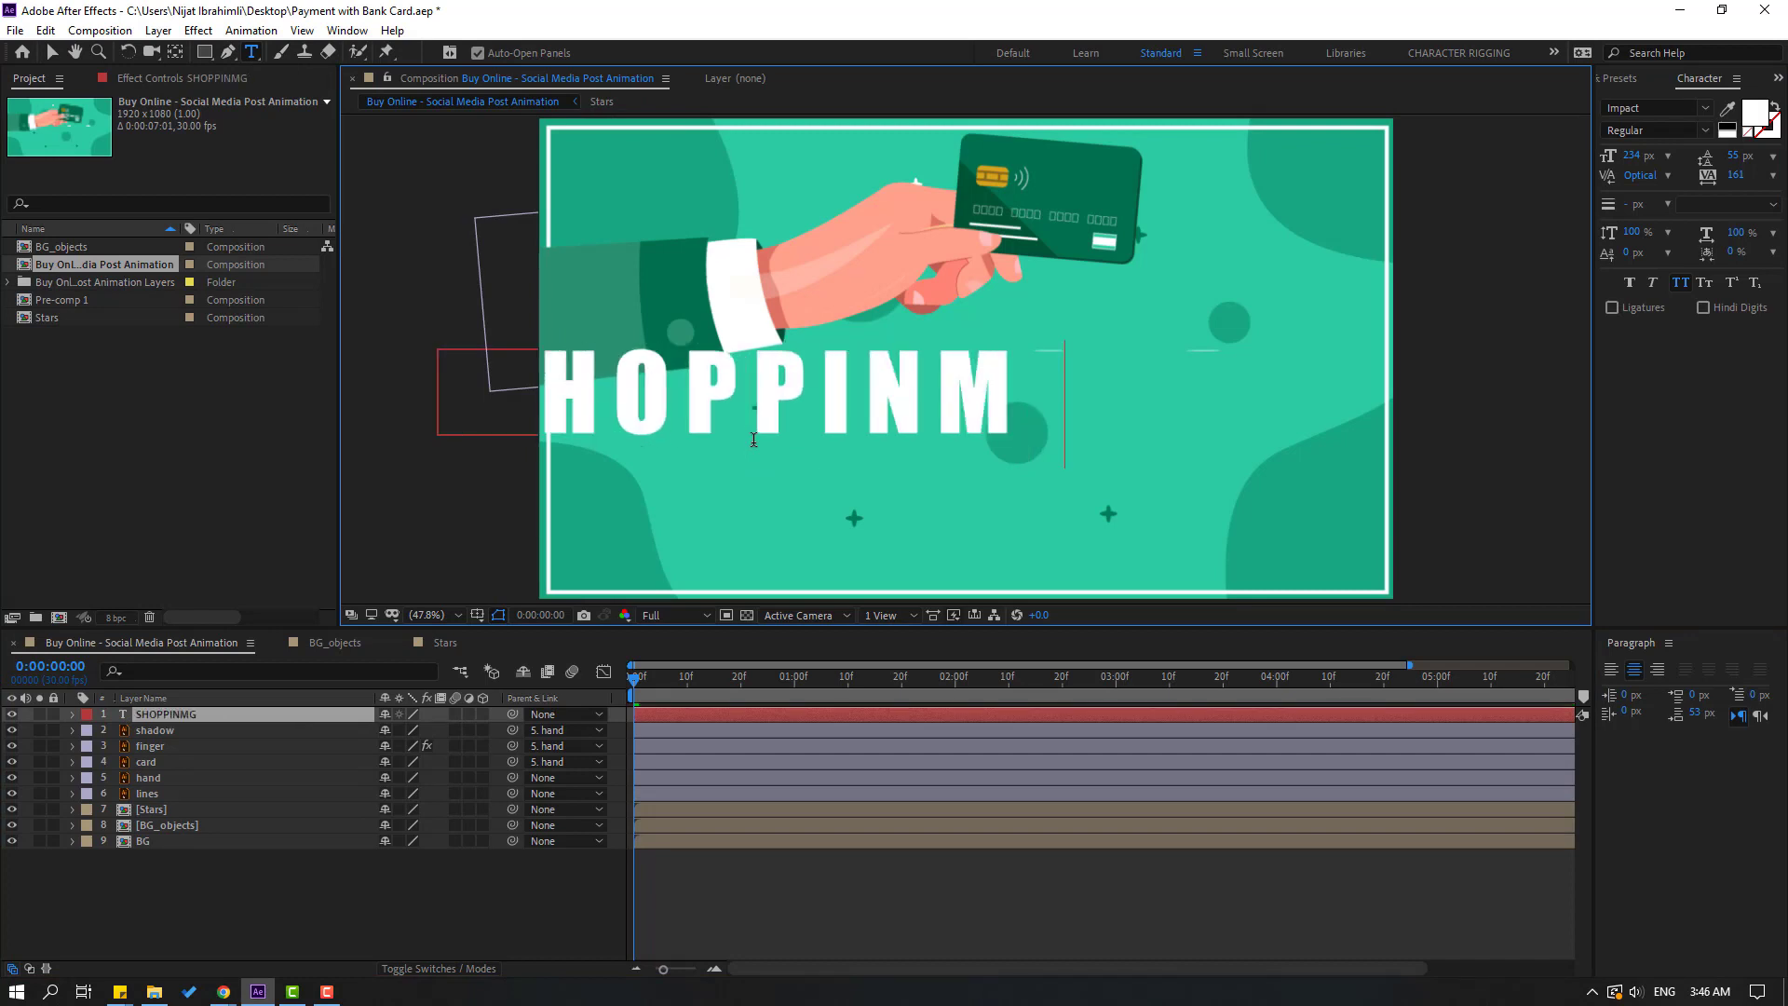
type("G")
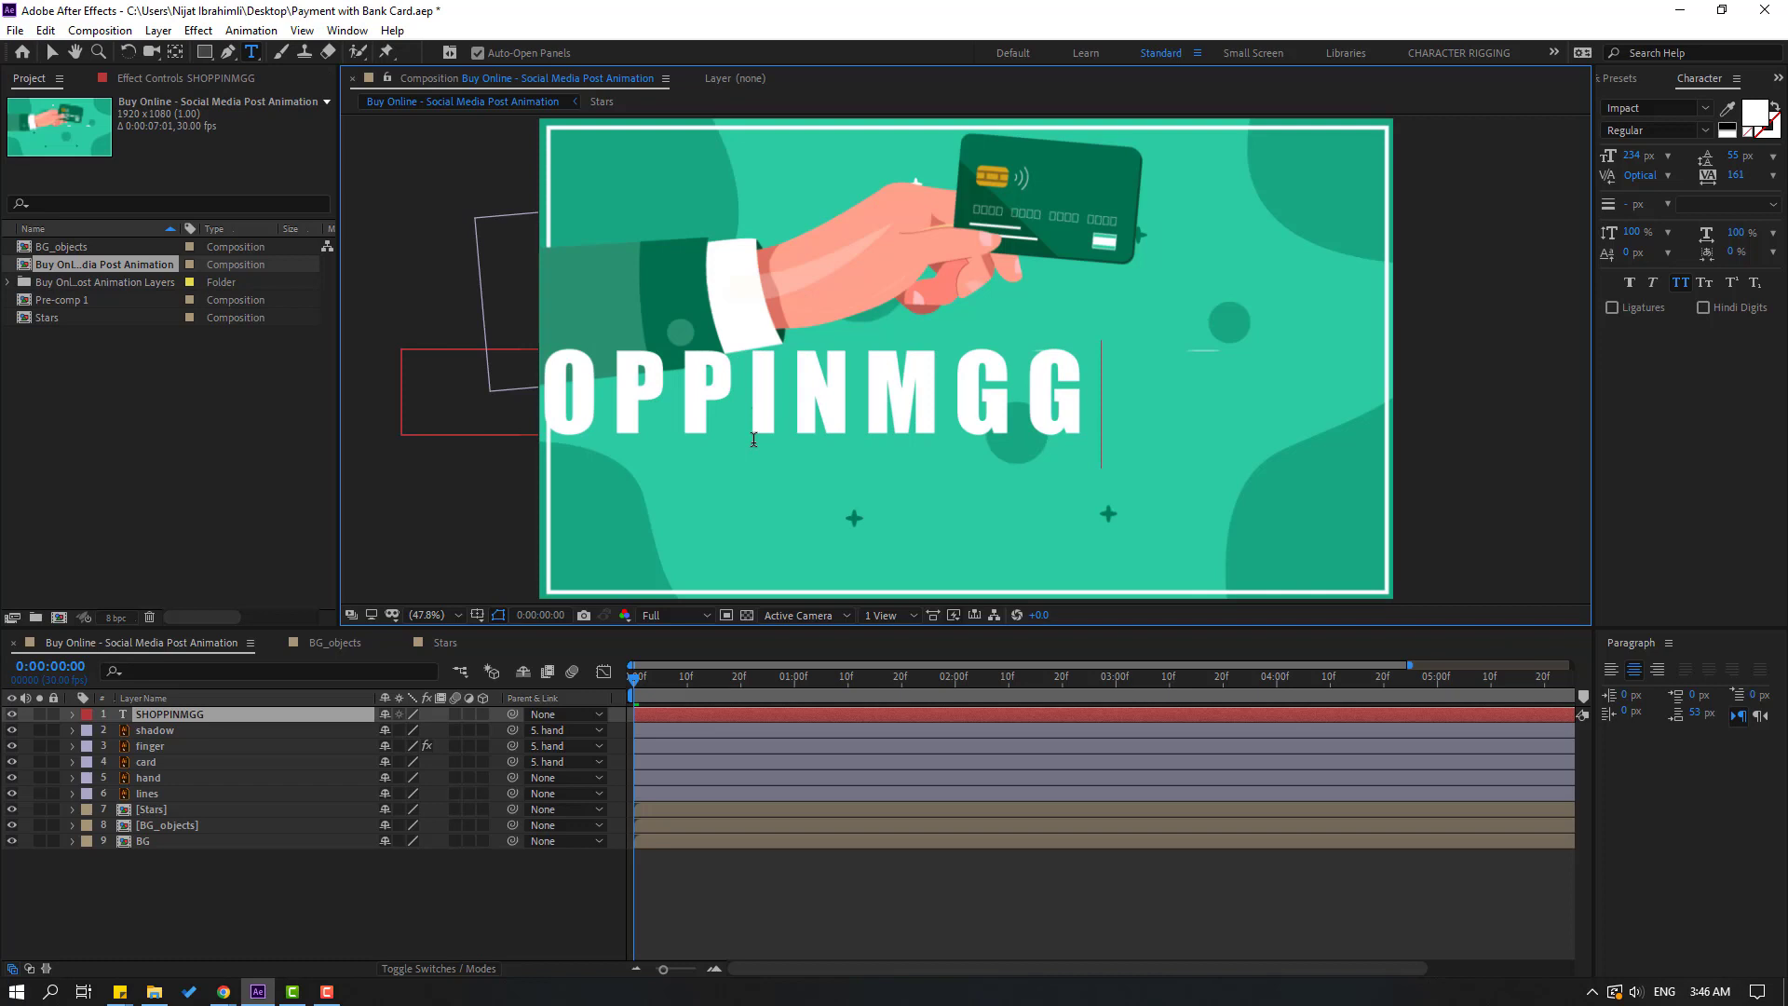
key("BackSpace")
key("BackSpace")
key("BackSpace")
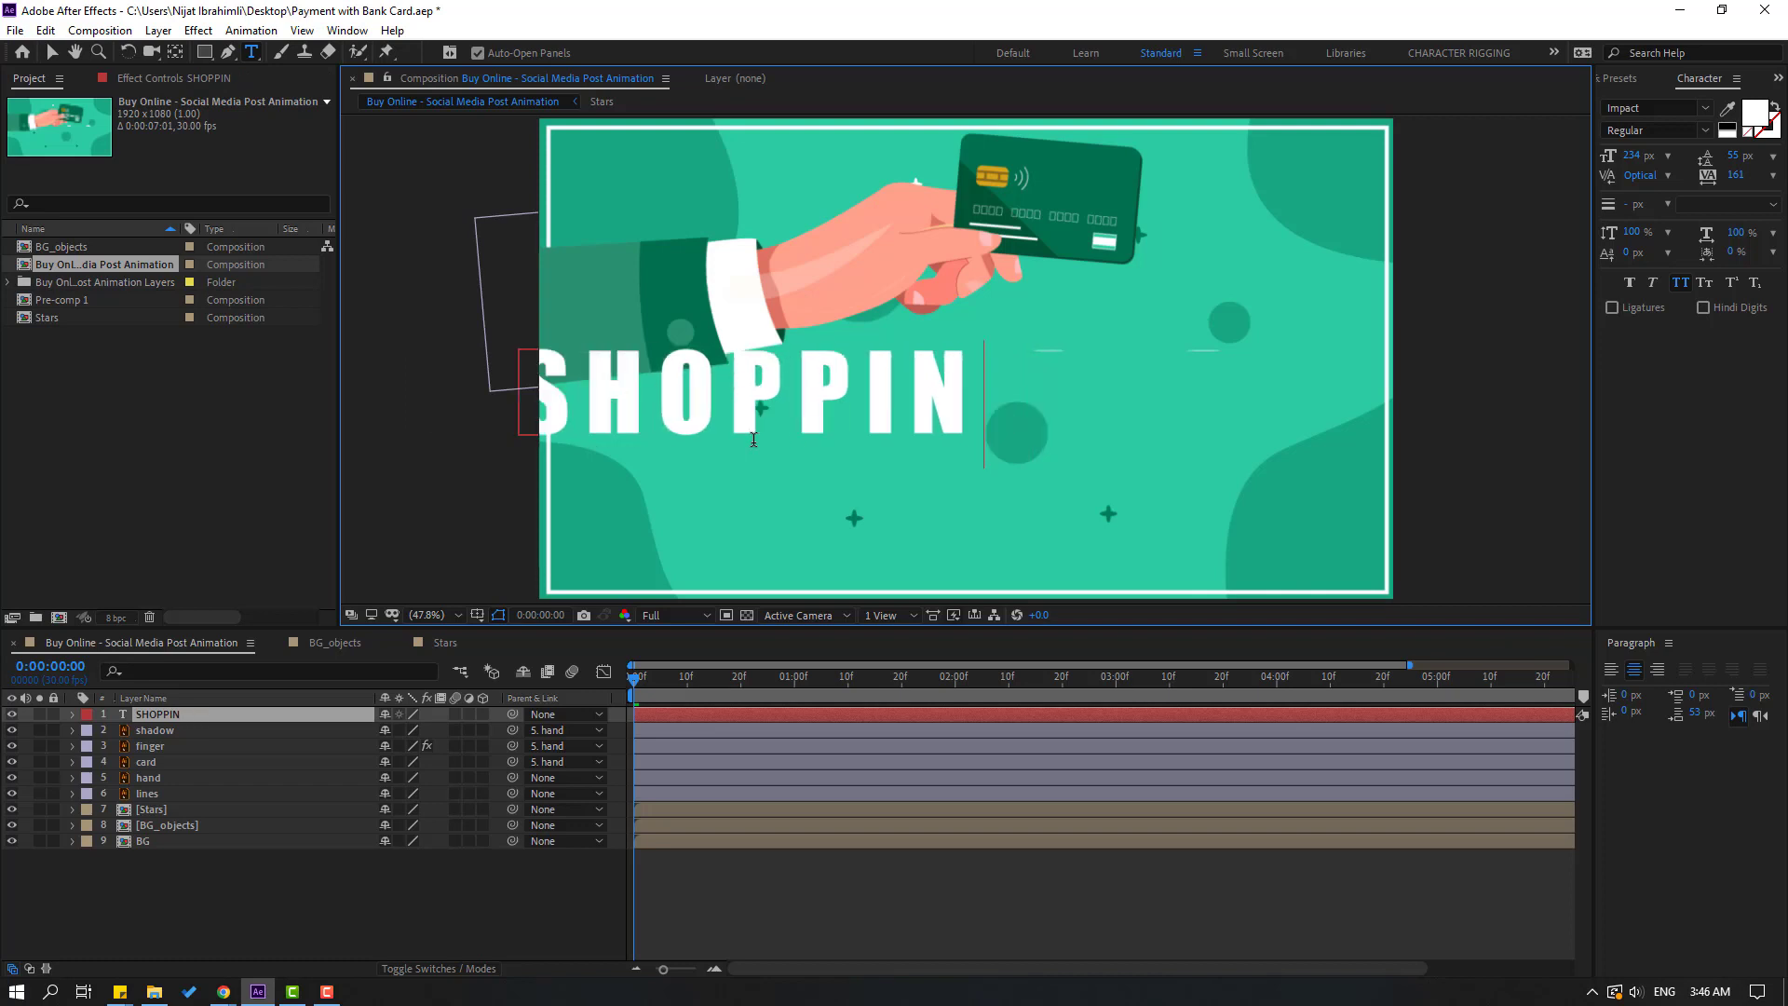
type("G")
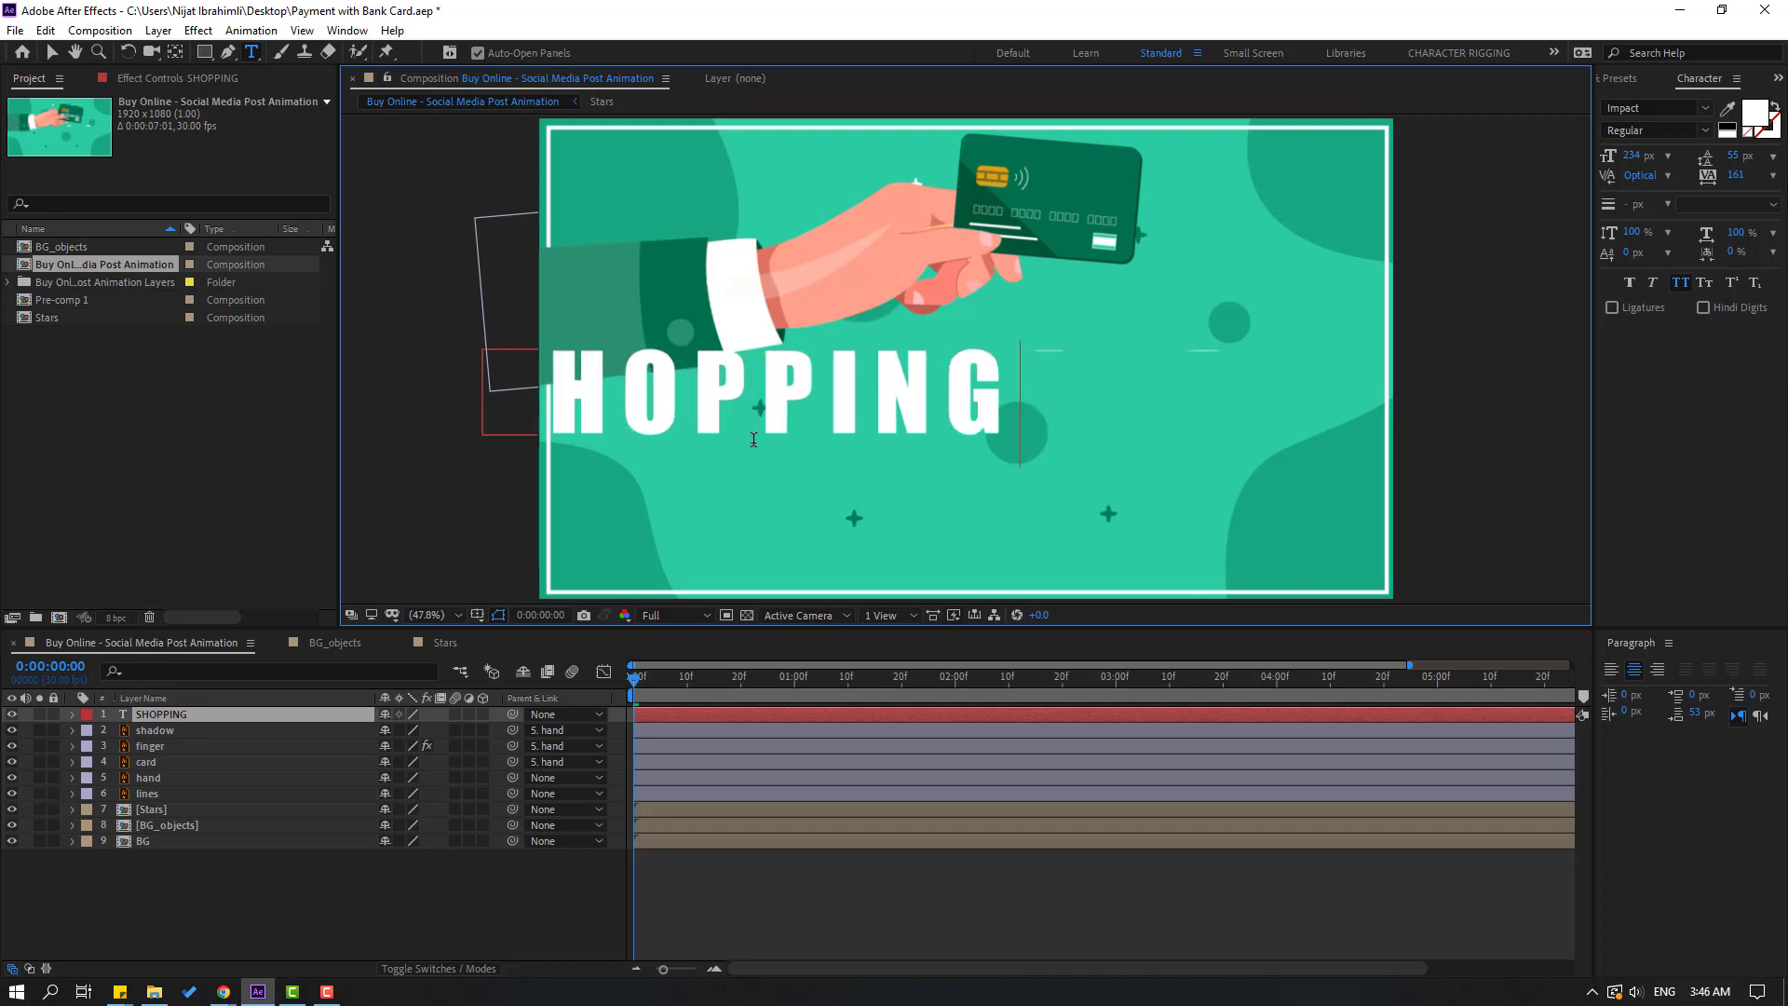
left_click(53, 52)
left_click_drag(835, 412, 1058, 414)
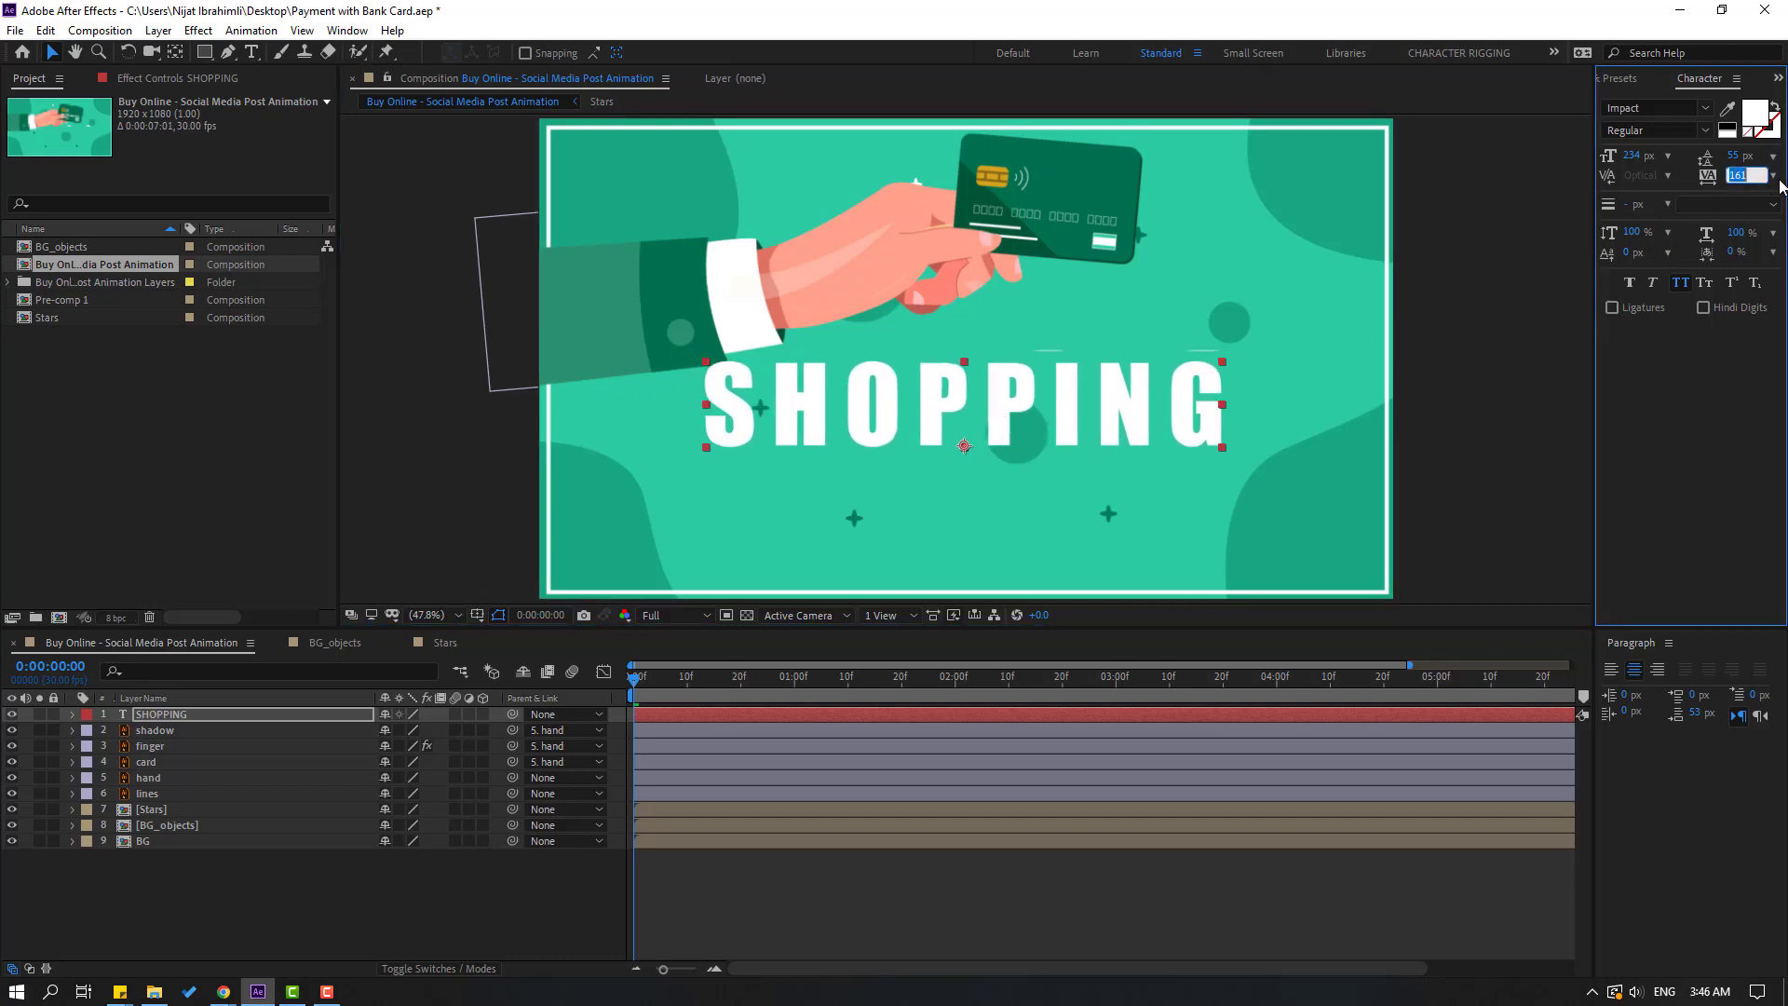
Step: Set SHOPPING's tracking to 0 and place it below the hand
left_click(1772, 175)
left_click(1705, 326)
left_click_drag(1010, 411, 1002, 440)
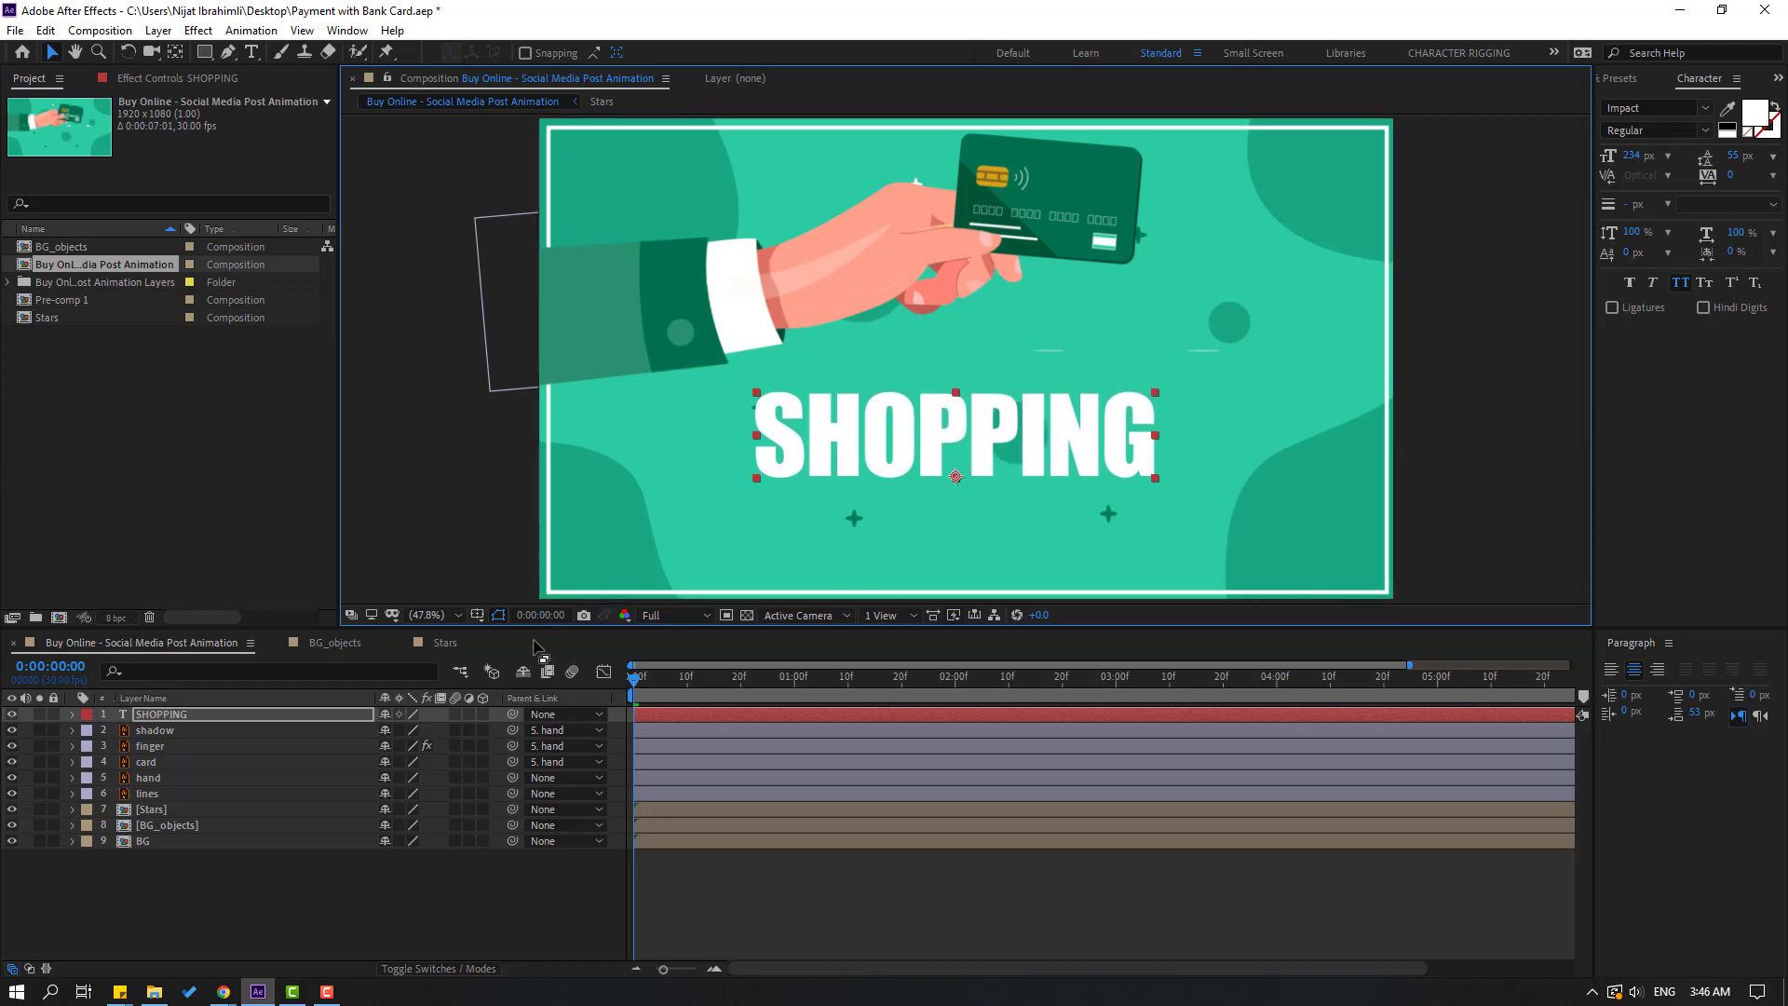
key("ctrl+z")
Step: In Animation Composer, pick the Overshoot Position & Scale Characters text preset
left_click(347, 30)
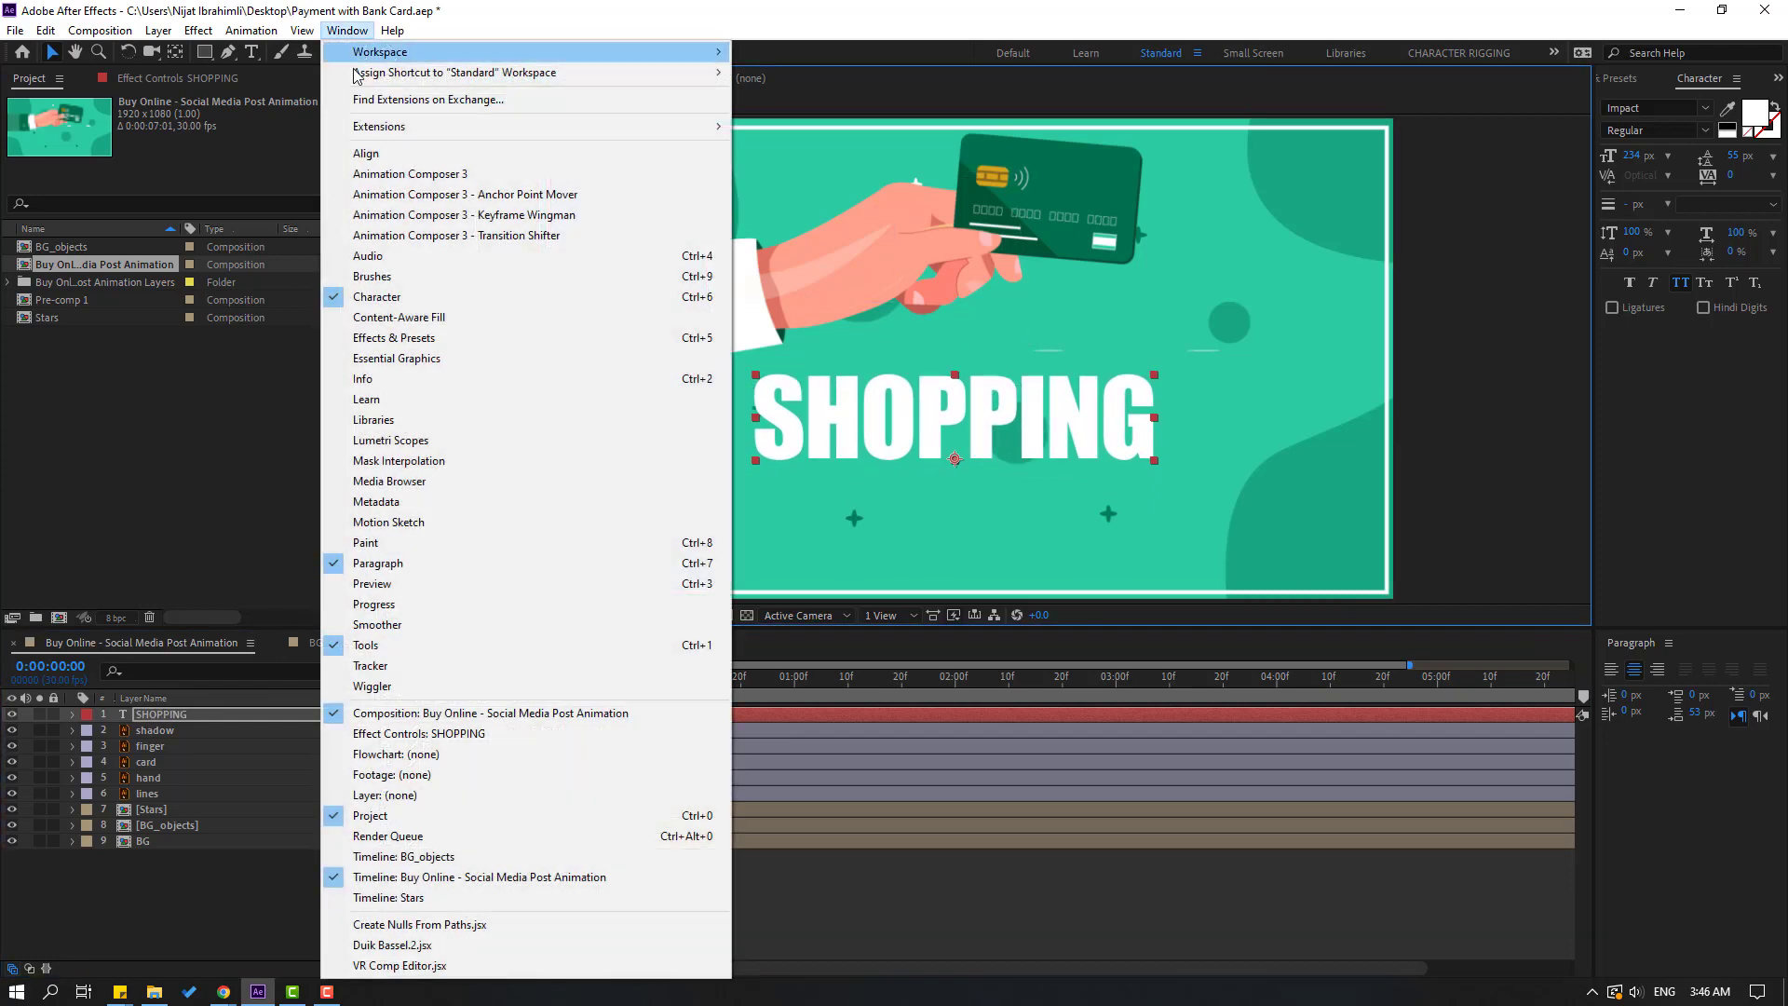
left_click(523, 177)
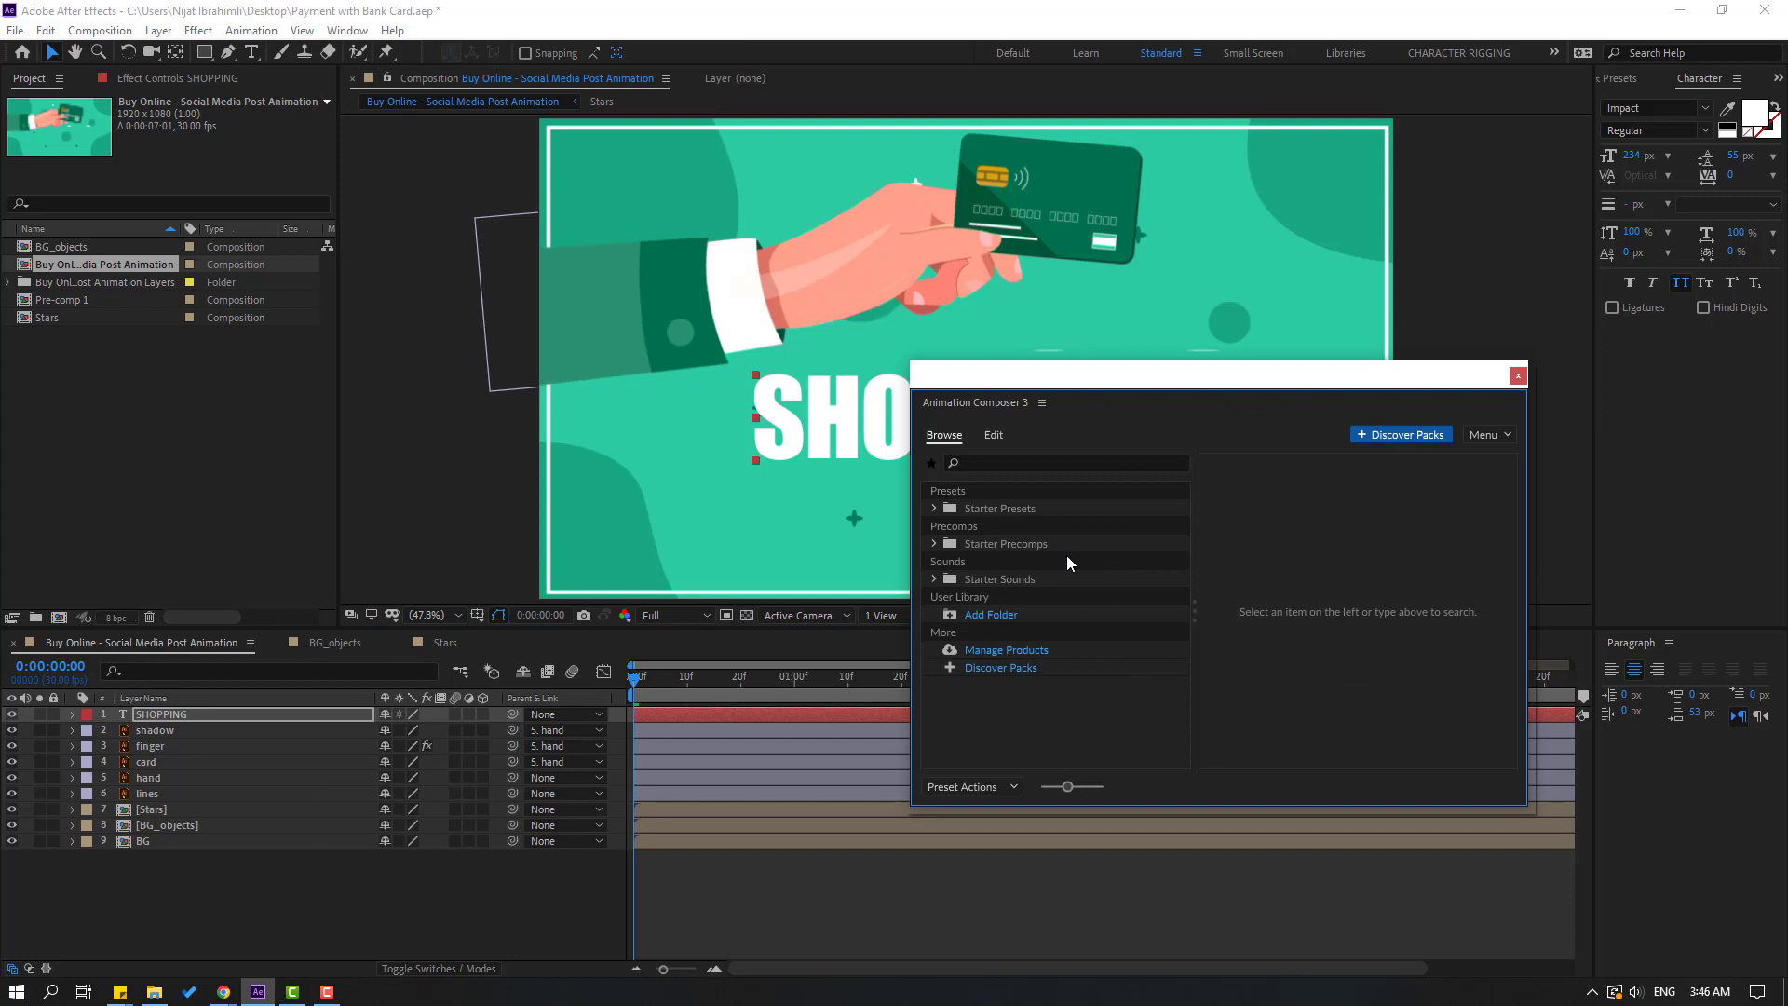
left_click(934, 510)
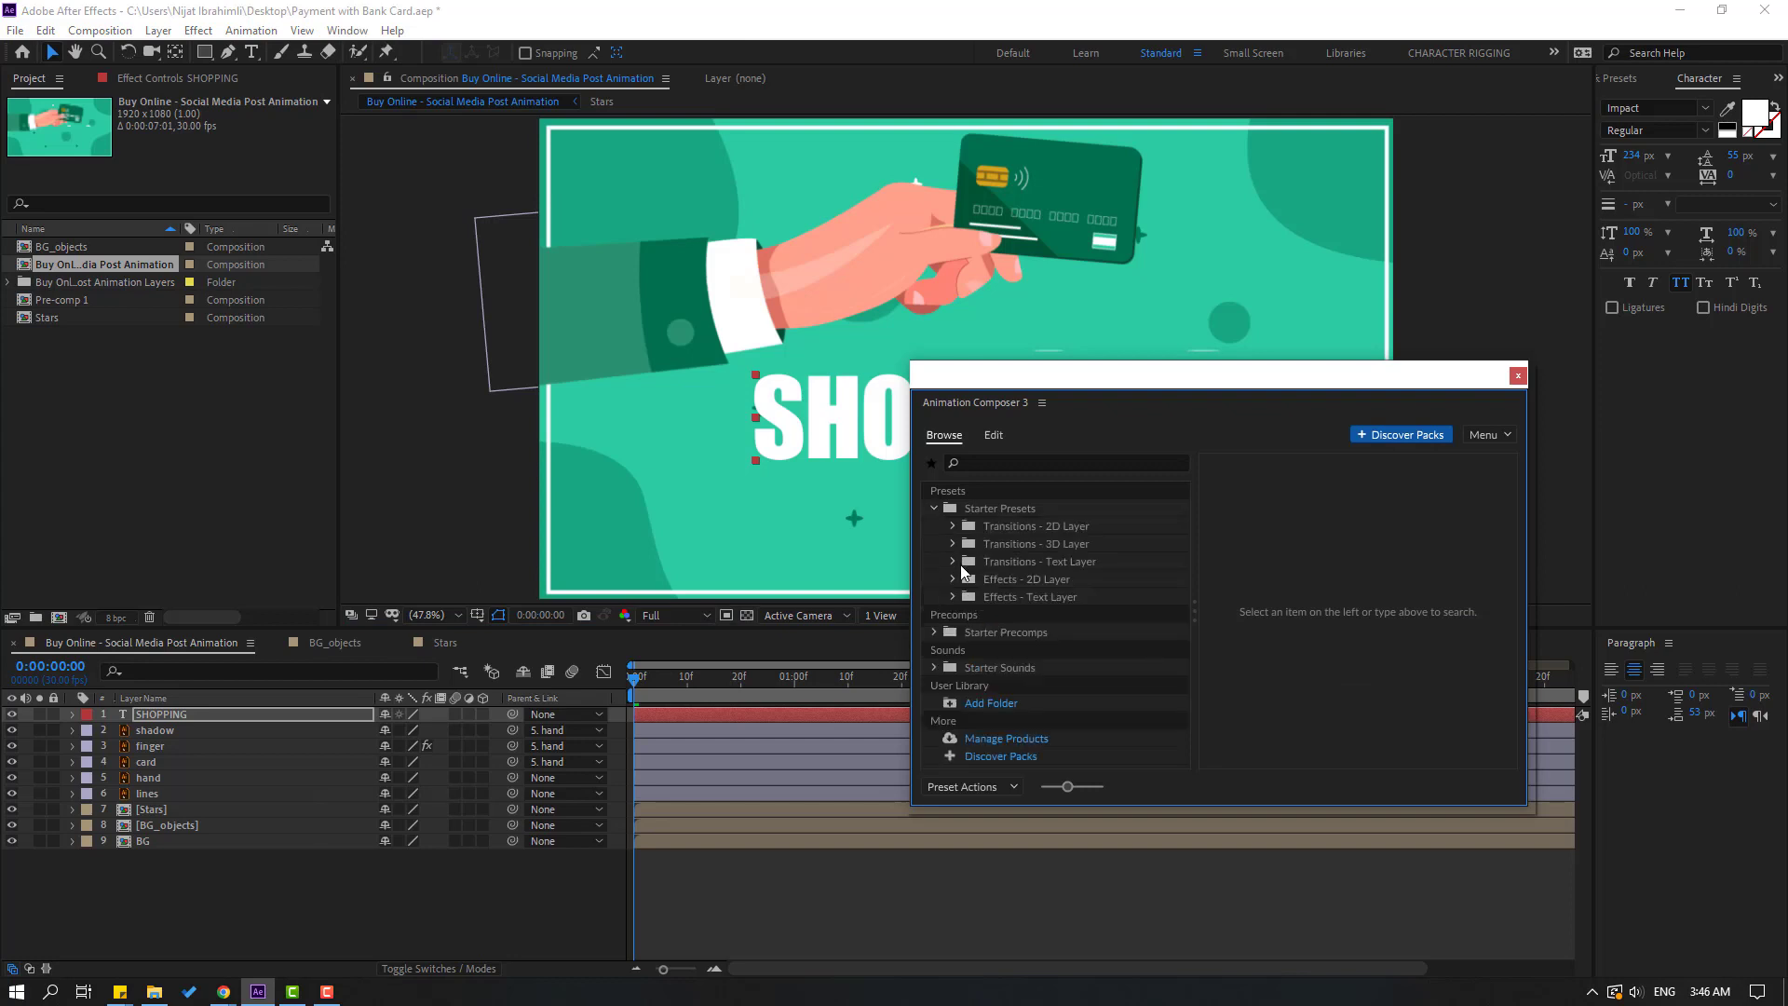
left_click(953, 562)
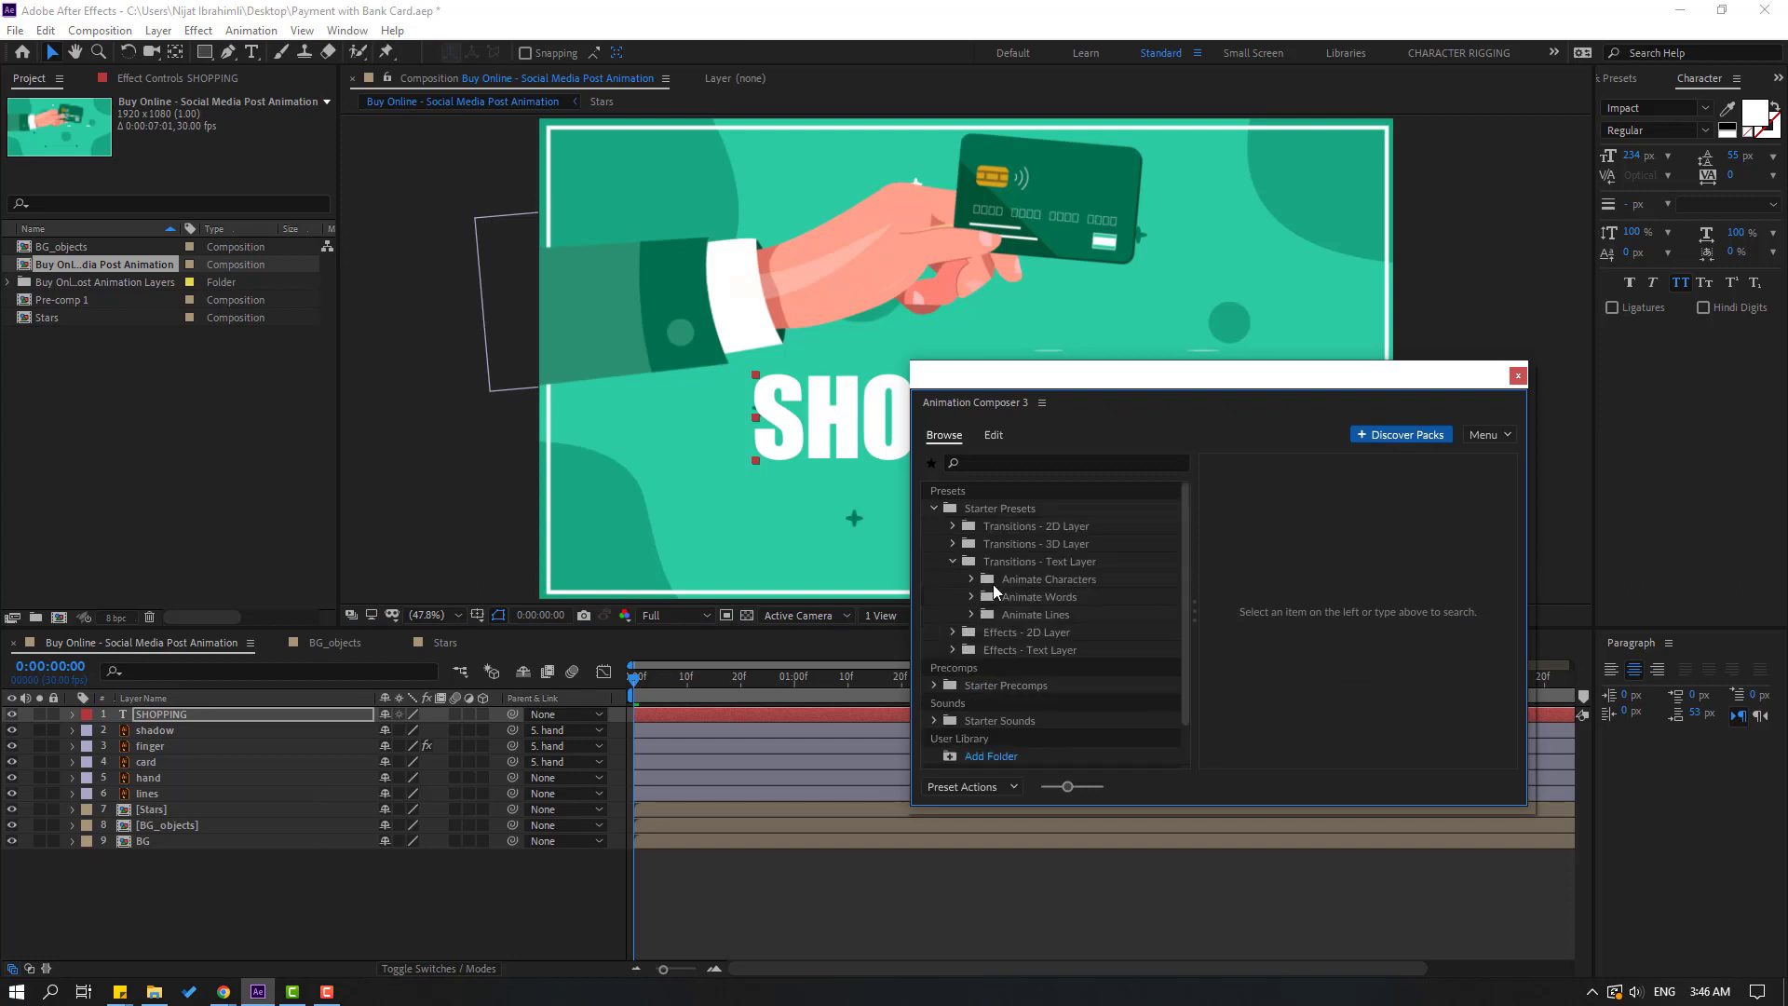
left_click(971, 580)
scroll(1075, 679, "down", 1)
left_click(1061, 643)
left_click(1058, 618)
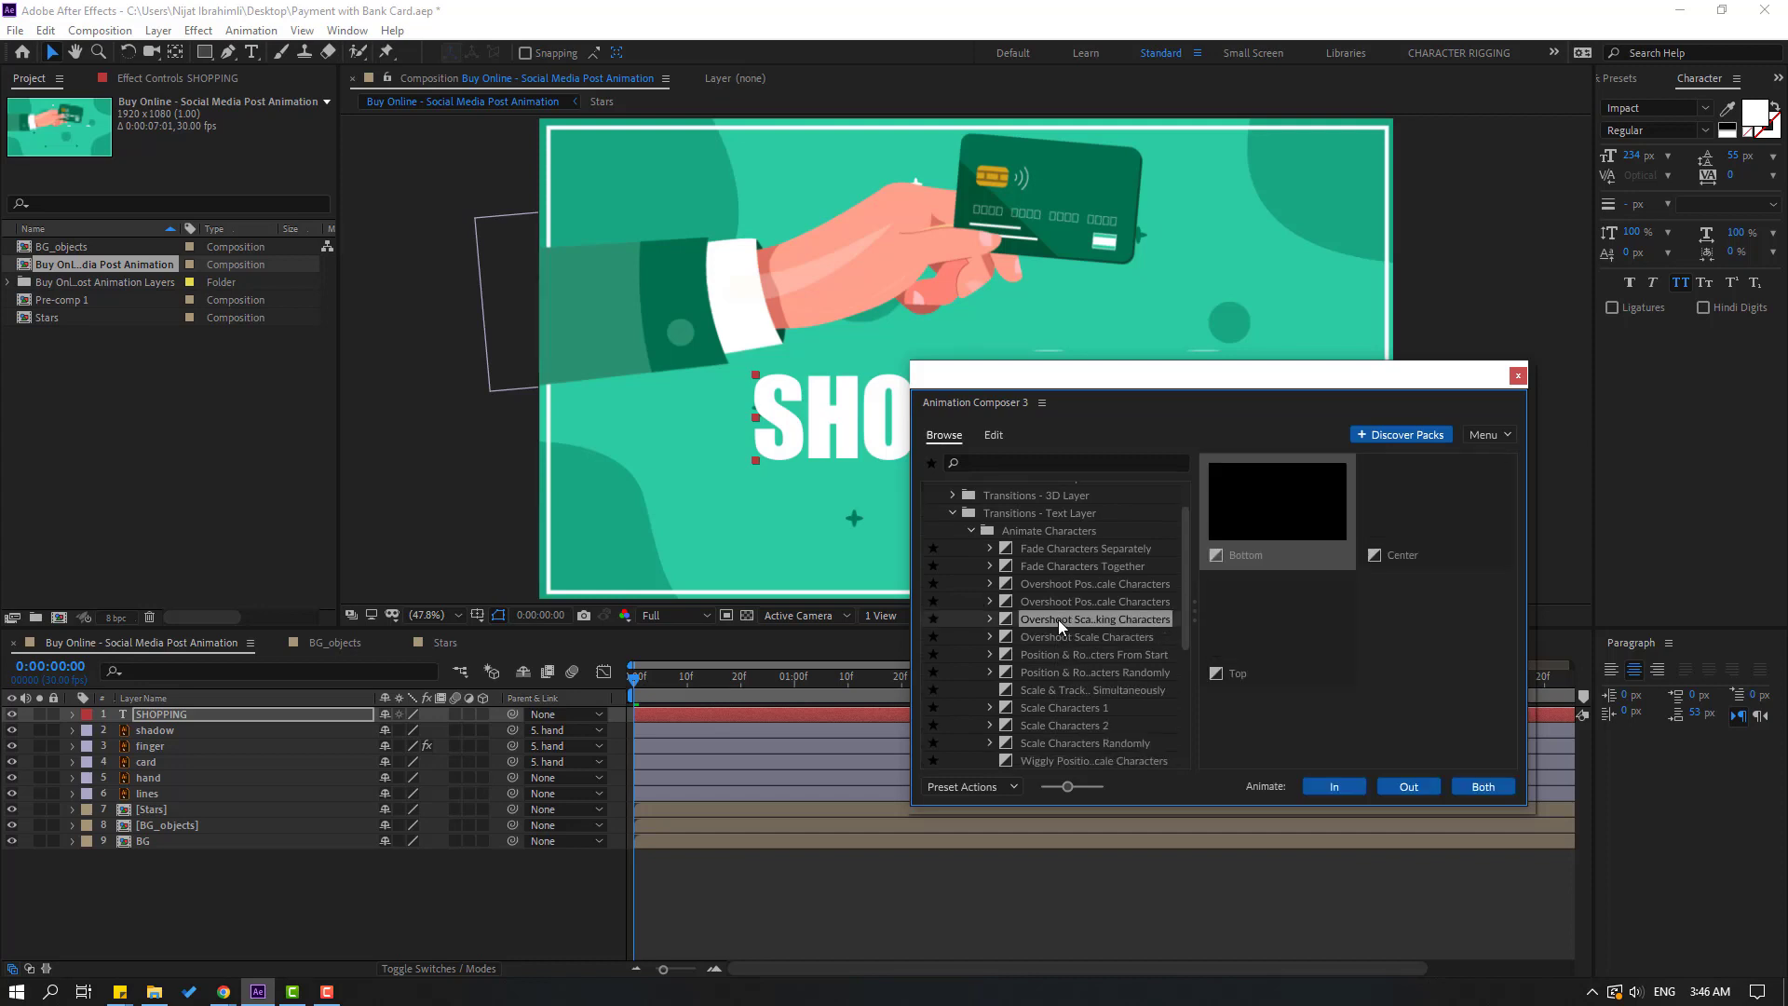
left_click(1054, 602)
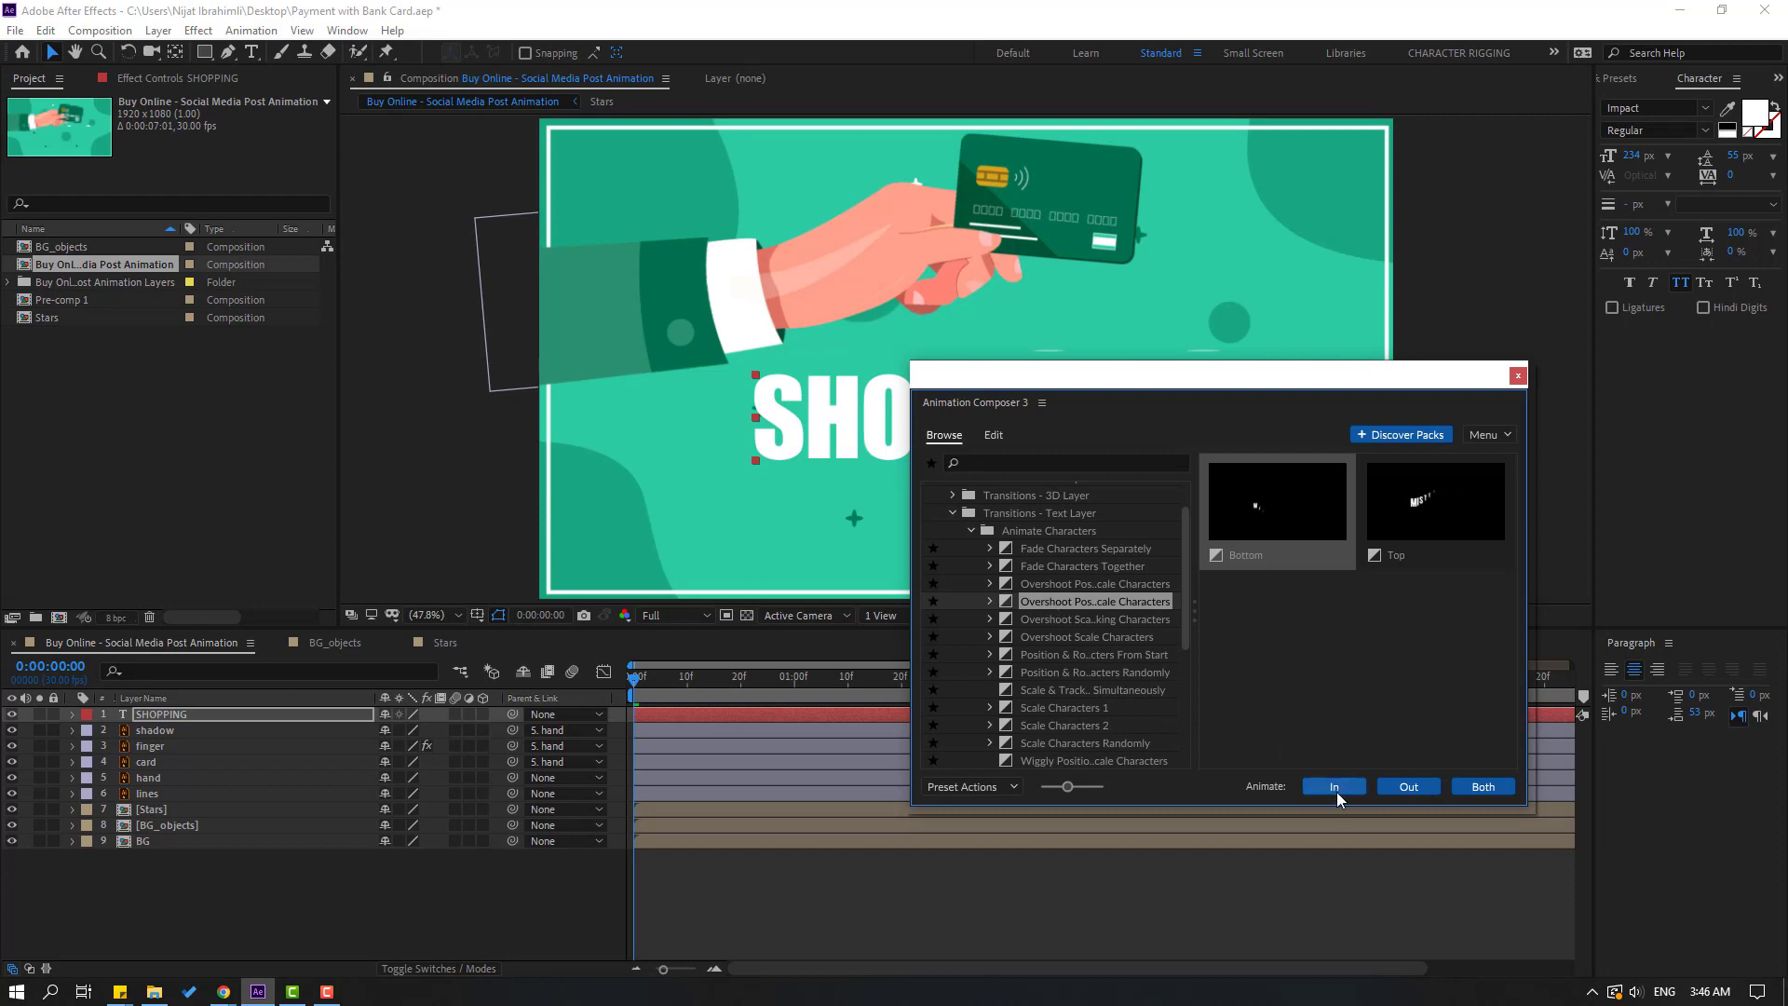
Step: Apply the preset as SHOPPING's In animation and close Animation Composer
left_click(153, 717)
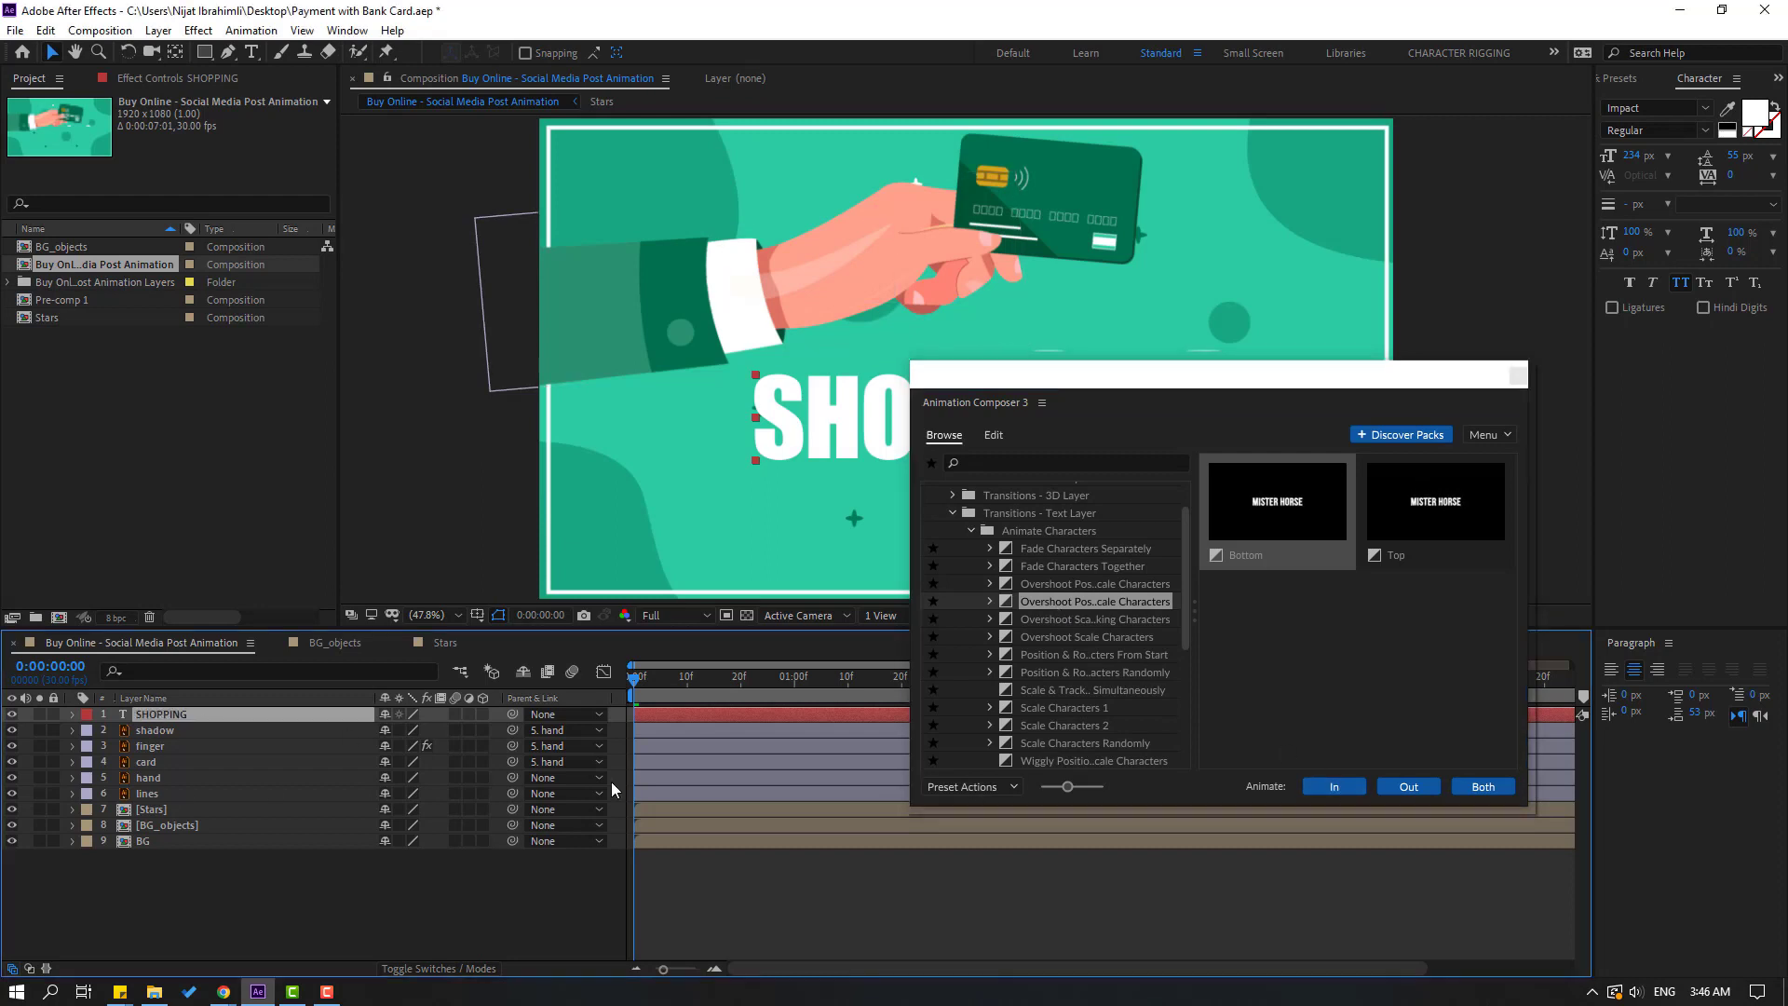
left_click(1330, 790)
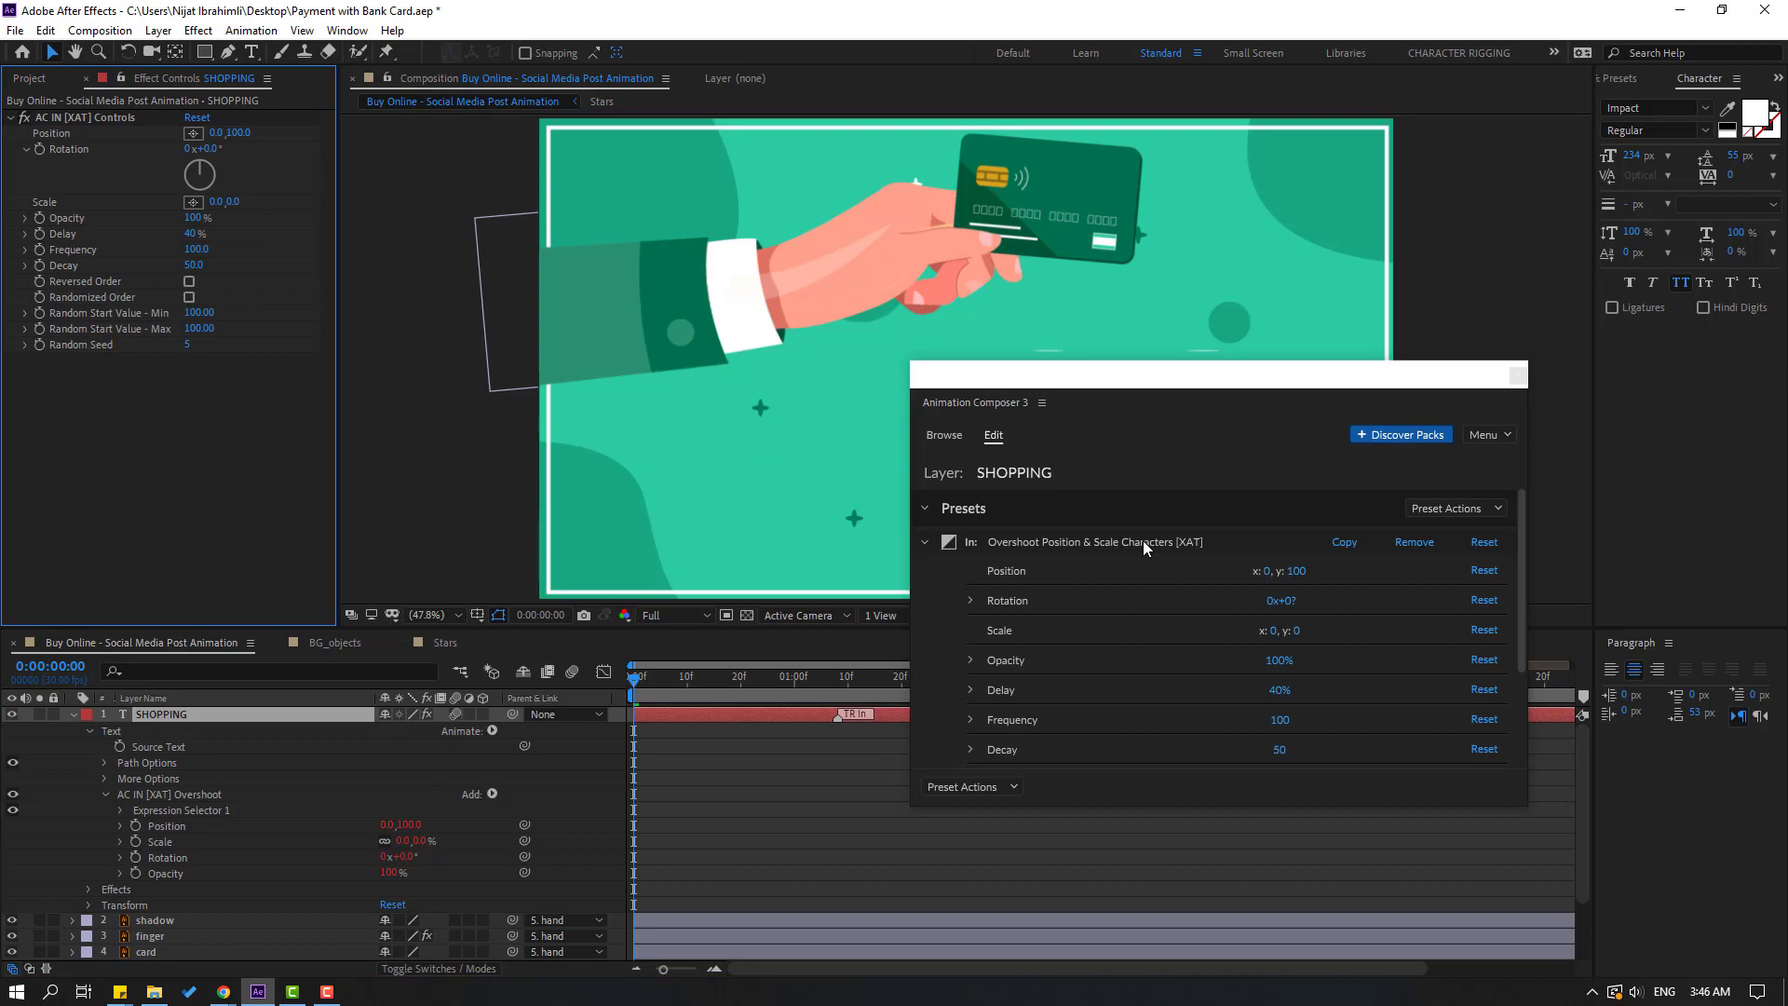
left_click(1519, 376)
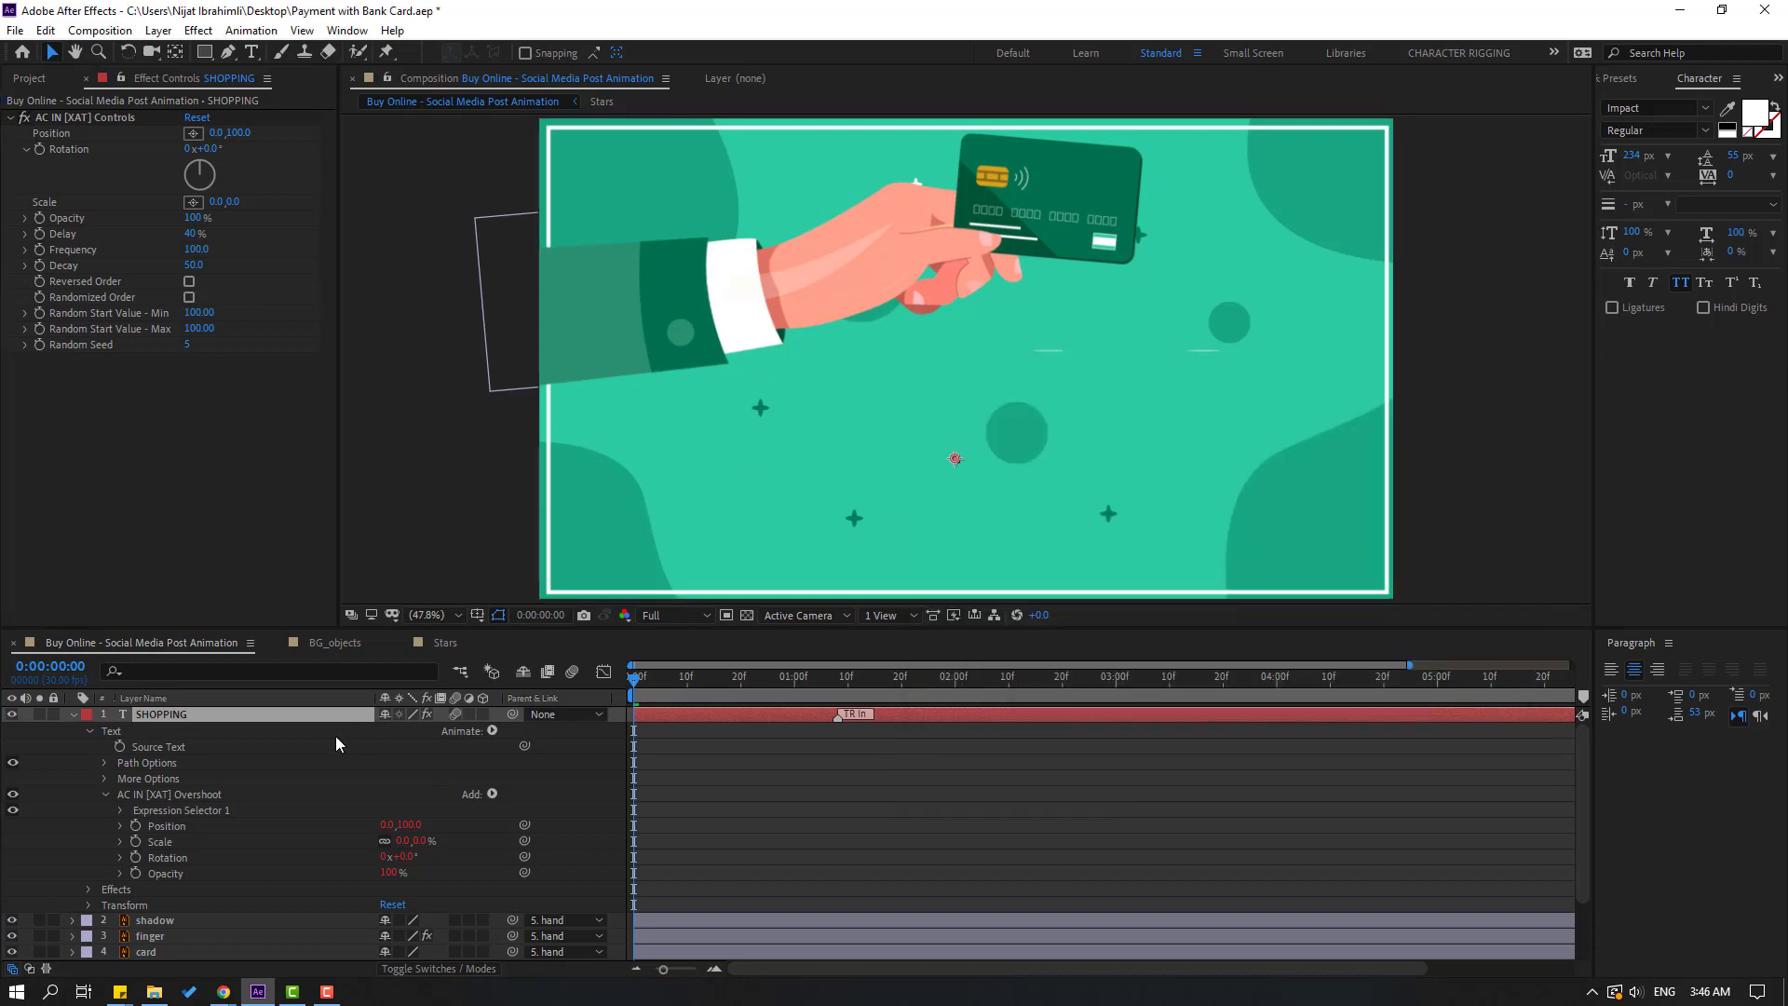
Step: Duplicate SHOPPING, move the copy below it and retype it as WITH CARD
left_click(74, 715)
left_click_drag(618, 703, 934, 694)
key("ctrl+d")
left_click_drag(978, 454, 979, 537)
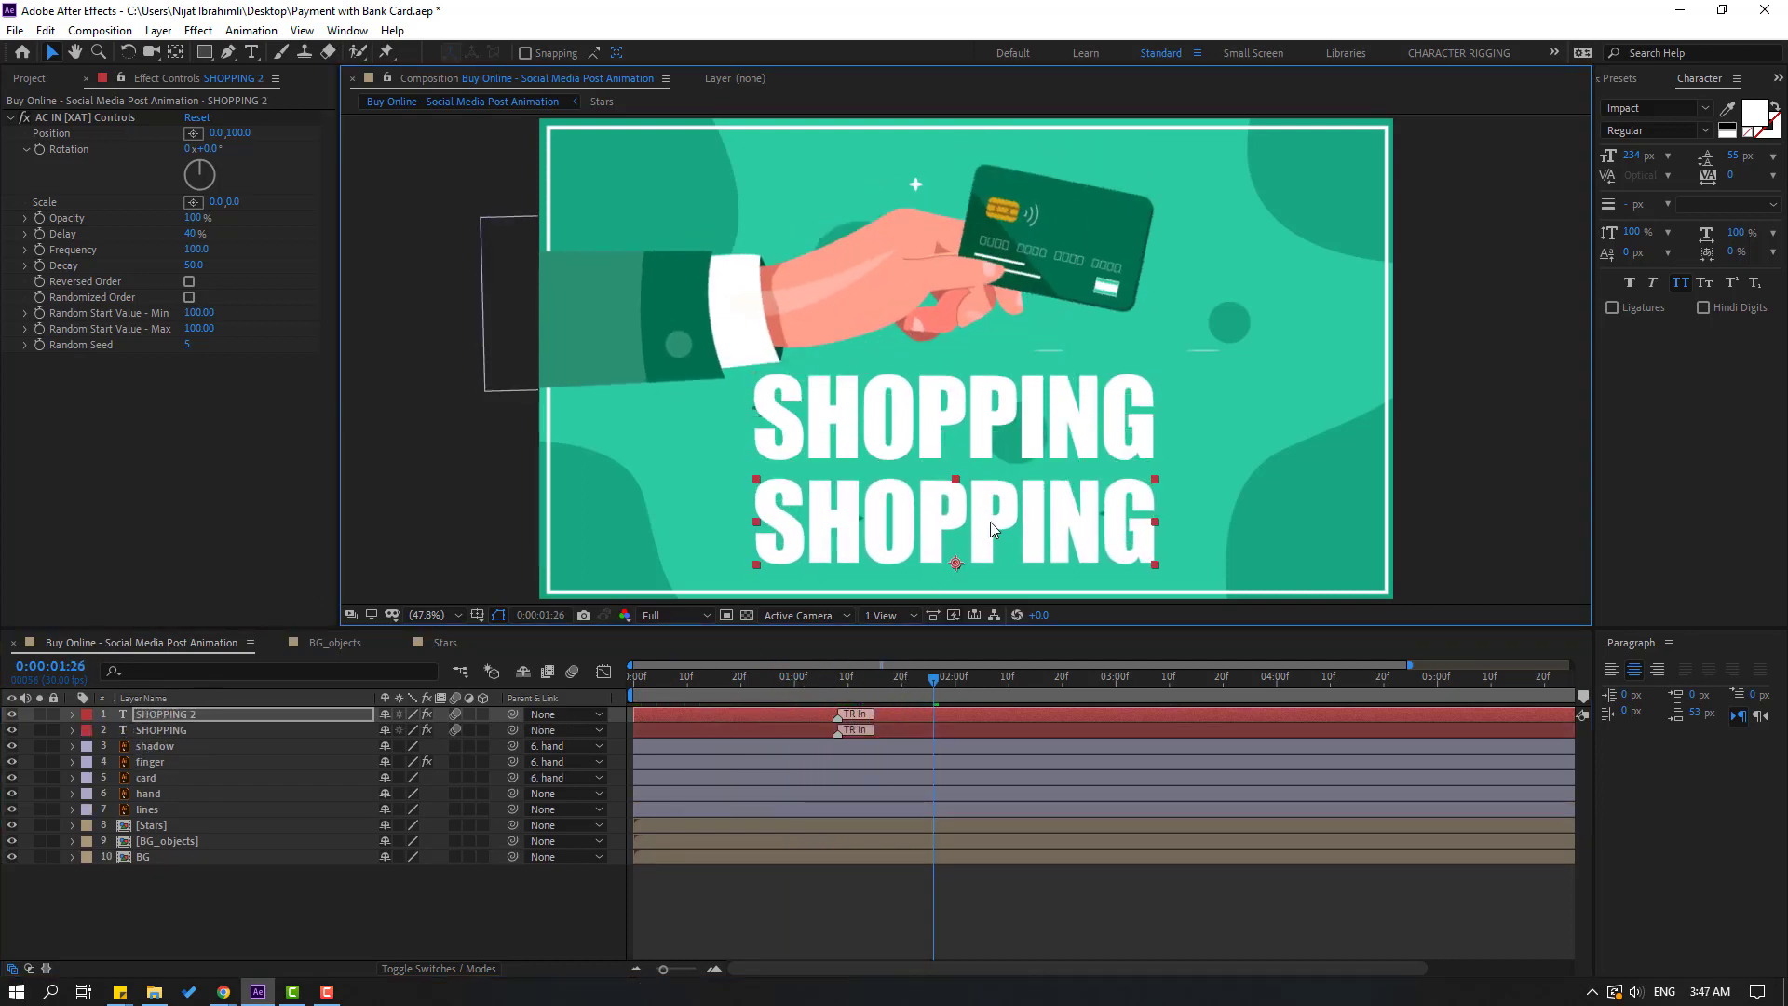
double_click(982, 535)
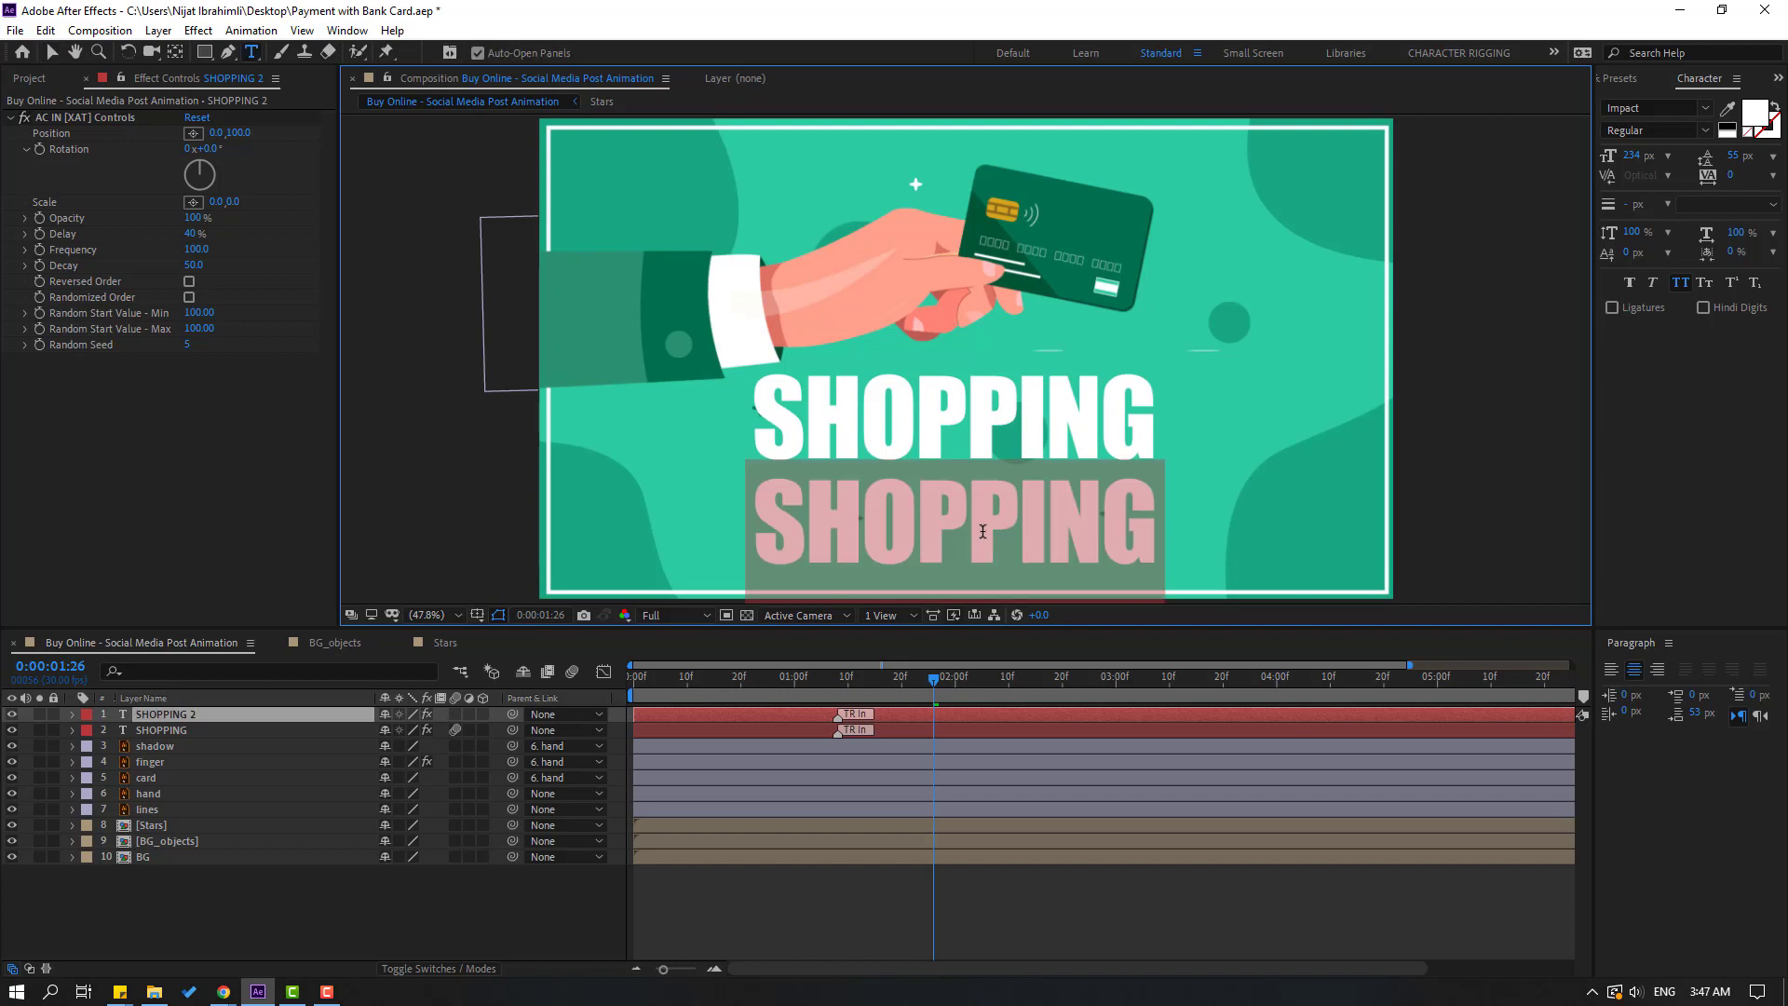
type("WITH CARD")
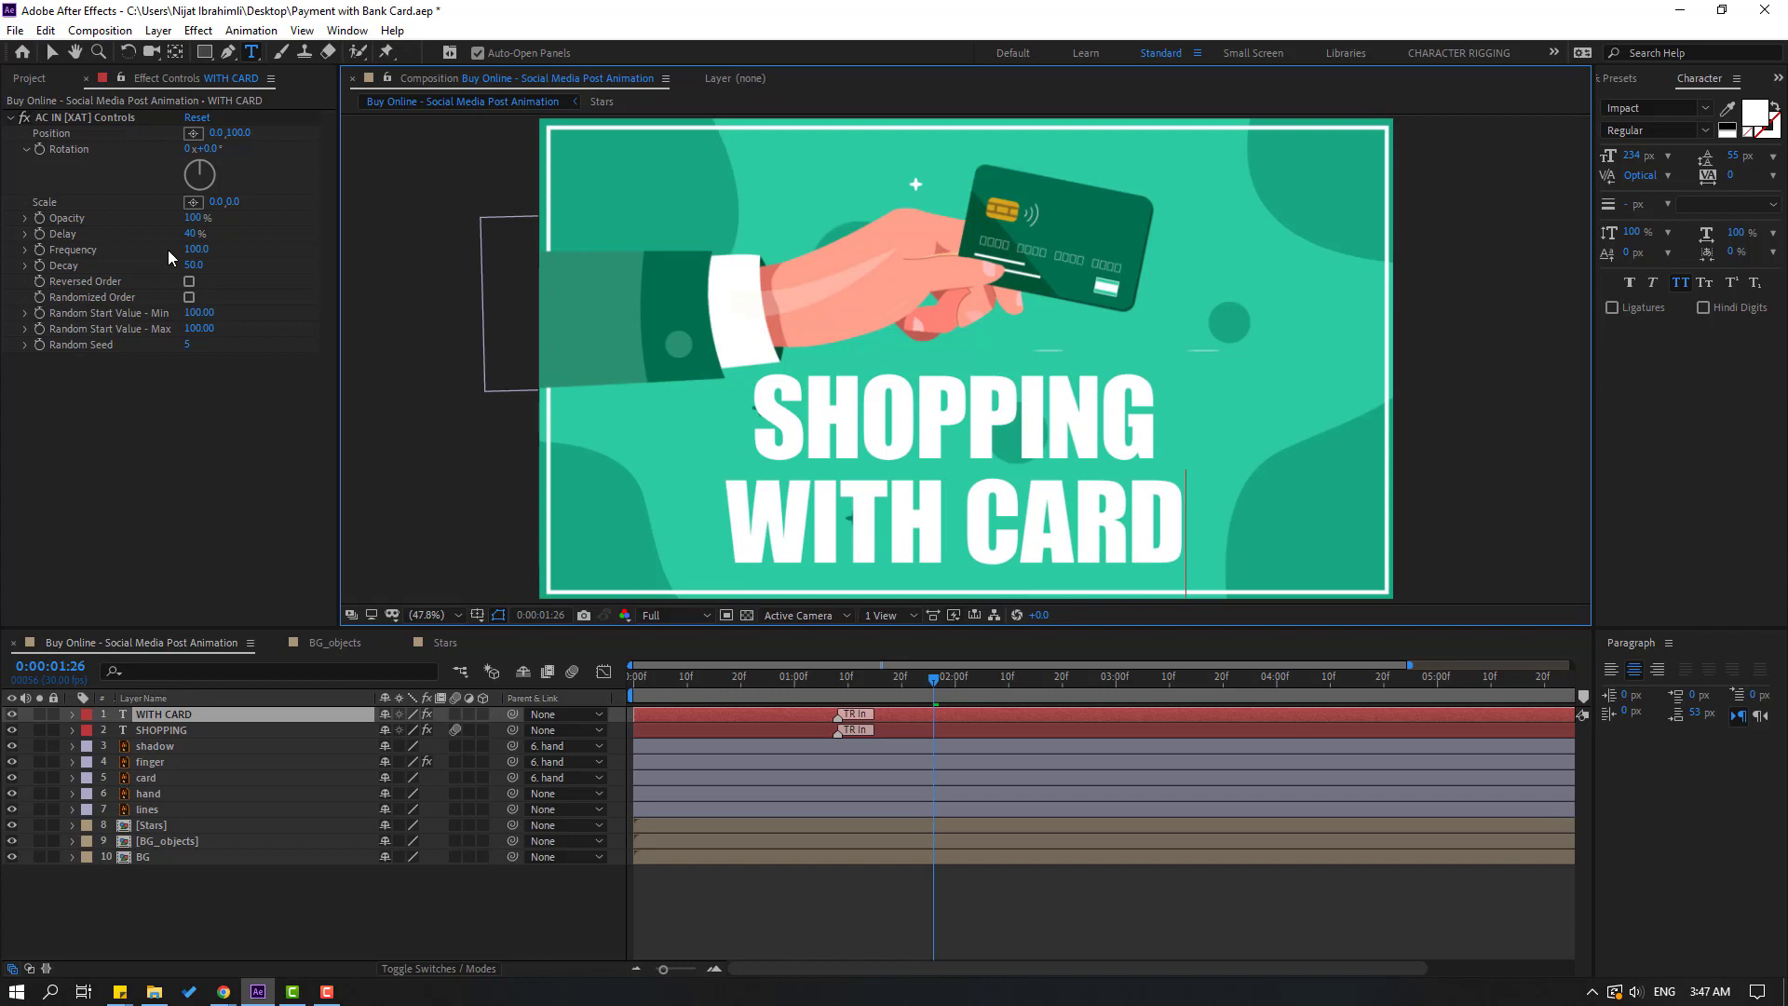
left_click(51, 53)
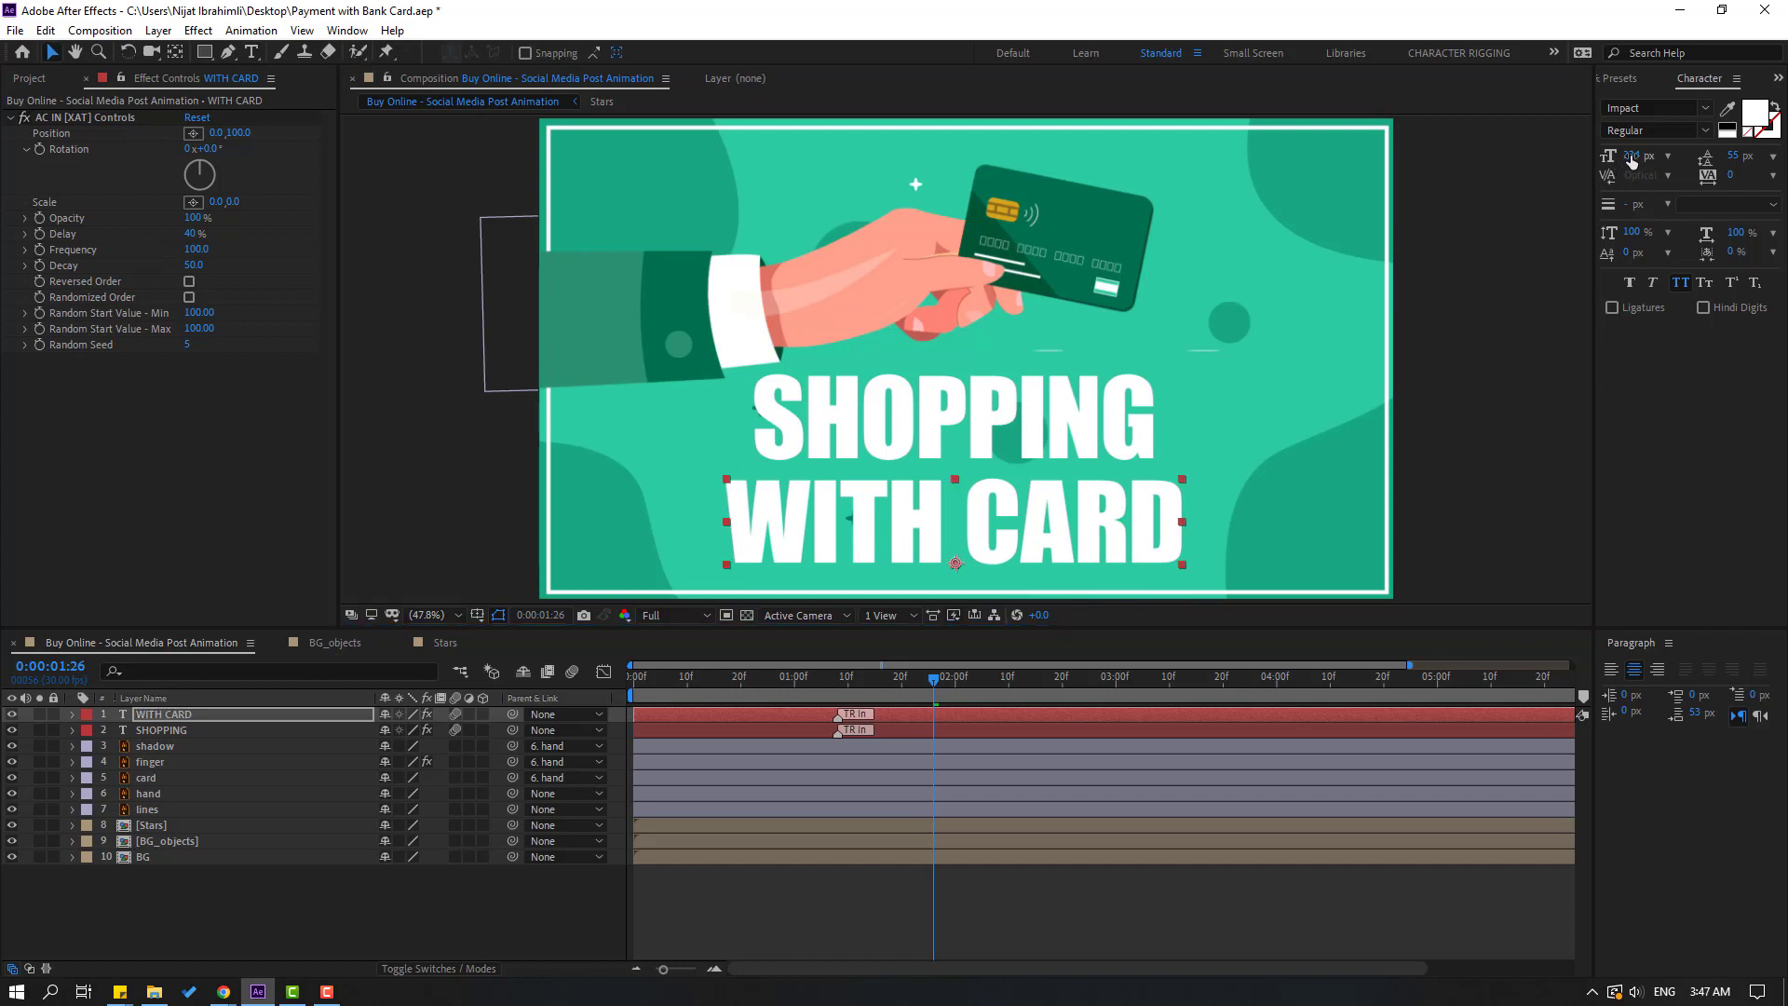
Step: Set WITH CARD to 204 px, colour it the card's dark green, and preview
left_click_drag(1631, 163, 1599, 155)
left_click_drag(983, 540, 990, 520)
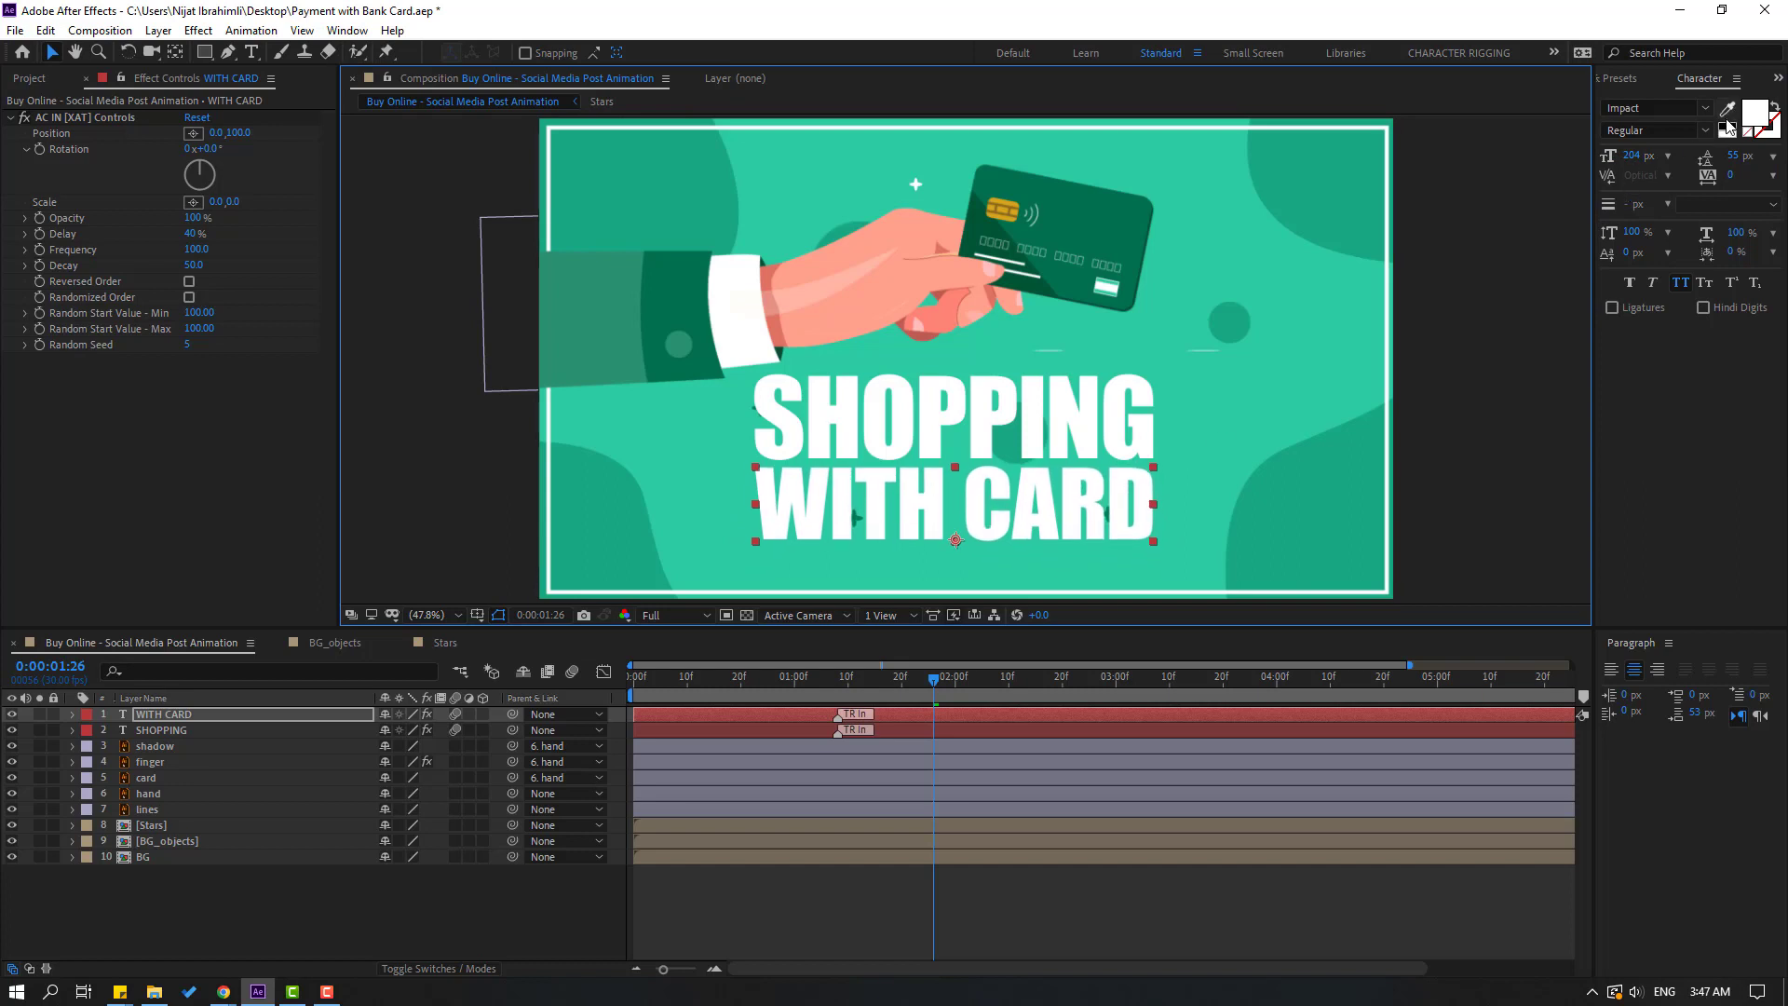
left_click(1729, 110)
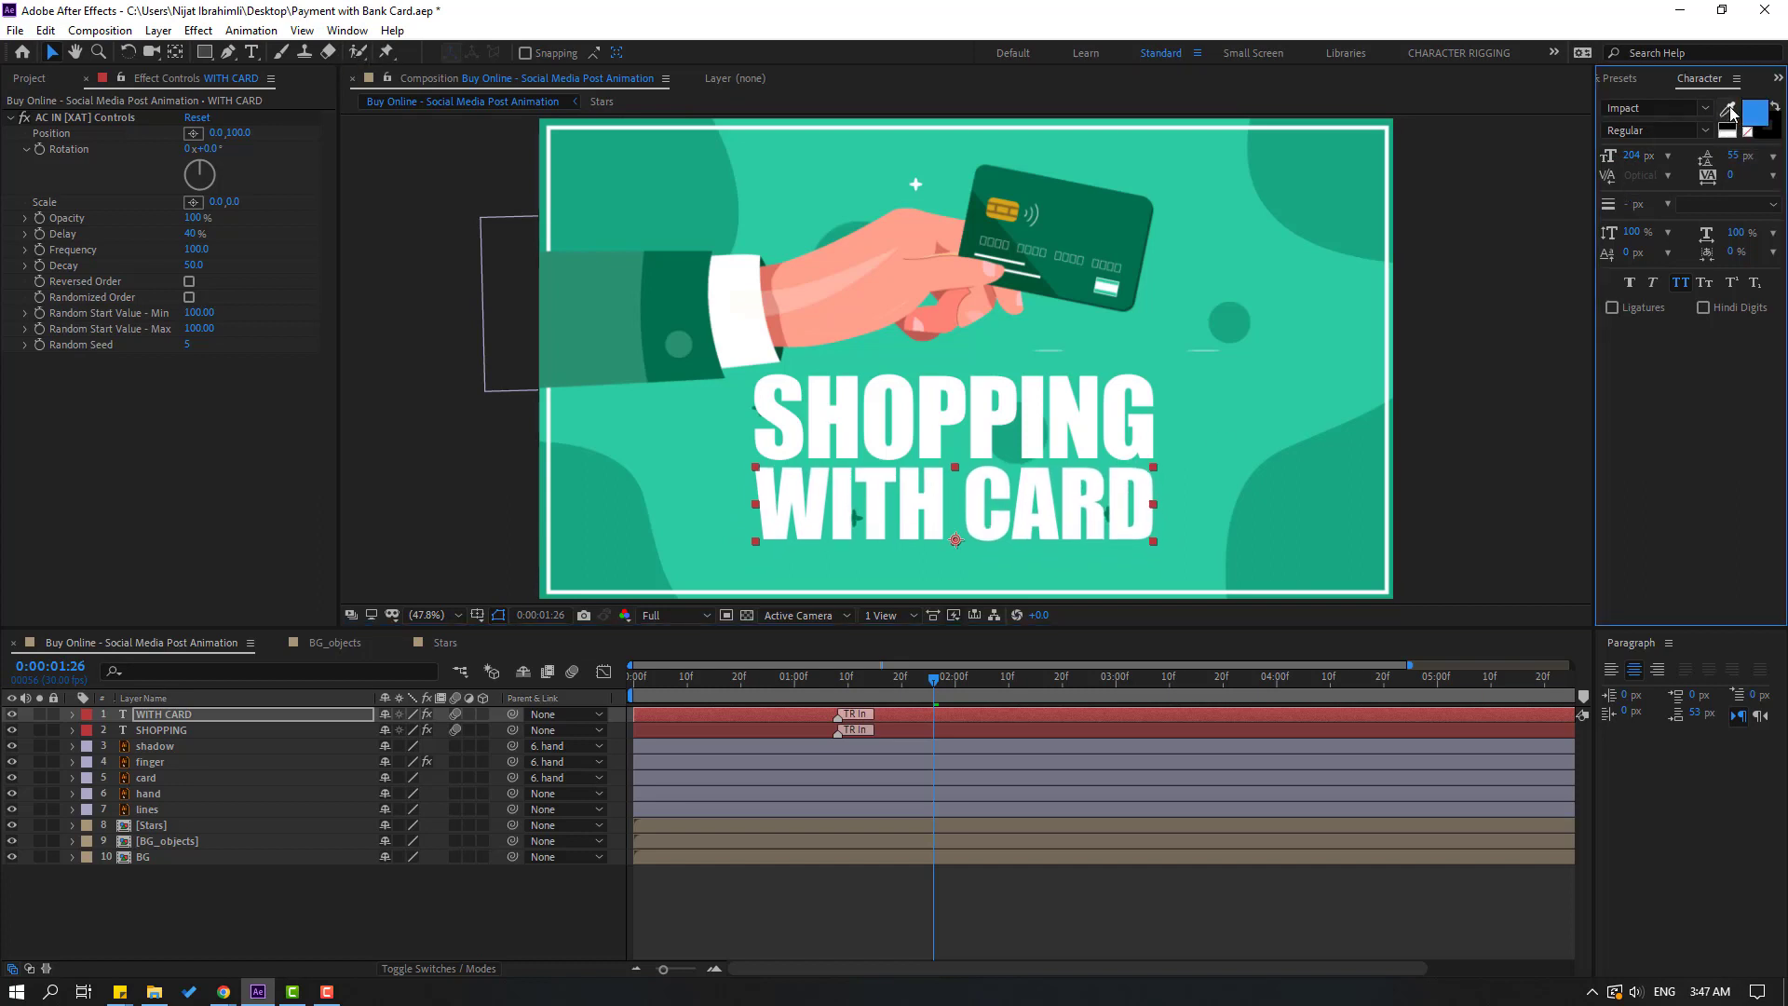
left_click(991, 223)
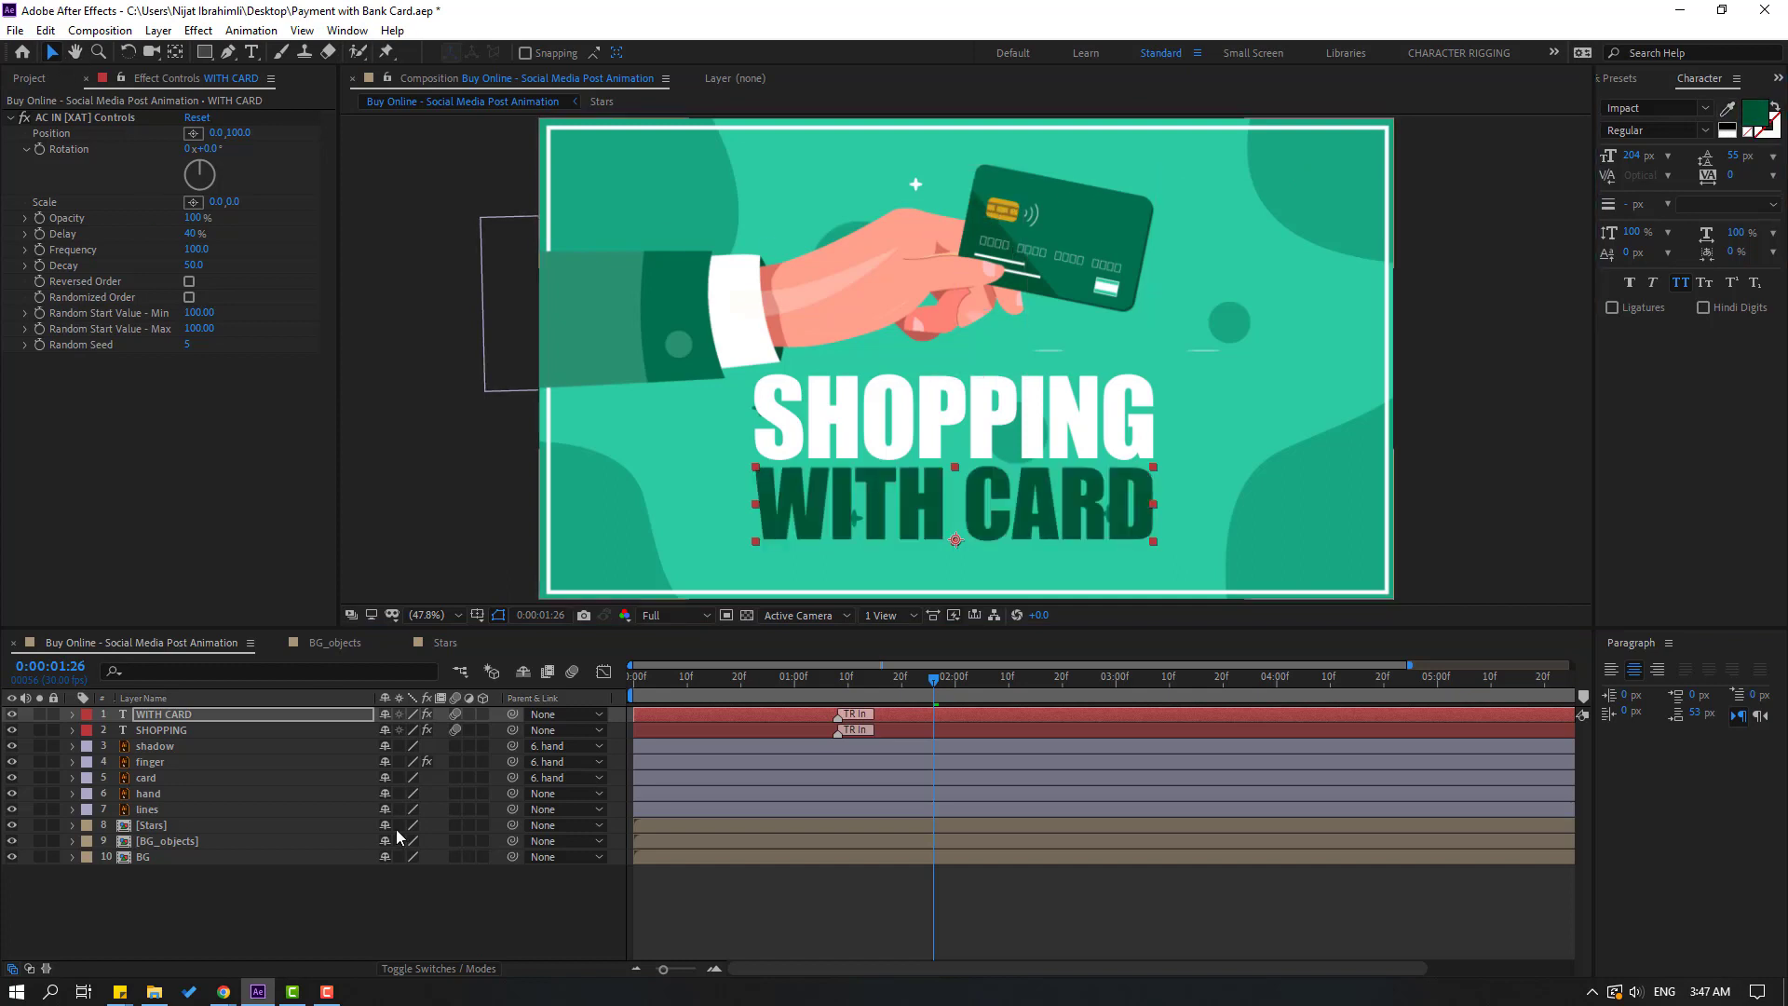
left_click(352, 894)
key("space")
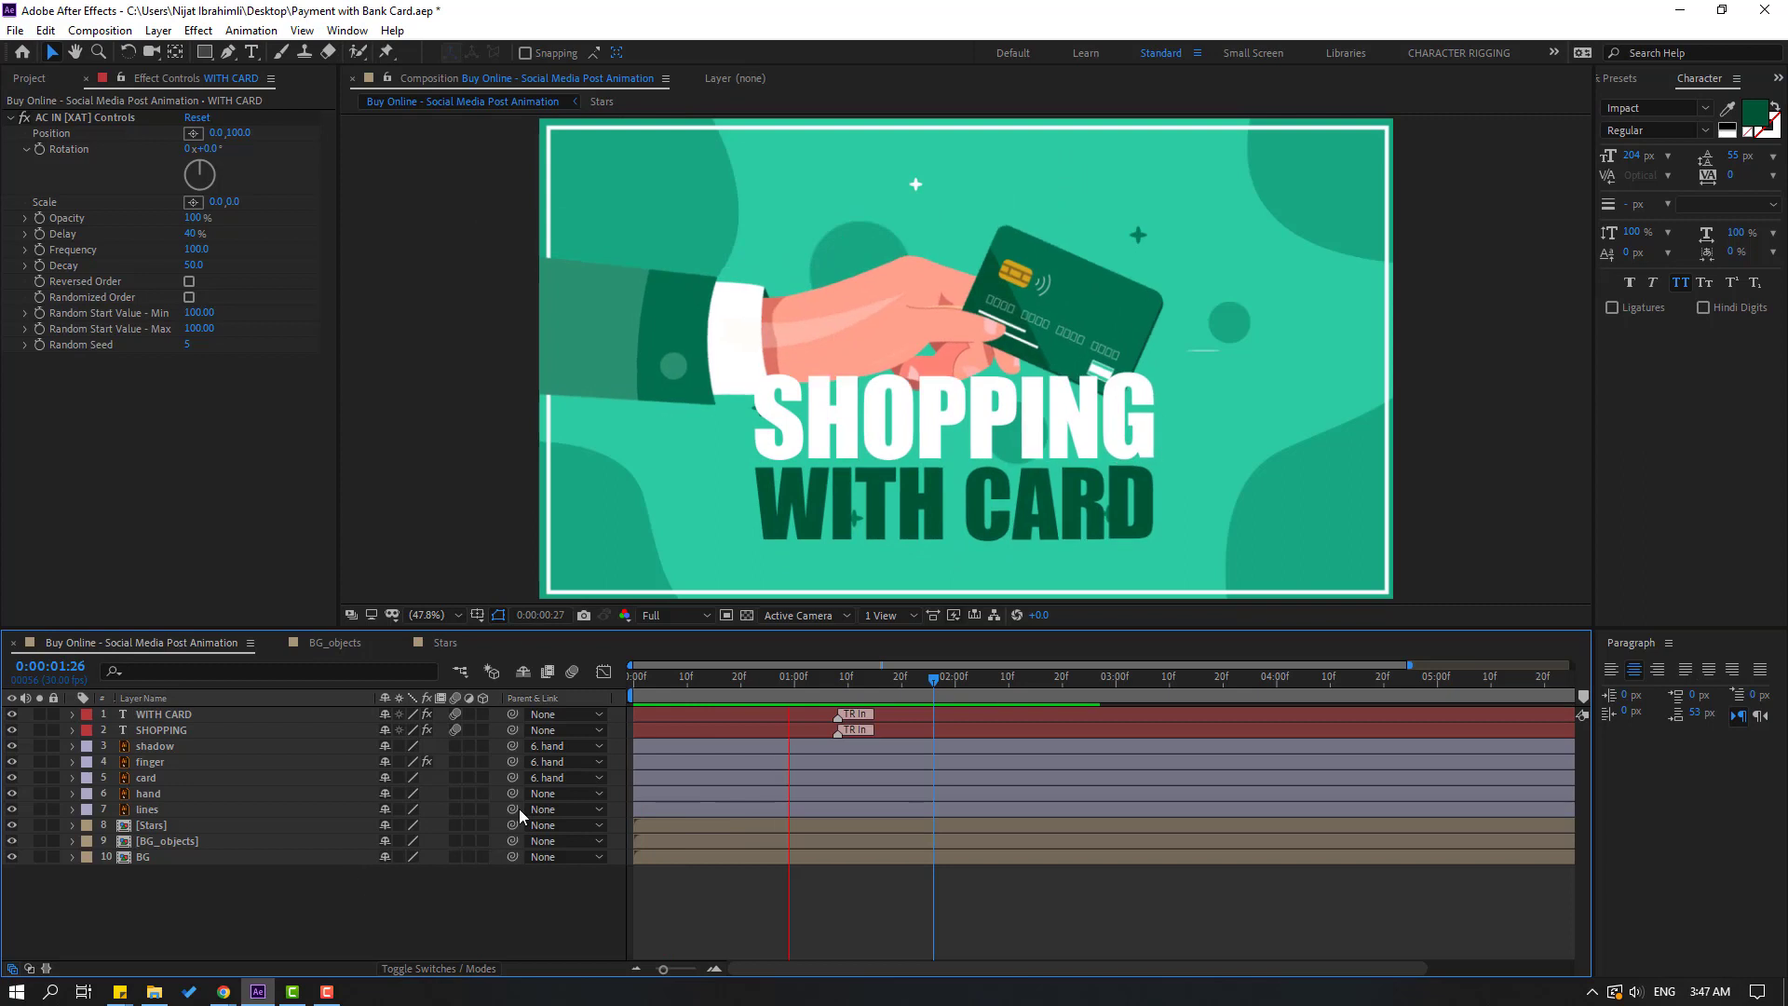
left_click(168, 715)
Step: Shift the WITH CARD layer to start later than SHOPPING and preview
left_click(171, 722)
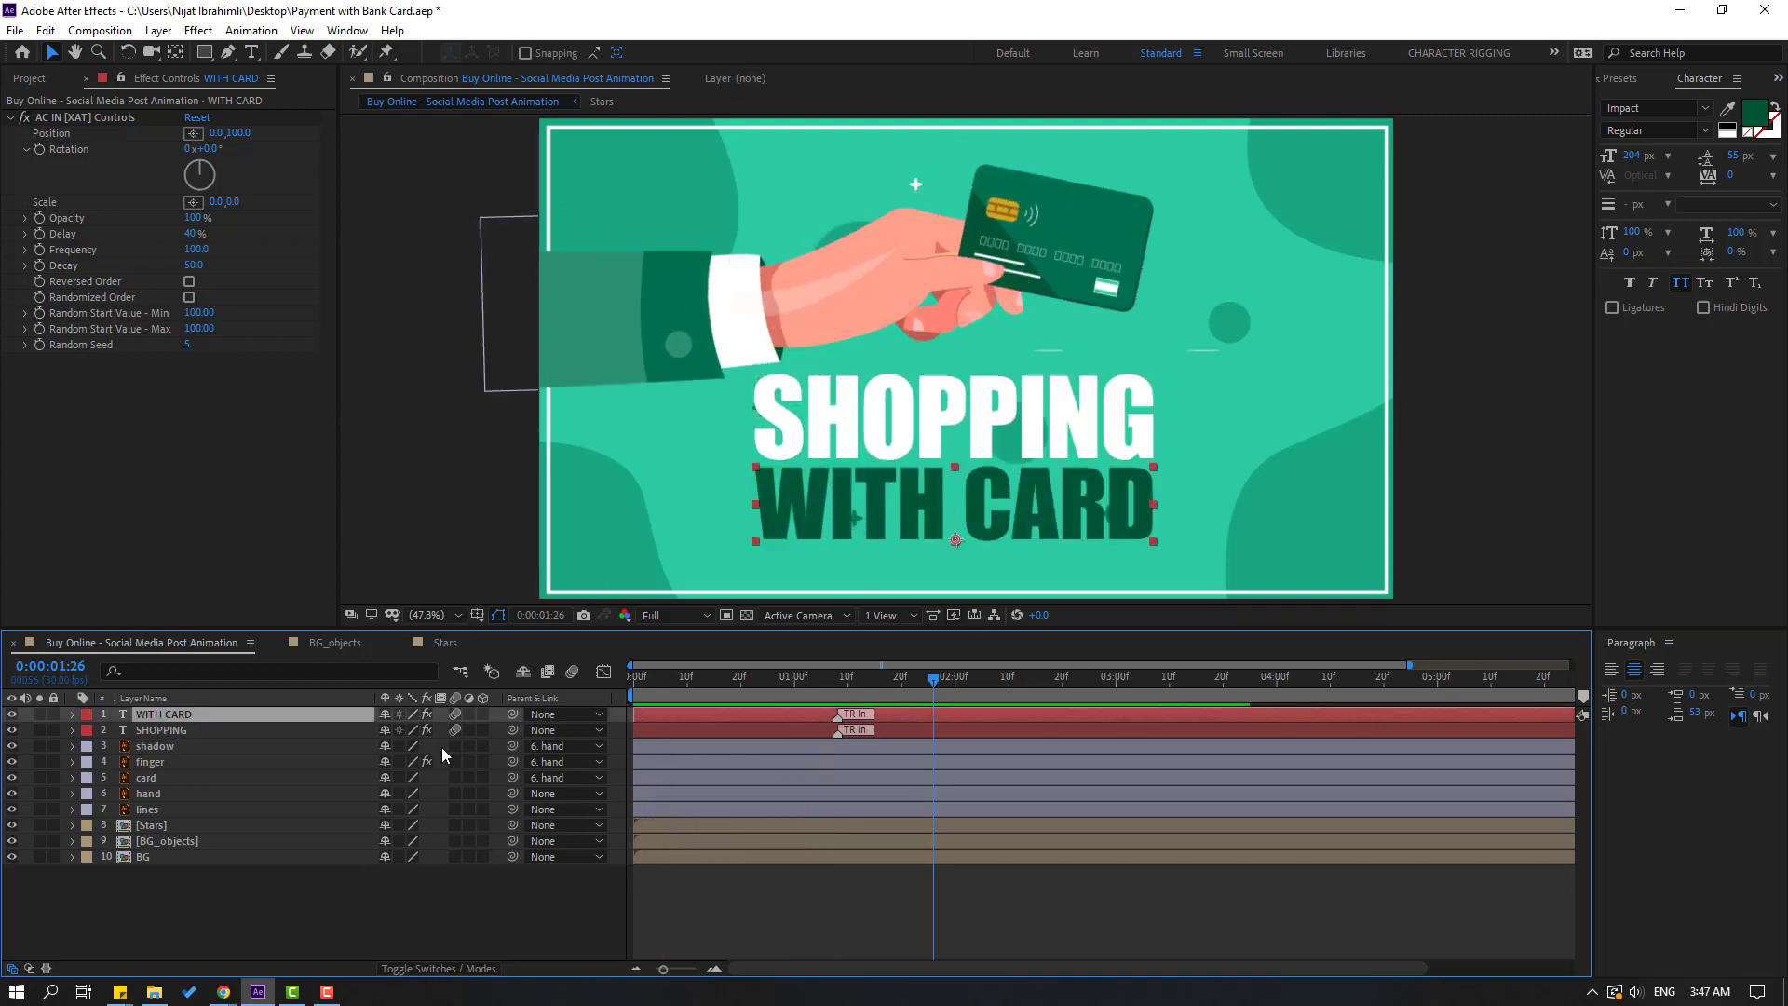
left_click_drag(675, 713, 710, 714)
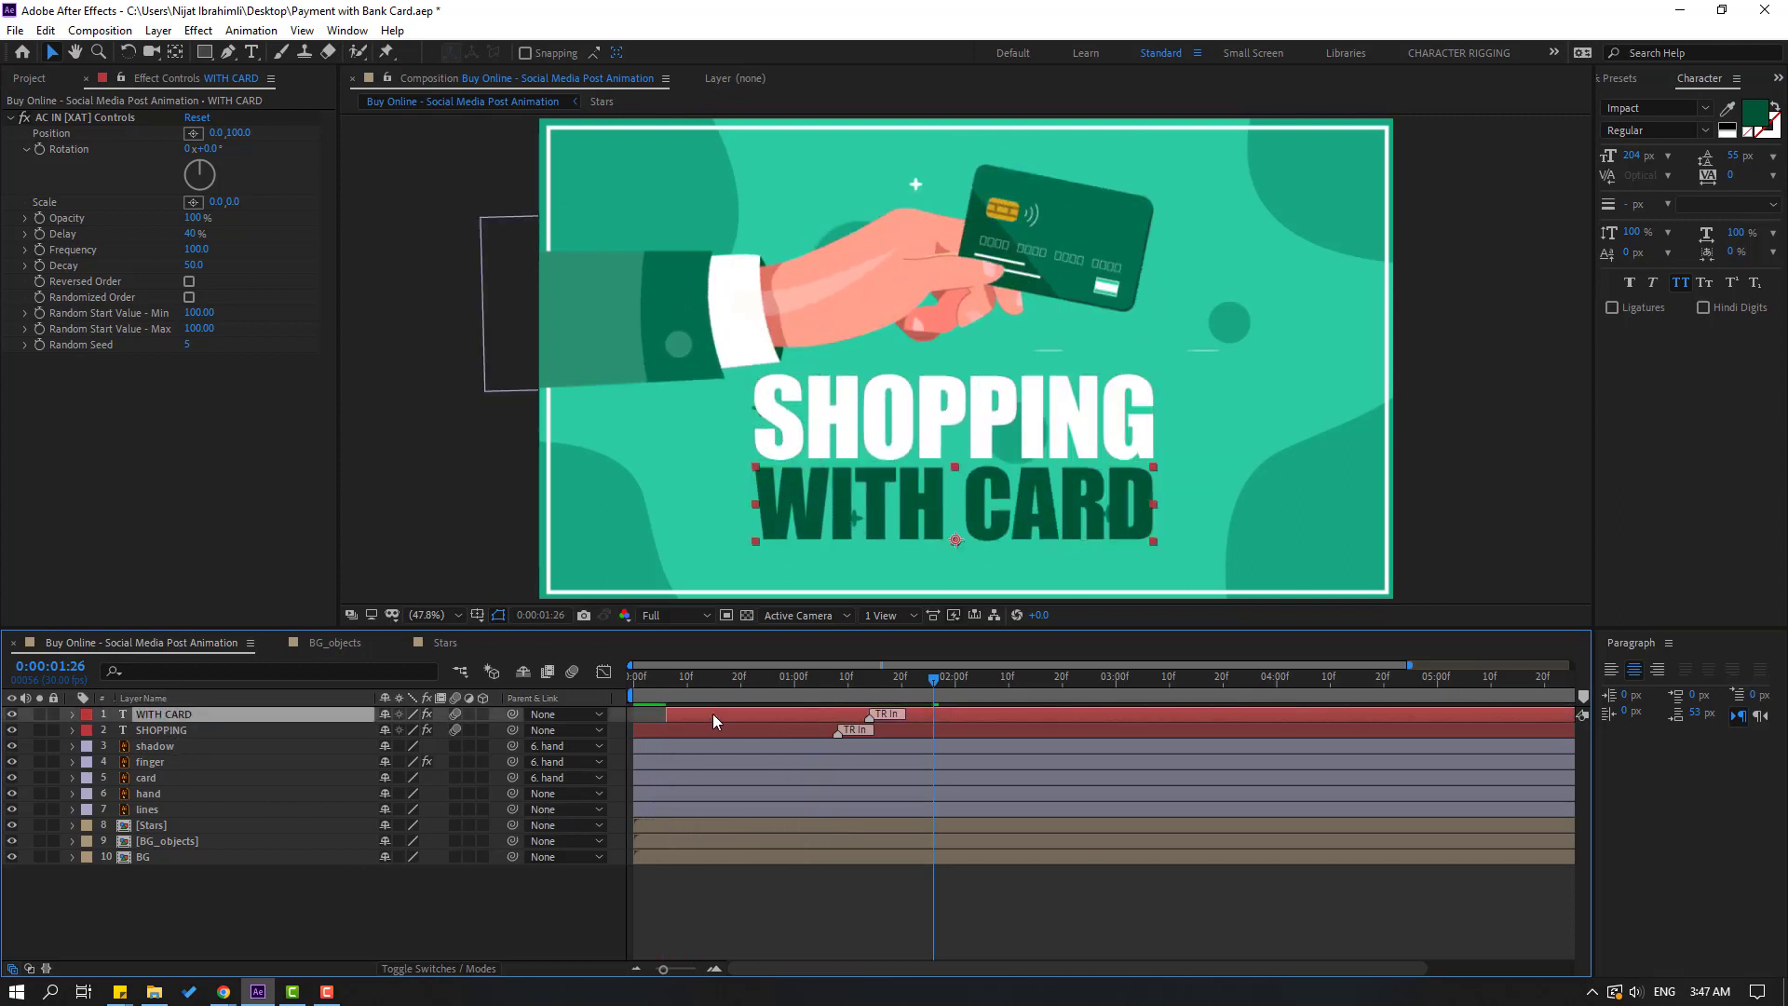
key("space")
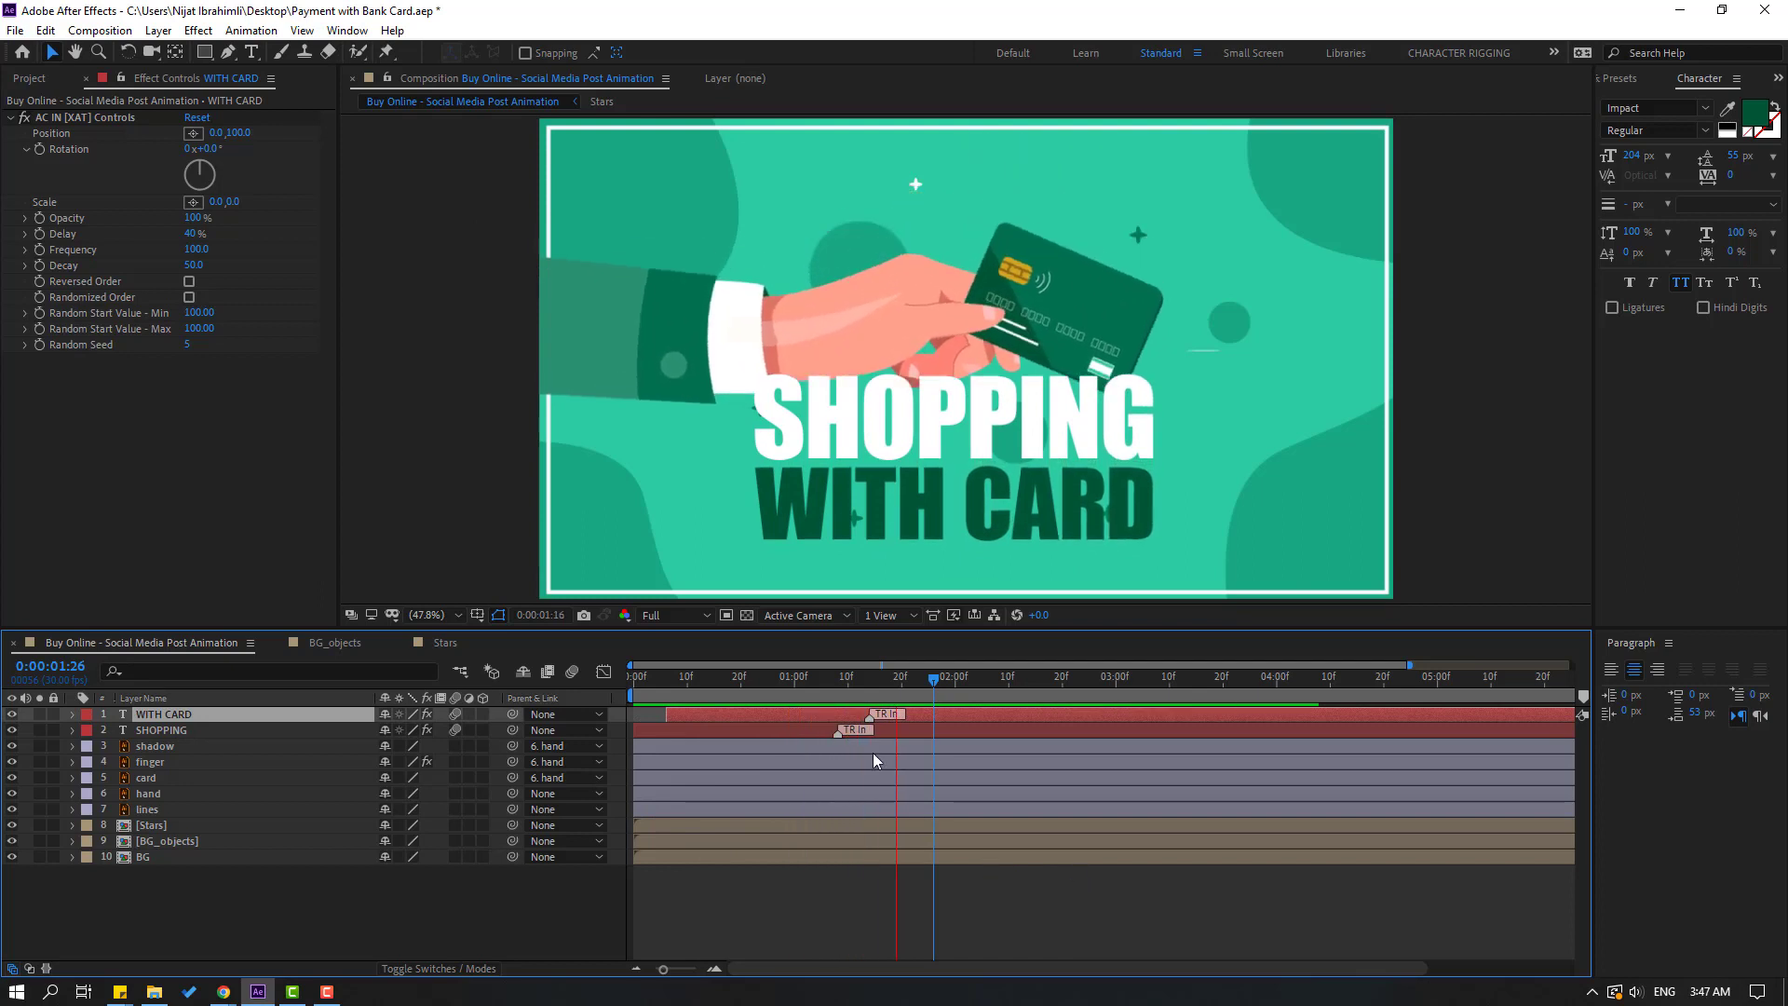
key("space")
Step: Move the text entrance marker later, preview again, and delete the lines layer
left_click_drag(839, 732, 919, 717)
key("space")
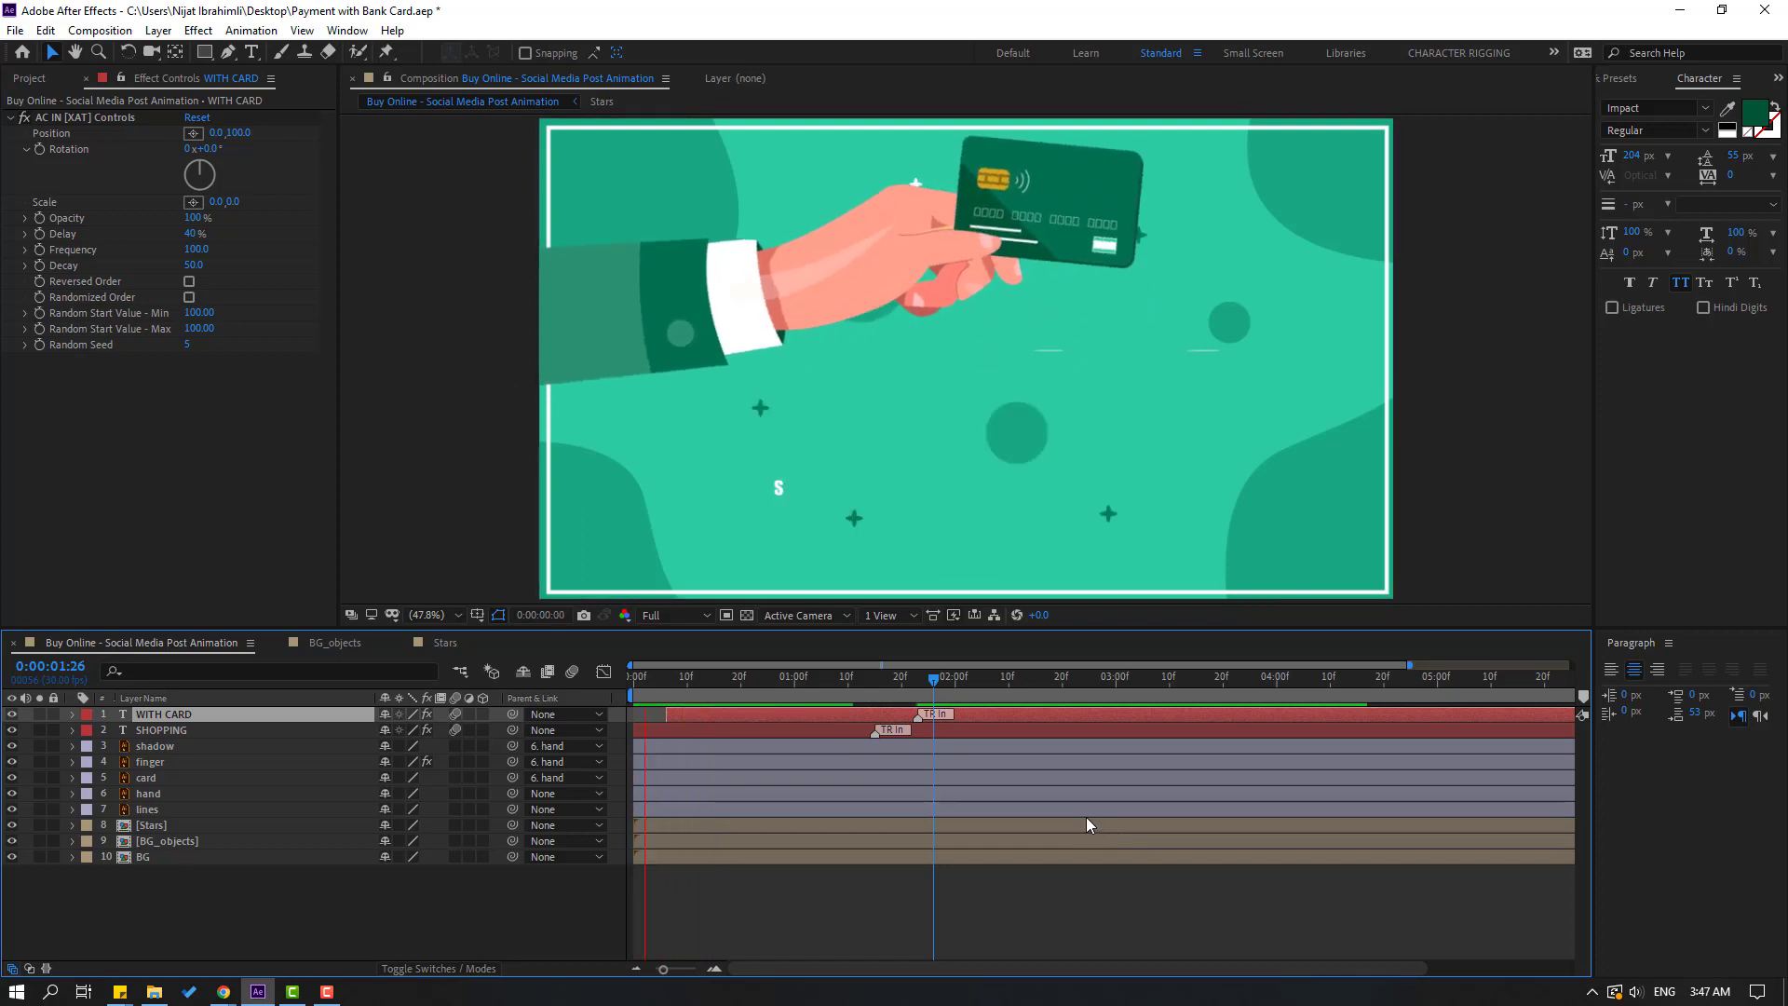
key("space")
key("space")
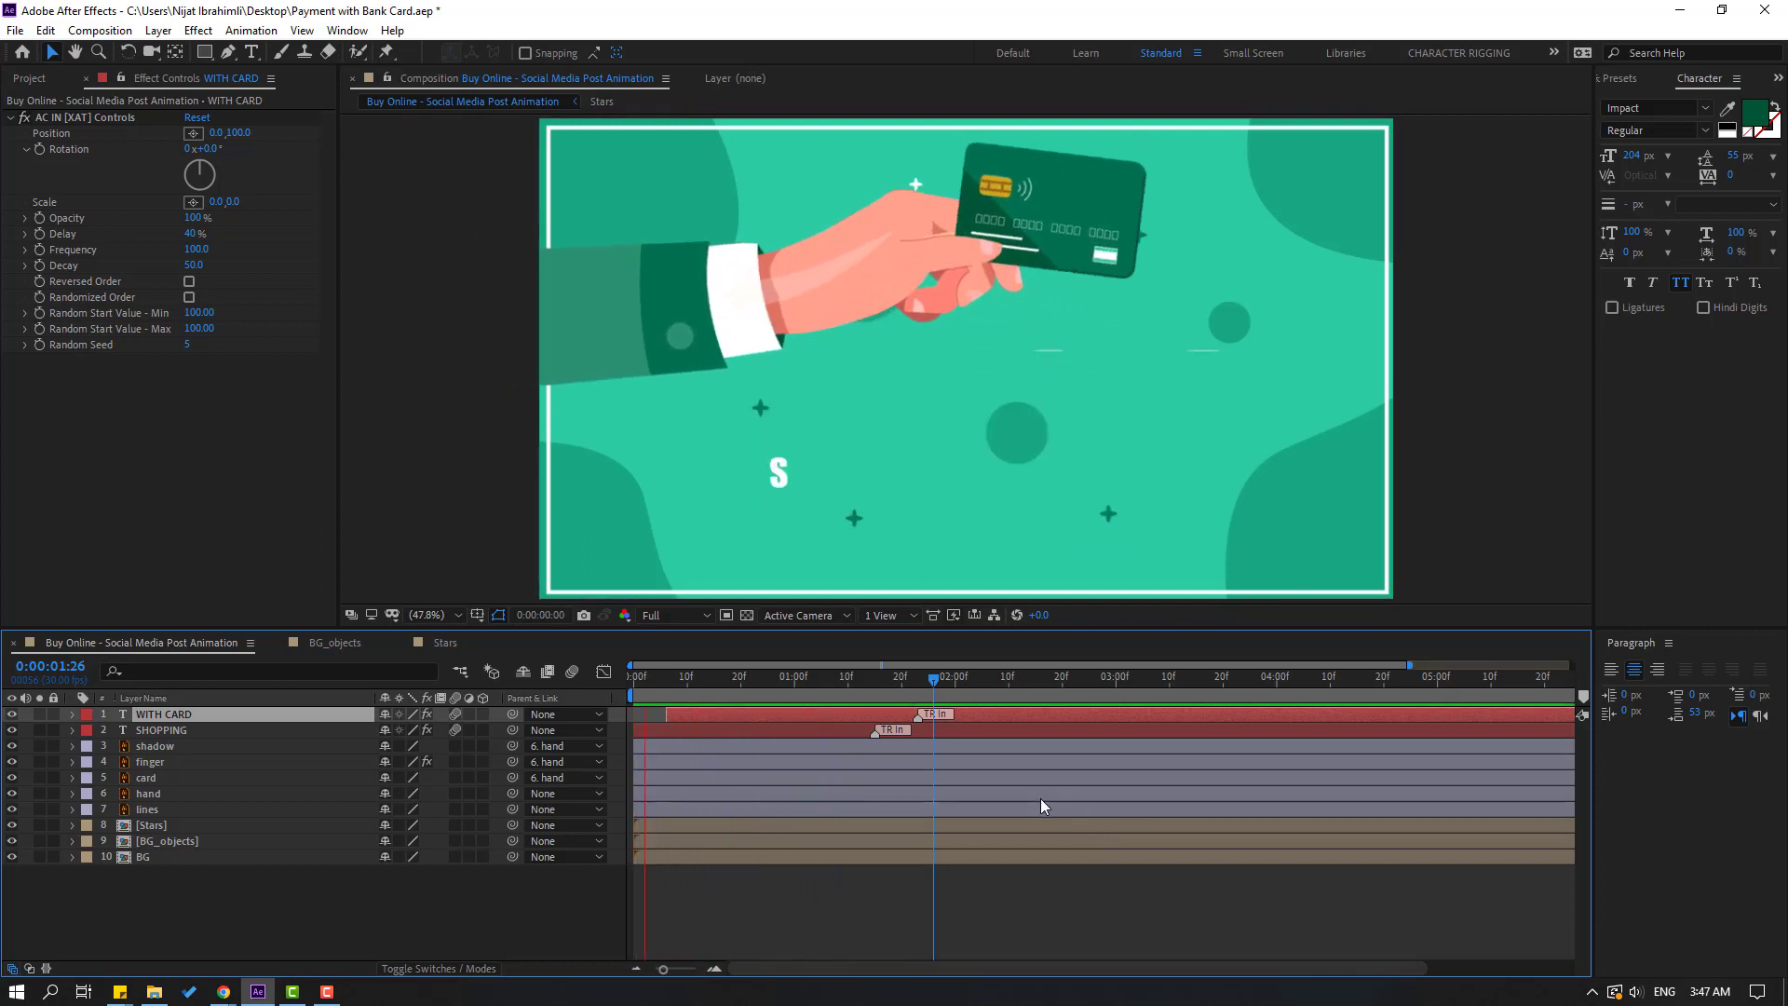
left_click(145, 812)
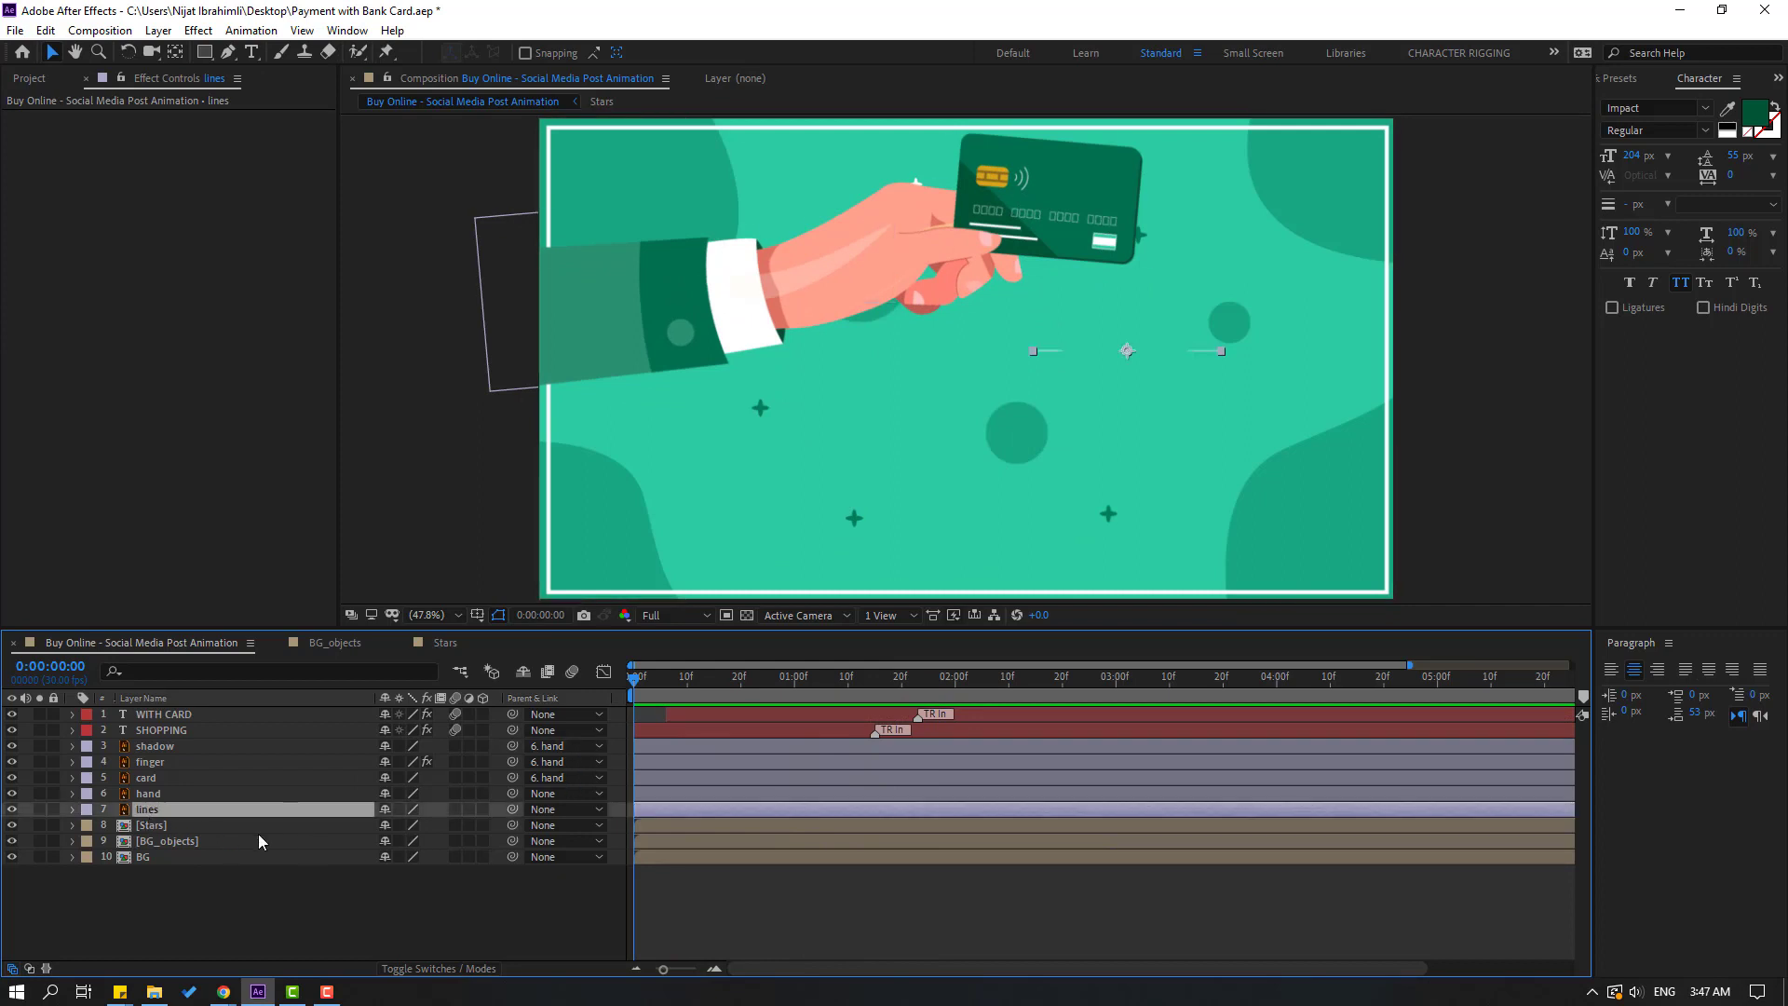
key("Delete")
Step: In Pre-comp 1, hide BG_line and draw a rectangle spanning the whole composition
double_click(142, 841)
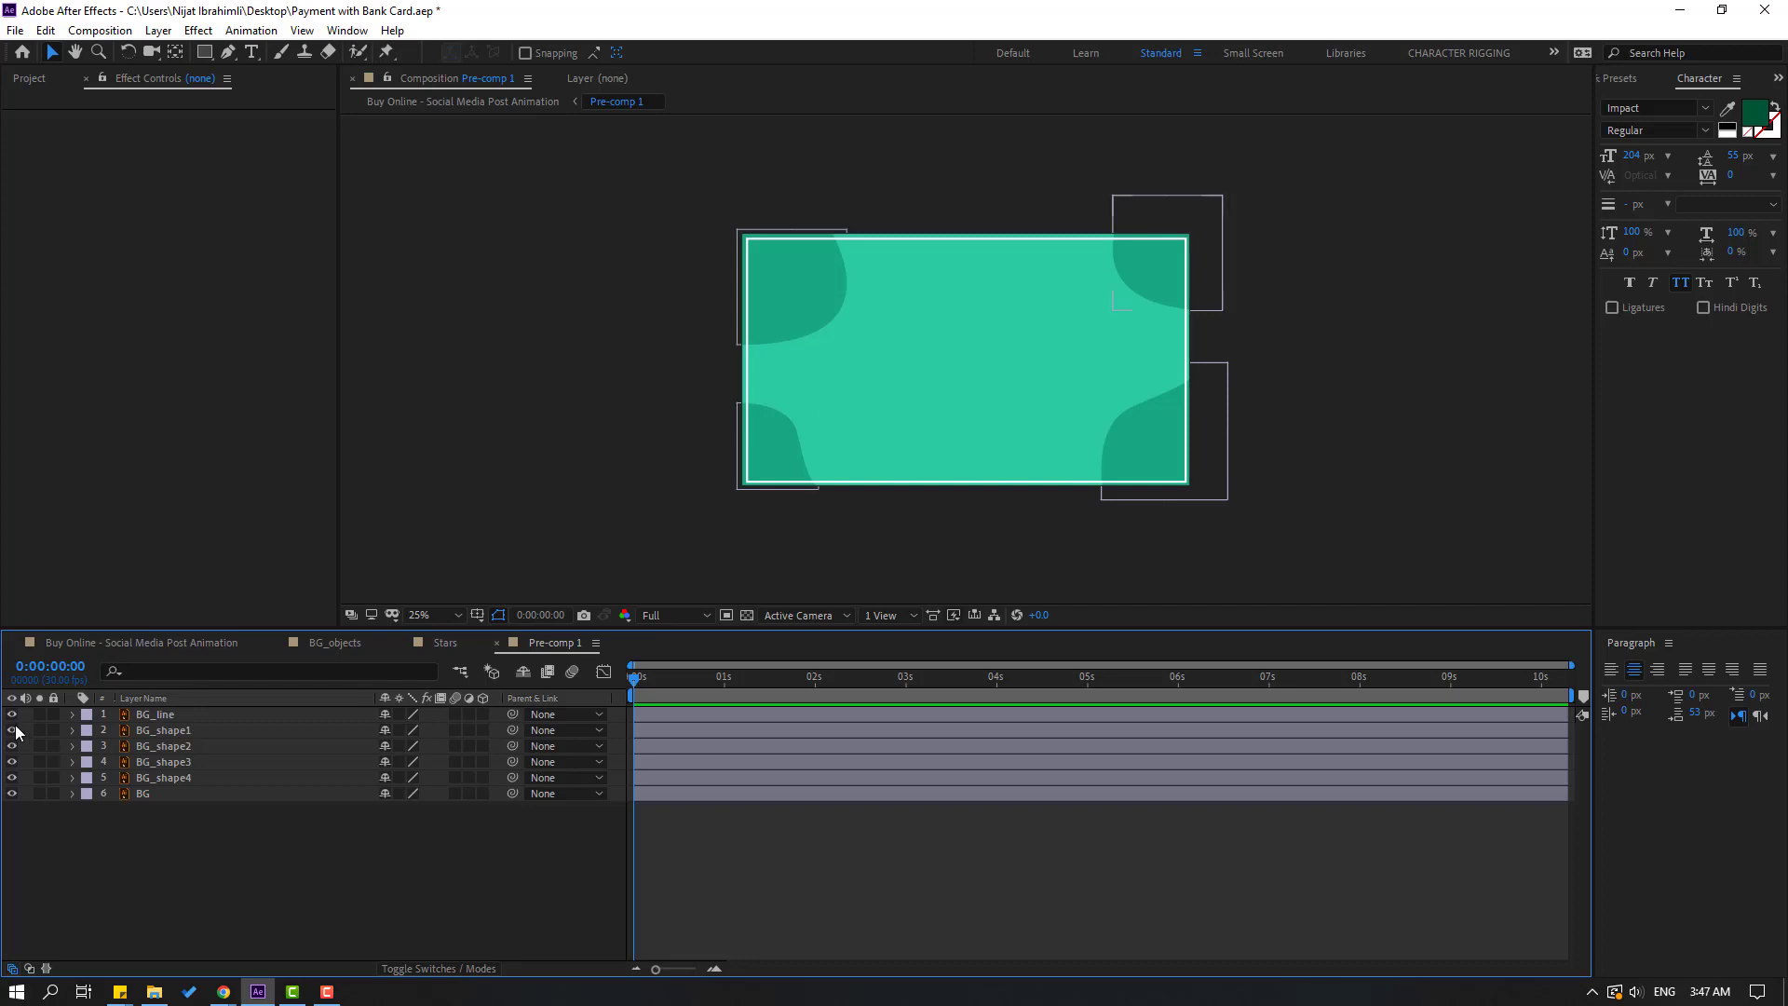
left_click(11, 715)
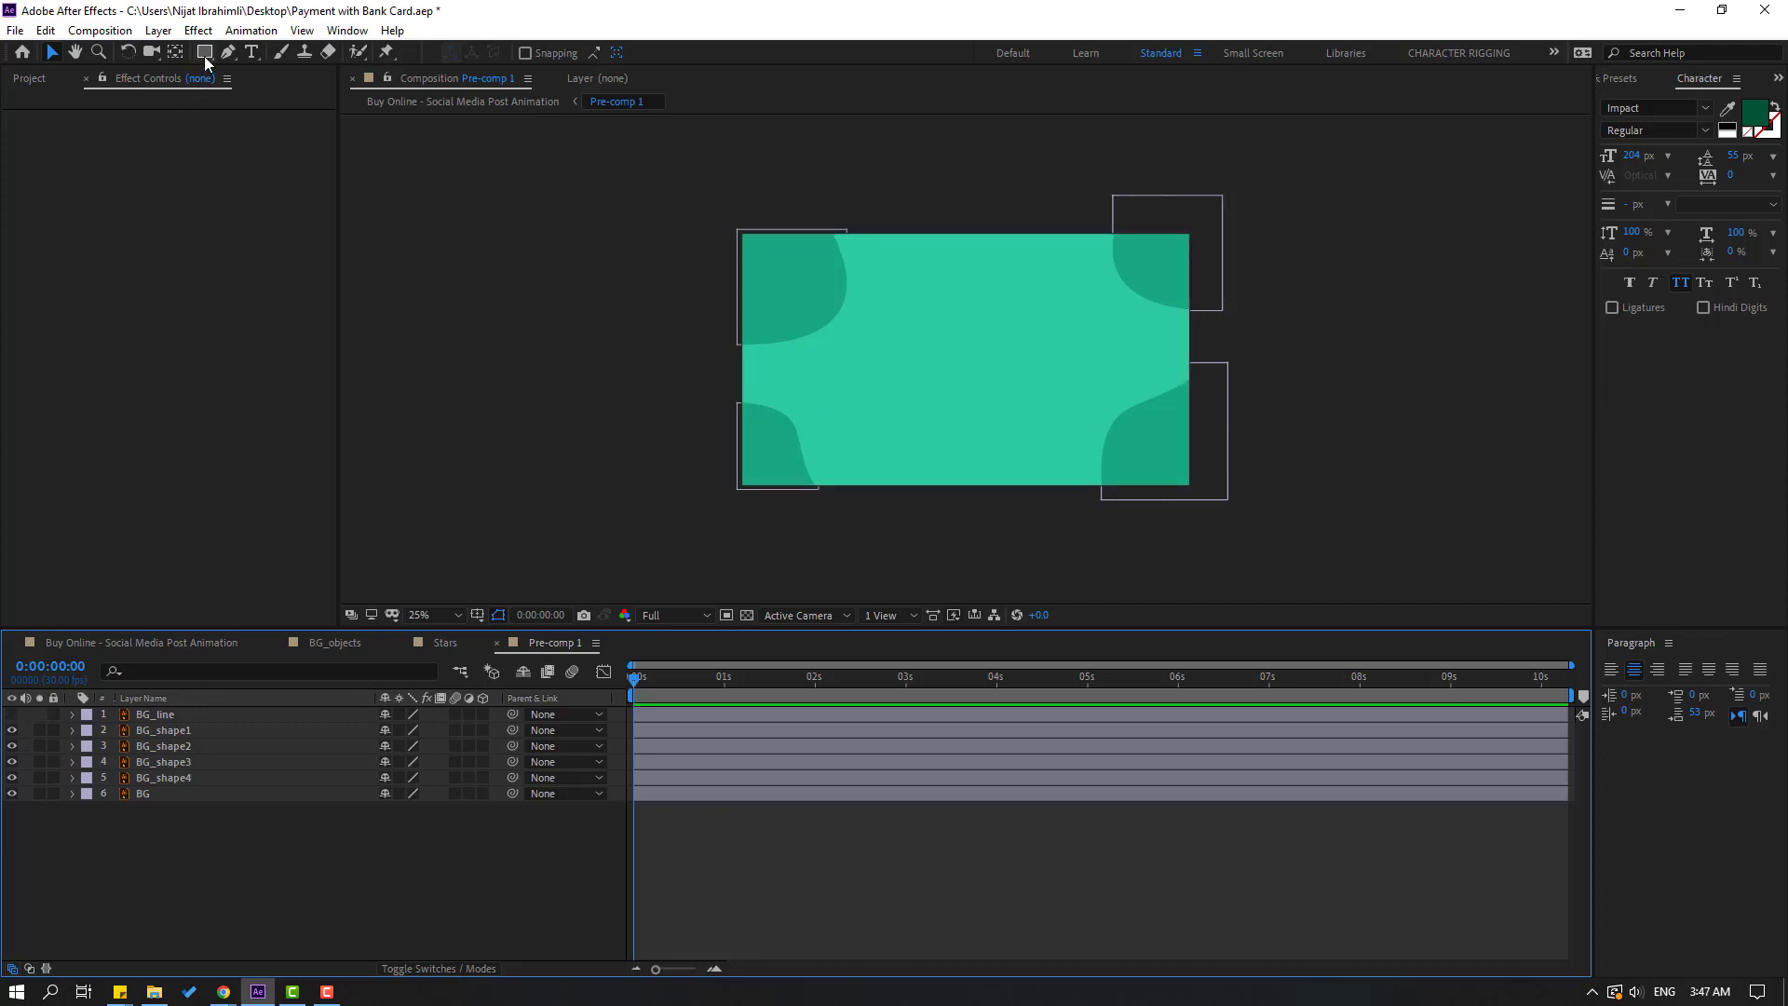
left_click(204, 56)
scroll(753, 349, "up", 2)
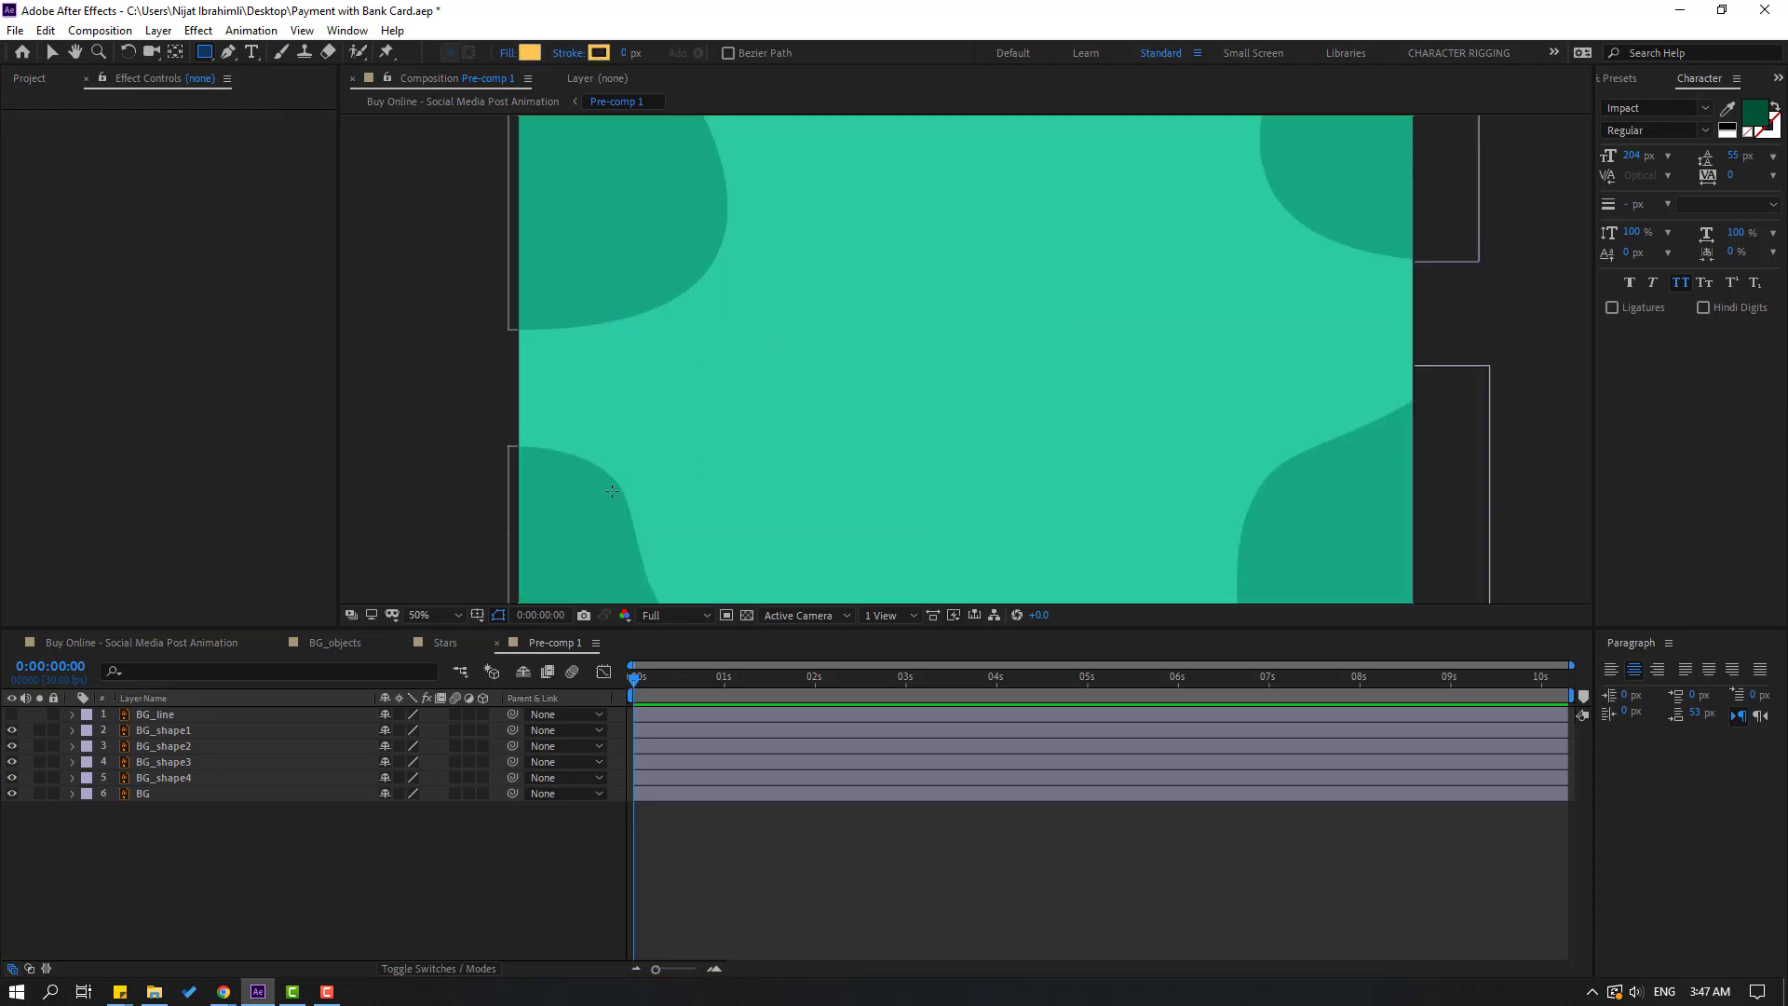
left_click(434, 615)
left_click(438, 652)
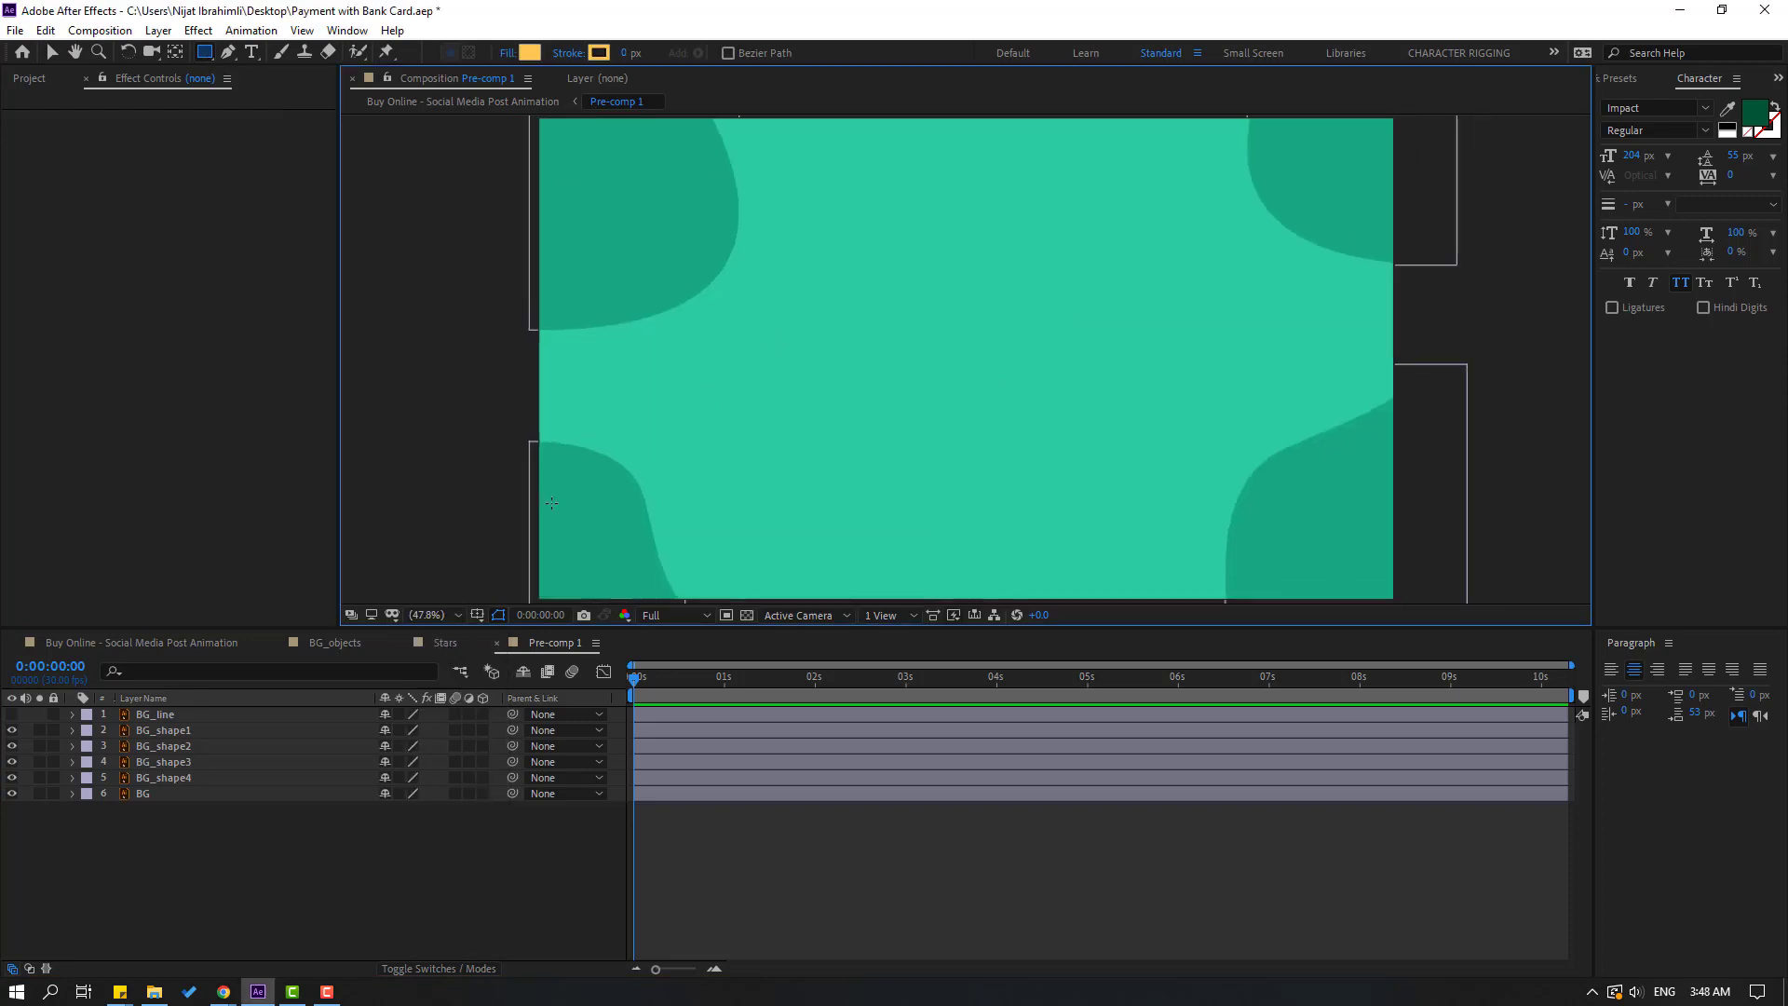
mouse_move(545, 122)
left_mouse_down()
mouse_move(590, 187)
mouse_move(1386, 592)
left_mouse_up()
Step: Give the rectangle no fill and a white FFFFFF stroke 10 px wide
left_click(51, 52)
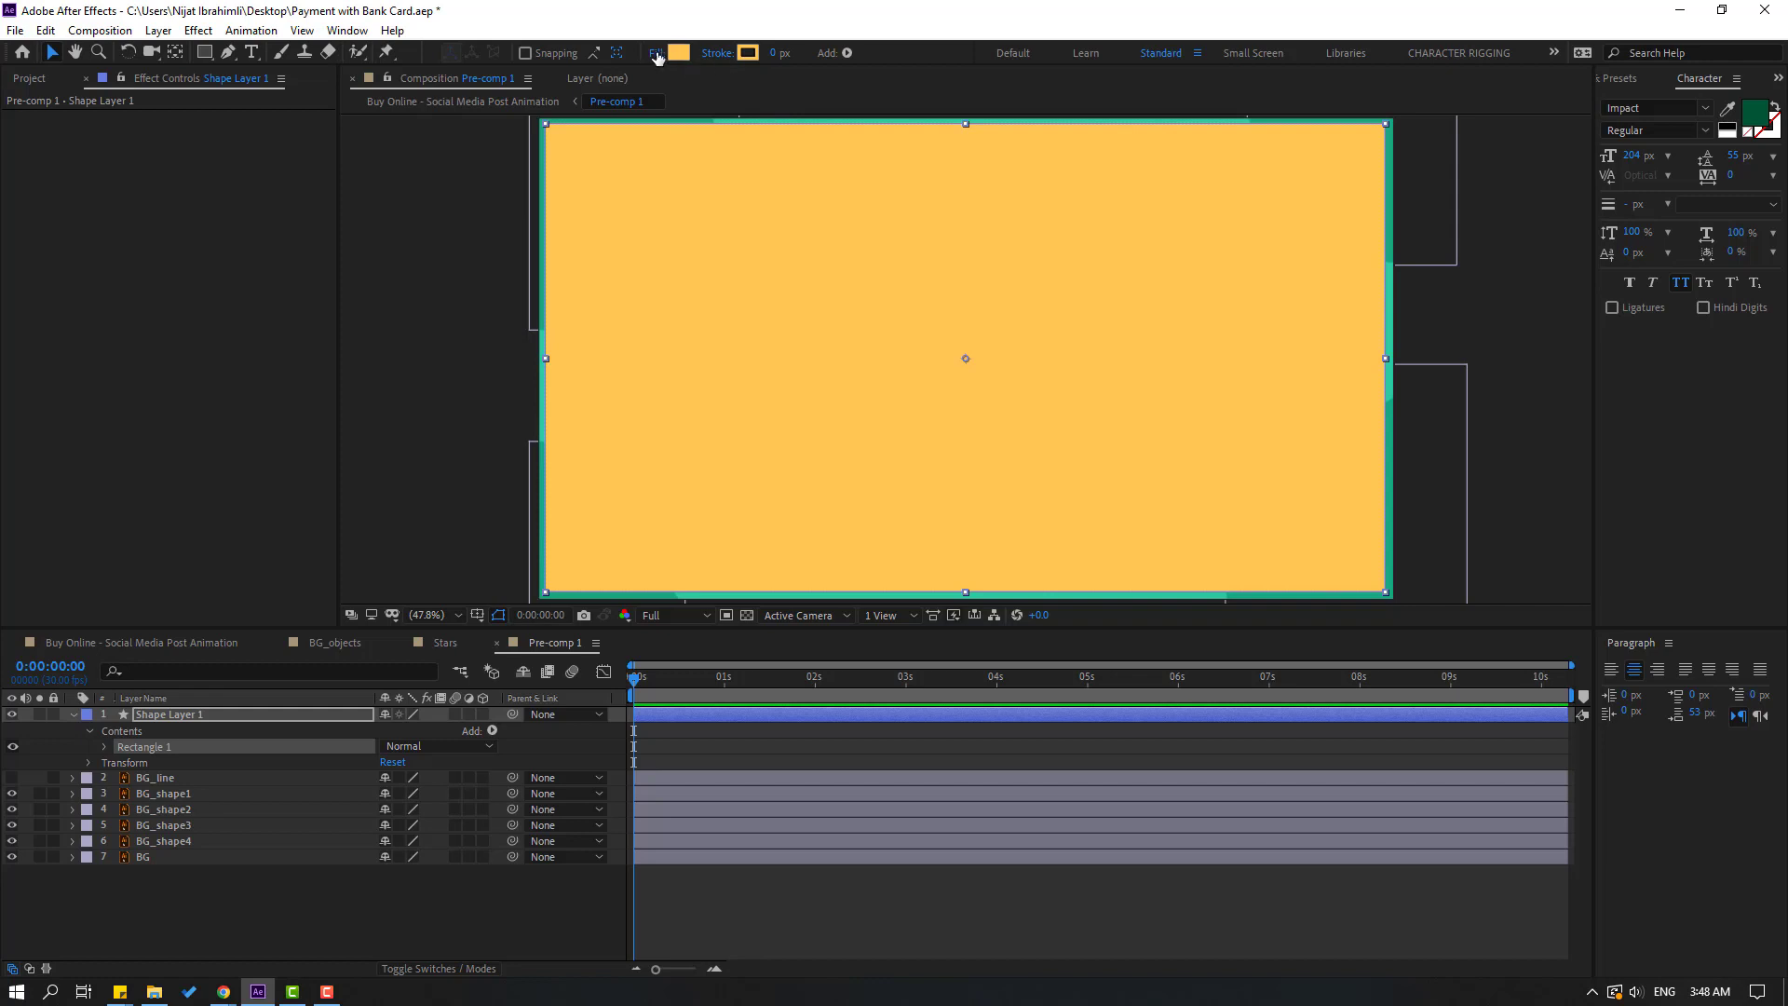
left_click(656, 52)
left_click(626, 433)
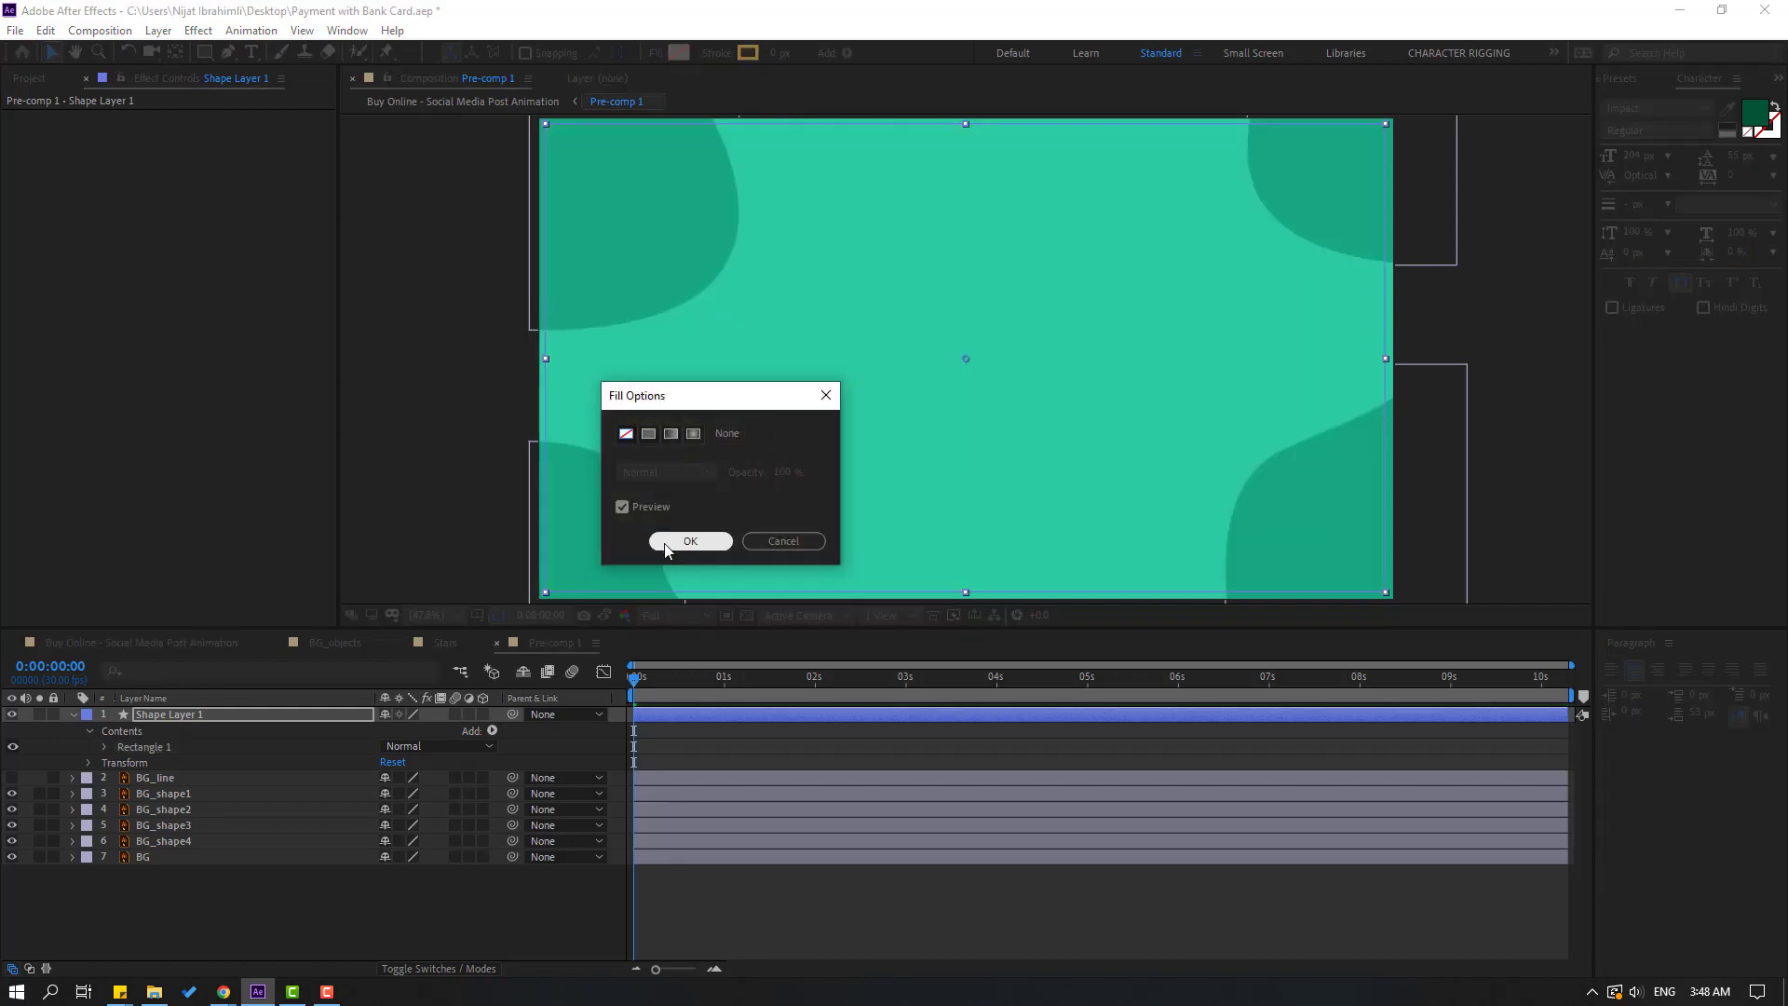
left_click(668, 543)
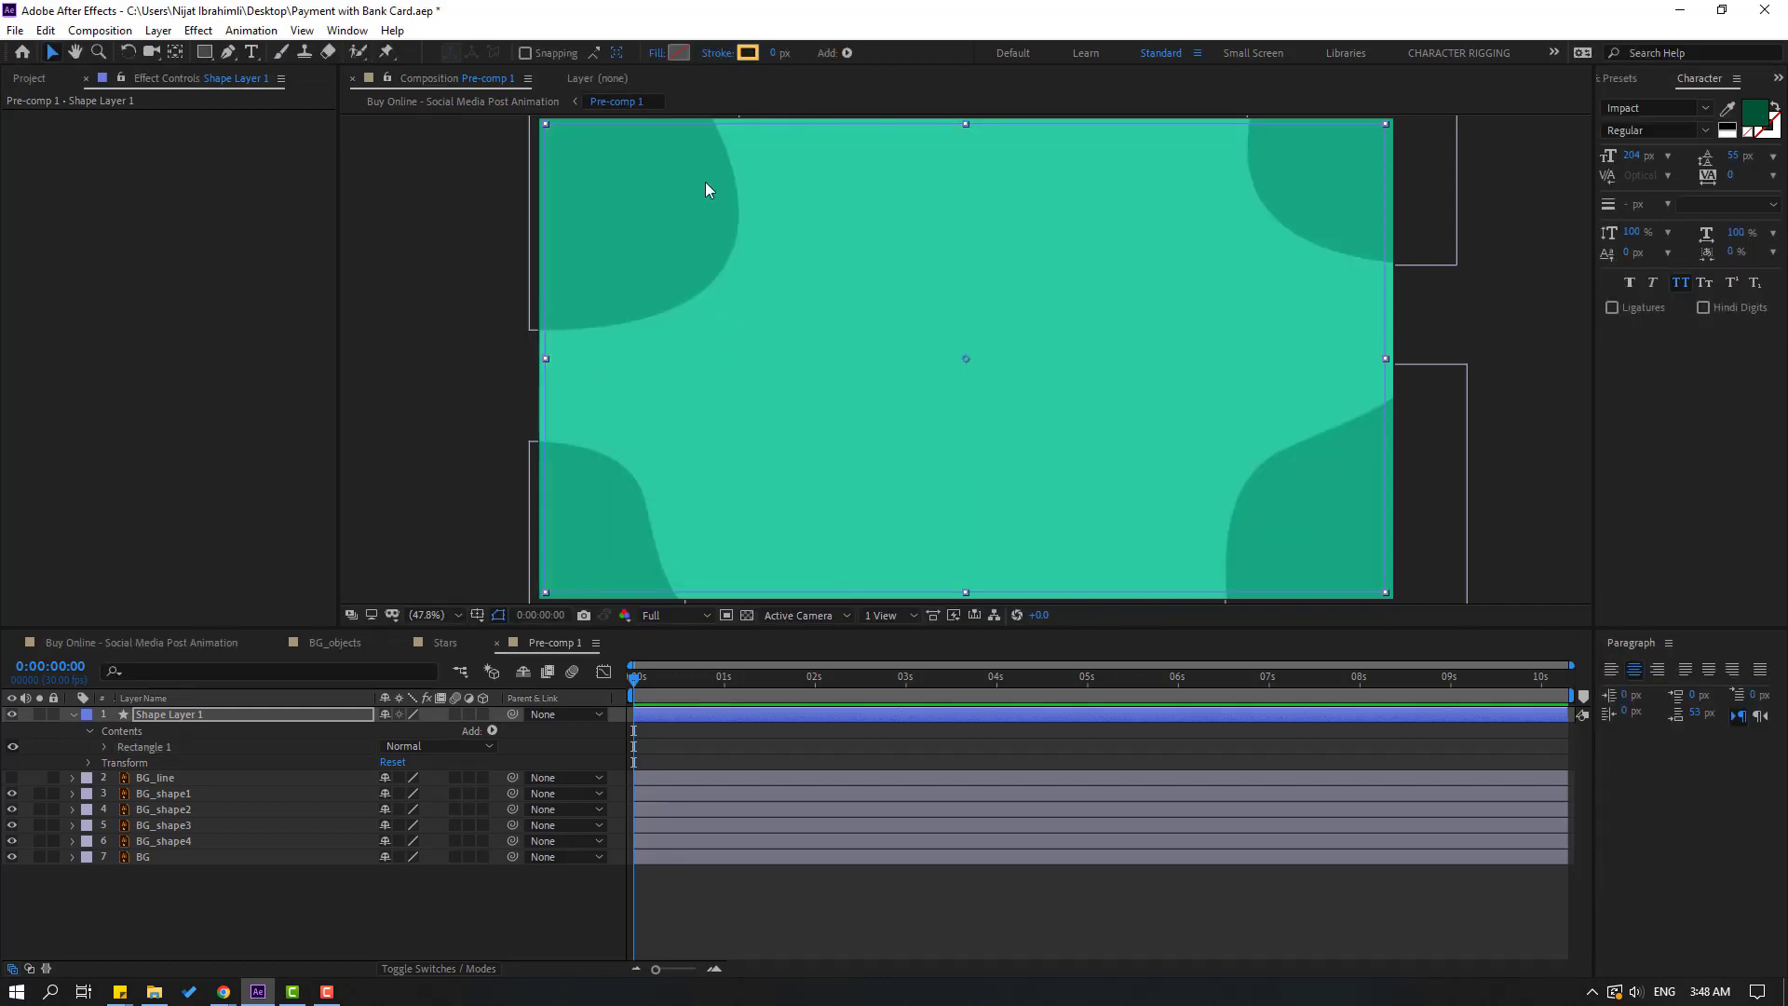
left_click(747, 53)
left_click_drag(952, 677, 841, 638)
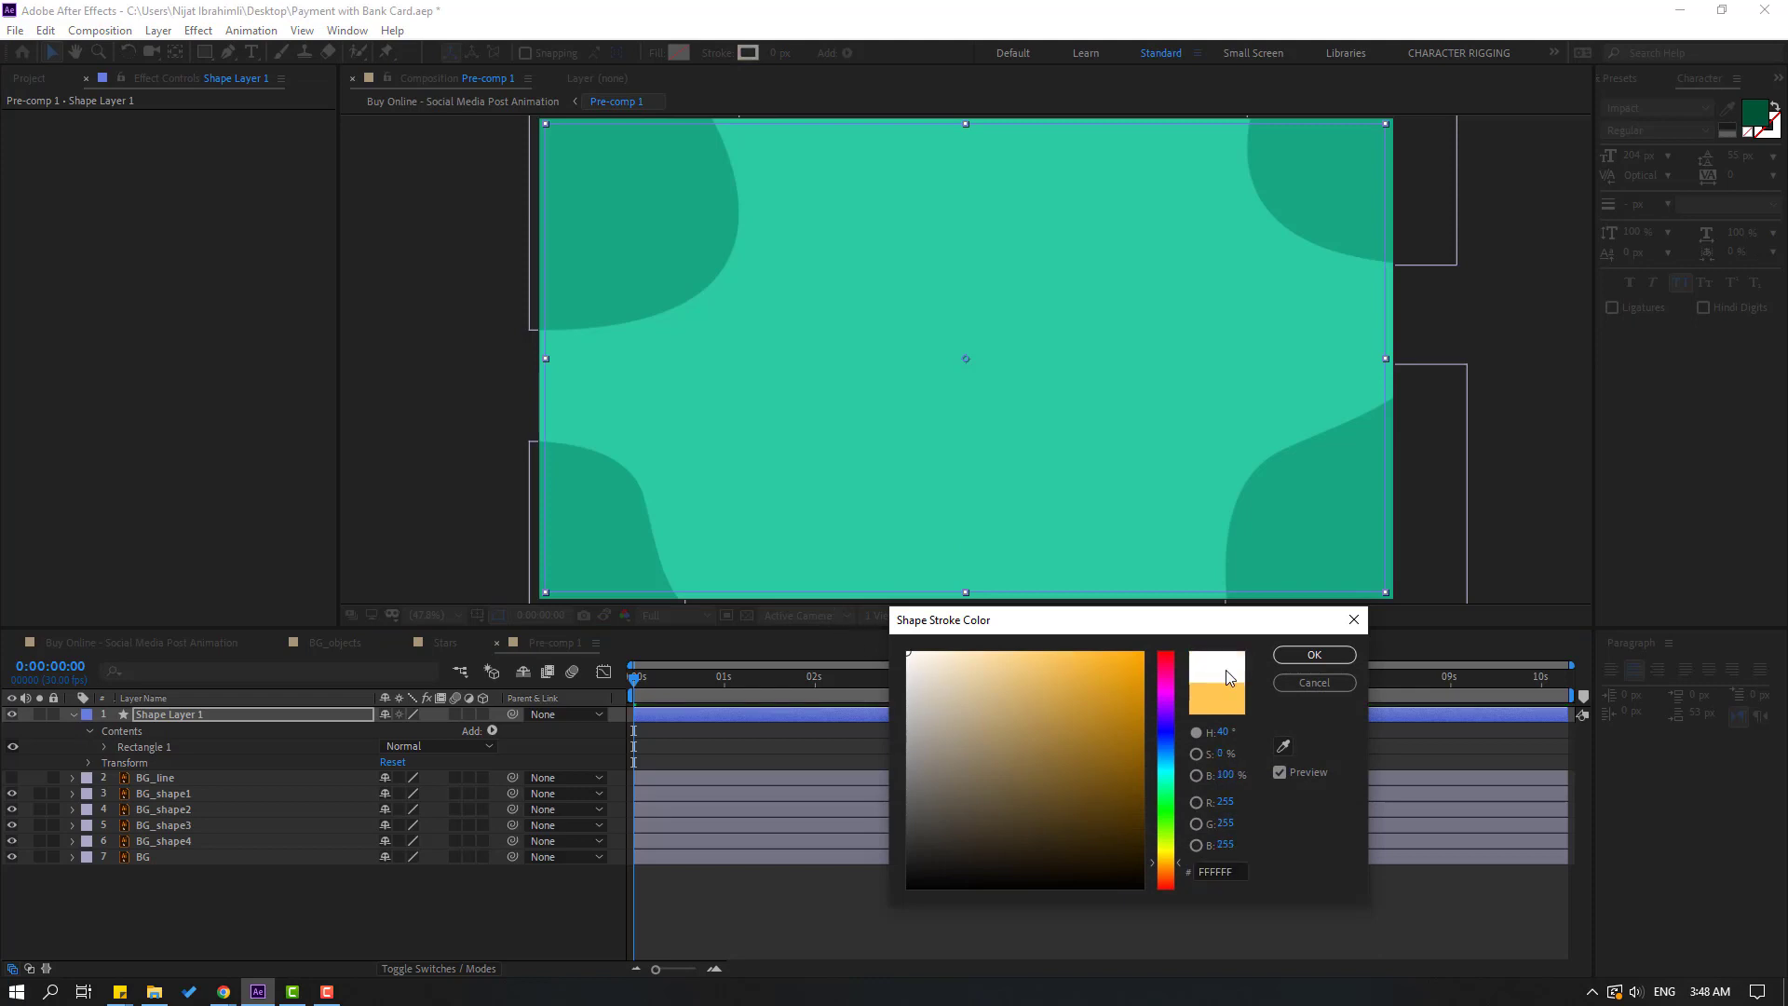
left_click(1304, 656)
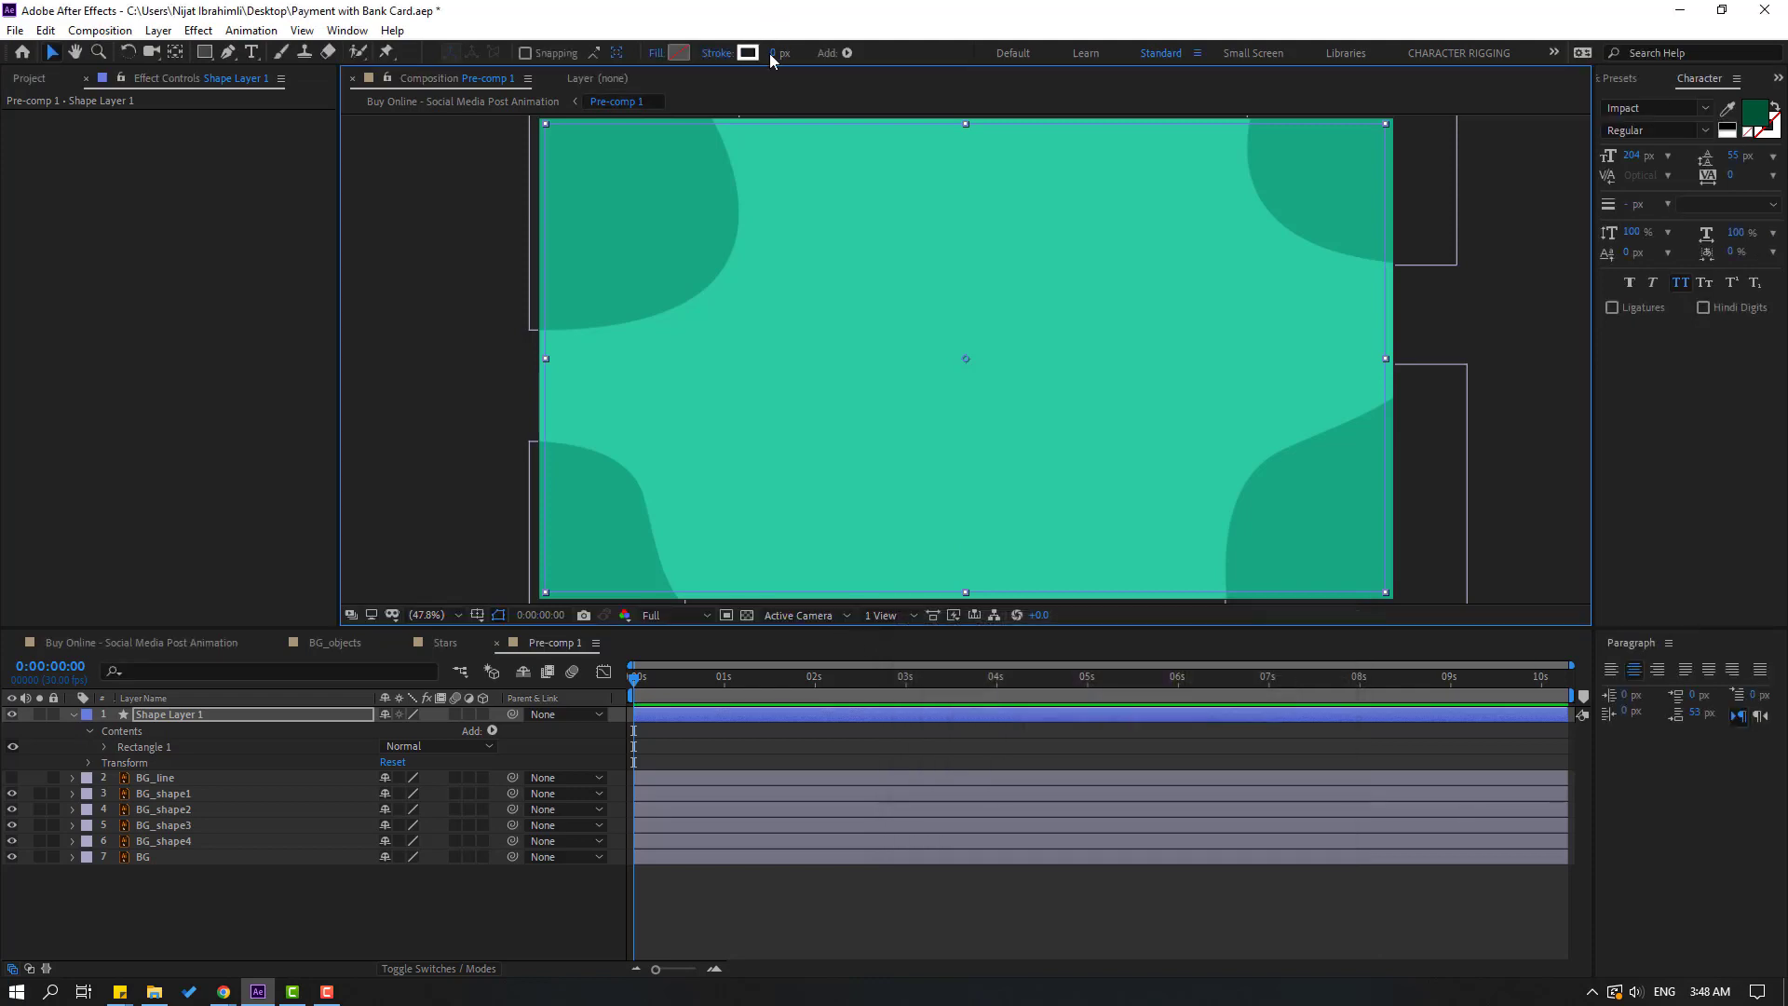
left_click_drag(784, 61, 828, 165)
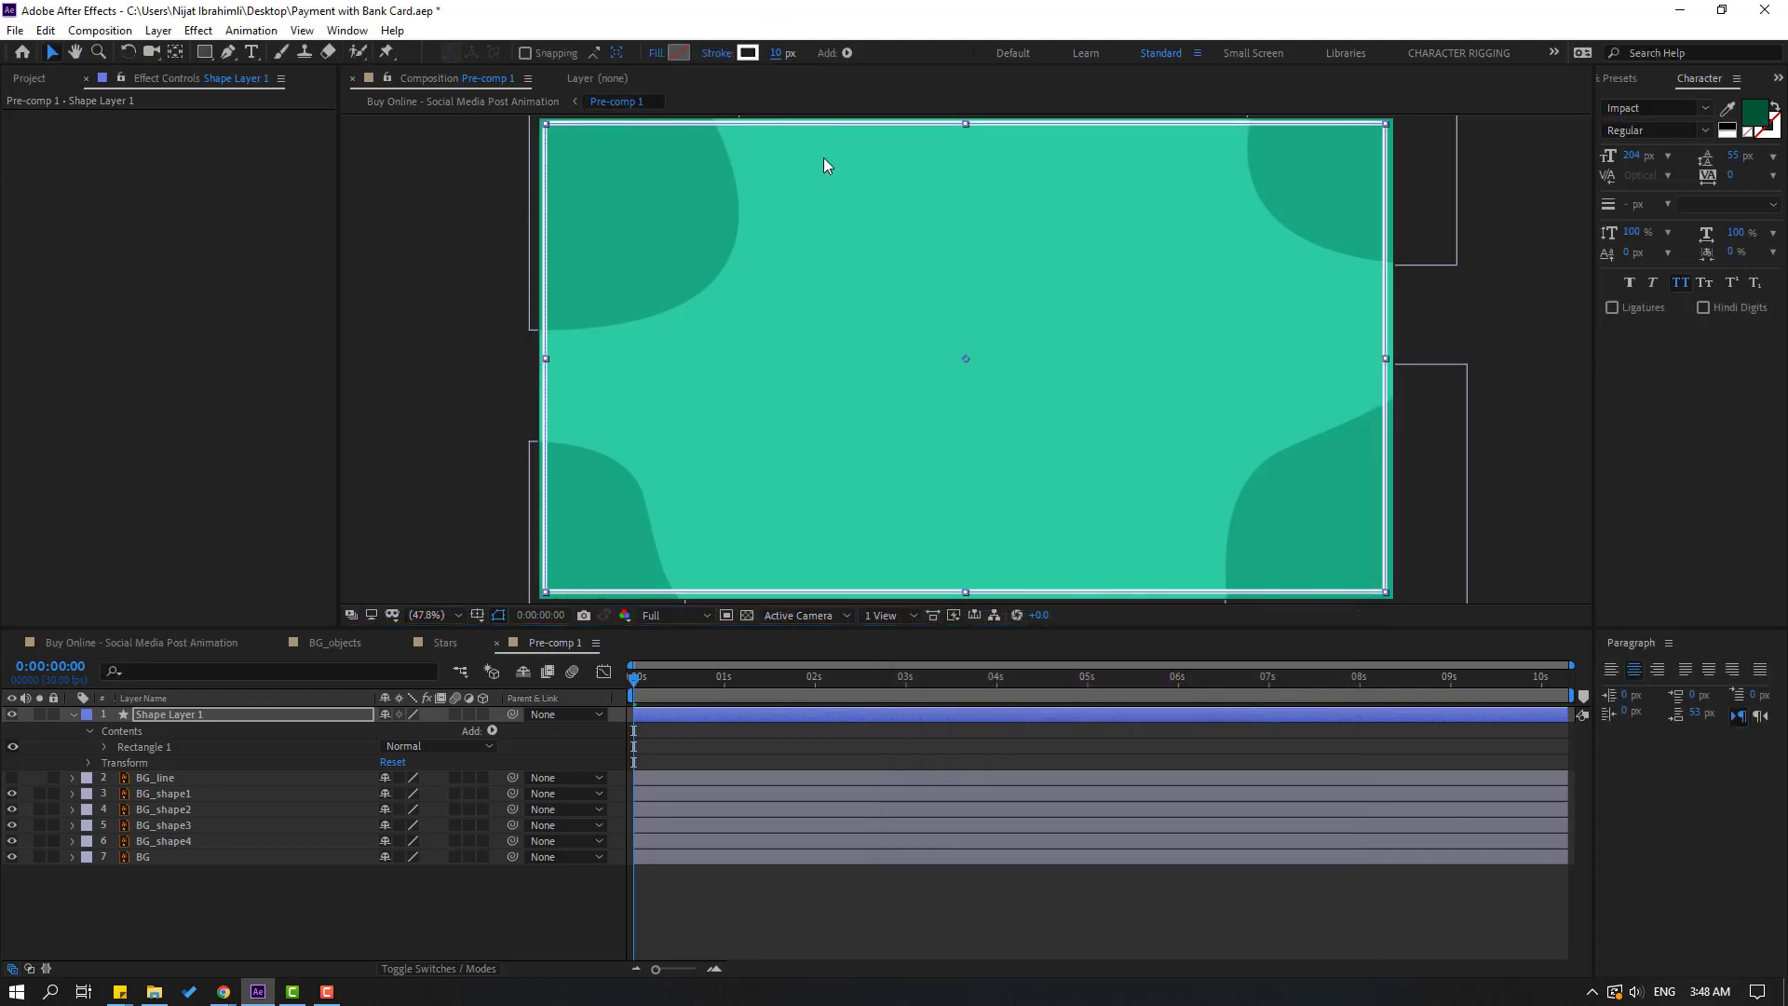
left_click(762, 905)
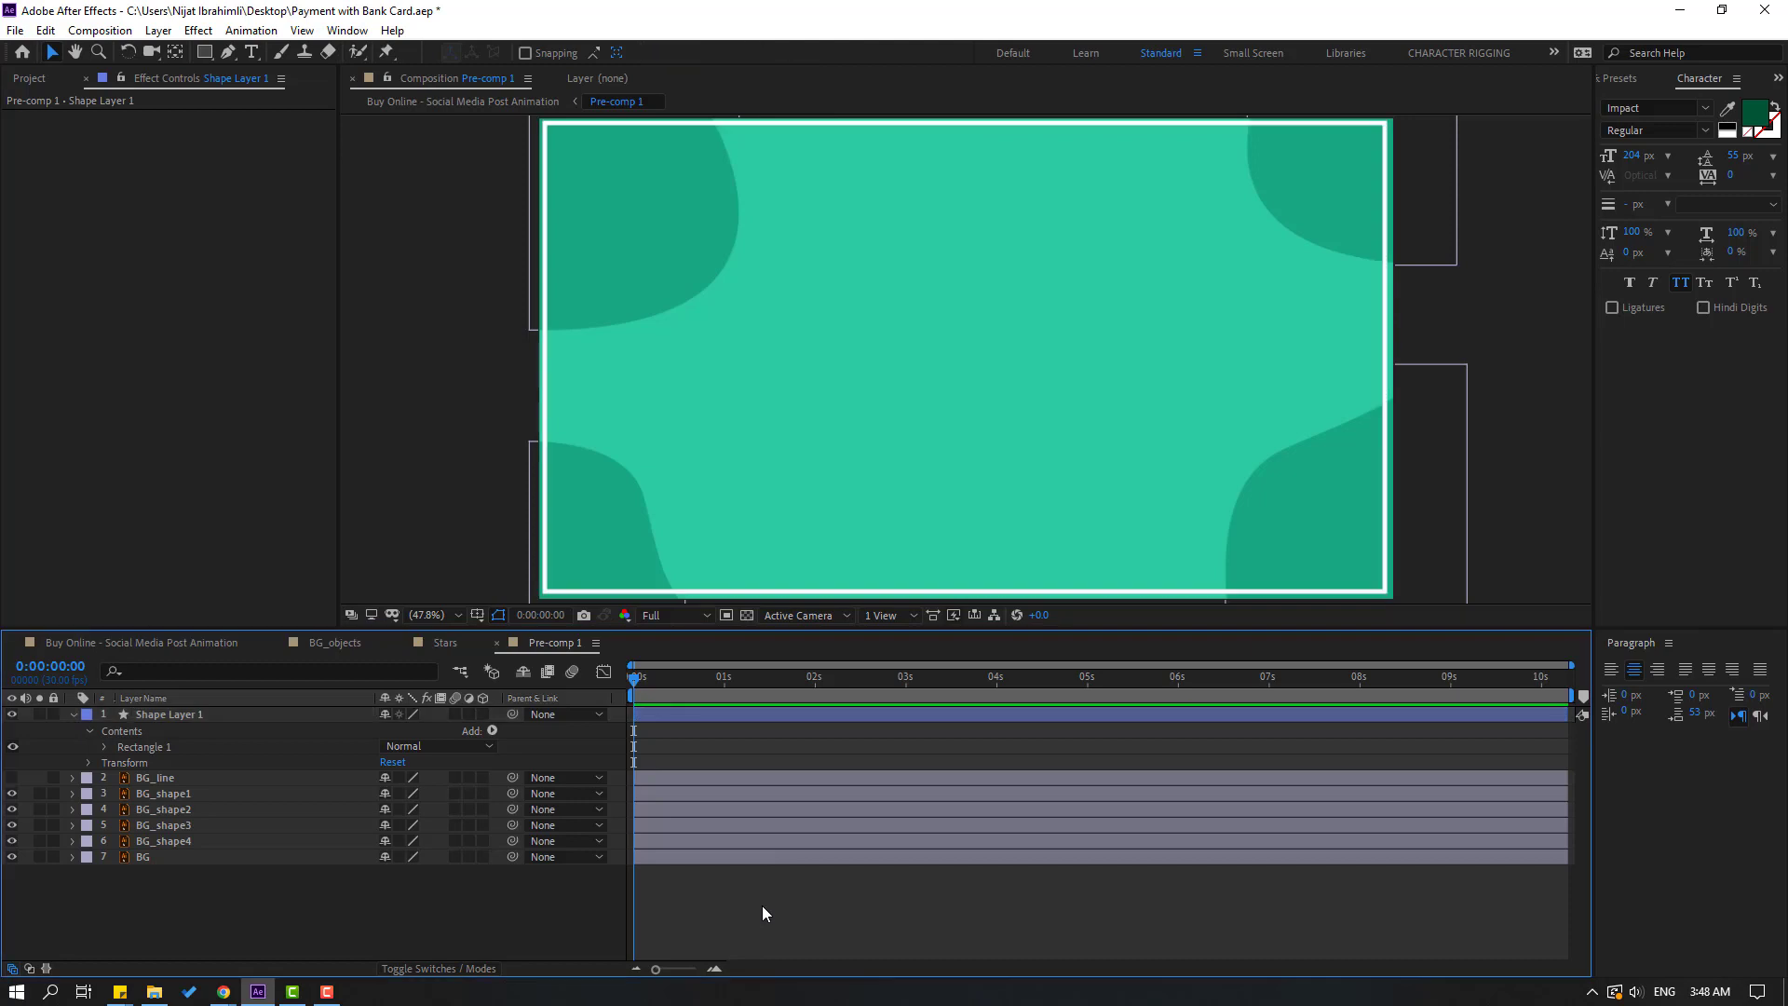
left_click(72, 714)
left_click(153, 715)
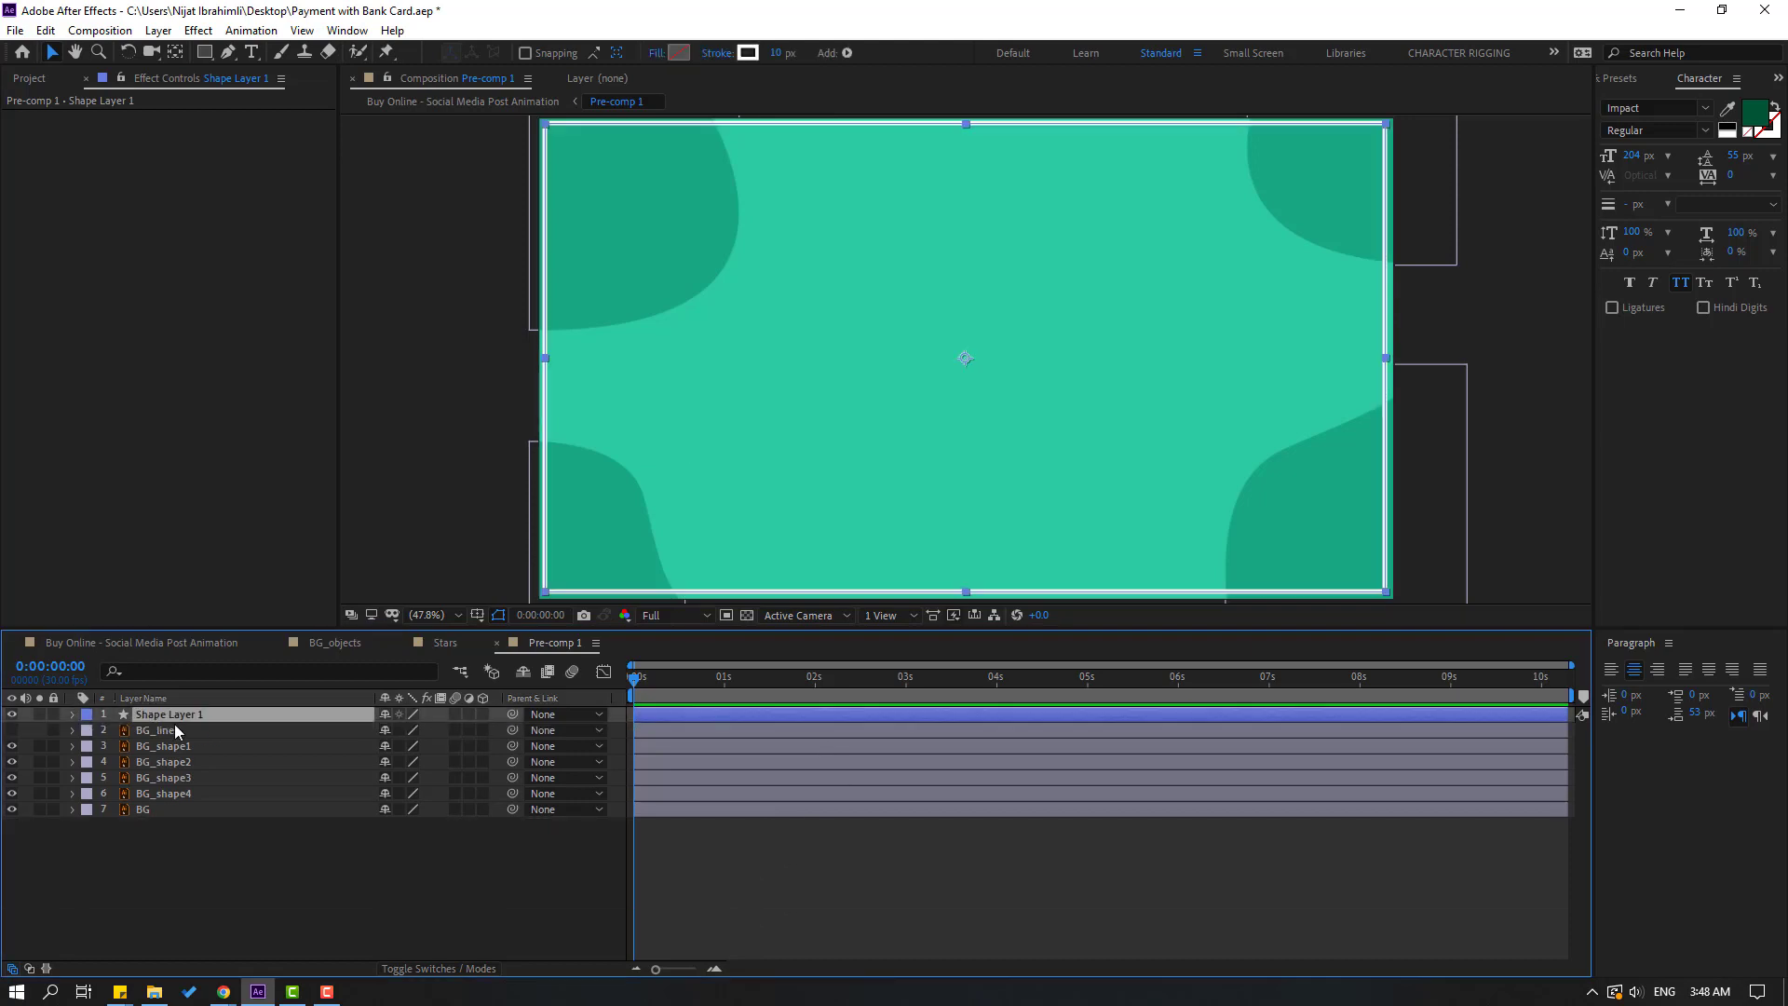
left_click(847, 54)
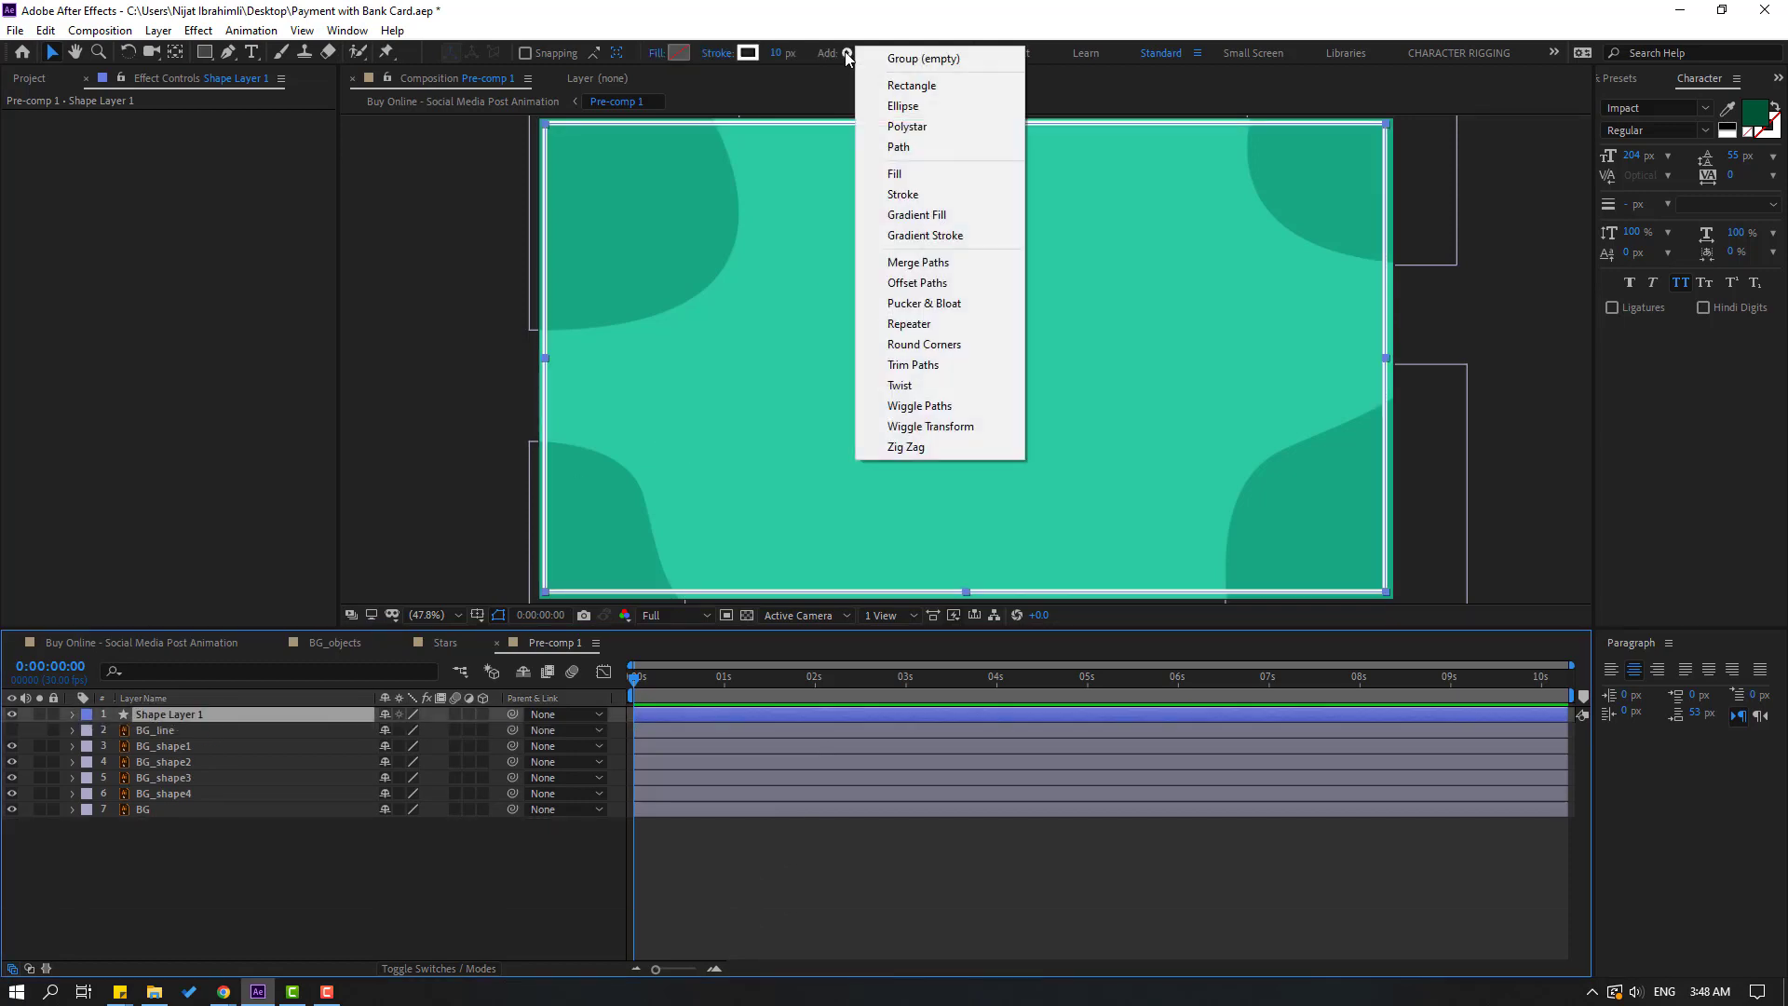
Step: Add Trim Paths and keyframe End from 0% at 0s to 100% at 7s, ending the work area there
left_click(925, 370)
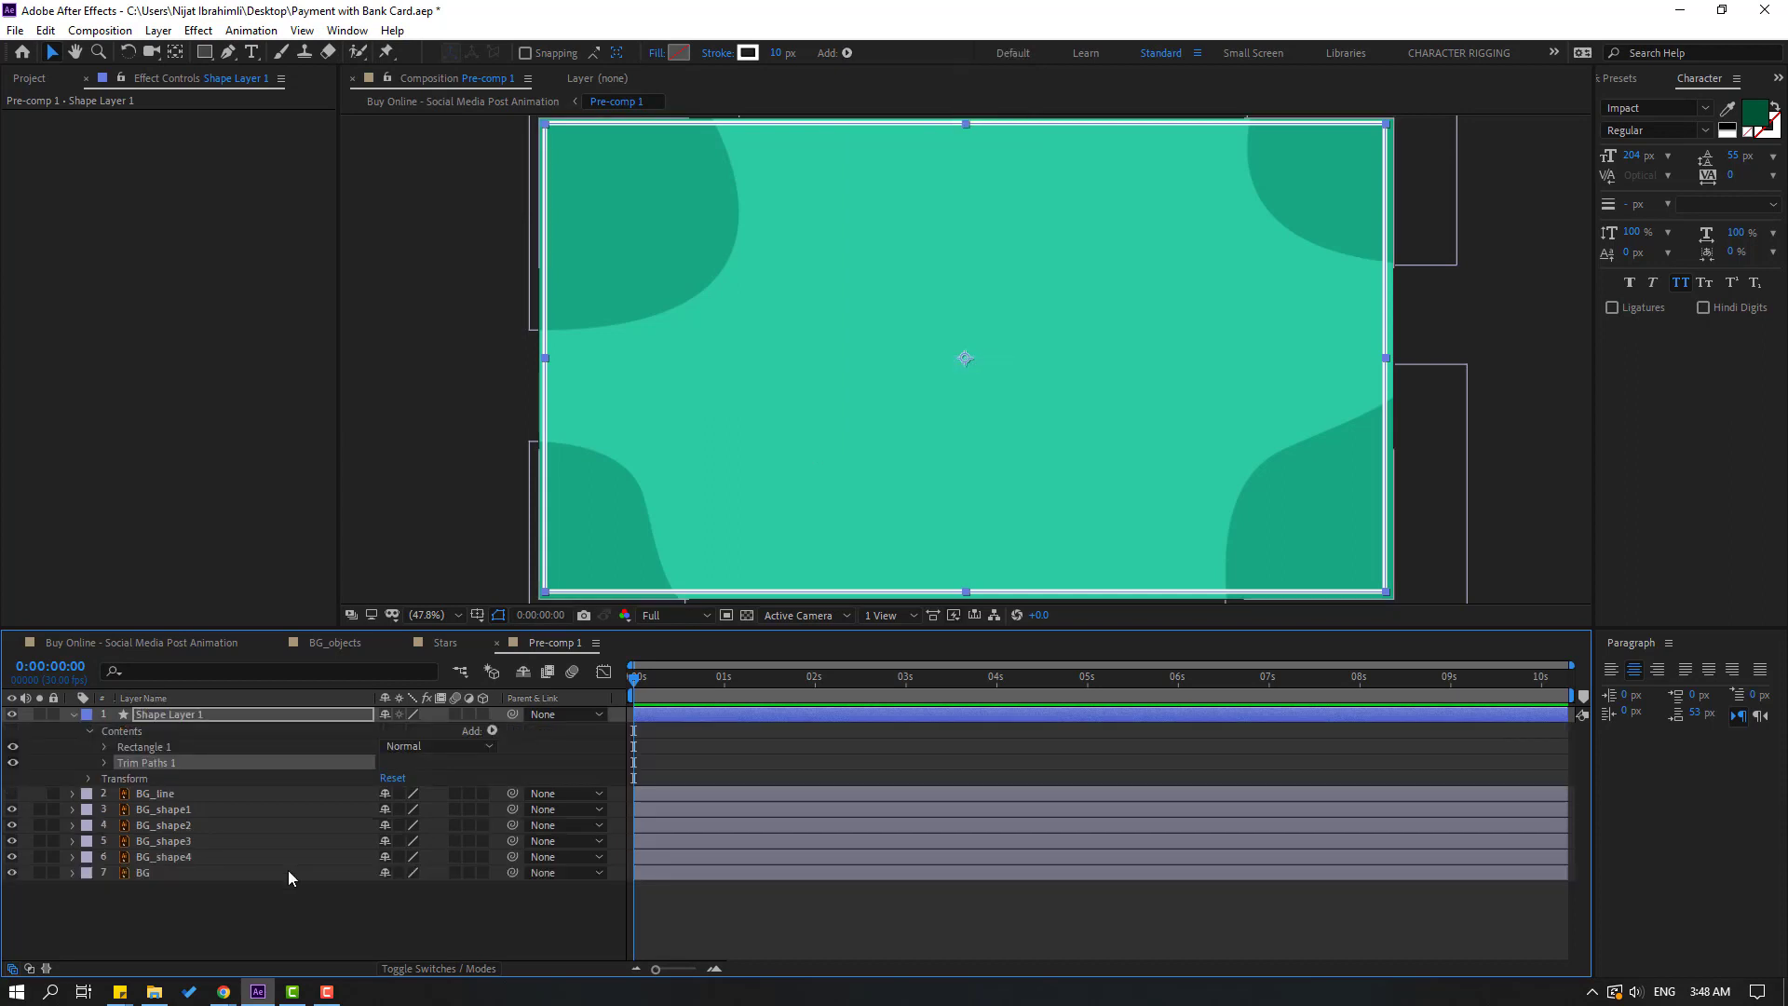
left_click(103, 763)
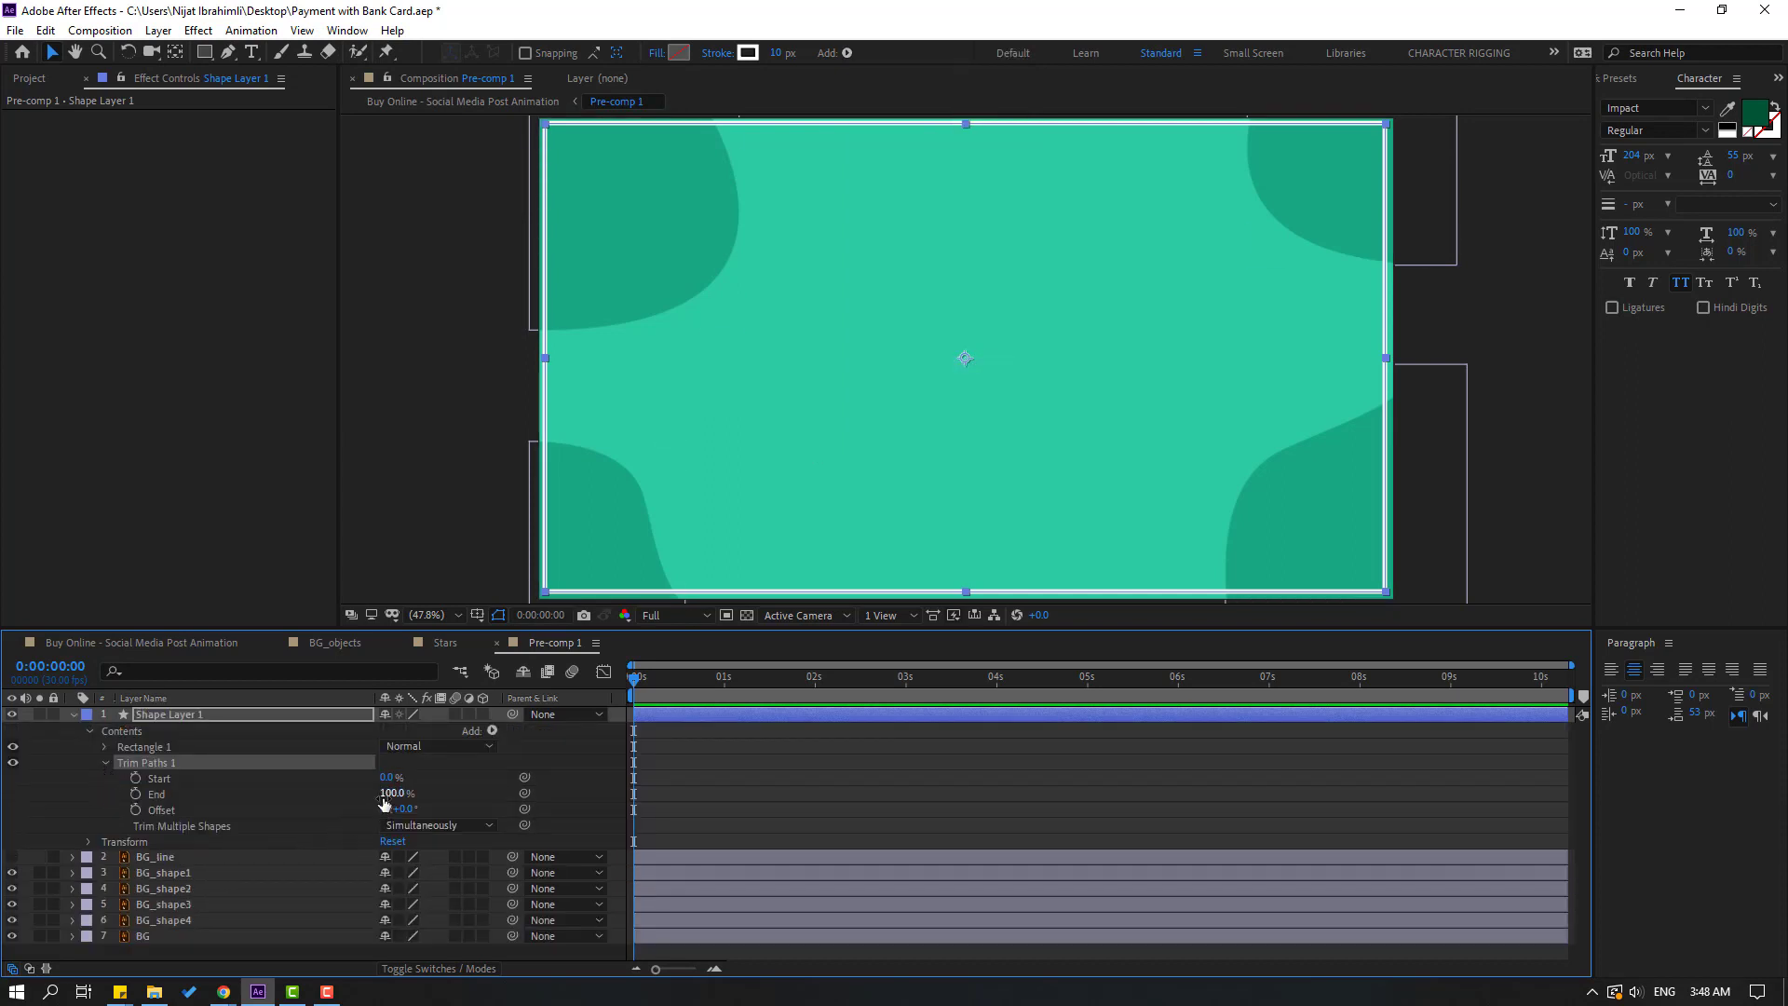
type("0")
key("Return")
left_click(136, 794)
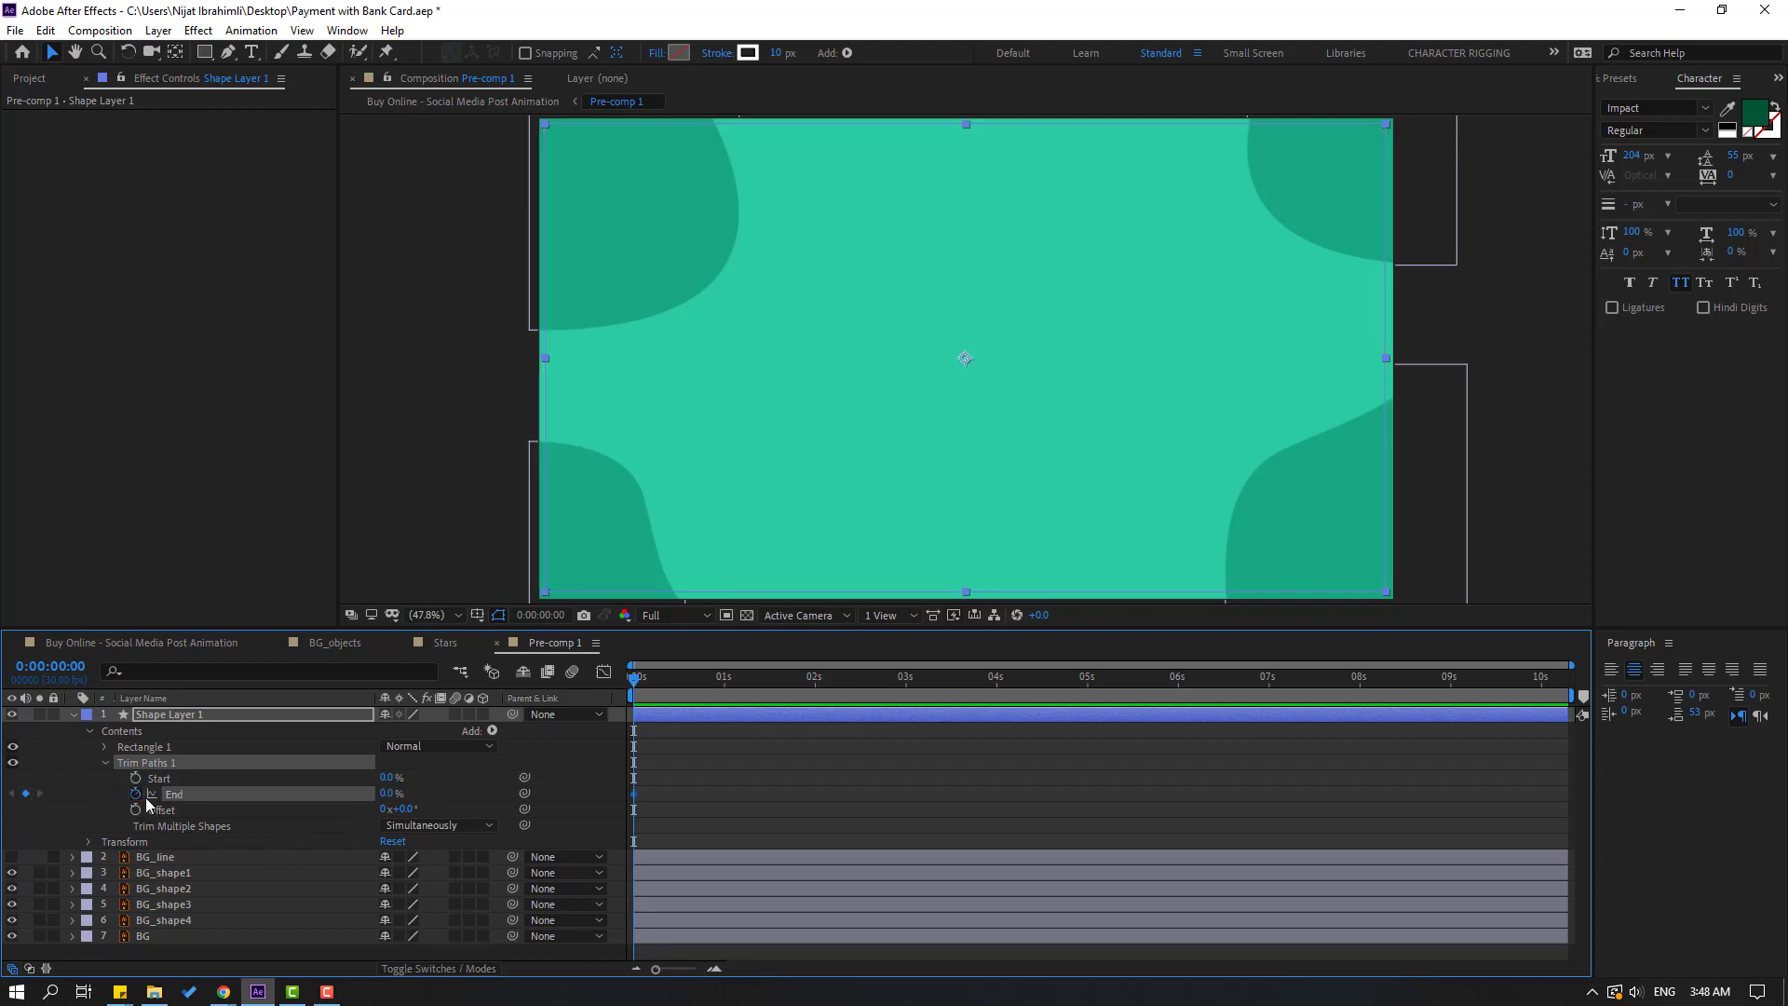
left_click(1268, 679)
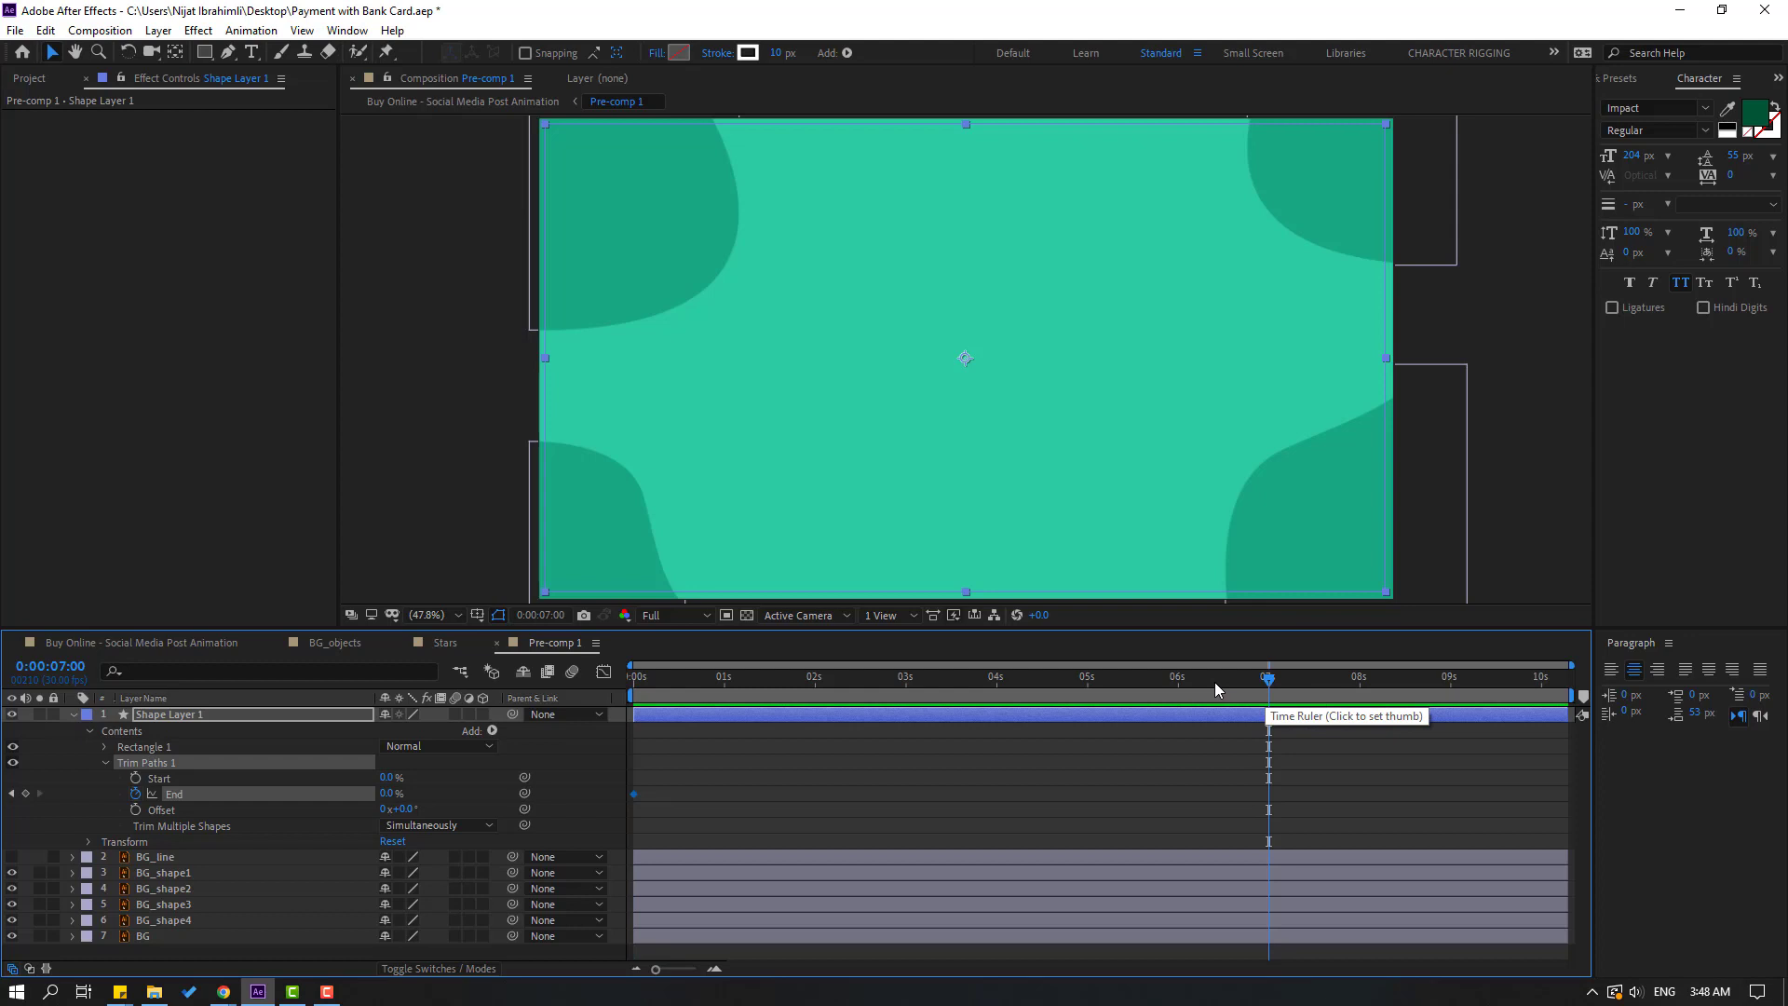
key("n")
left_click(391, 794)
type("100")
key("Return")
left_click(1281, 834)
key("space")
Step: Apply Easy Ease to both End keyframes and preview the outline drawing on
left_click_drag(1341, 818, 613, 806)
right_click(629, 795)
right_click(634, 795)
mouse_move(689, 784)
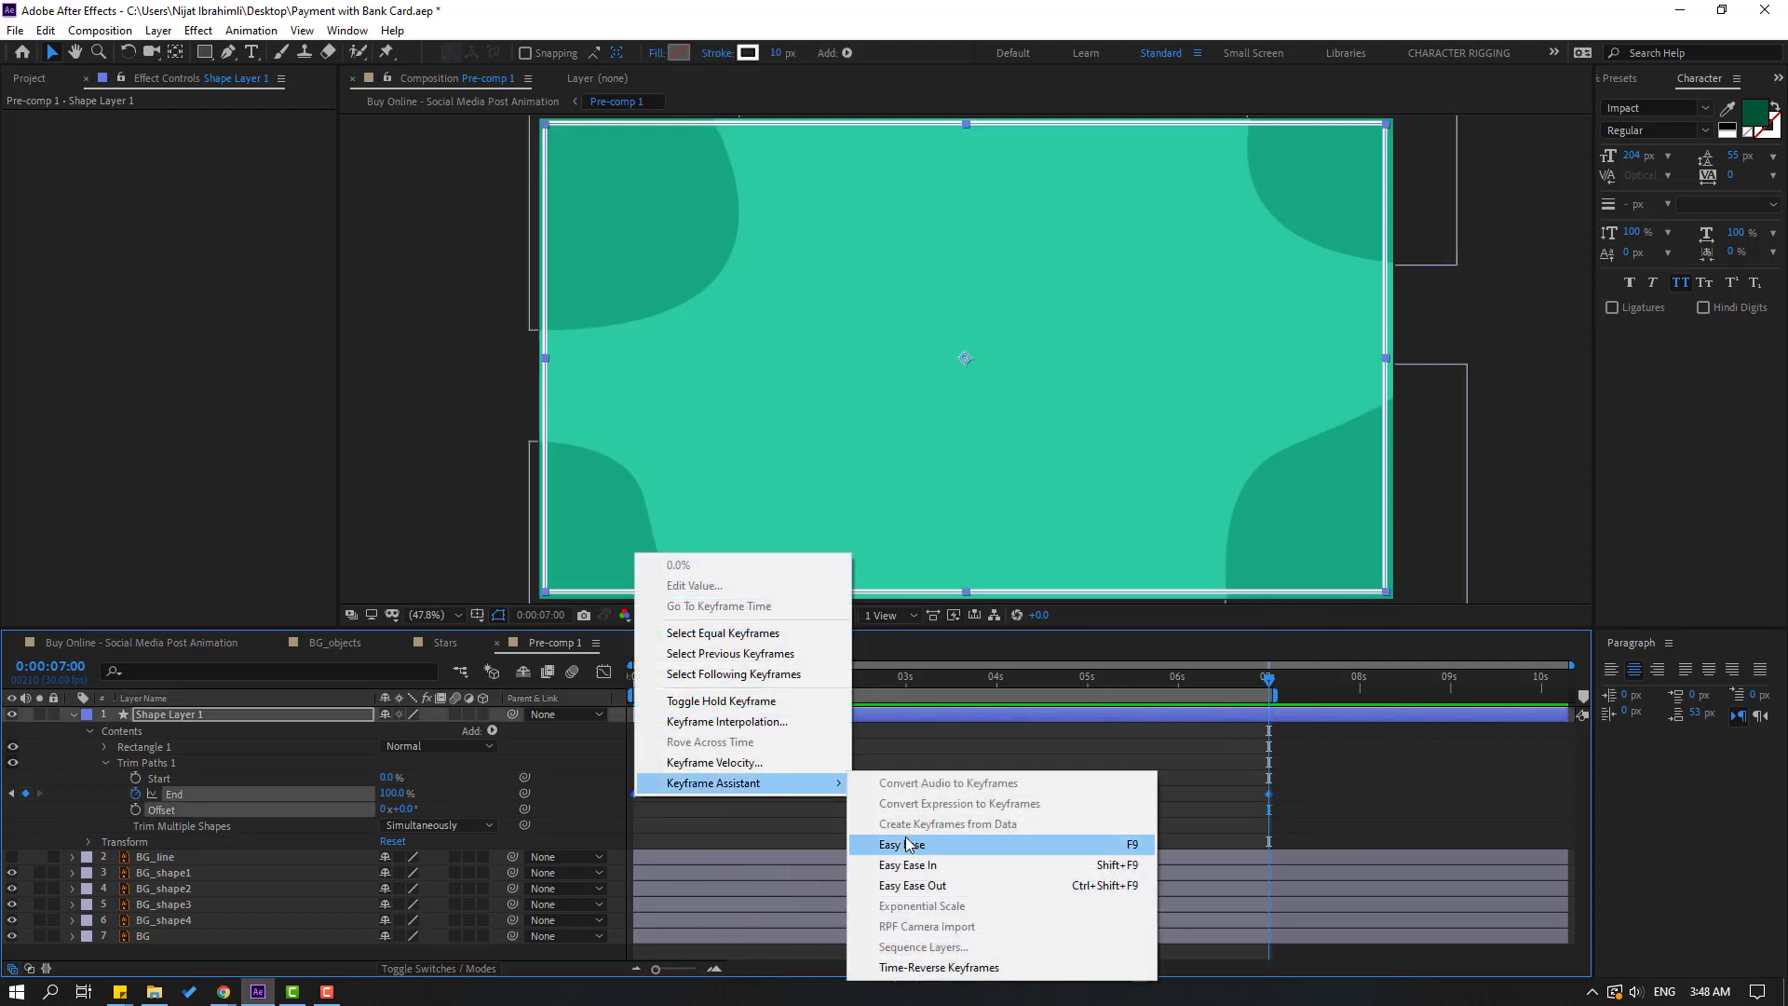
left_click(908, 845)
key("space")
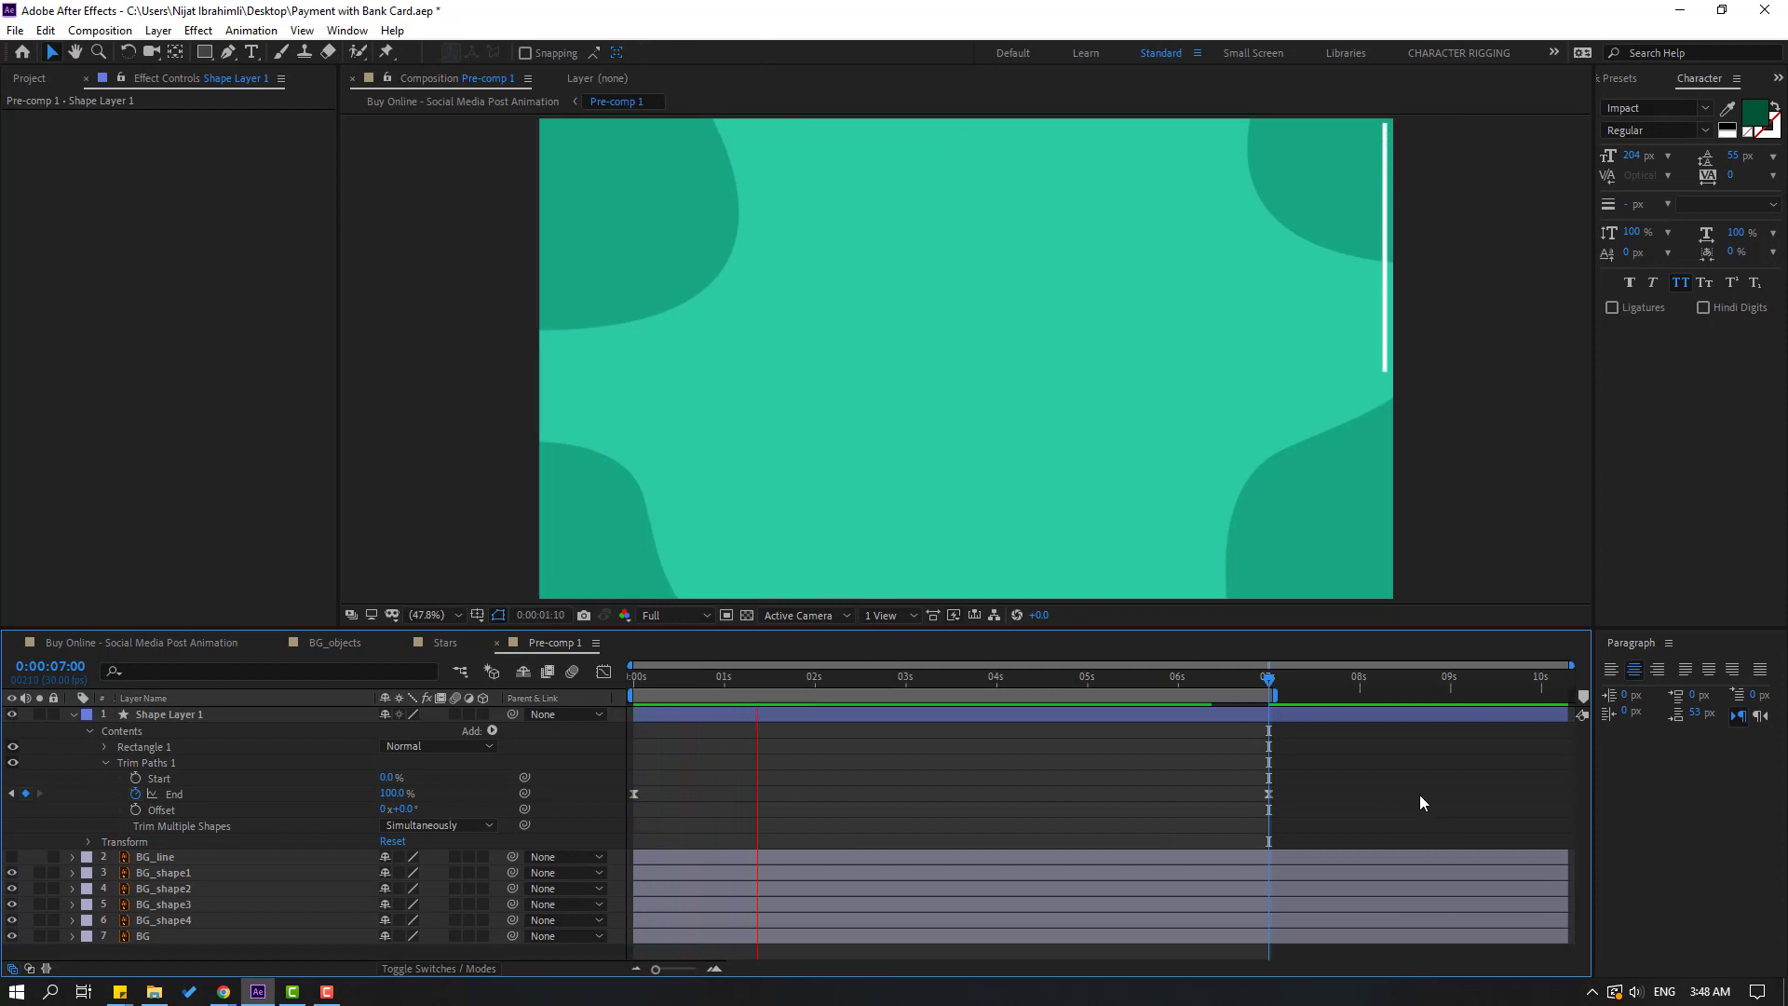
key("space")
key("space")
left_click(73, 715)
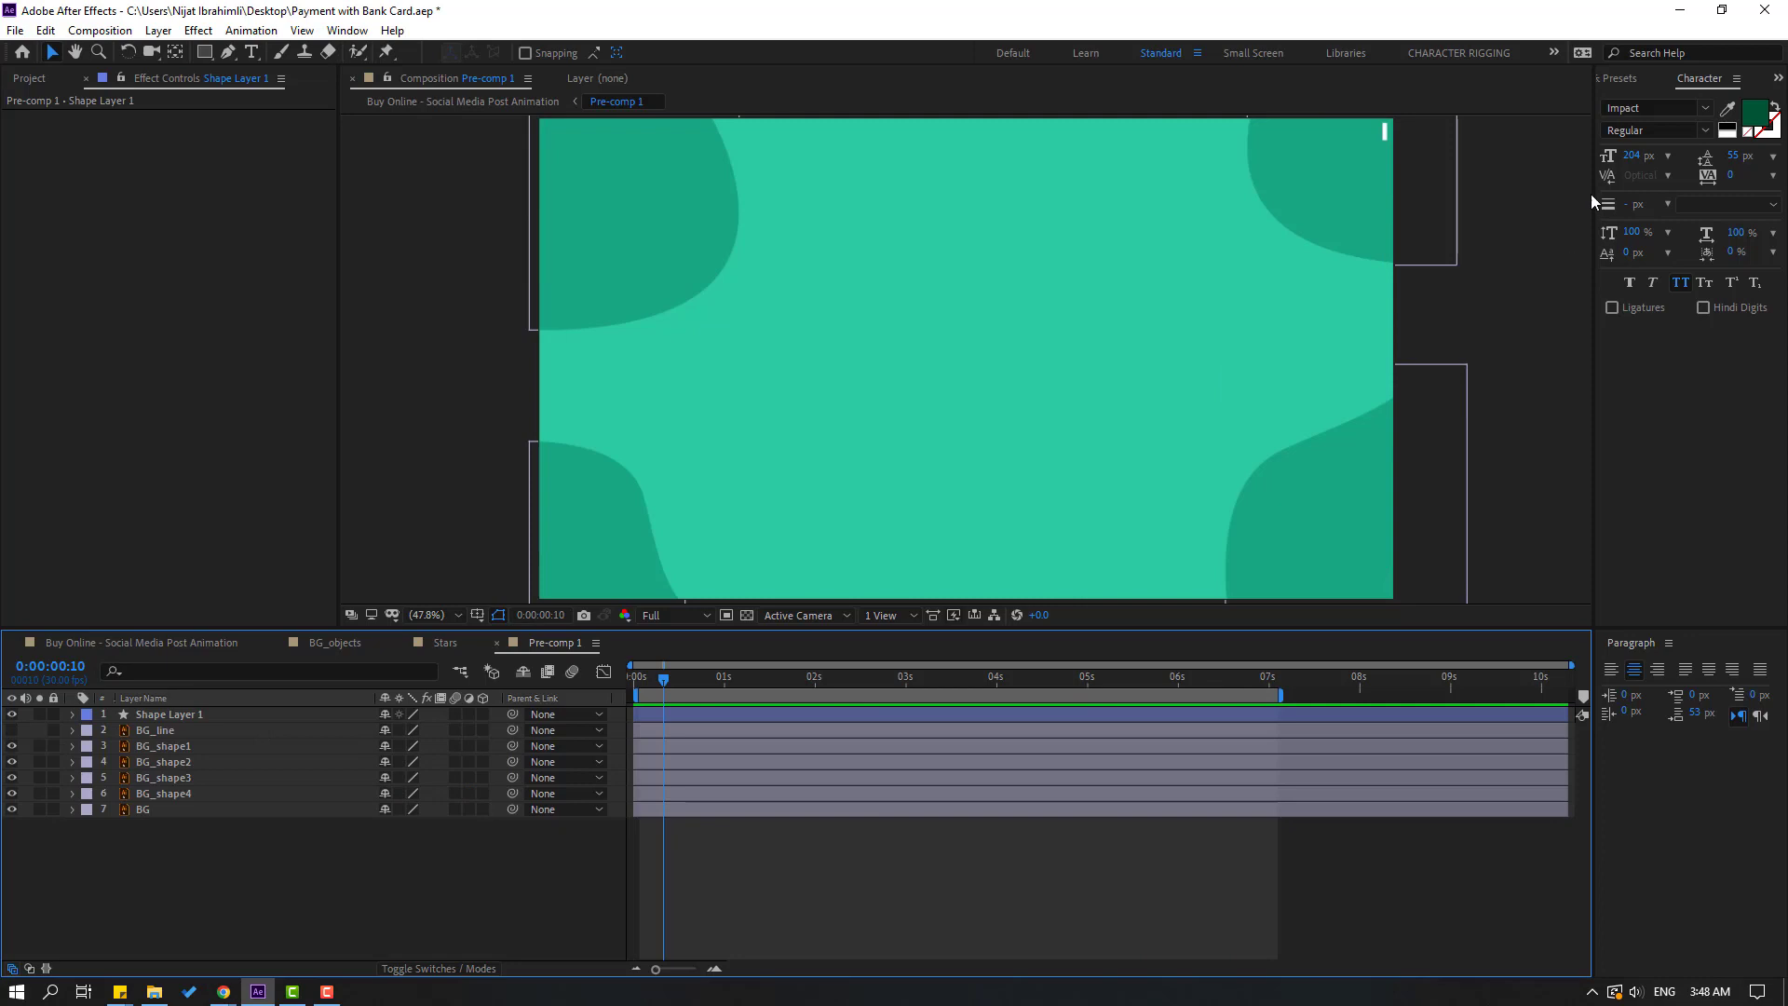
Step: Apply Wave Warp to the BG_shape4 layer with Pinning set to All Edges
left_click(1620, 82)
left_click(1665, 101)
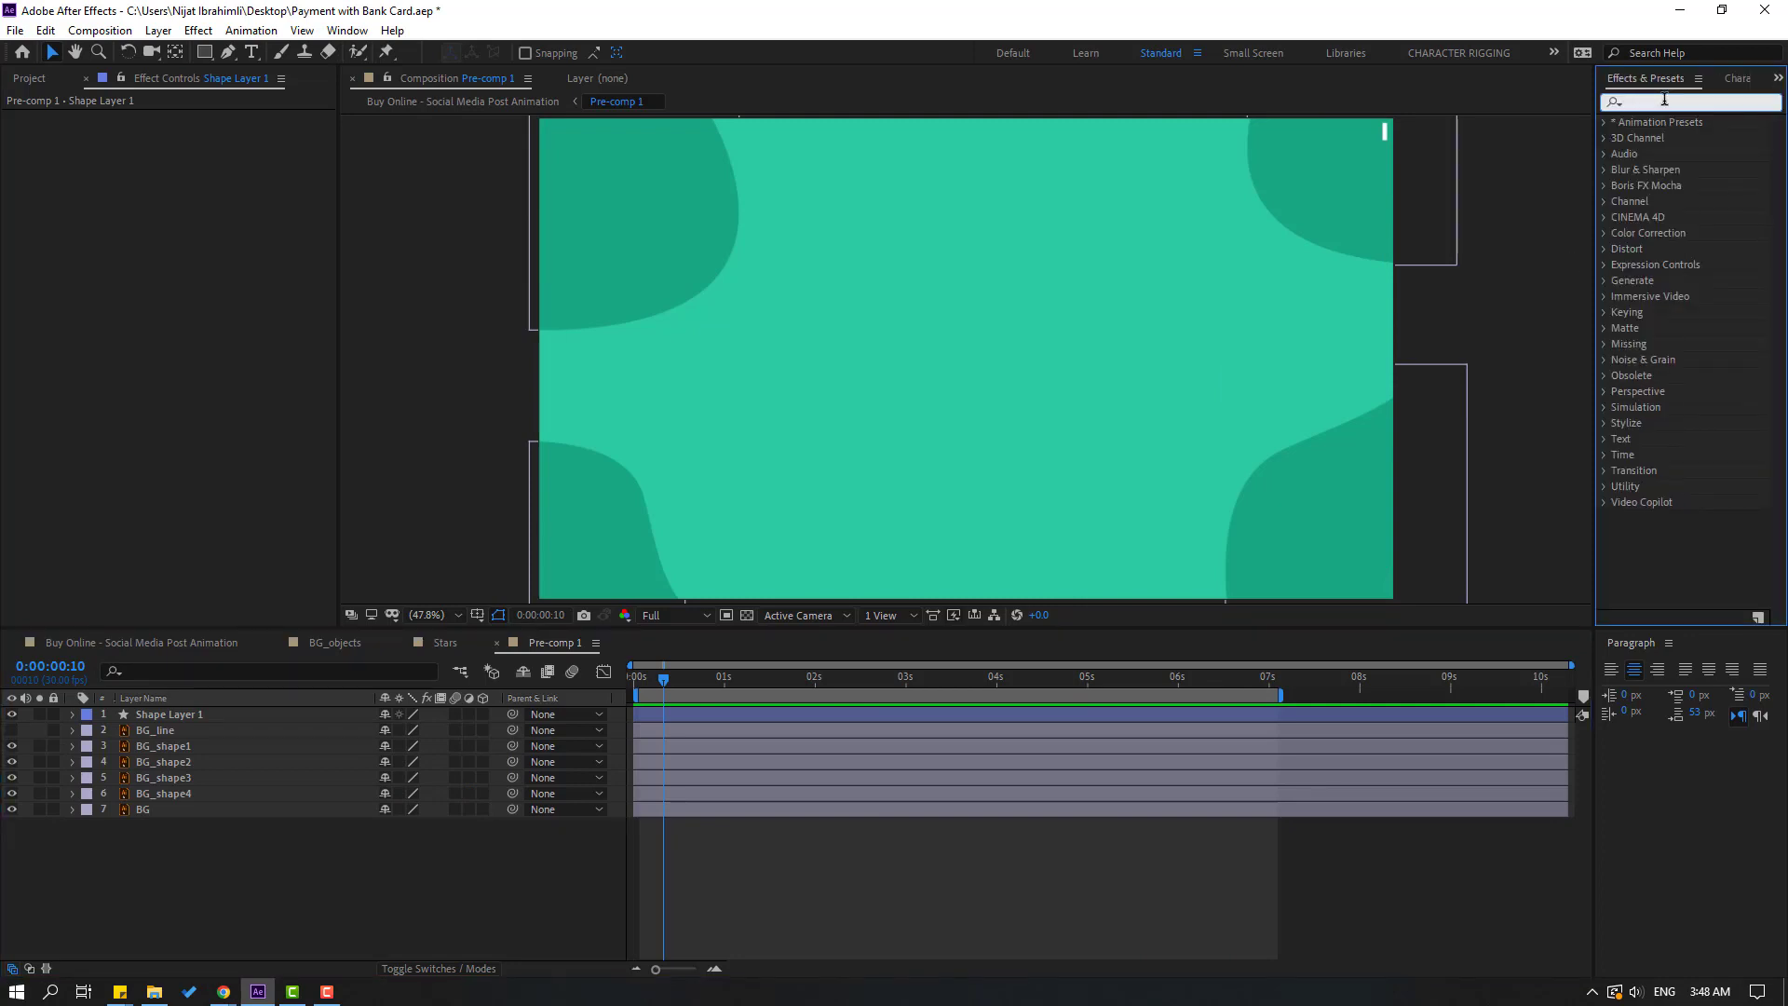
type("wave")
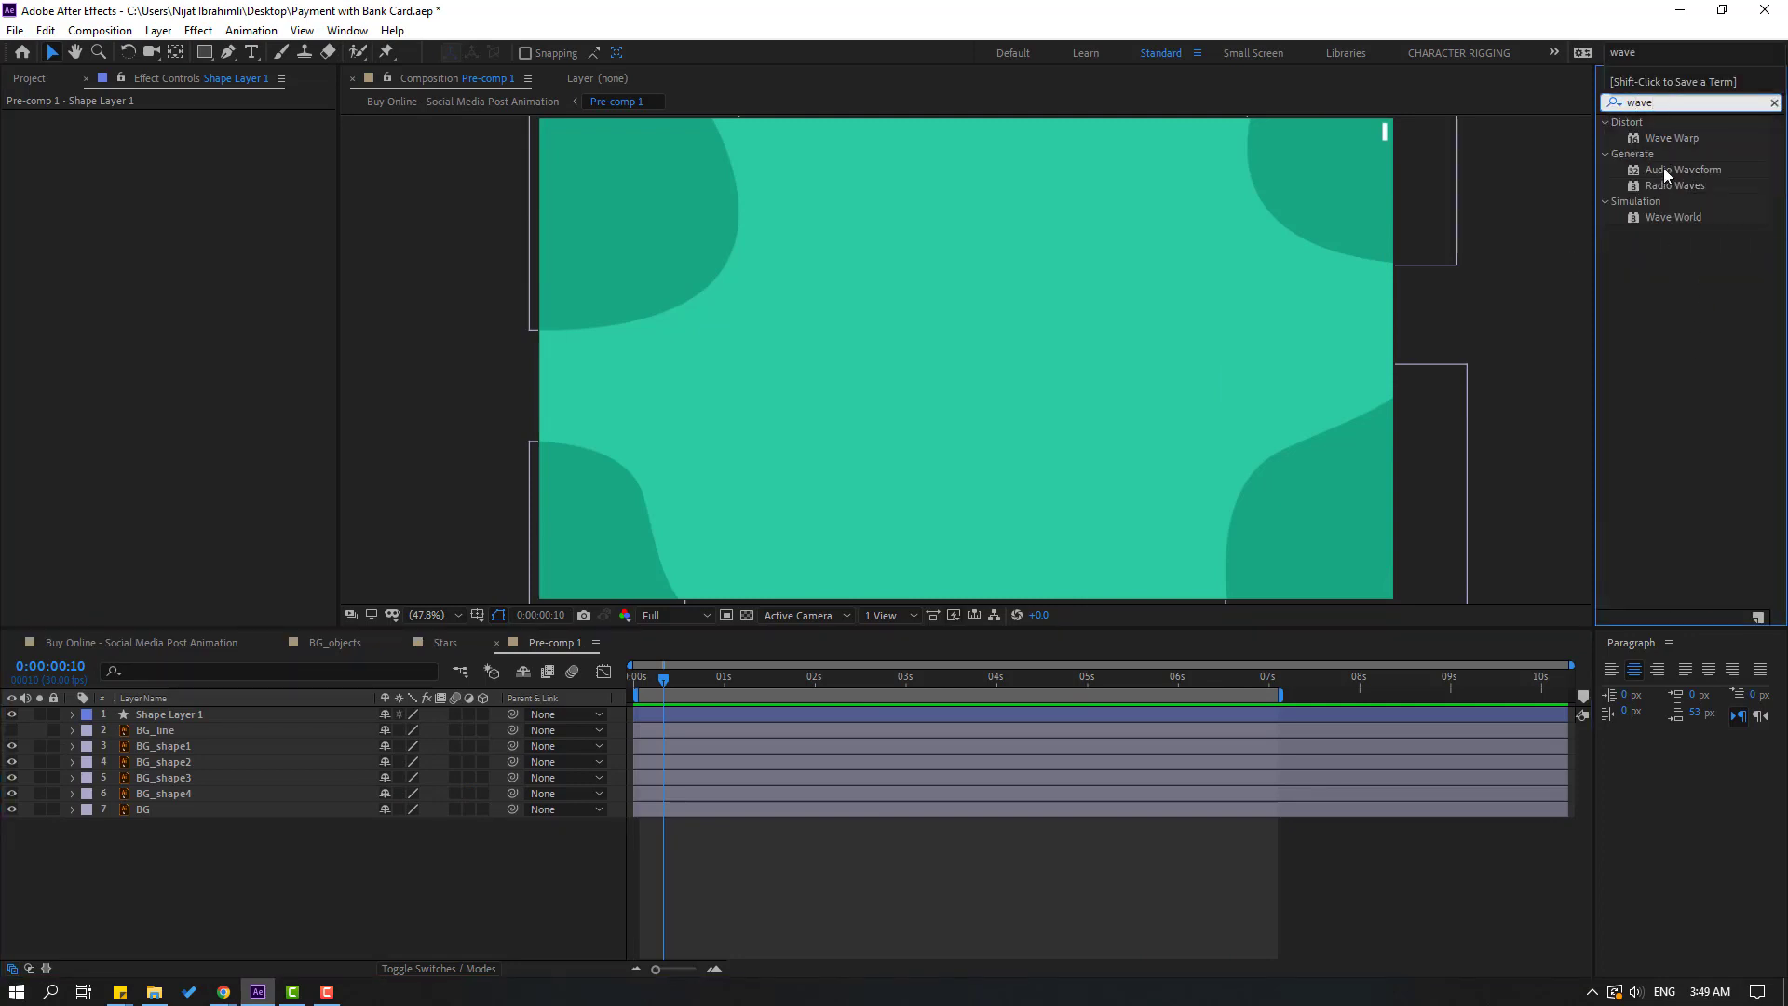
left_click_drag(1665, 141, 170, 804)
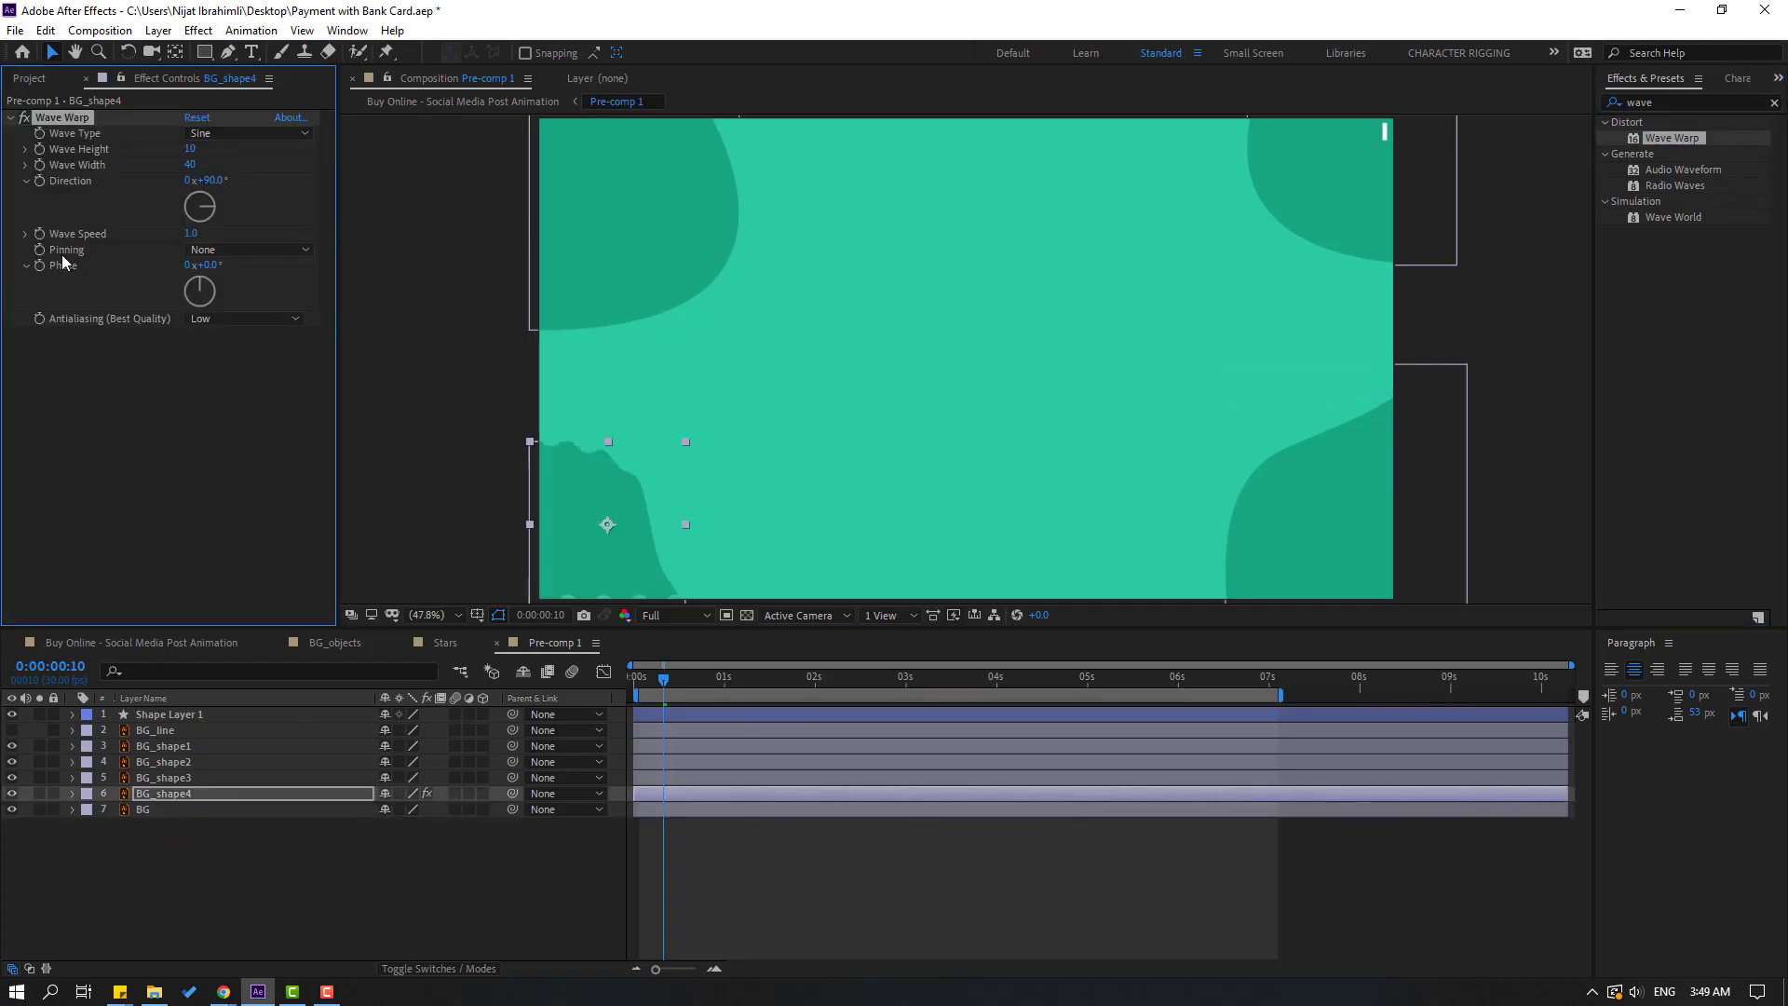
left_click(213, 252)
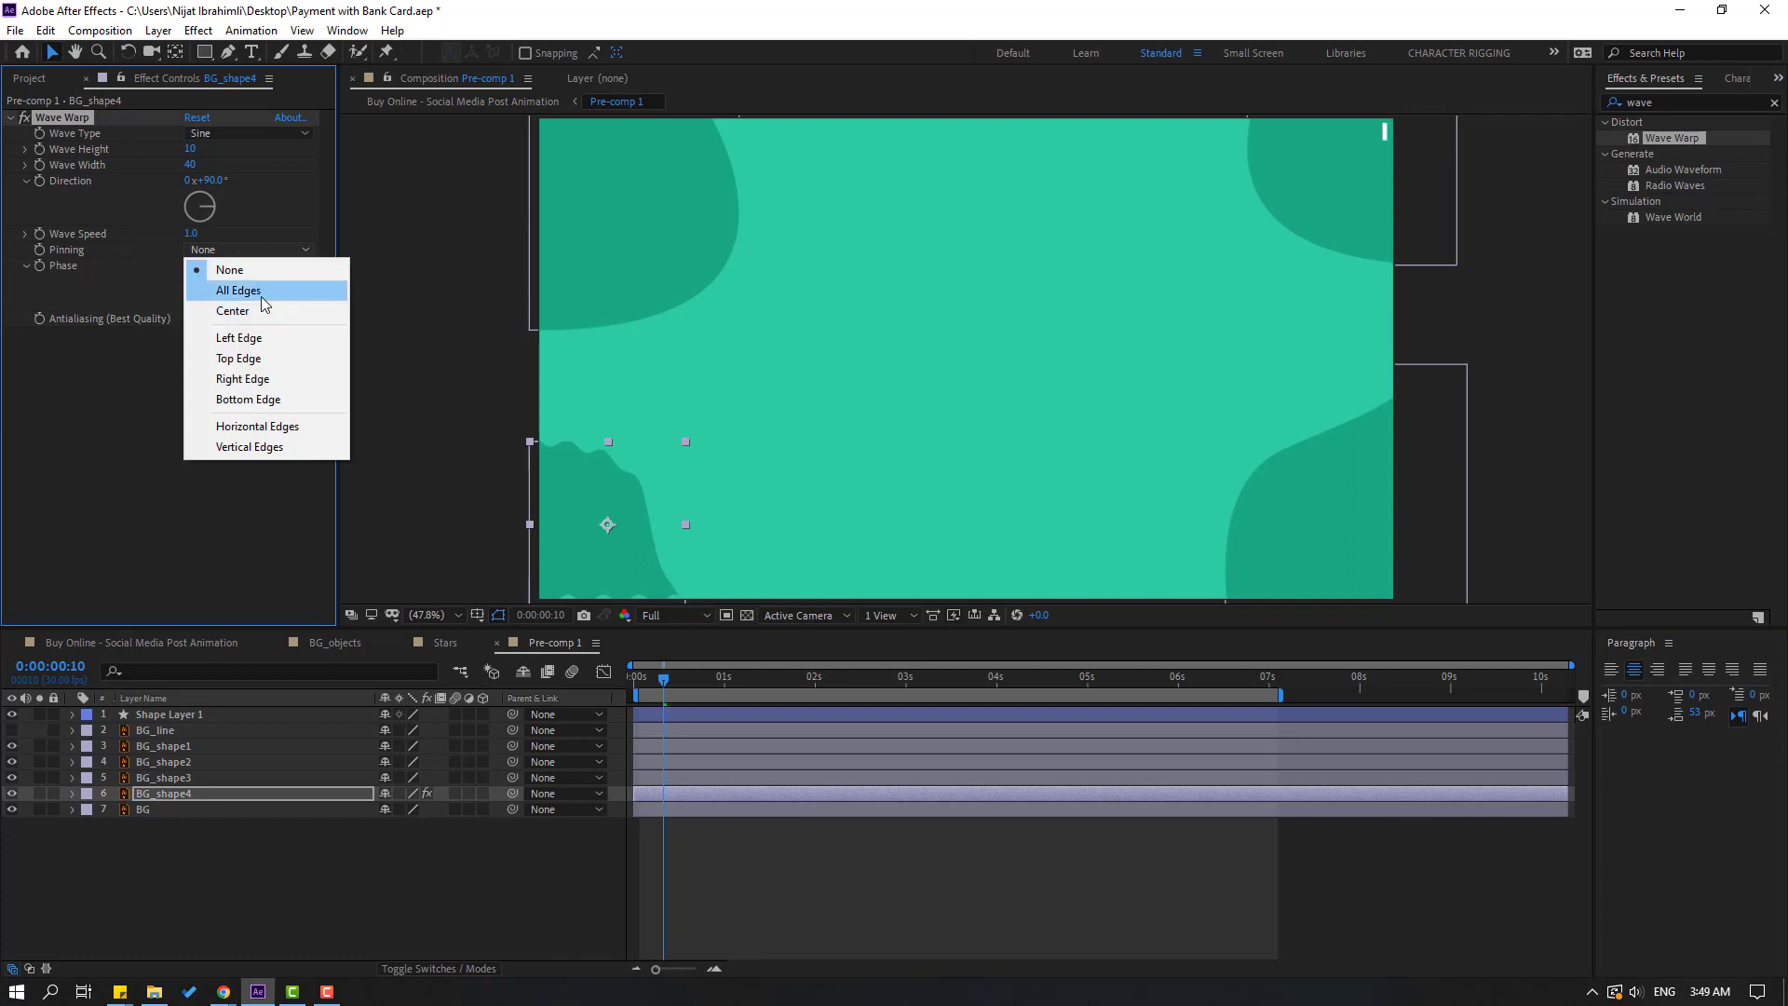
left_click(238, 290)
Step: Set Wave Height to 17 and Wave Width to 89, then select the effect and BG_shape3
left_click(745, 874)
key("space")
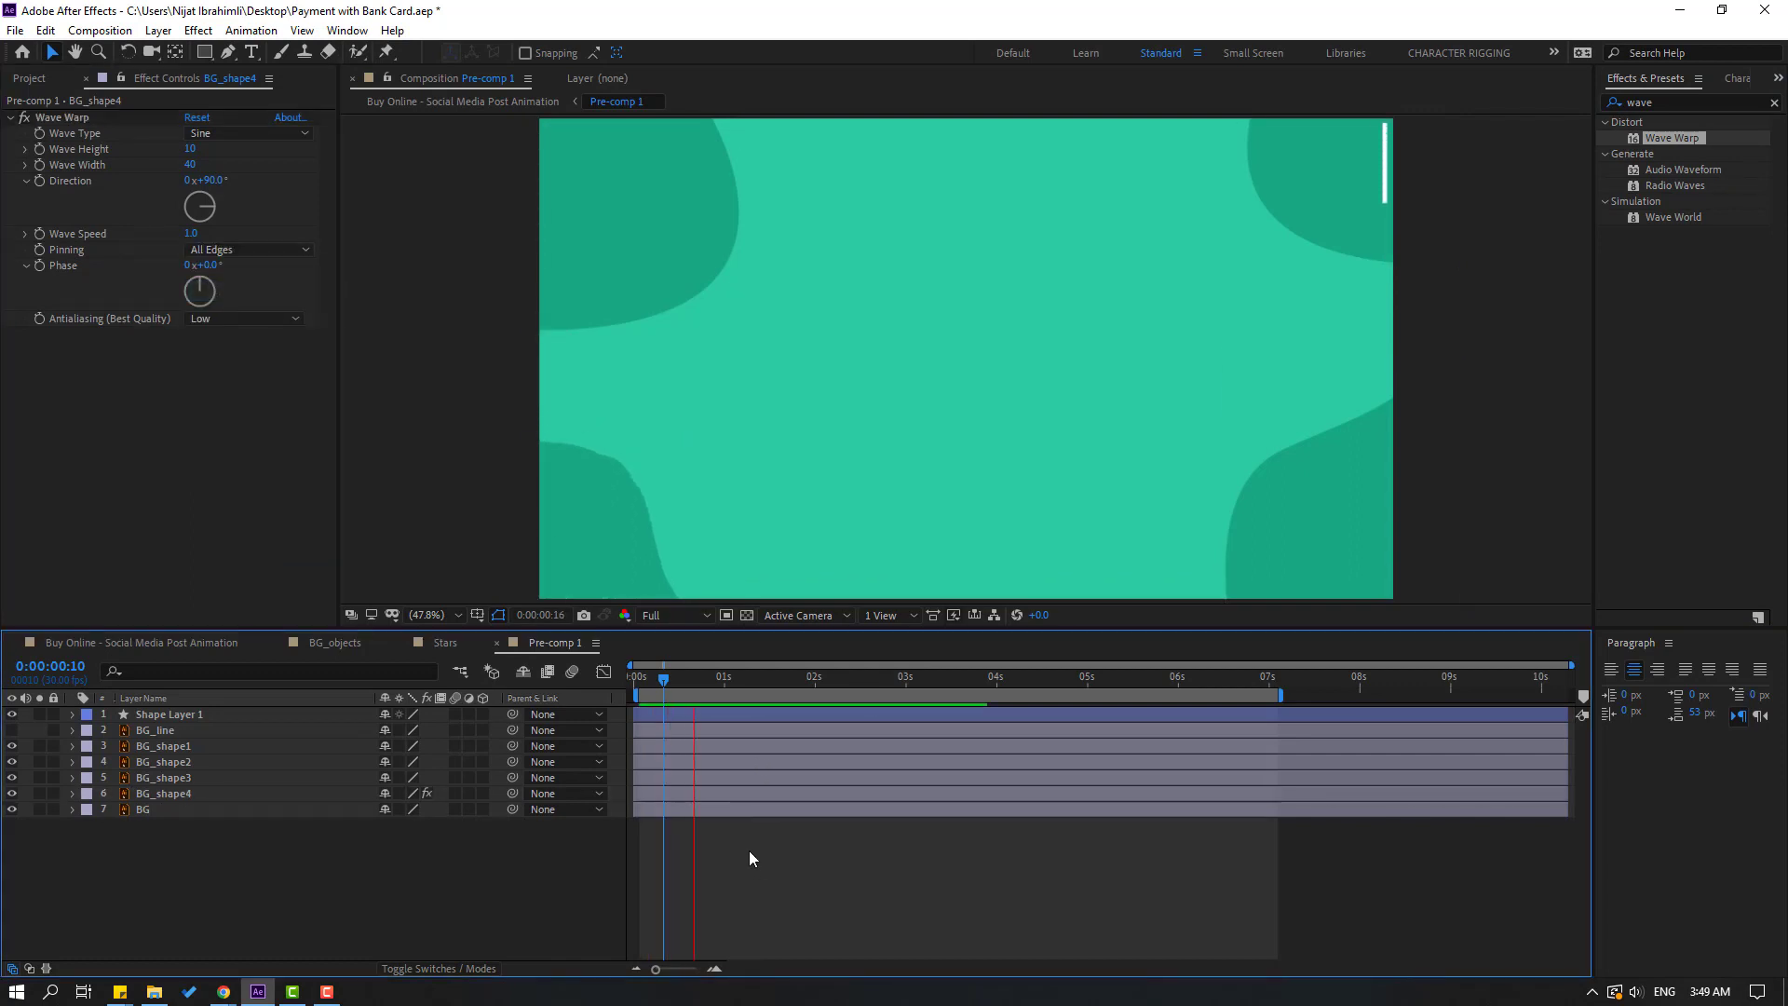
key("space")
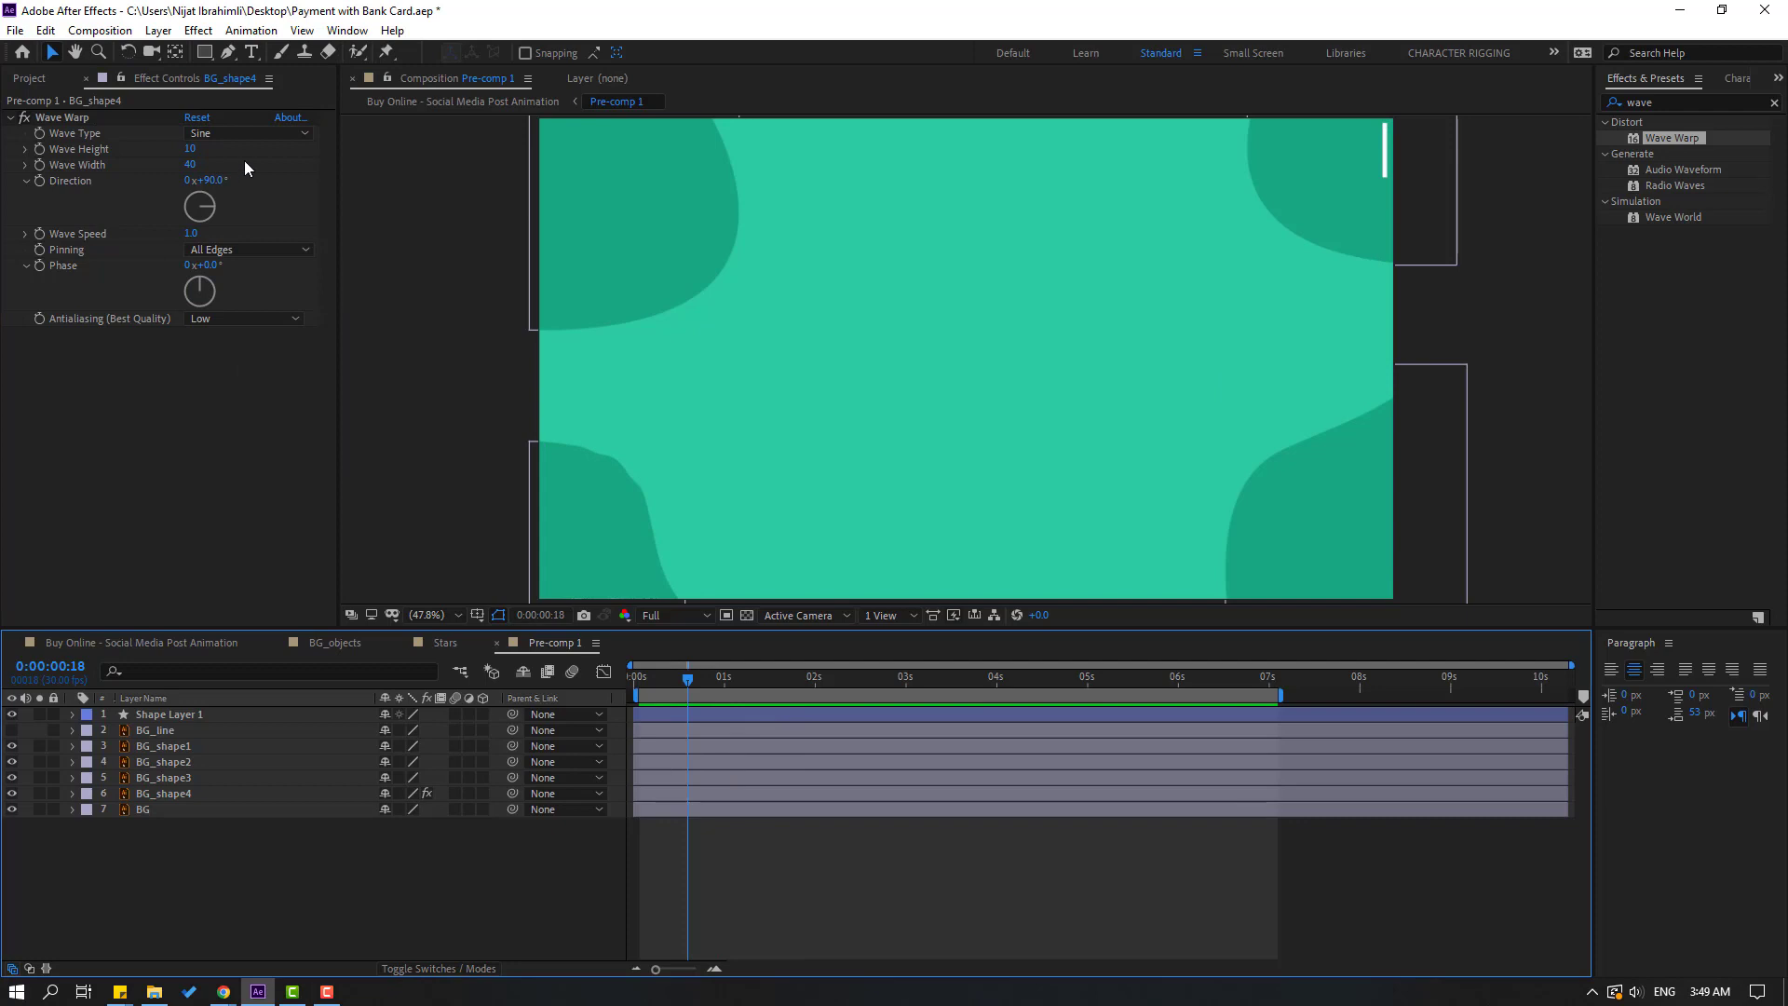
left_click_drag(190, 148, 205, 148)
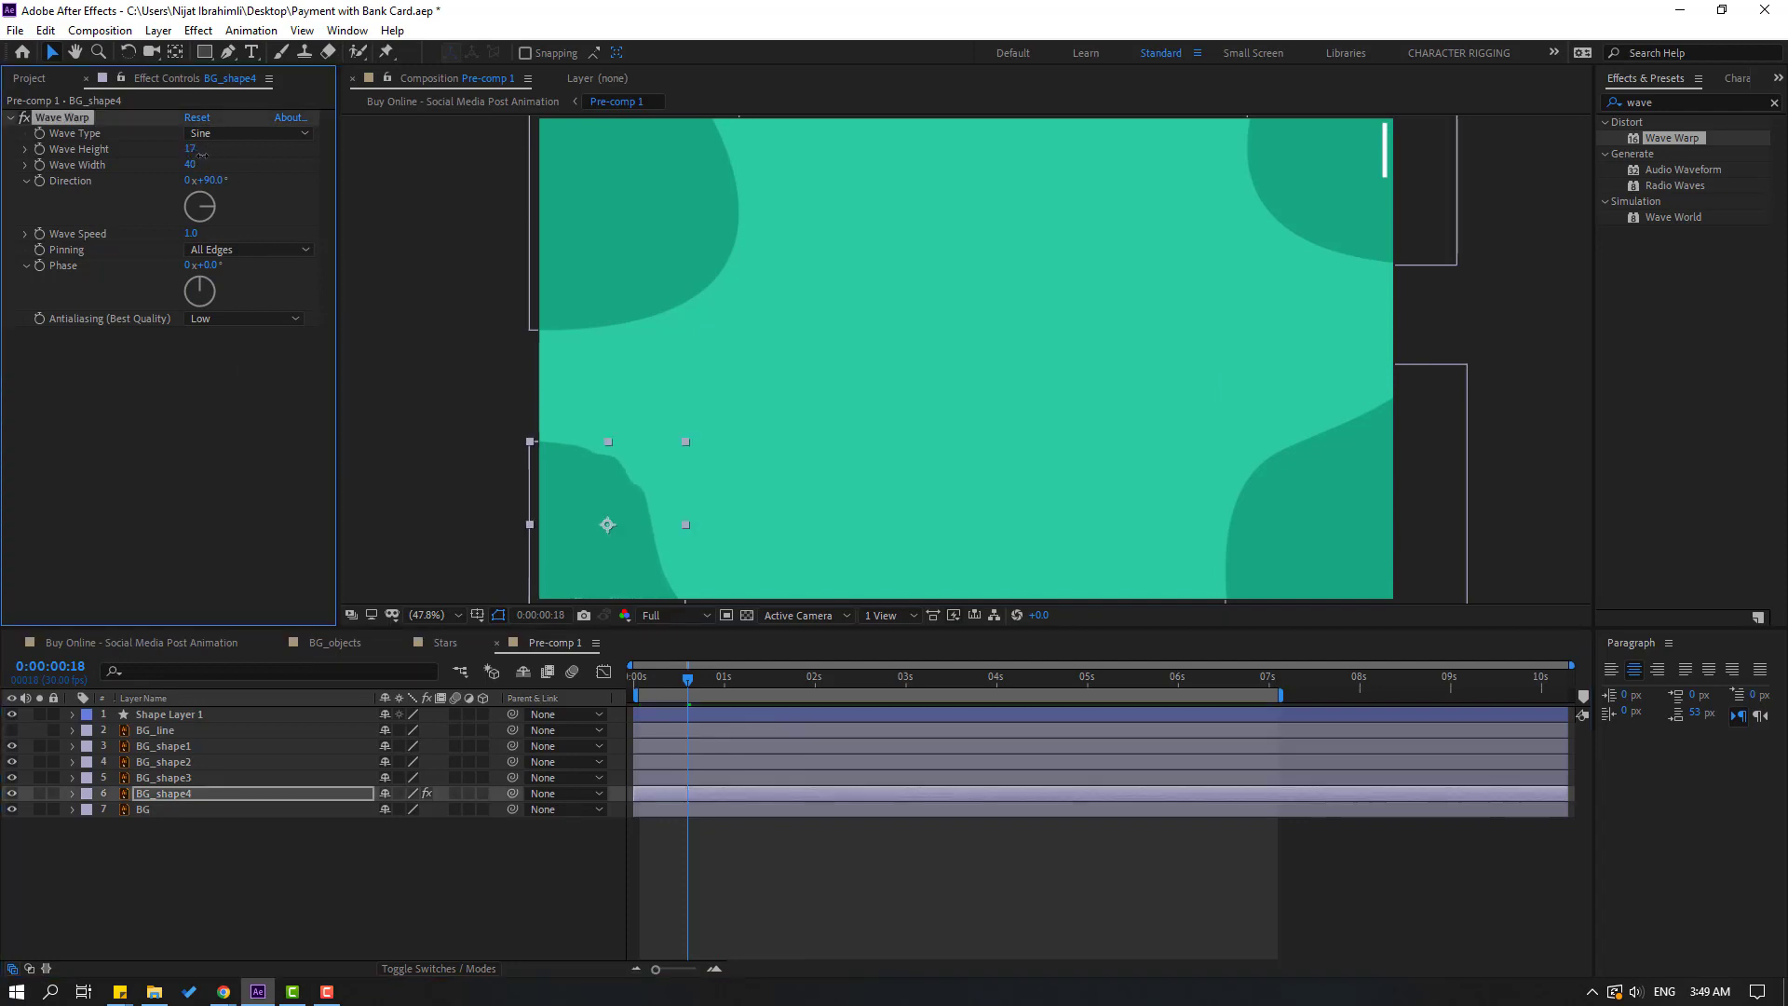
left_click_drag(190, 165, 513, 159)
key("space")
key("space")
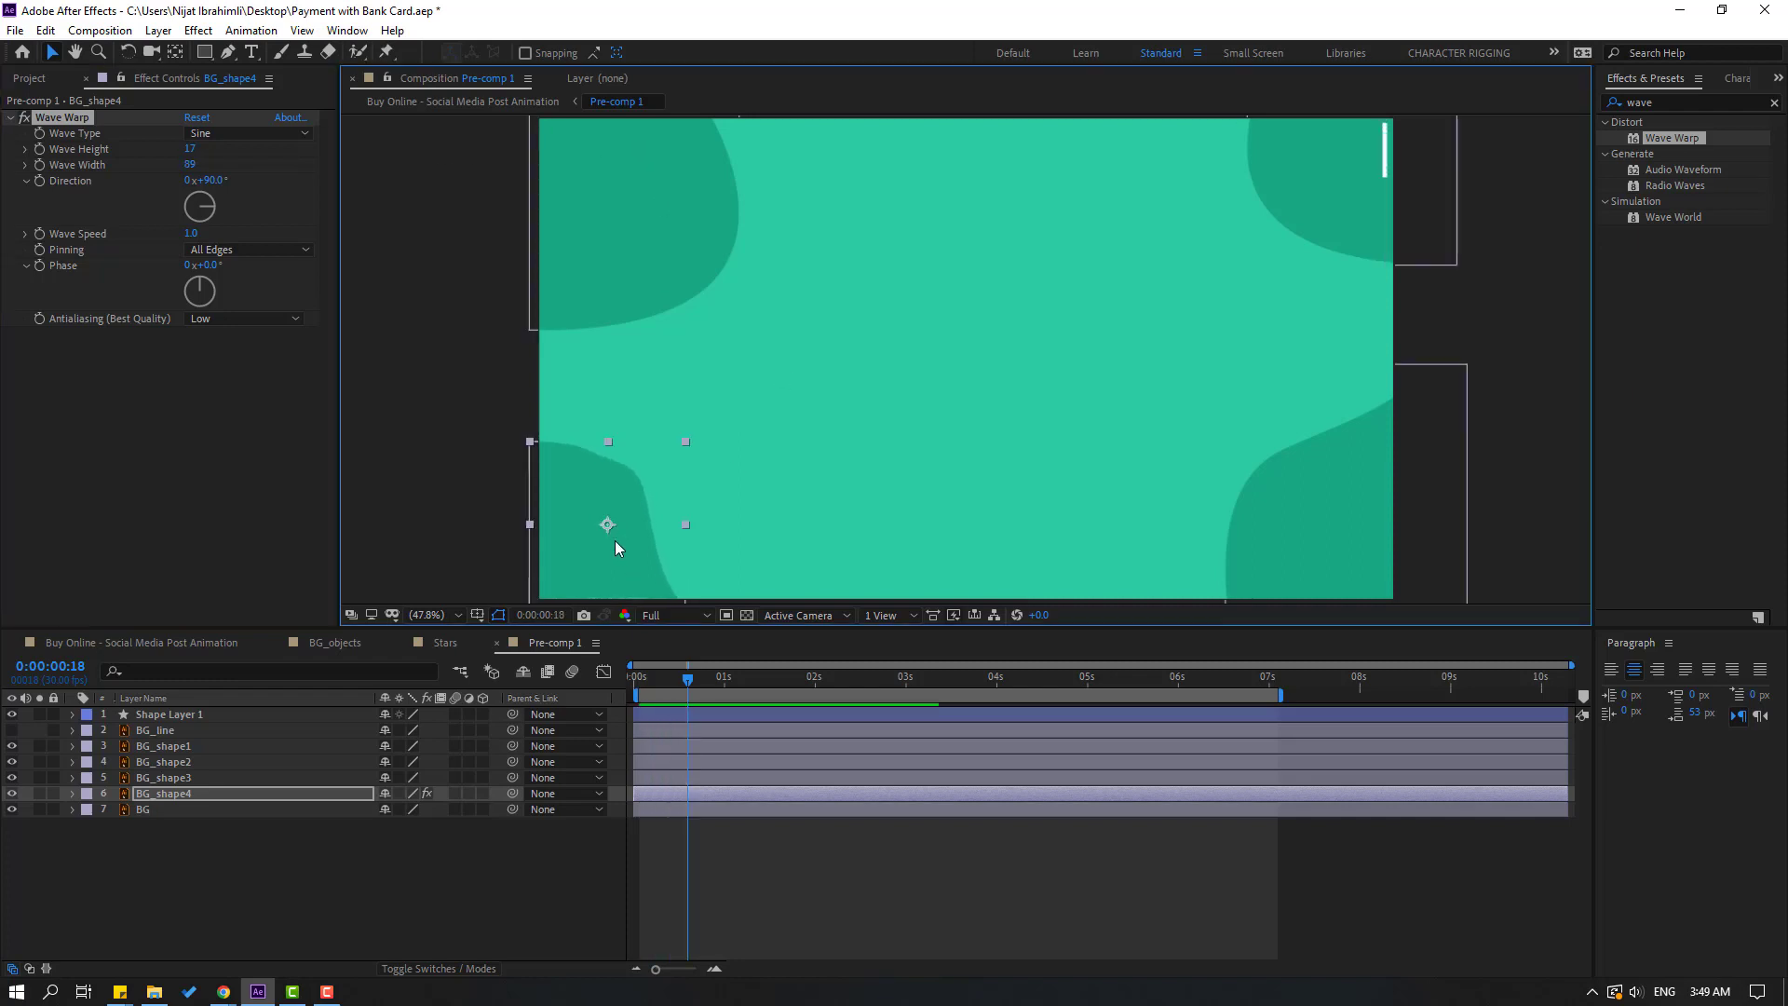
key("space")
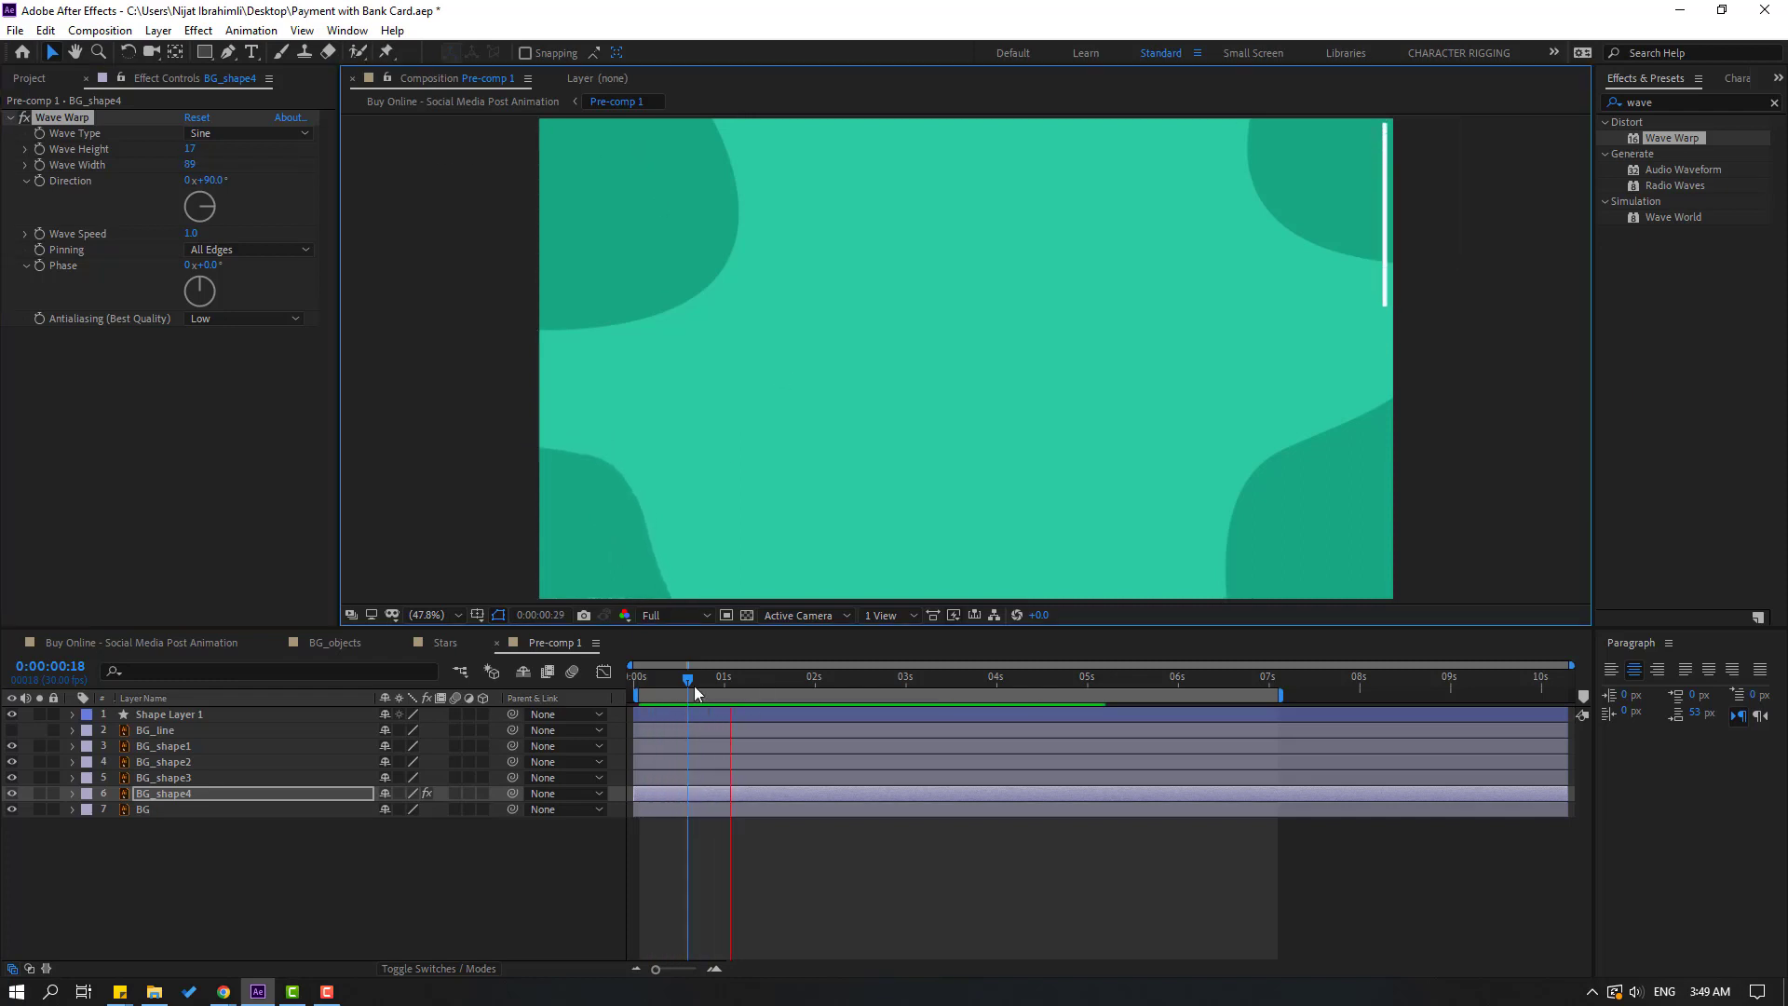
left_click(695, 691)
left_click(67, 124)
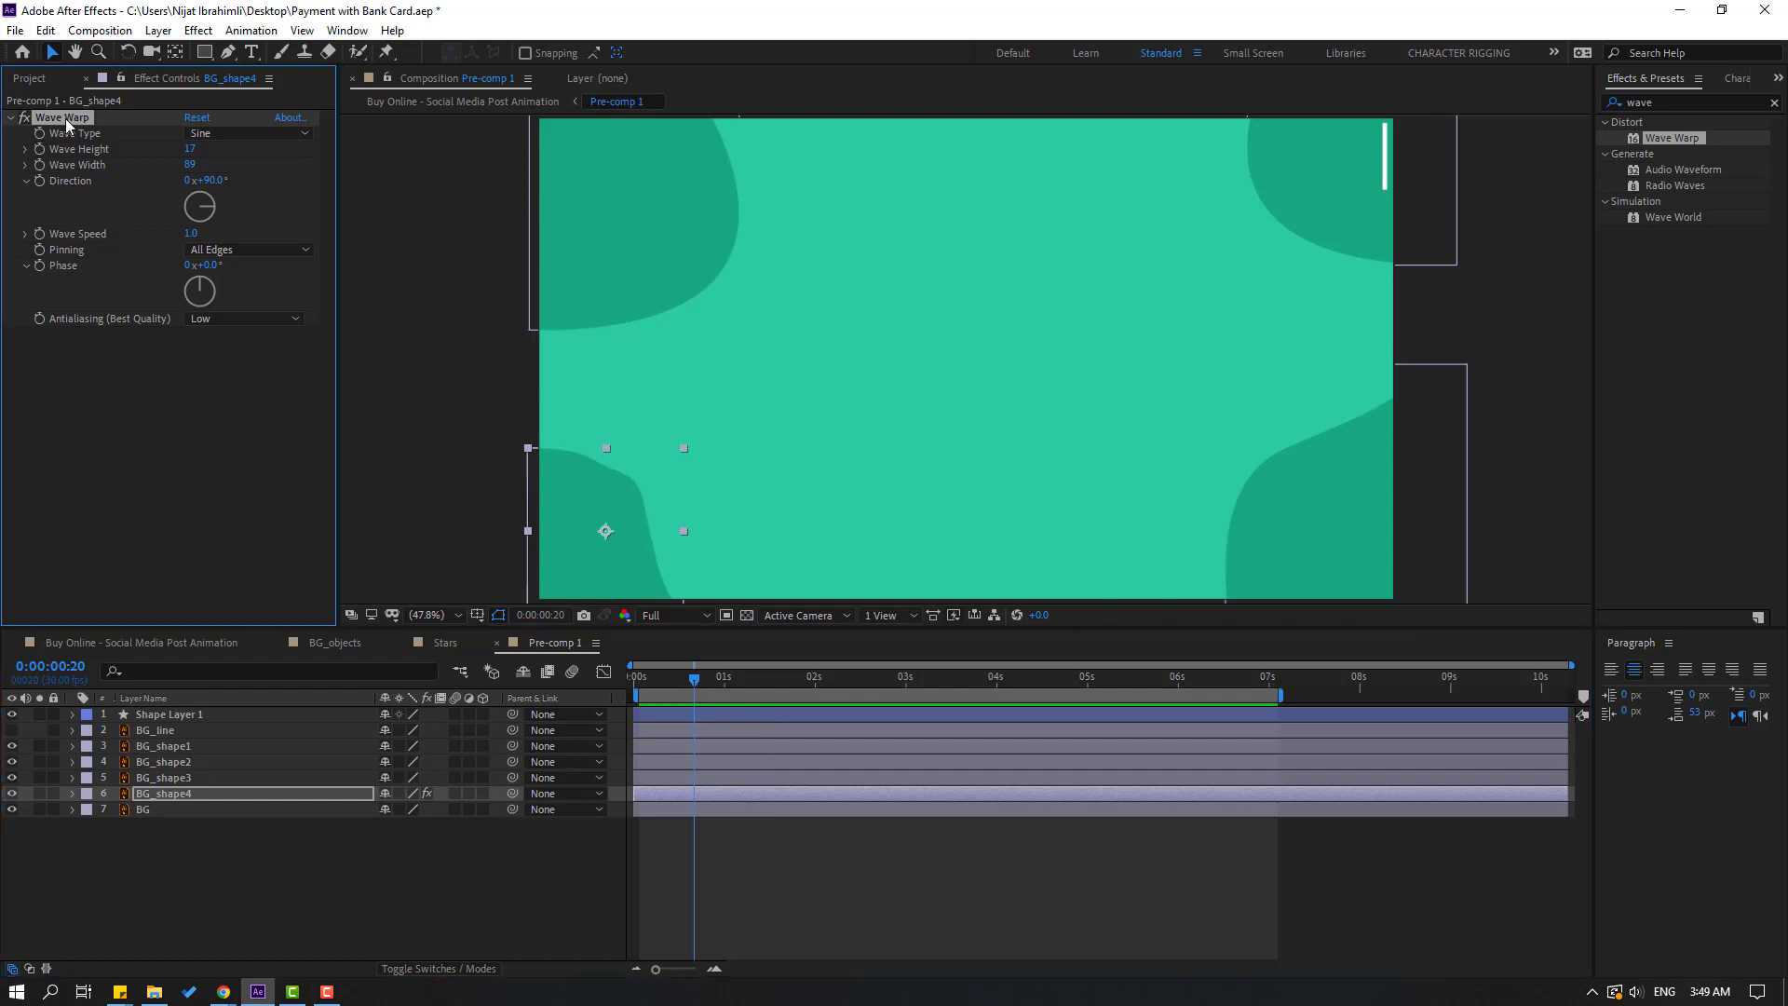
left_click(179, 777)
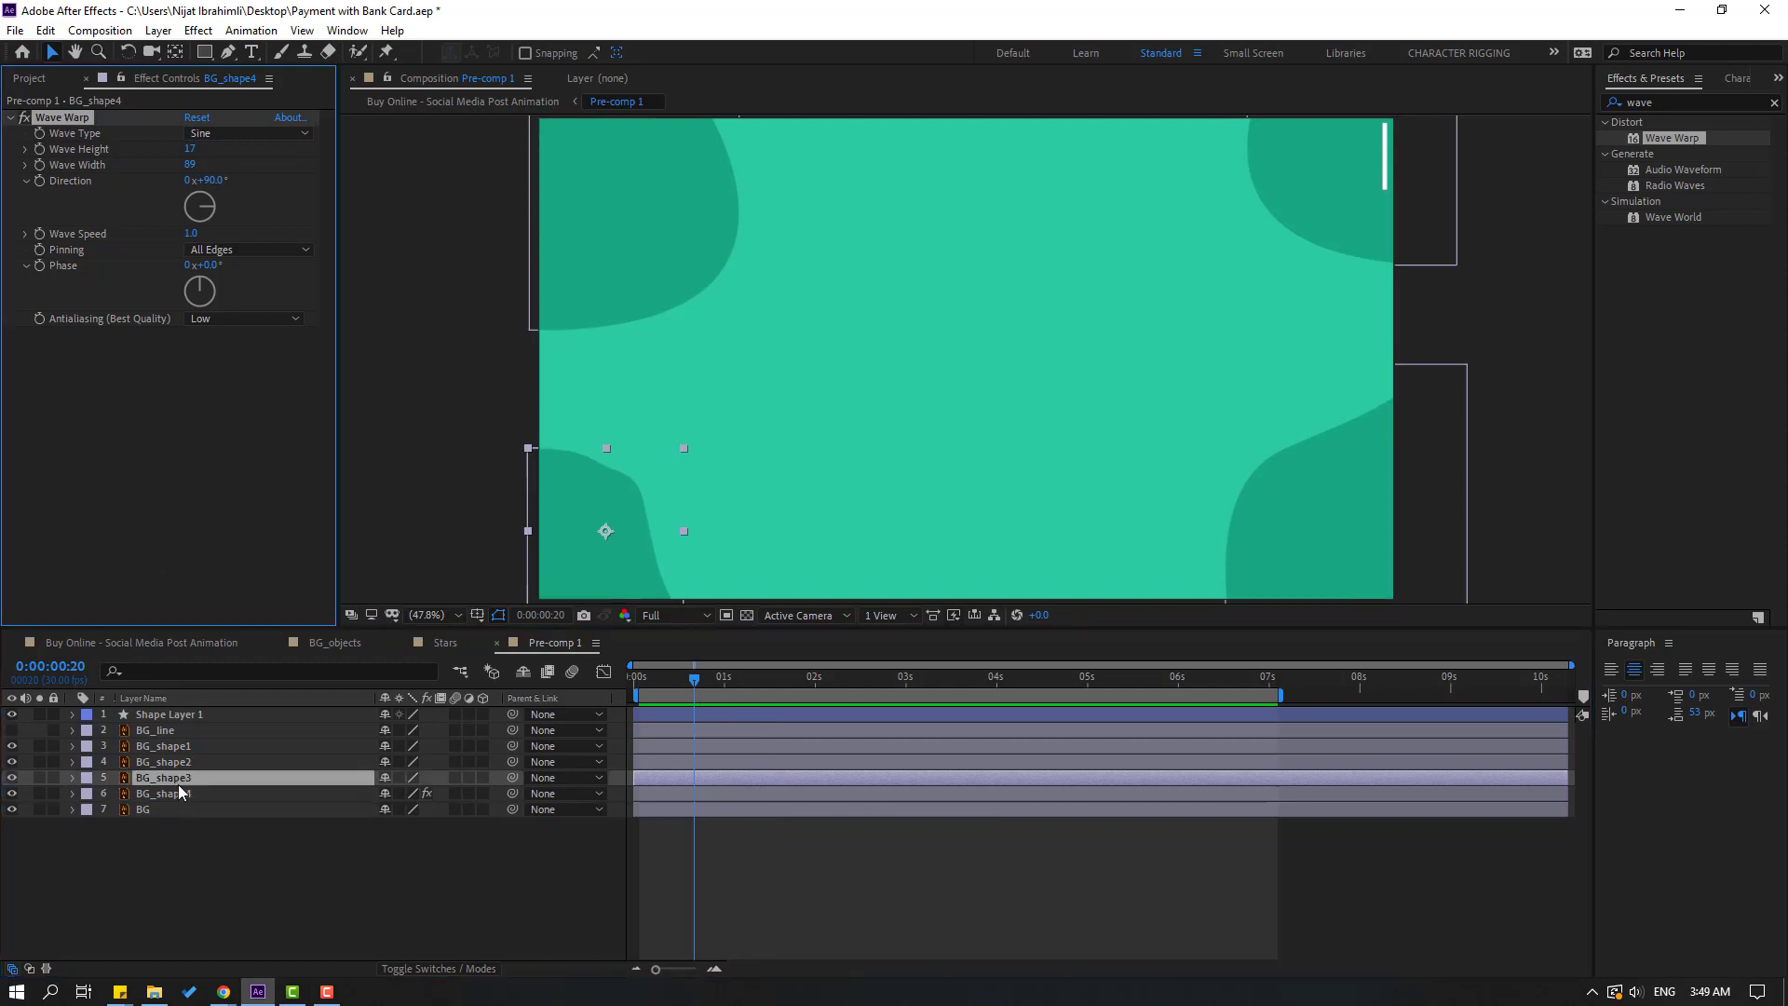
Step: Paste the Wave Warp onto BG_shape1, BG_shape2 and BG_shape3 and preview the wavy background
left_click(183, 762, "shift")
left_click(182, 746, "shift")
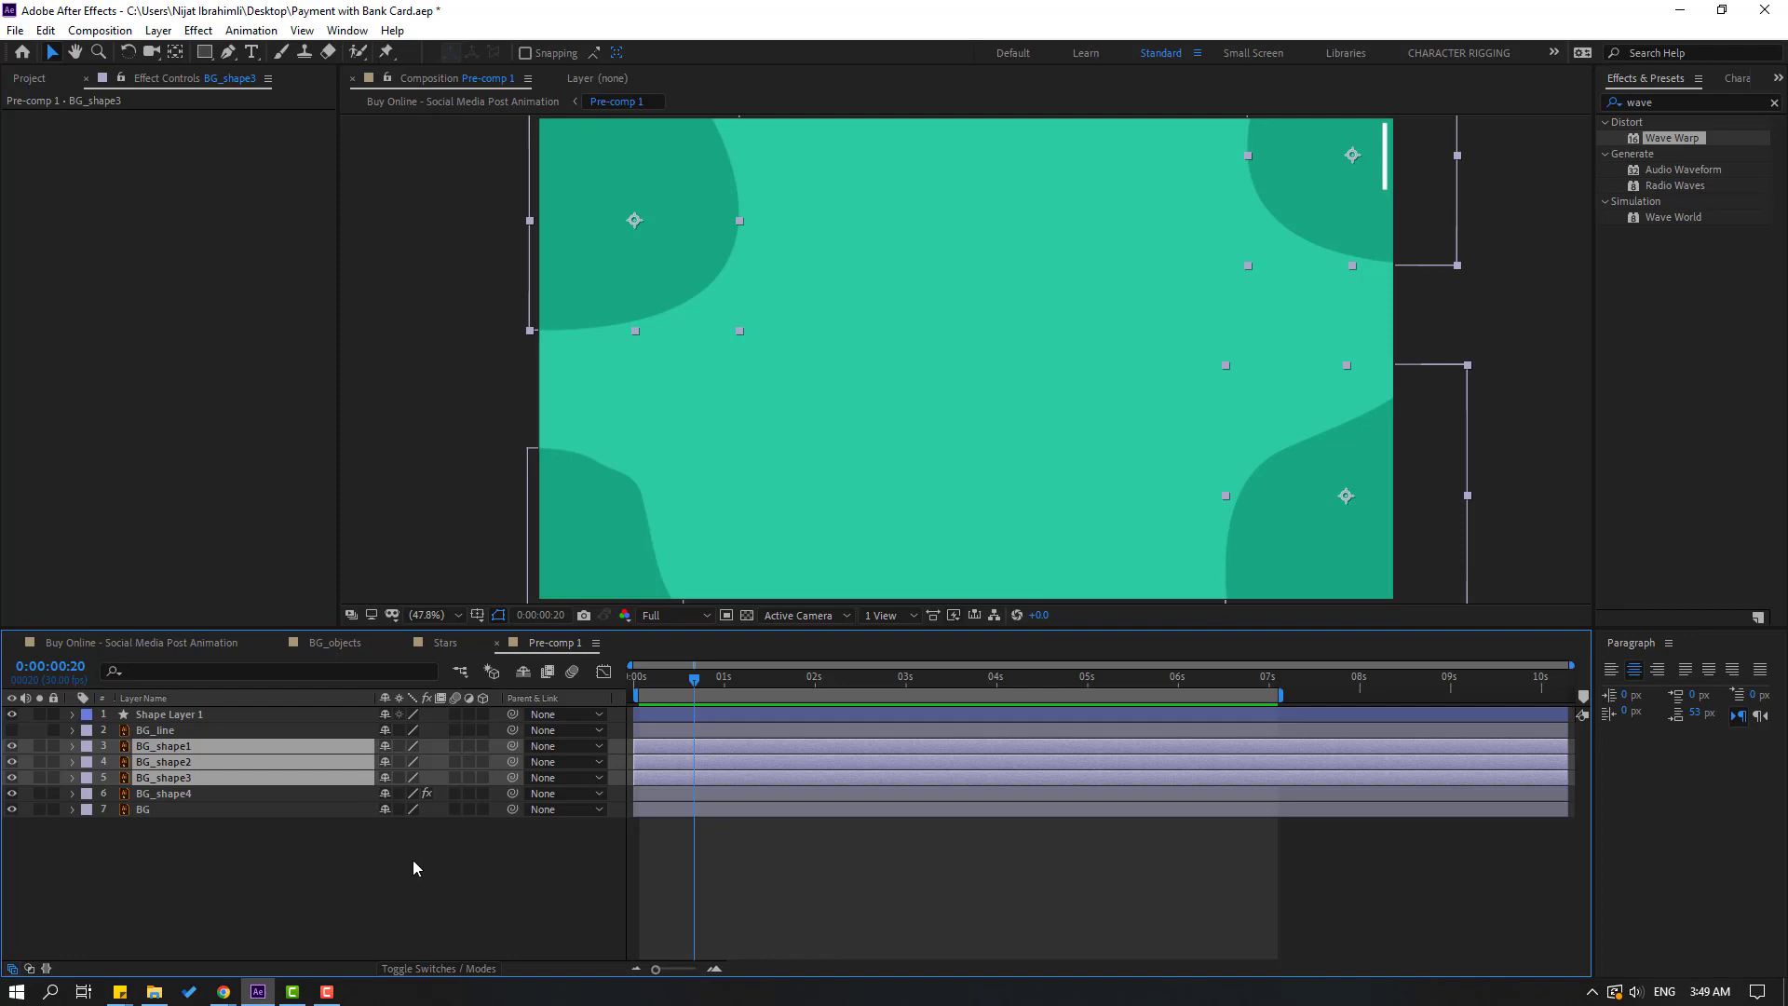
key("ctrl+v")
left_click(878, 911)
key("space")
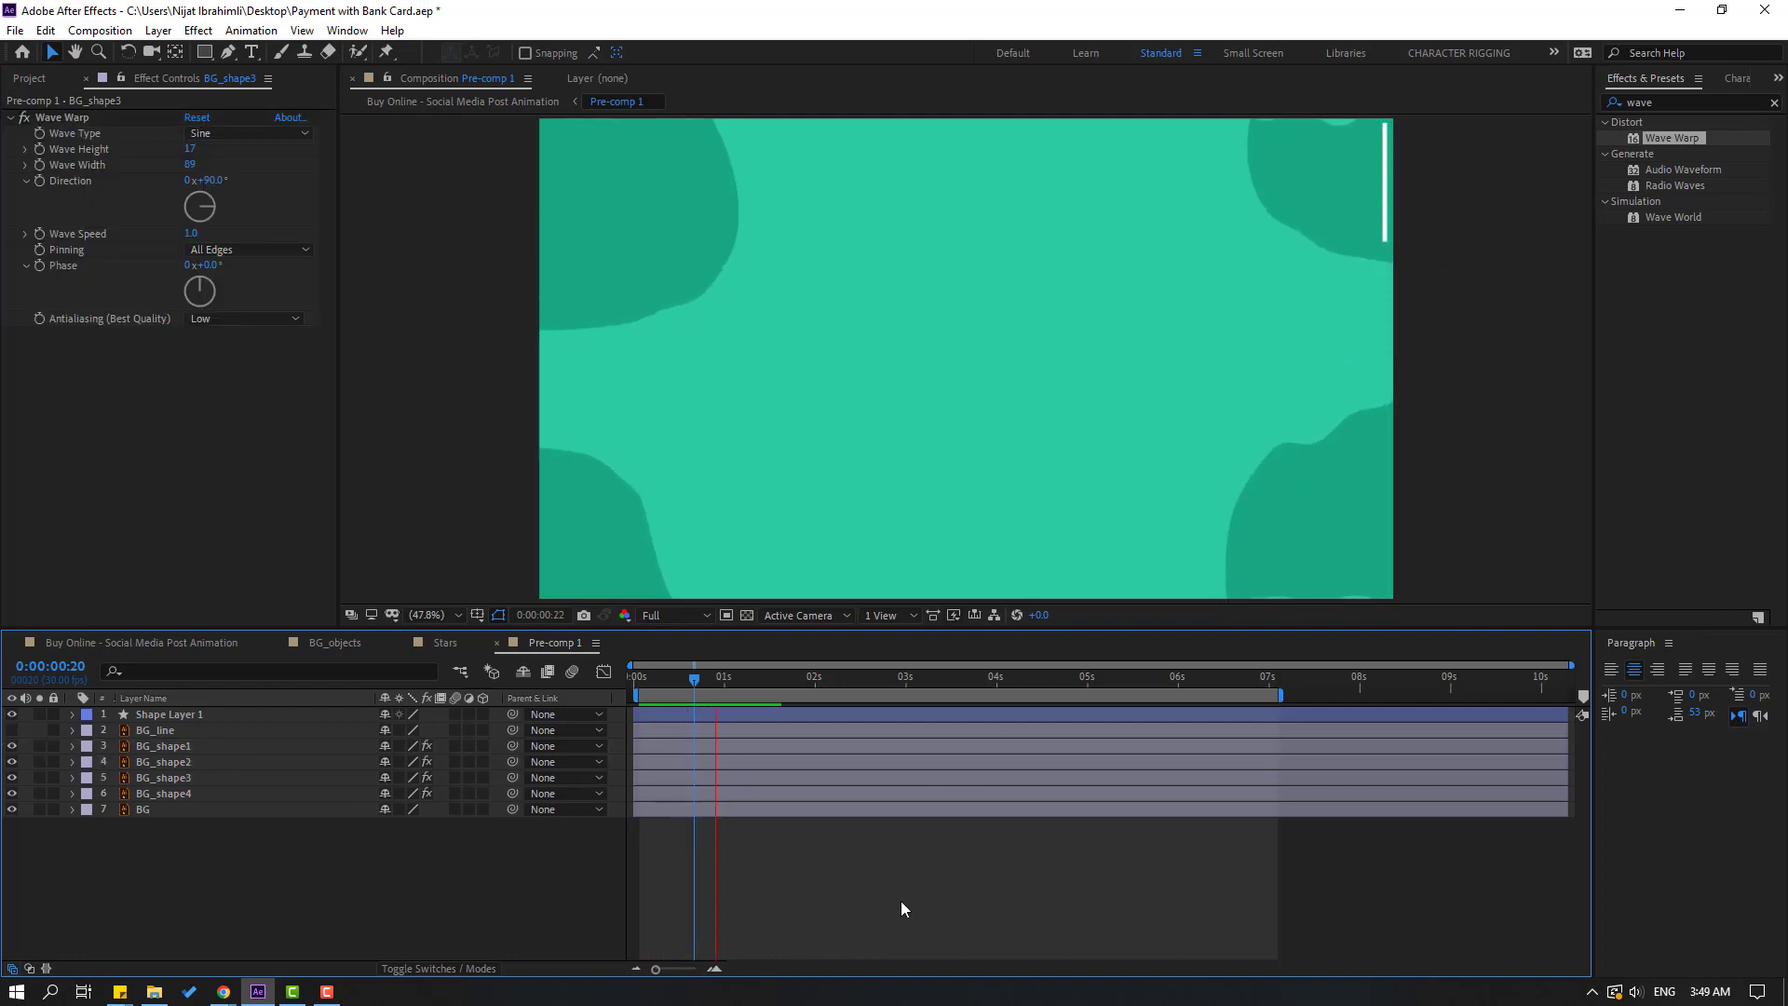
left_click(1314, 578)
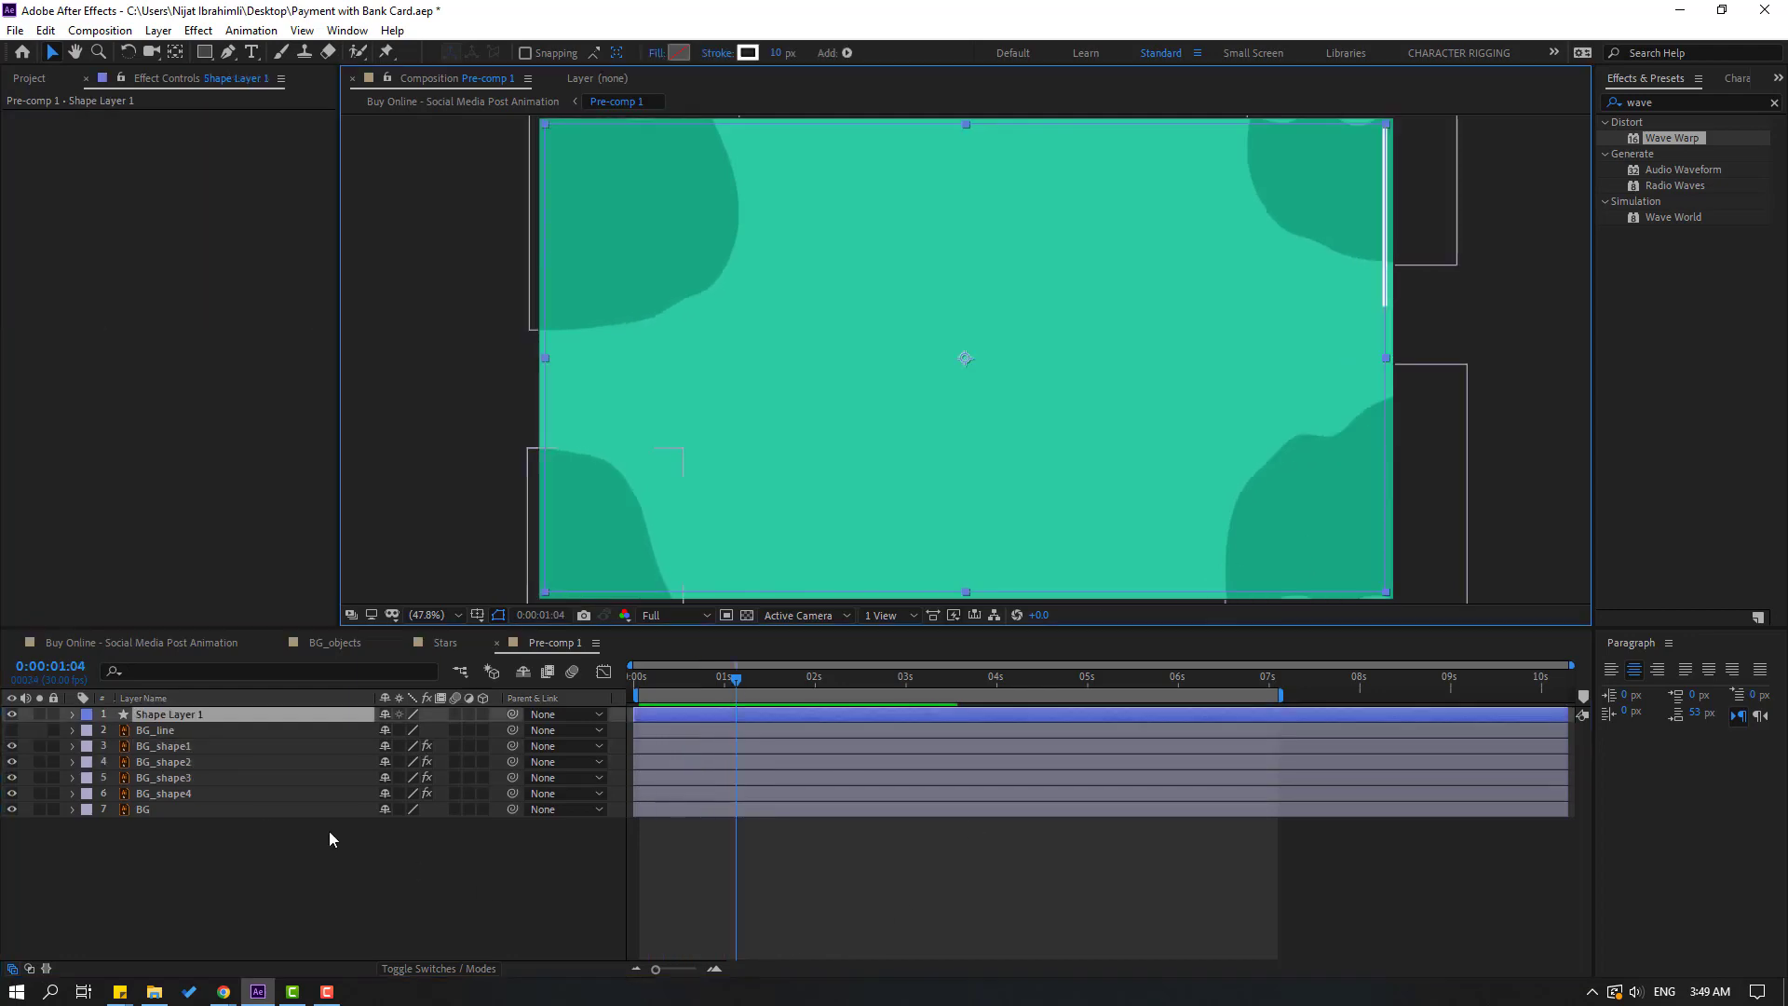
Step: Nudge BG_shape3 slightly down and BG_shape2 up and left, then preview the blobs again
left_click(181, 779)
left_click_drag(1293, 492, 1295, 503)
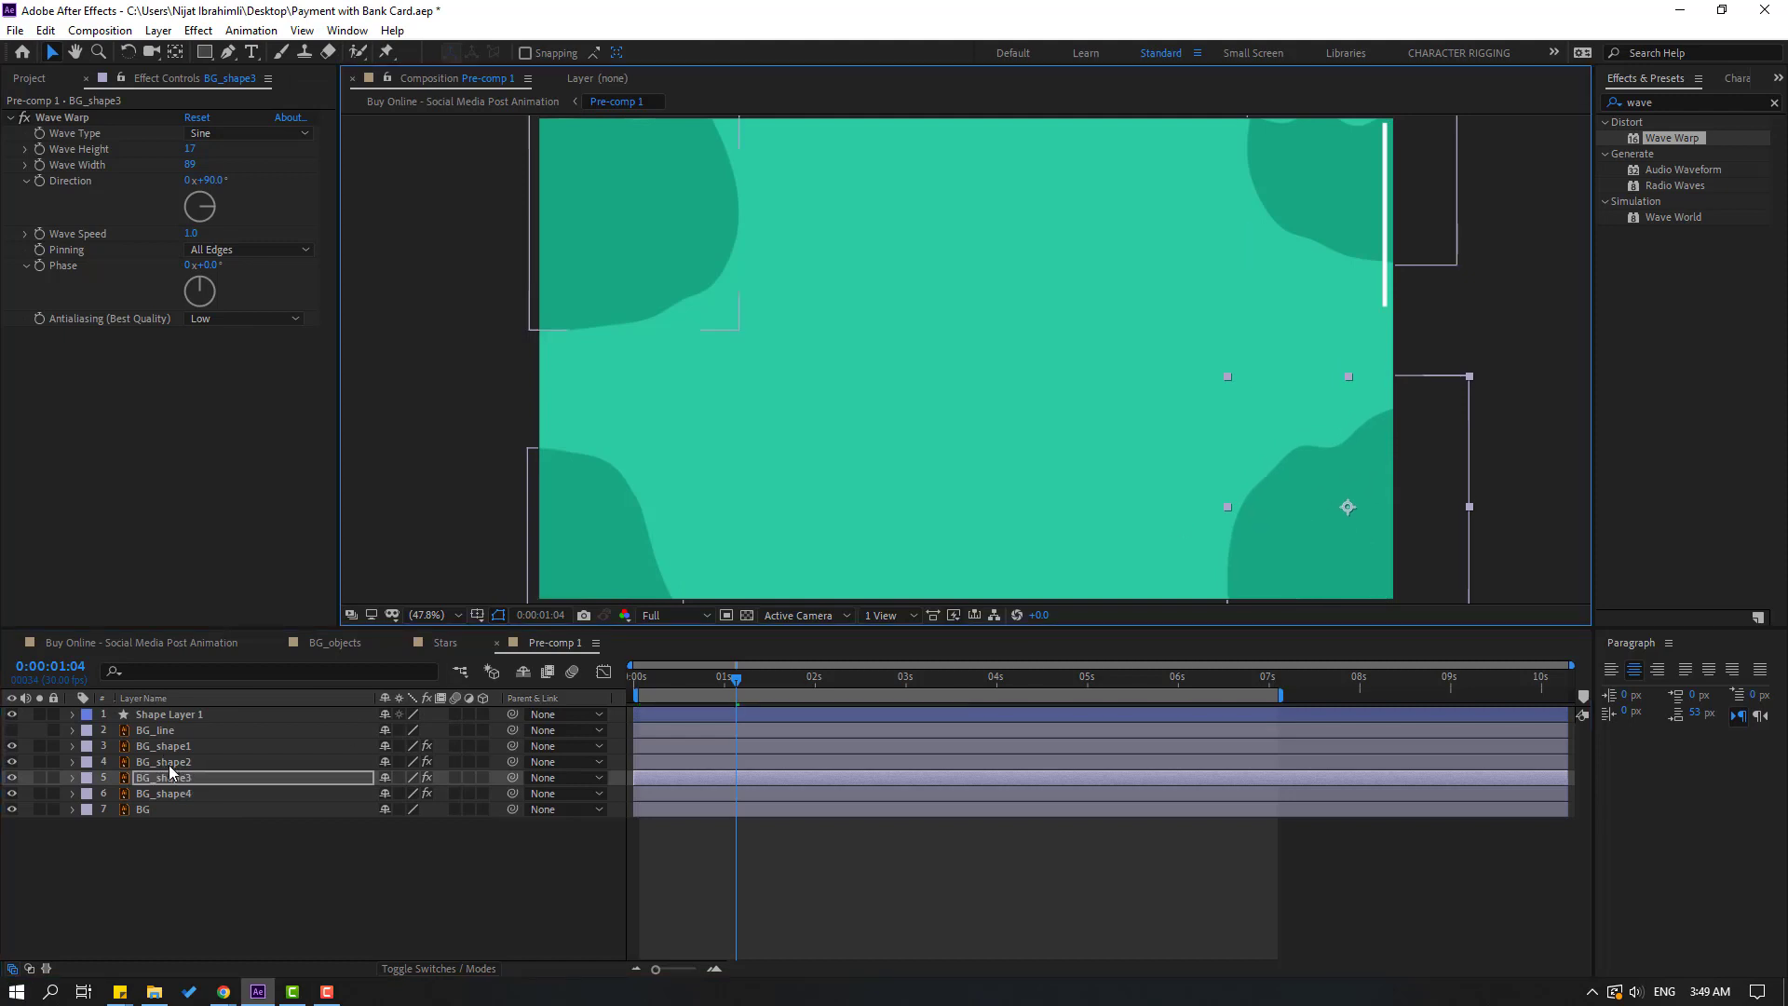
left_click(169, 762)
left_click_drag(620, 285, 586, 305)
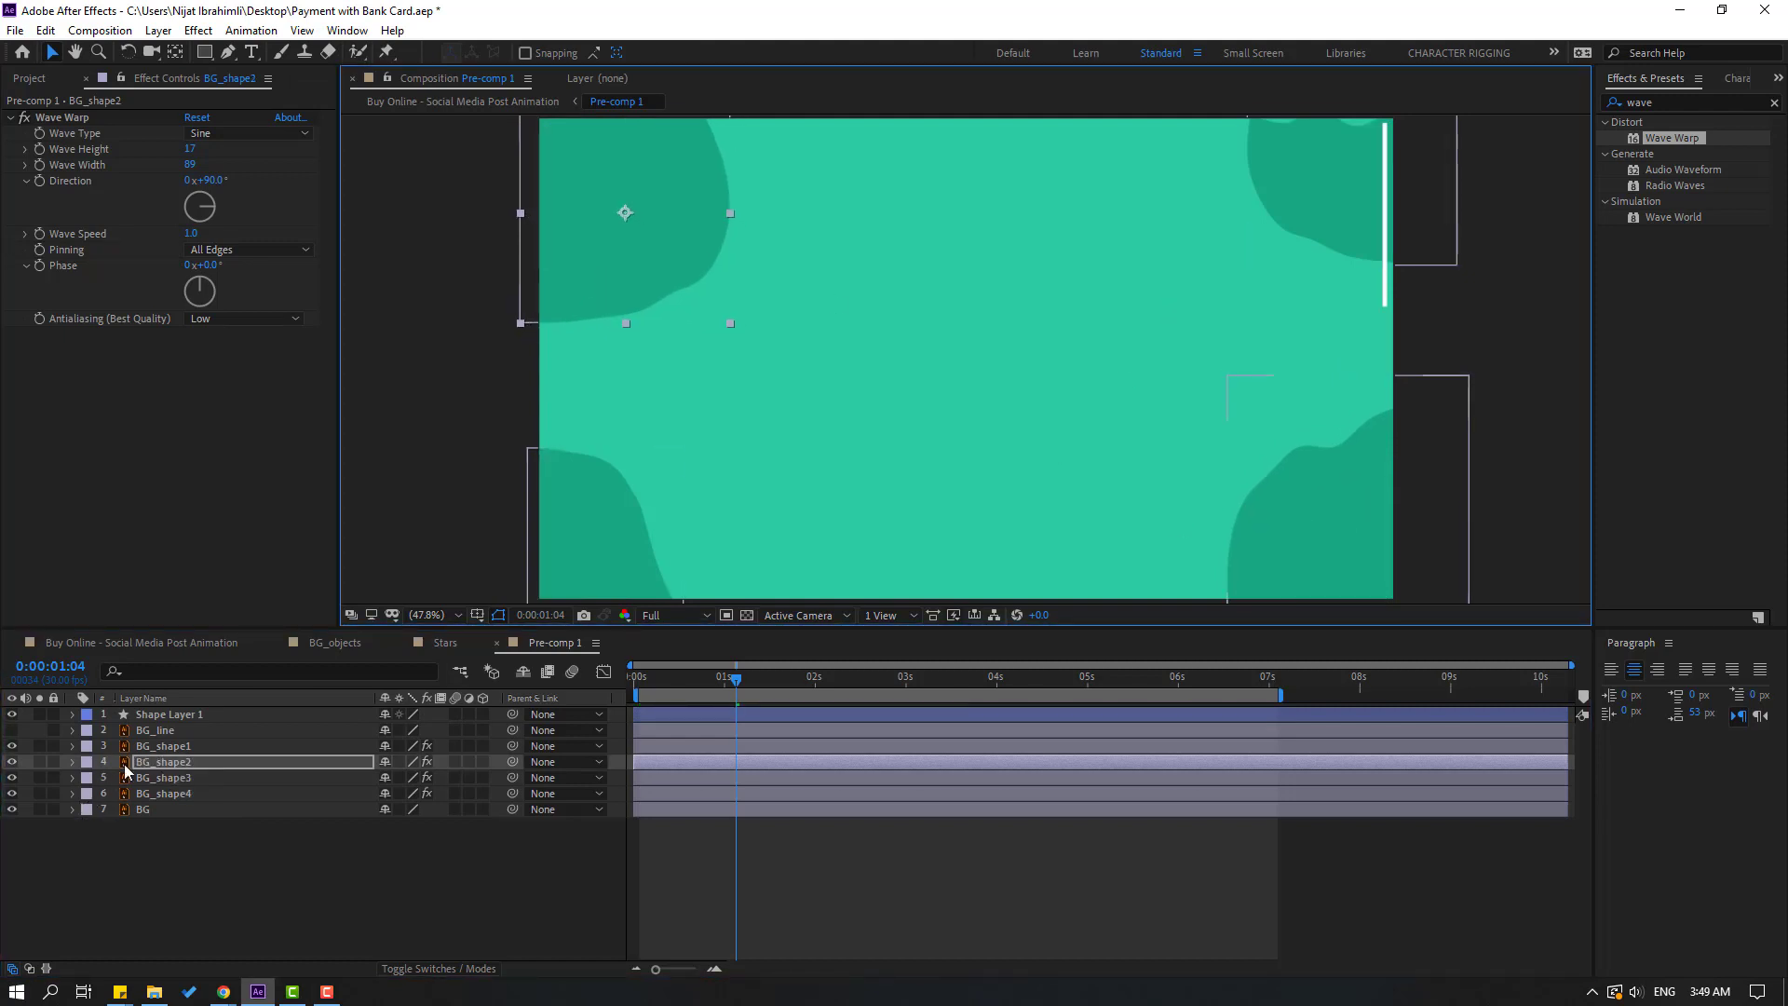
left_click(163, 746)
left_click(1299, 197)
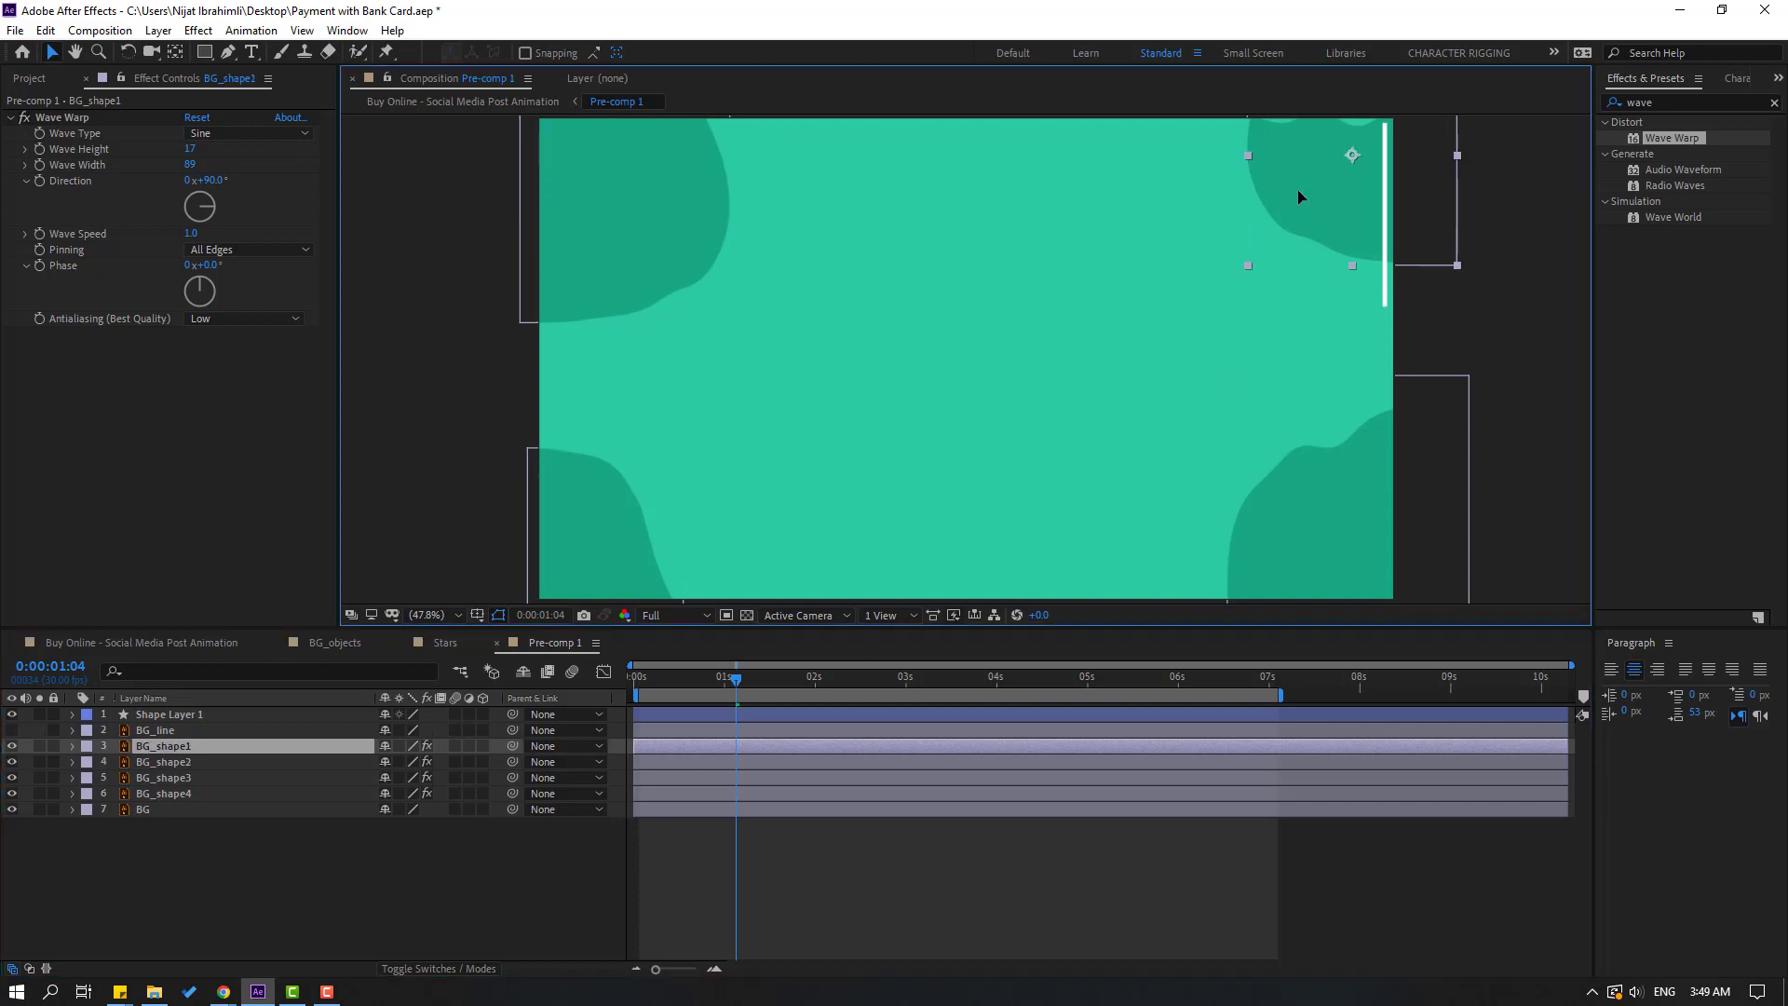
left_click(893, 905)
key("space")
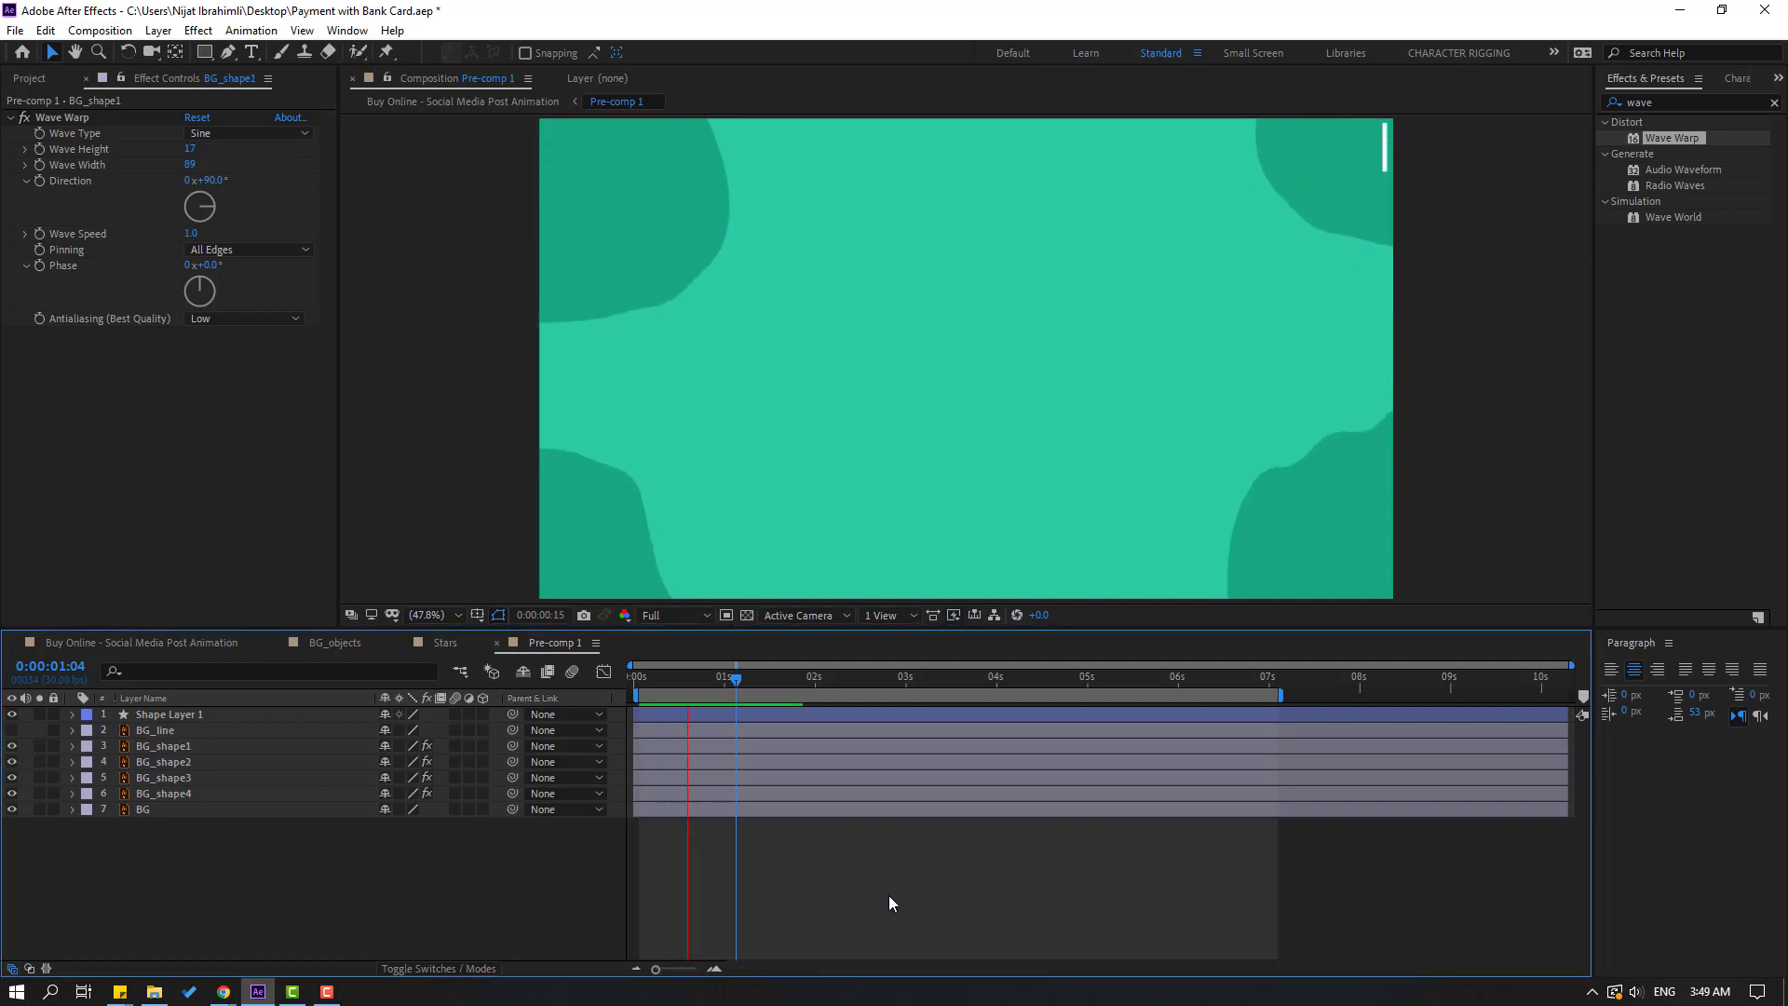
key("space")
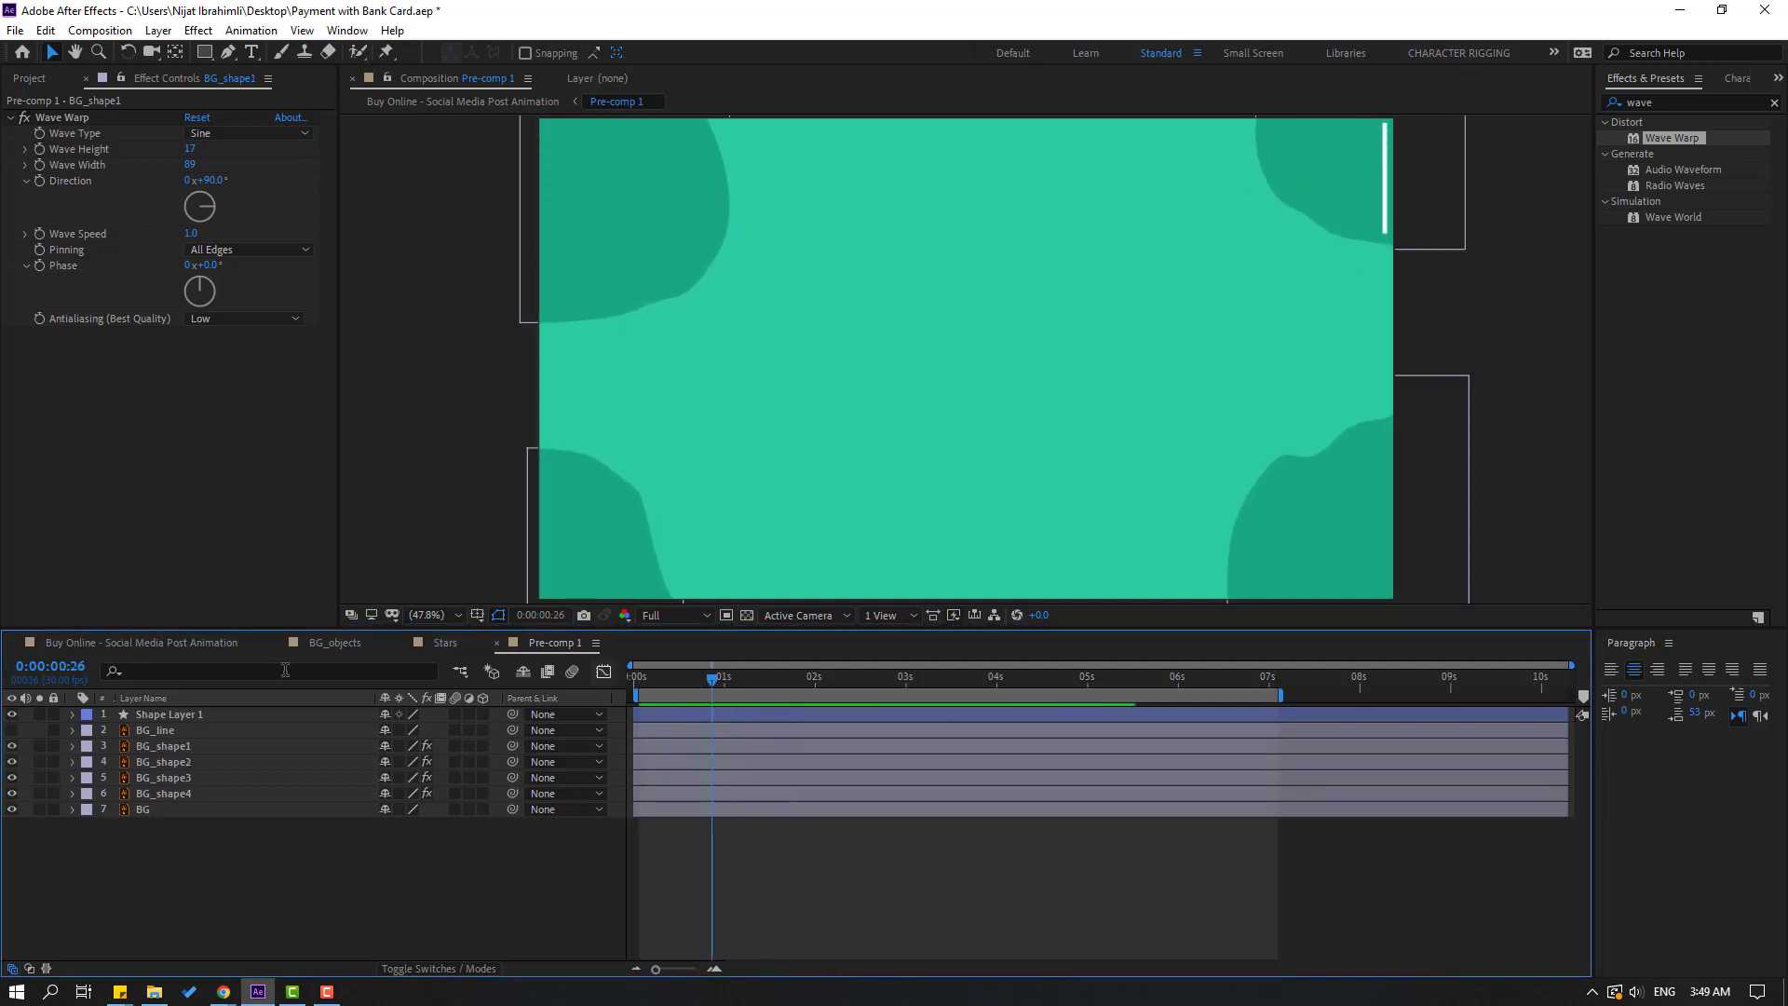
left_click(73, 643)
Step: Preview the main composition and open the BG_objects precomp
left_click_drag(668, 679, 970, 678)
key("space")
left_click(132, 874)
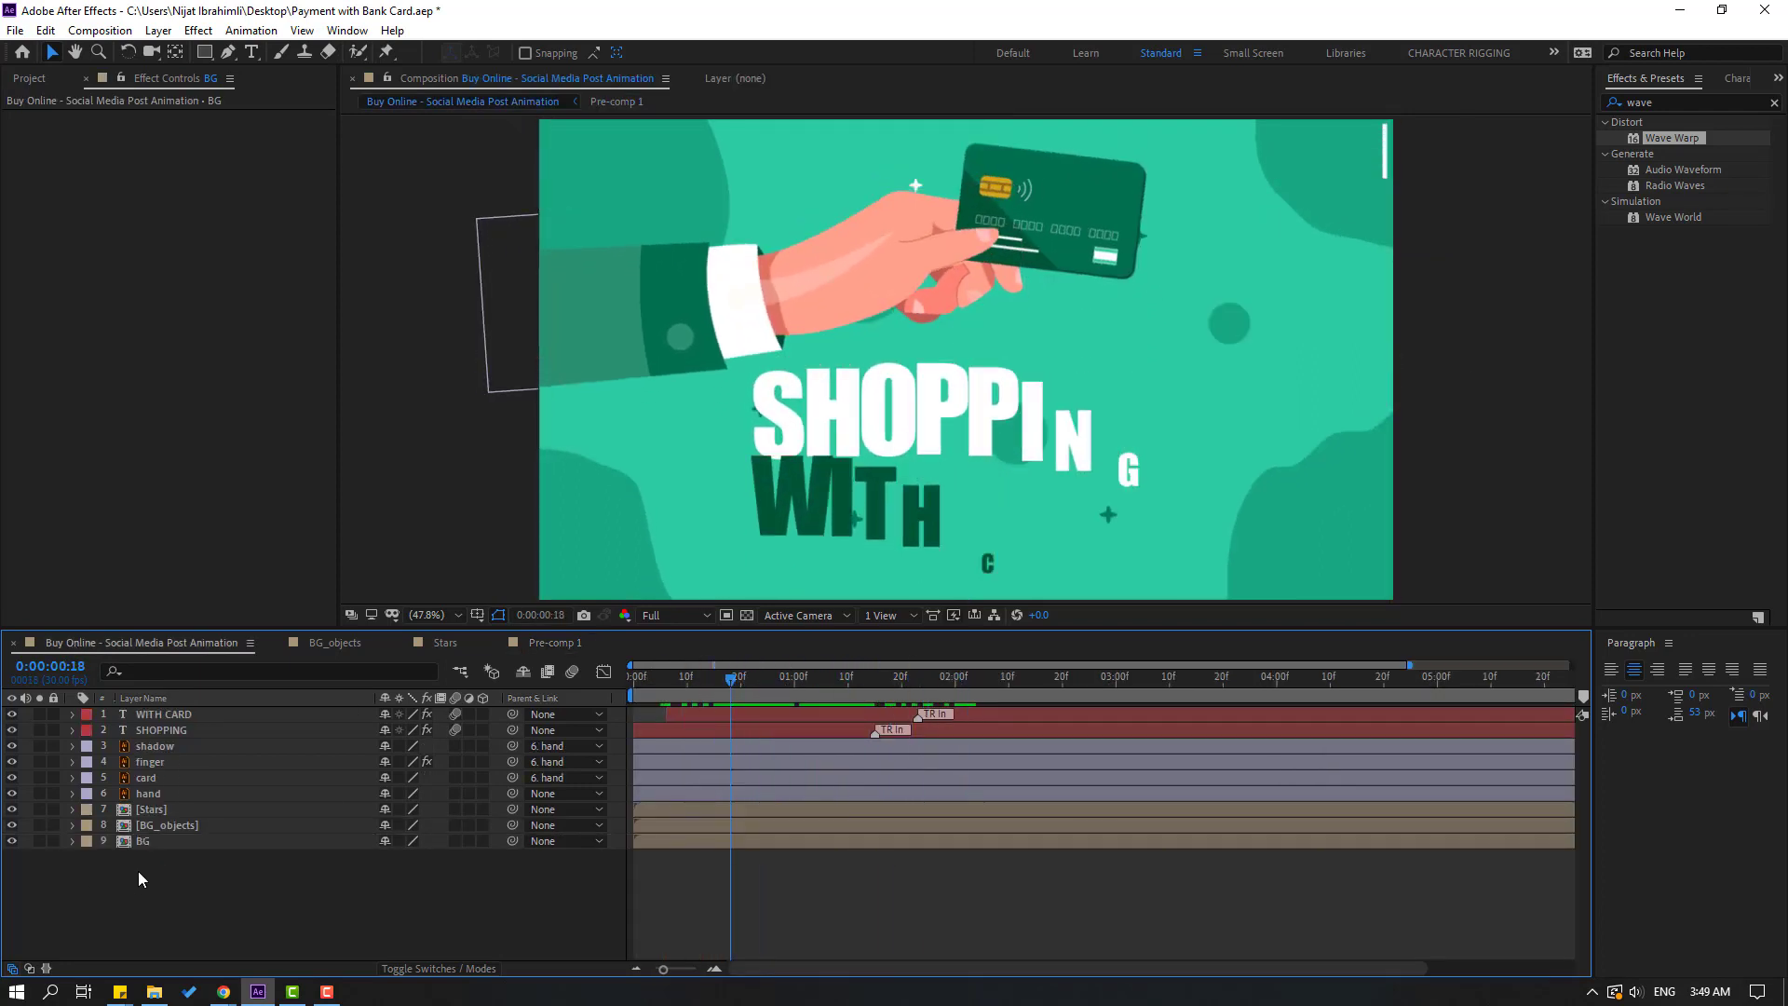
double_click(158, 825)
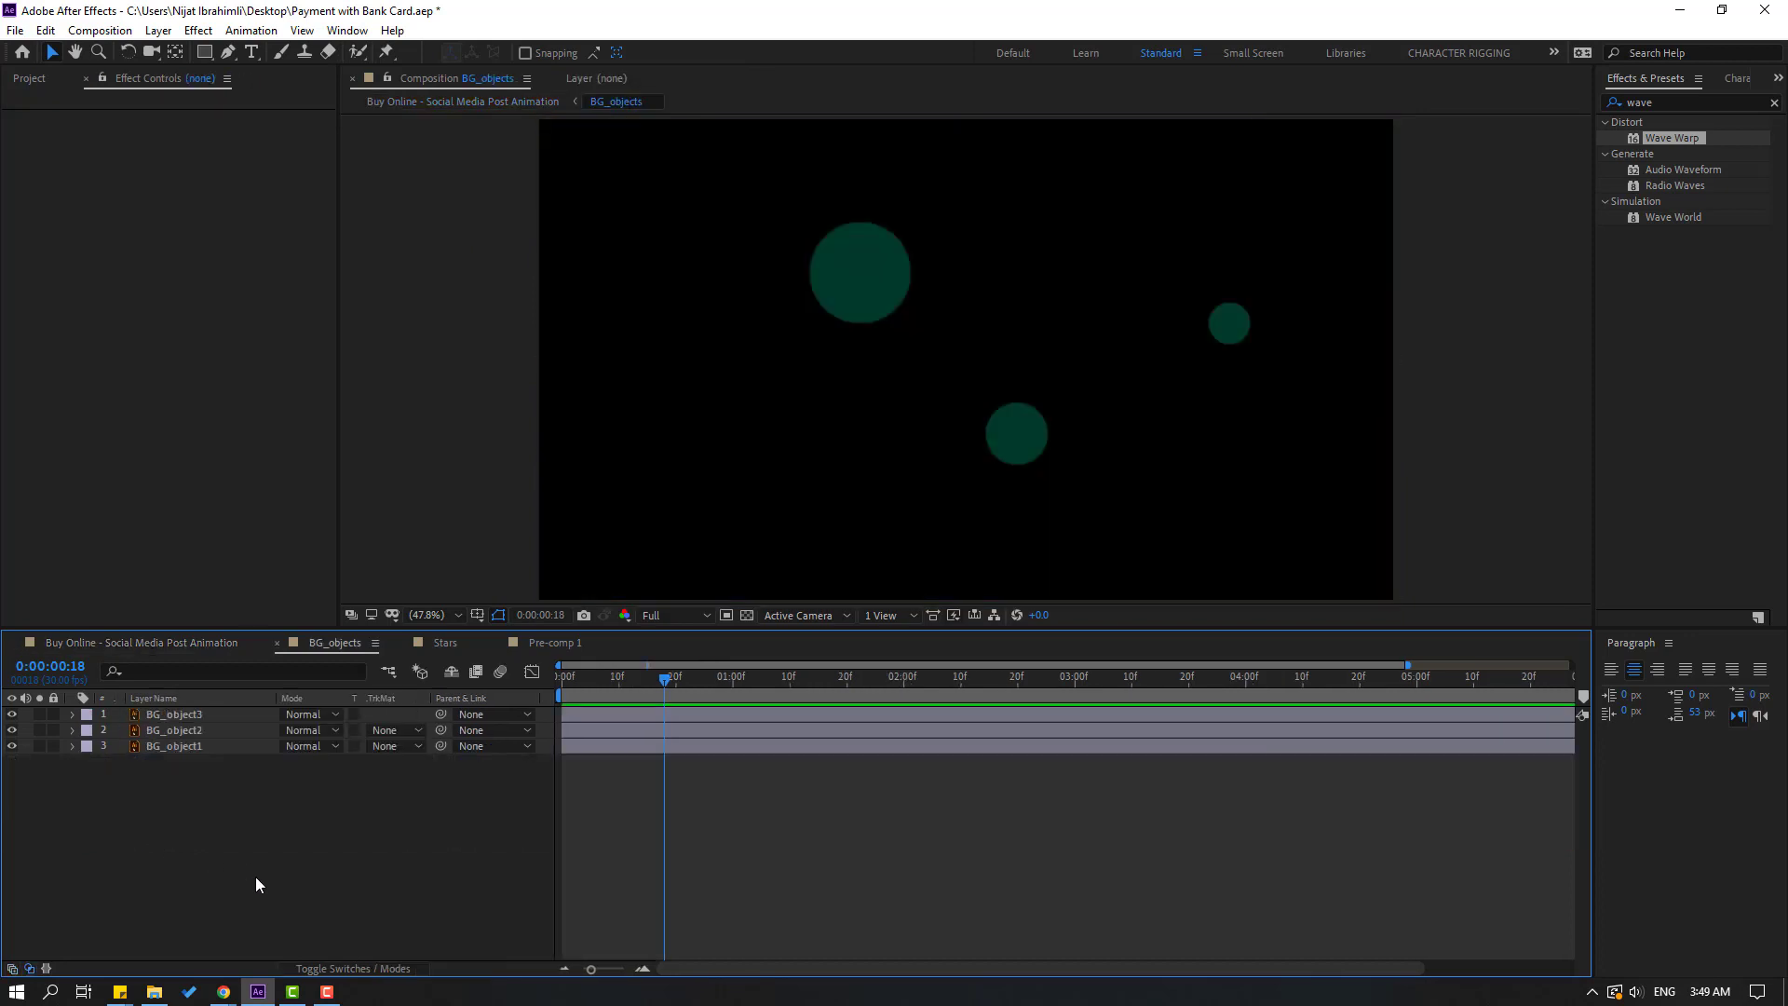
Step: Add a wiggle(1,9) expression to the big circle BG_object2's Position
left_click(846, 278)
key("Home")
key("p")
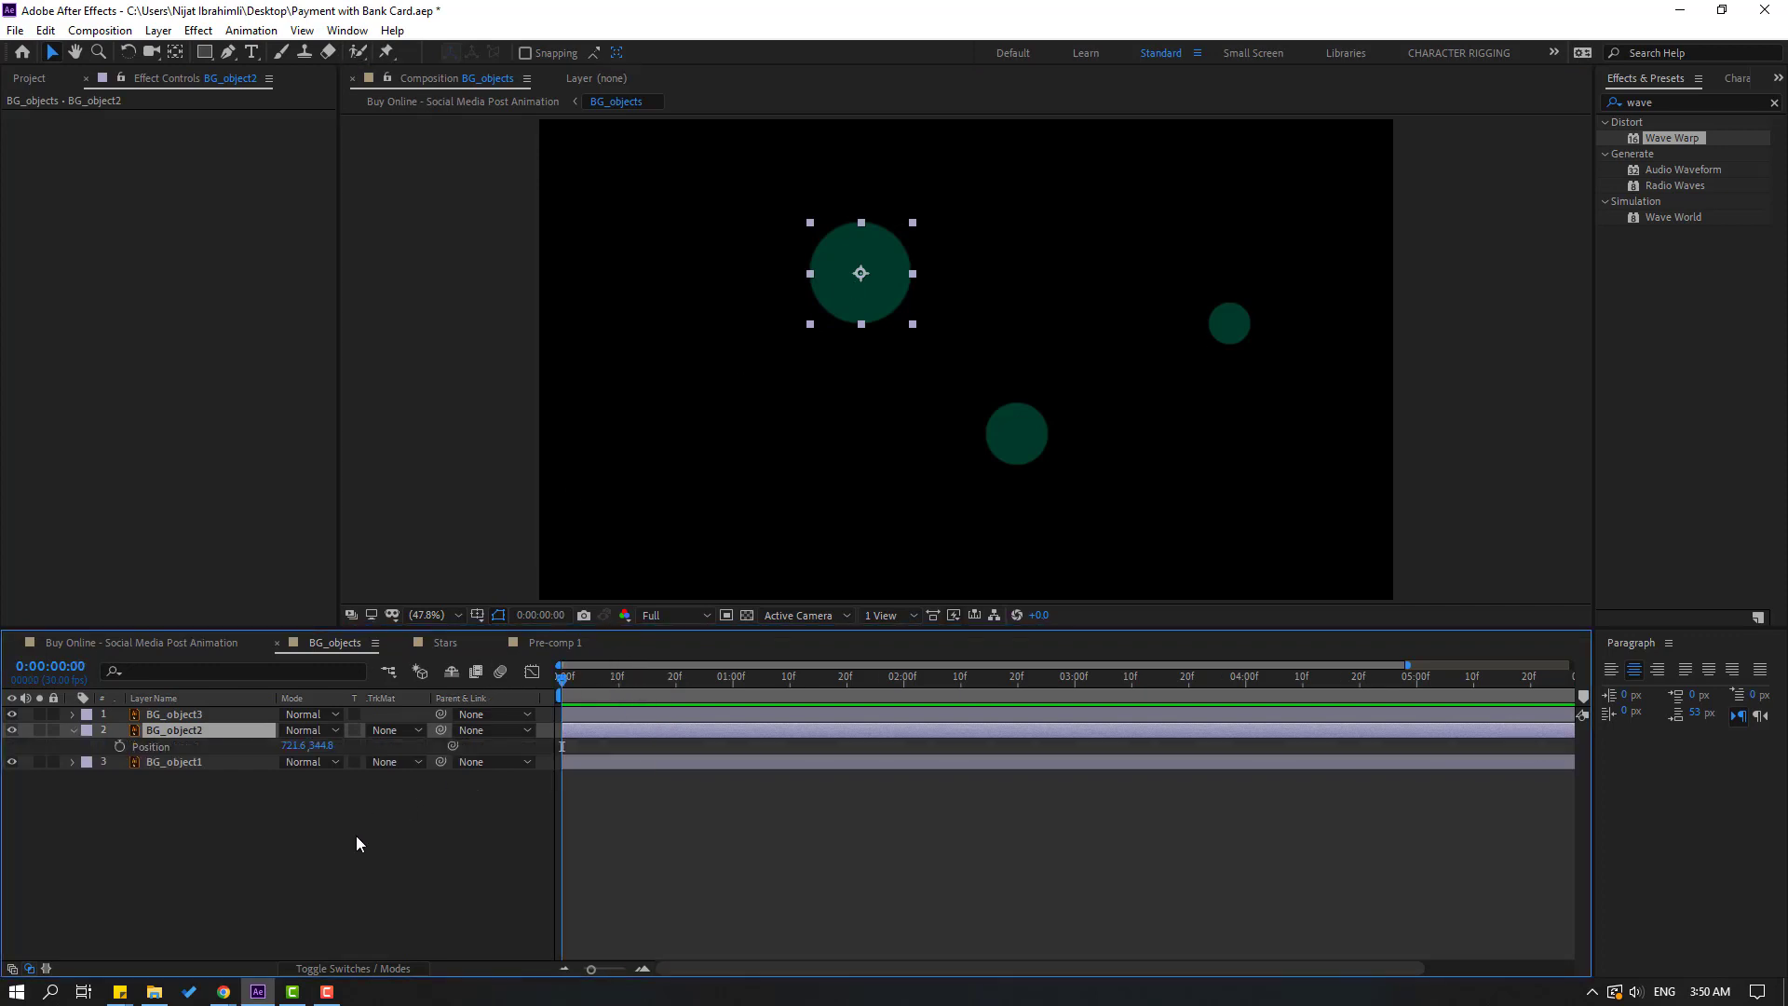
left_click(119, 748, "alt")
type("w")
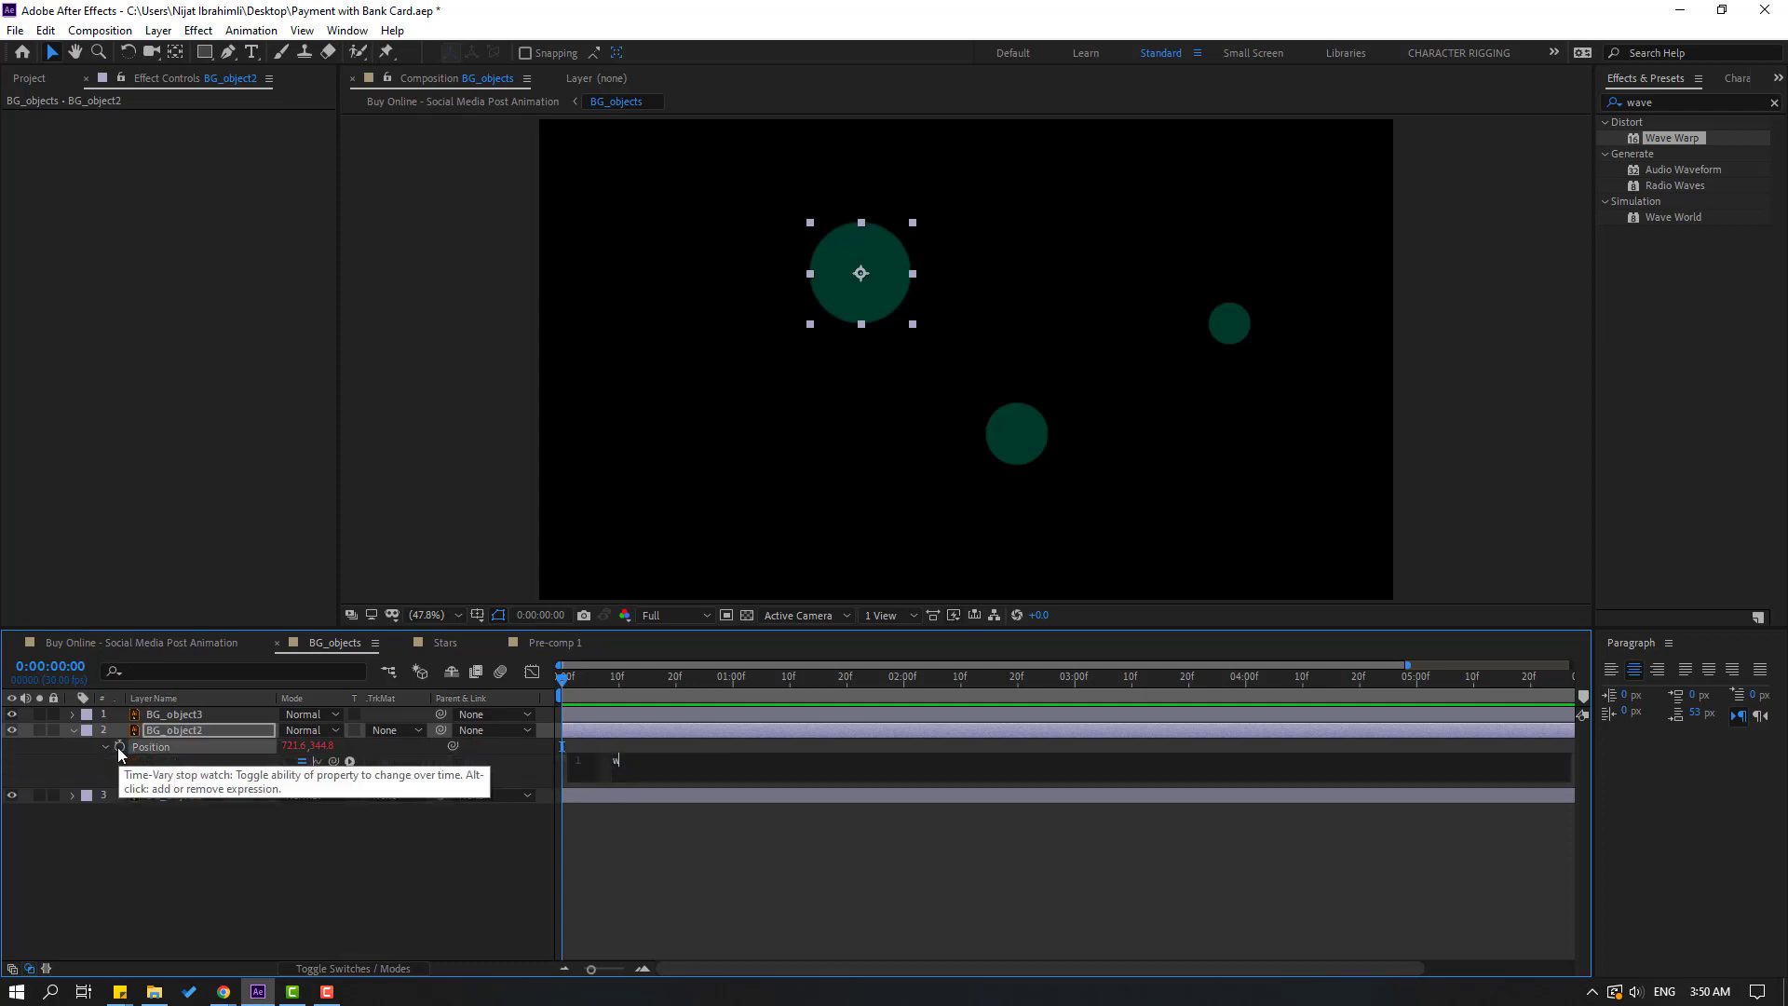
type("iggle")
key("Return")
type("1,9")
left_click(1114, 870)
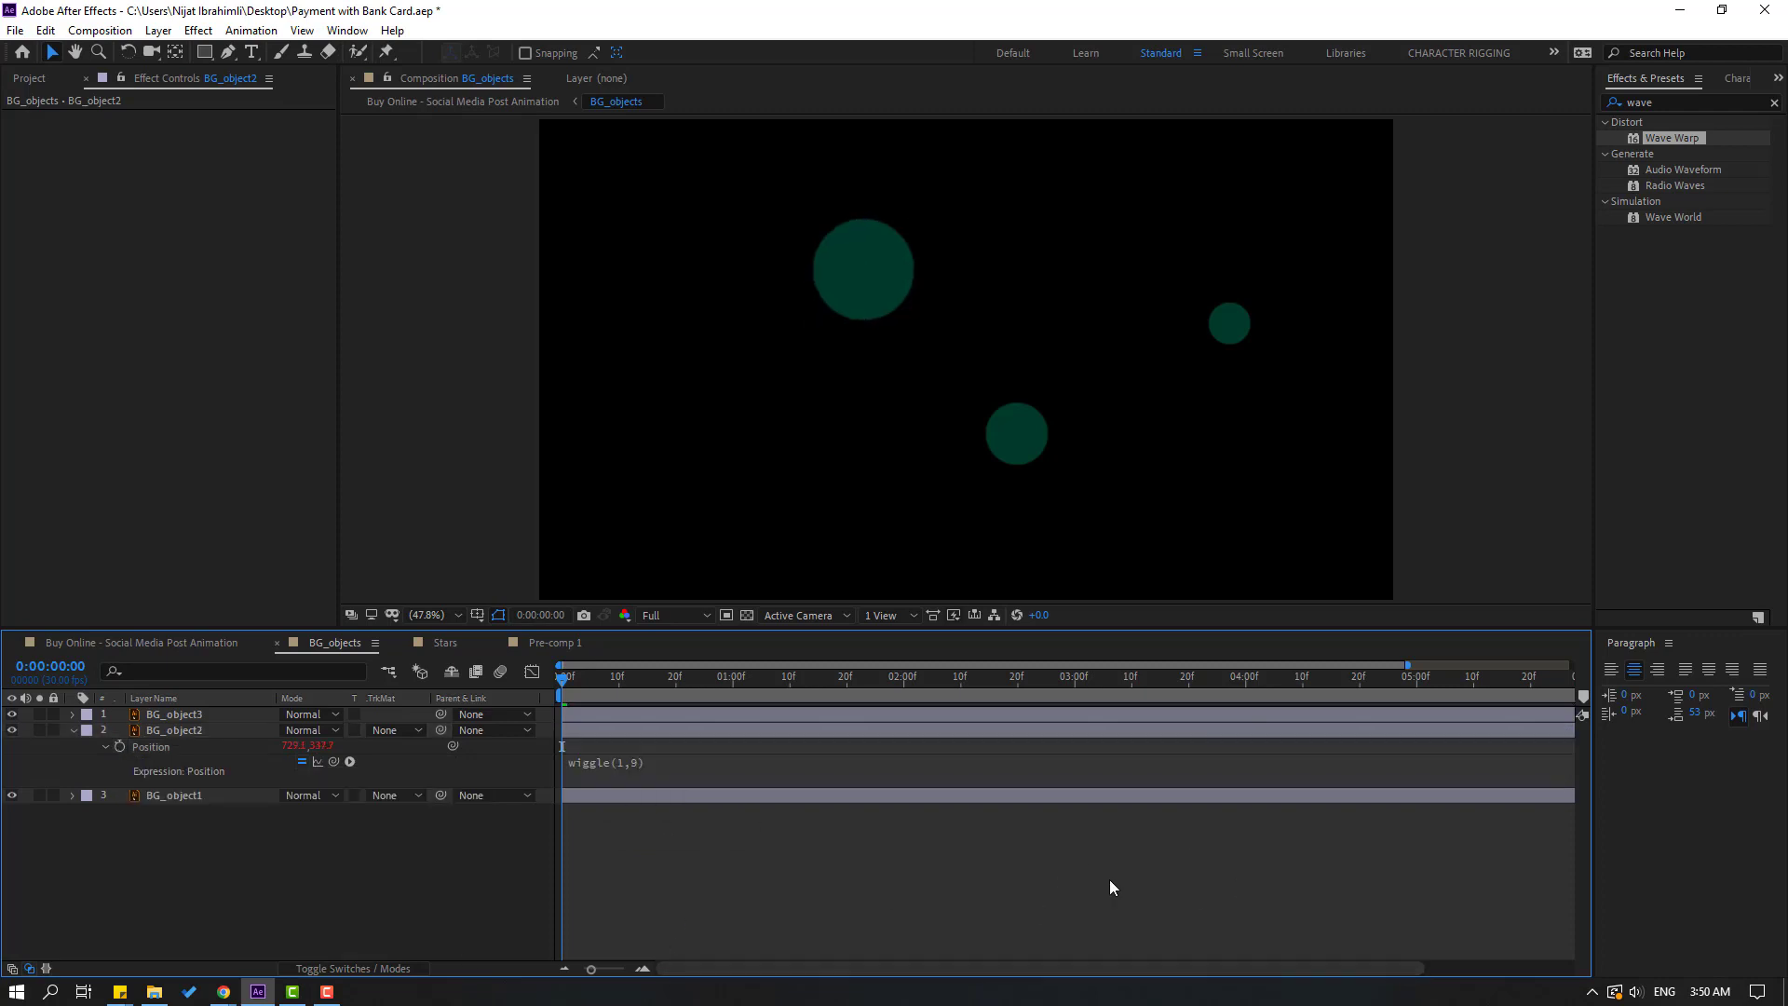
key("space")
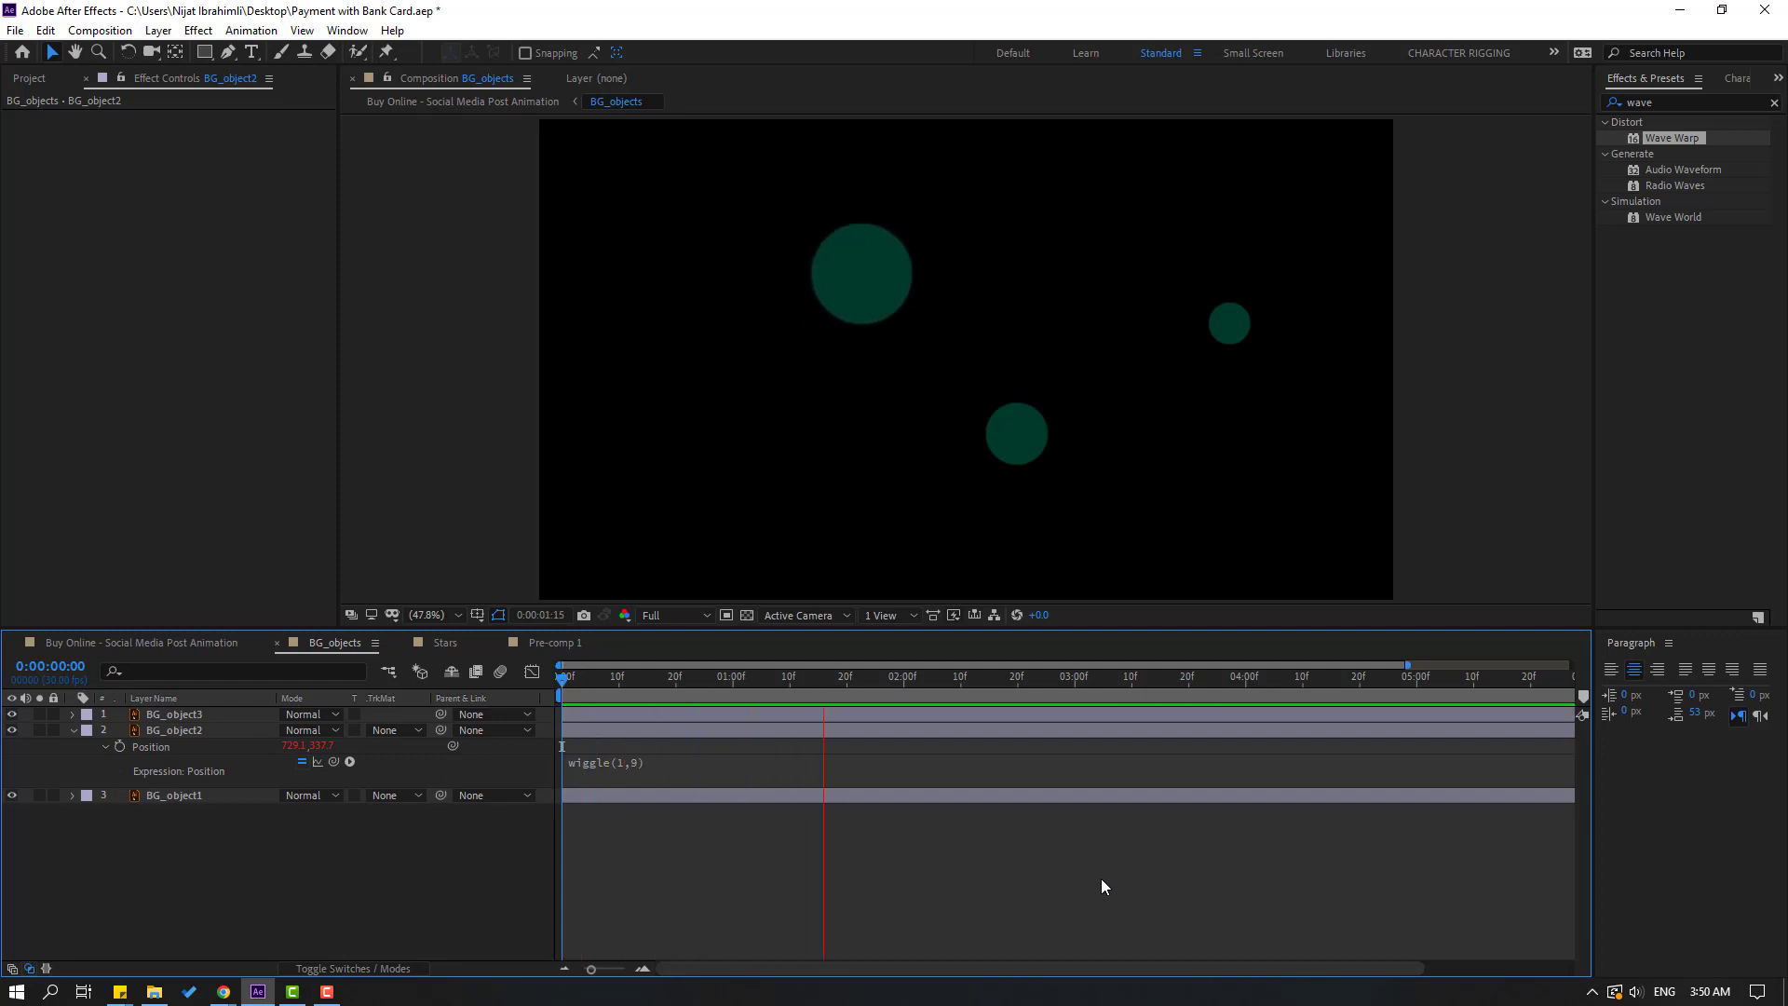
left_click(675, 696)
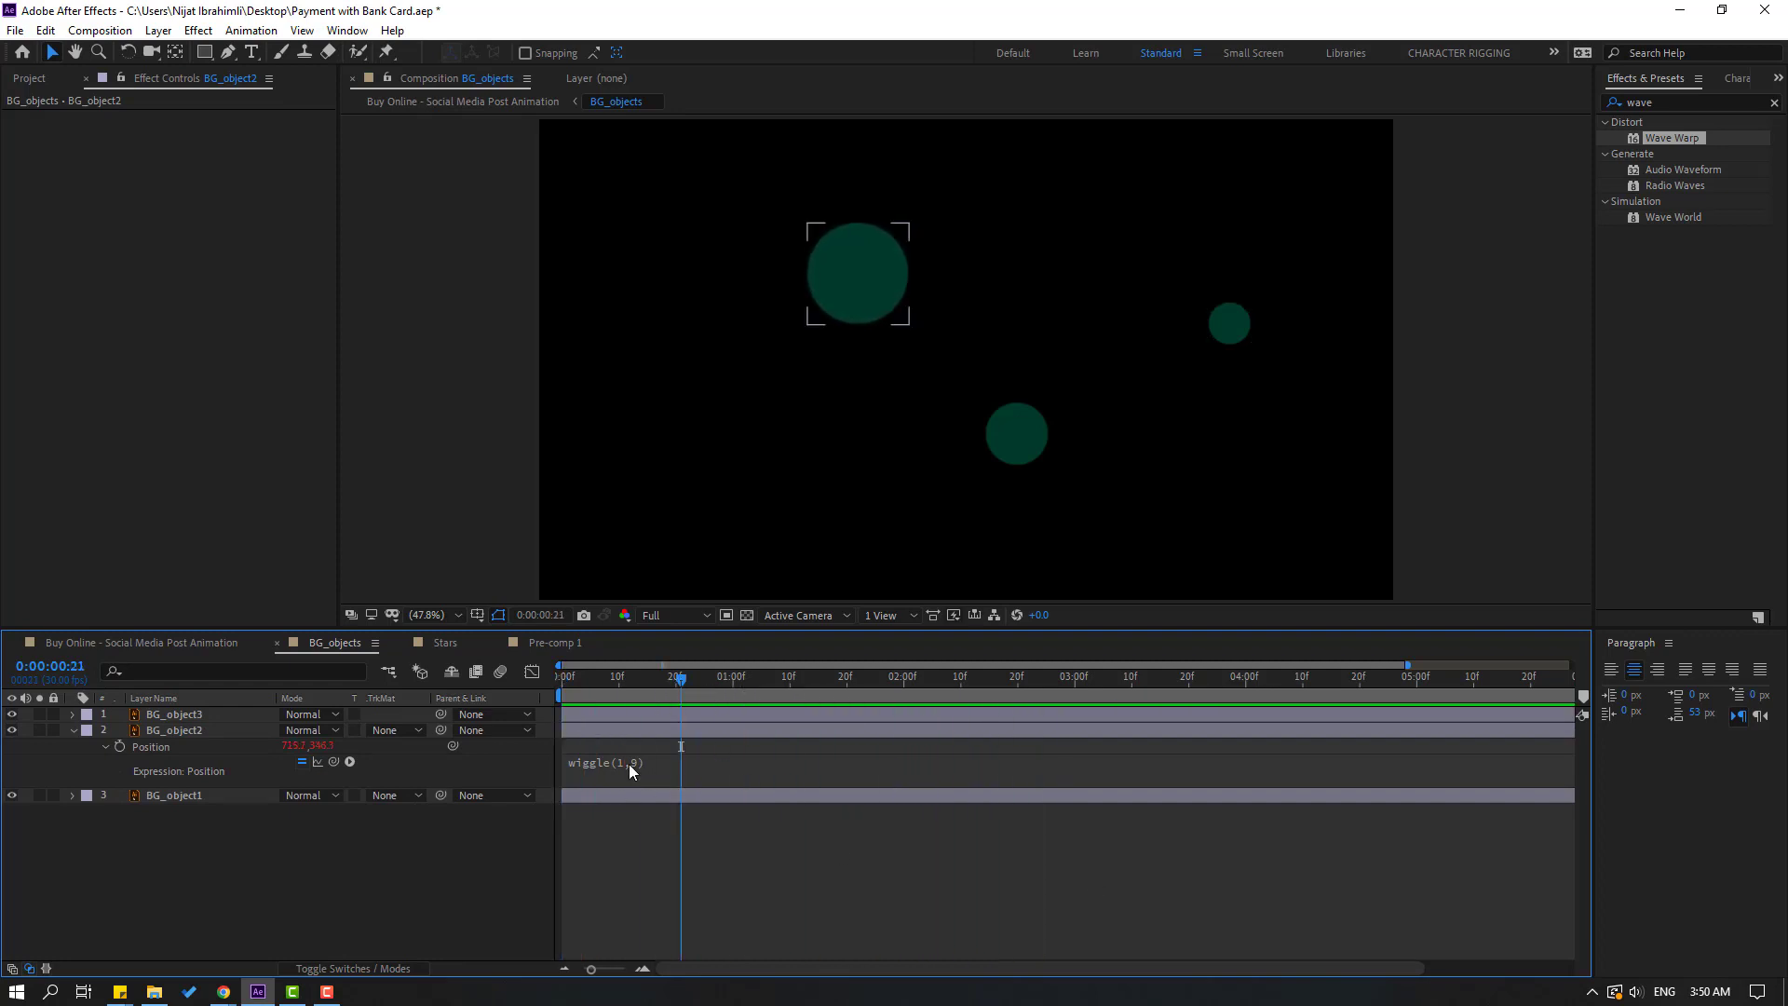
Step: Change BG_object2's expression to wiggle(2,9) and copy it
left_click(667, 762)
key("BackSpace")
type("2")
left_click(790, 881)
key("space")
left_click(591, 677)
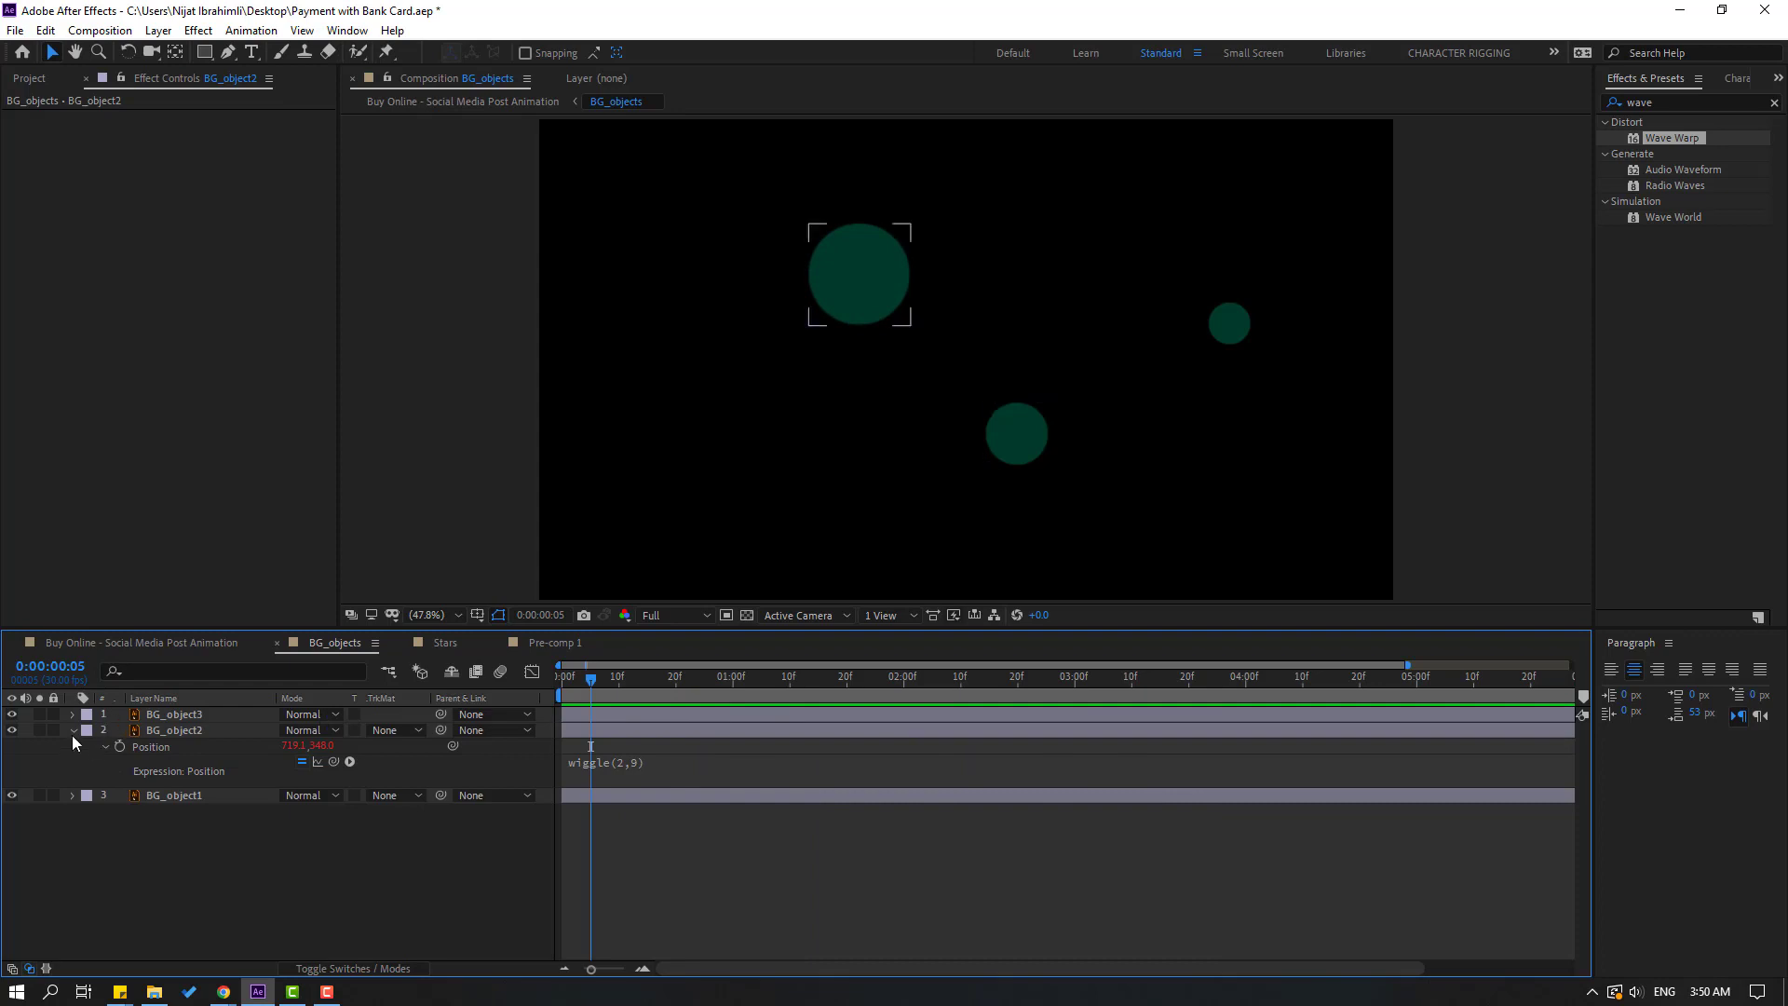
left_click(666, 775)
key("ctrl+a")
key("ctrl+c")
key("KP_Enter")
left_click(73, 731)
Step: Paste the wiggle expression onto BG_object3's Position and adjust it to wiggle(2,5)
left_click(169, 717)
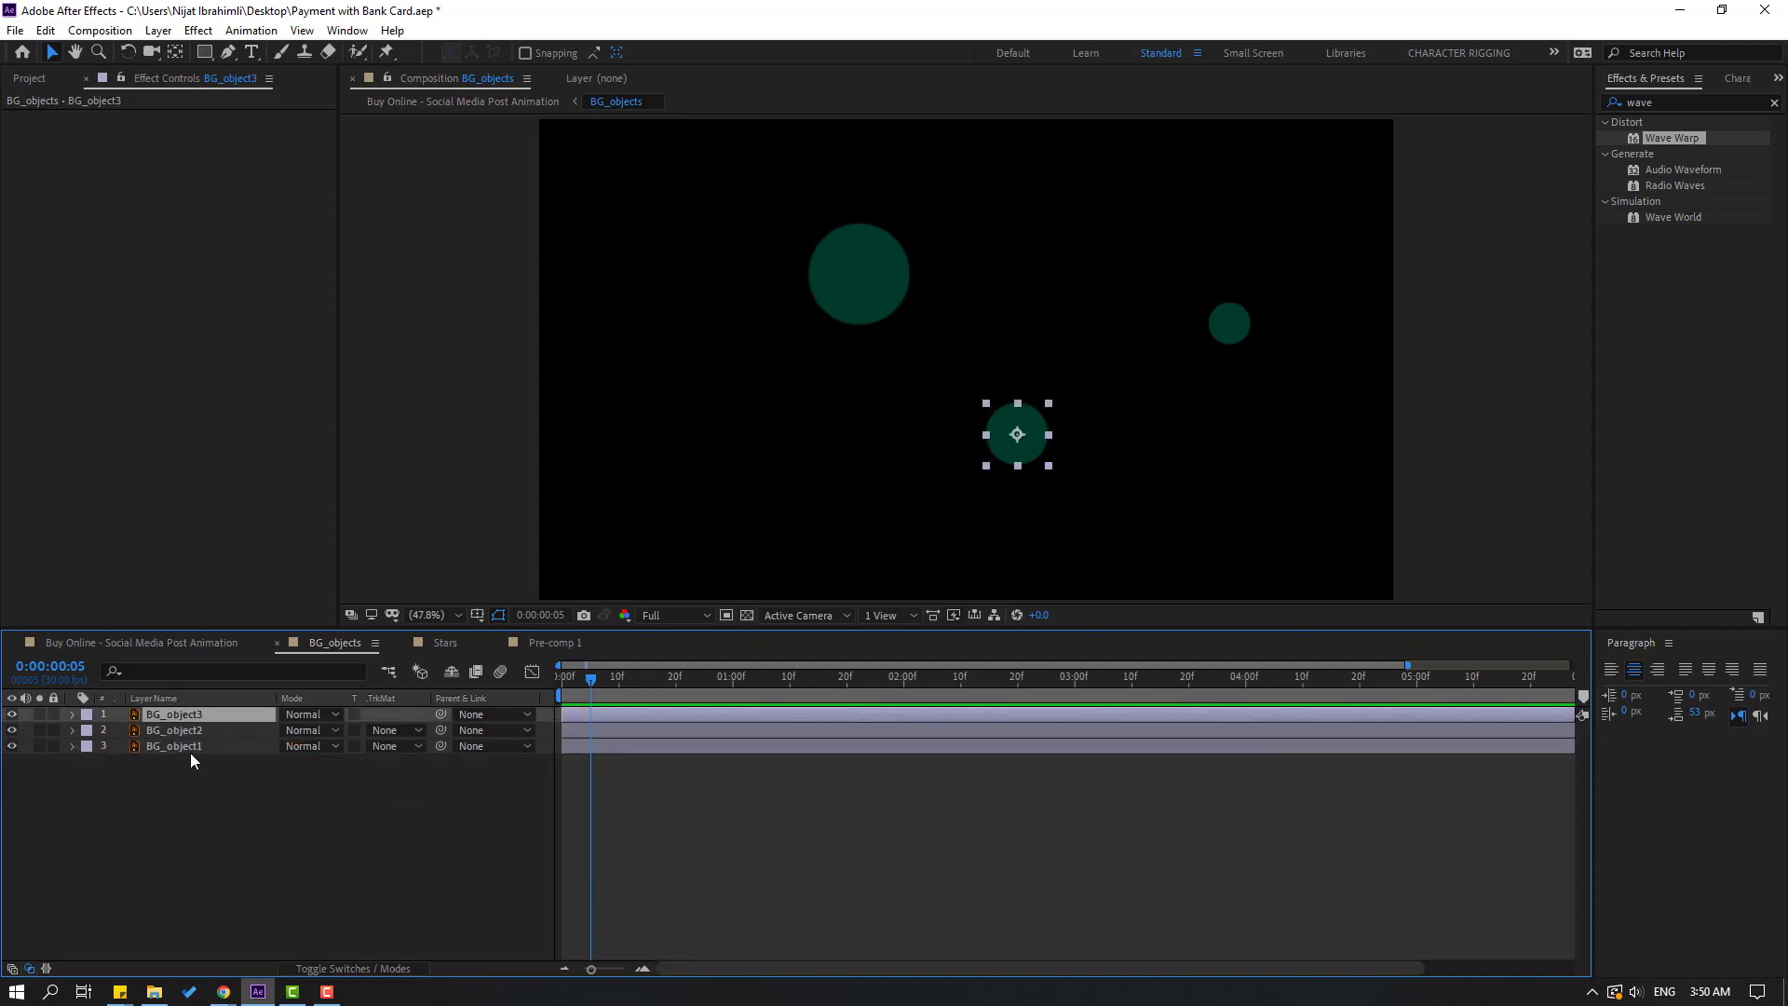
key("p")
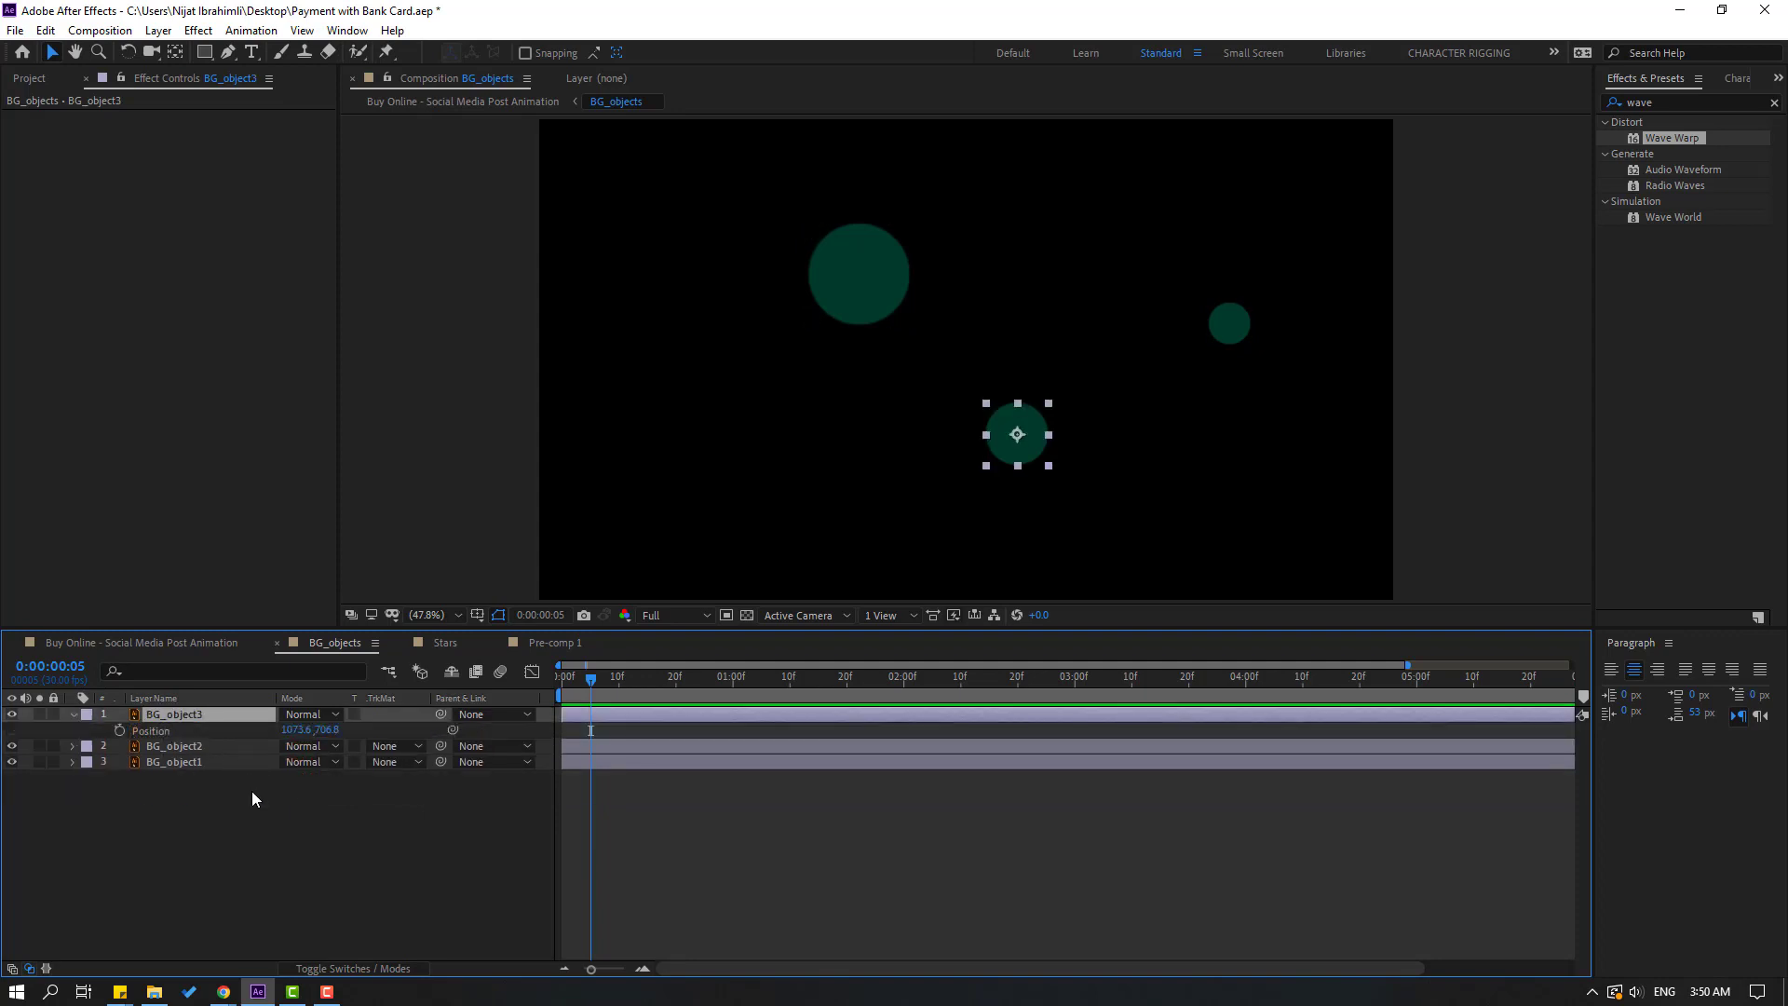
left_click(120, 730, "alt")
key("ctrl+v")
left_click(826, 873)
key("space")
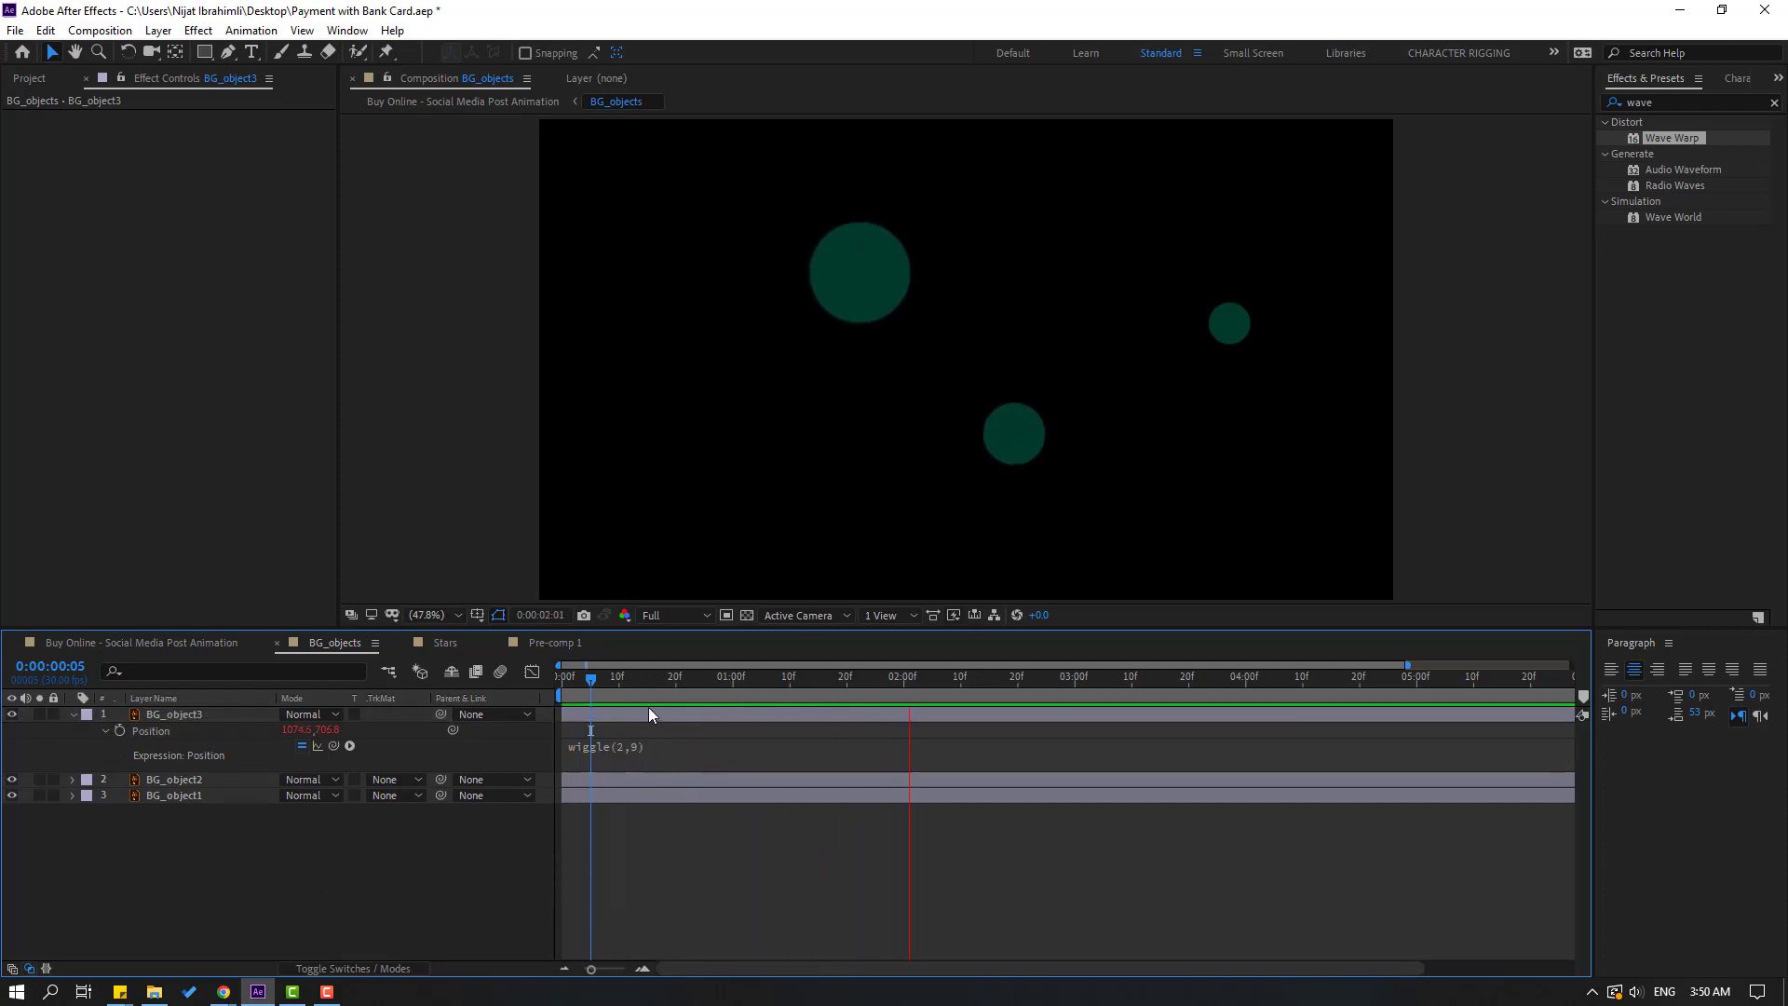
left_click(627, 745)
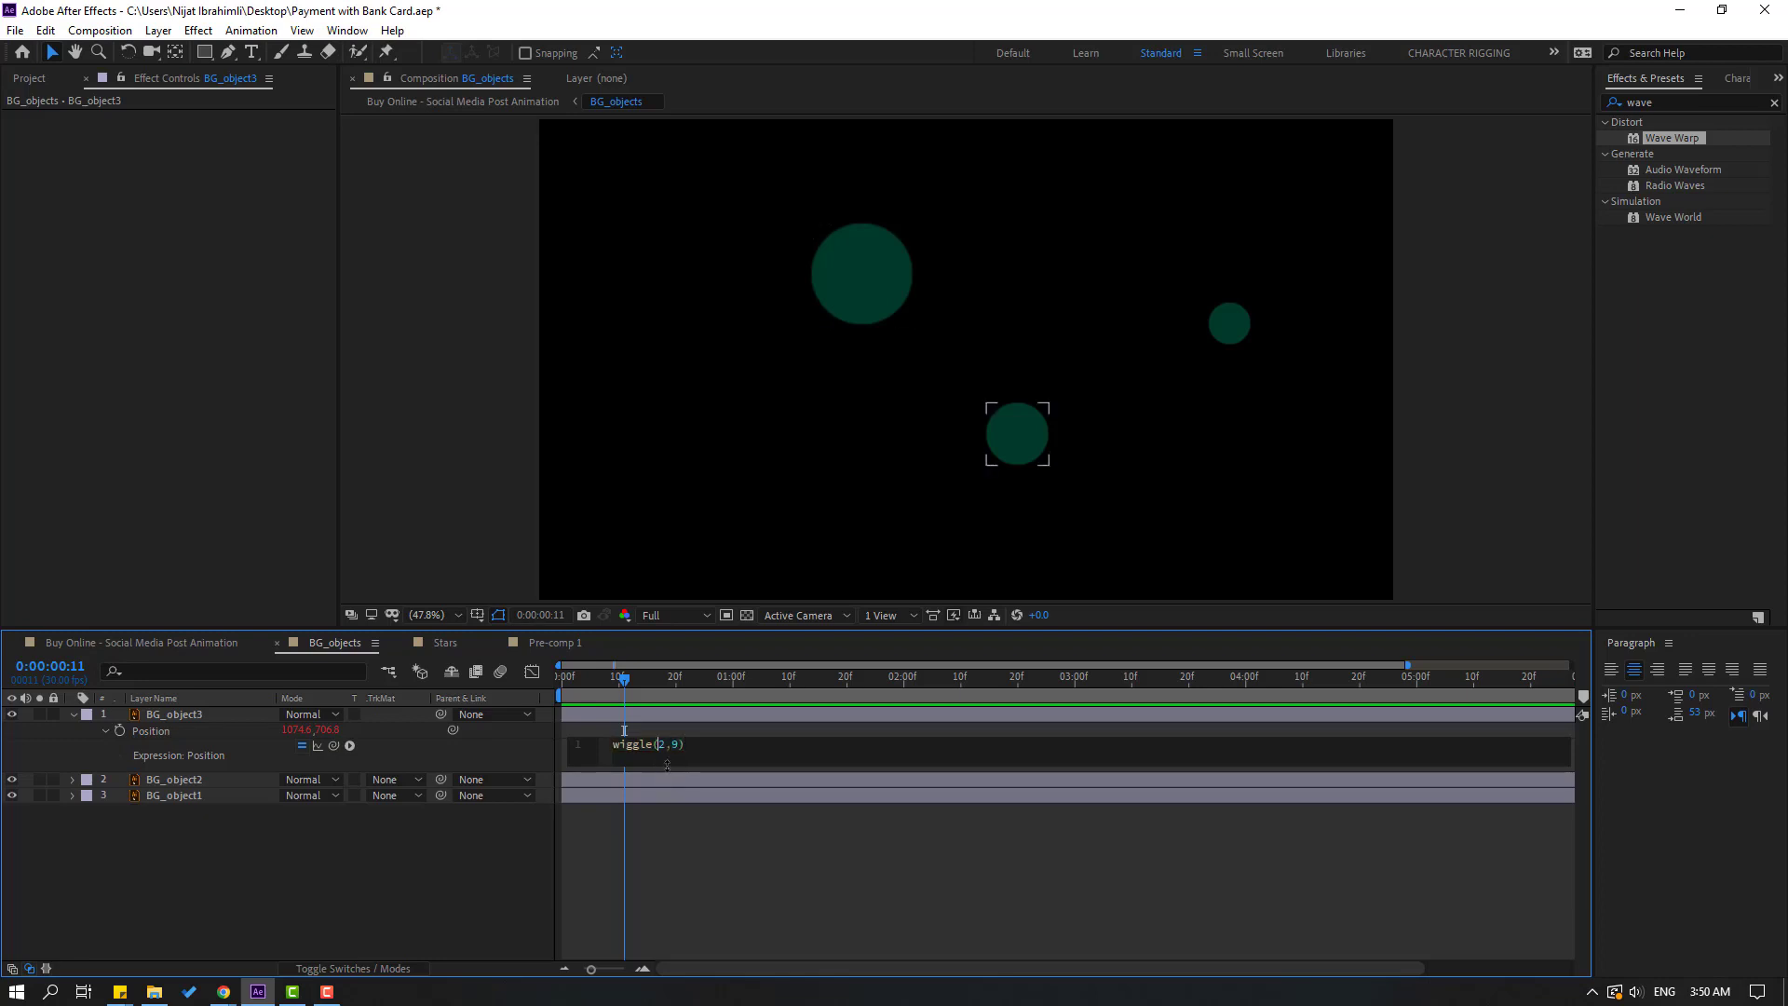
type("5")
left_click(795, 900)
key("space")
key("space")
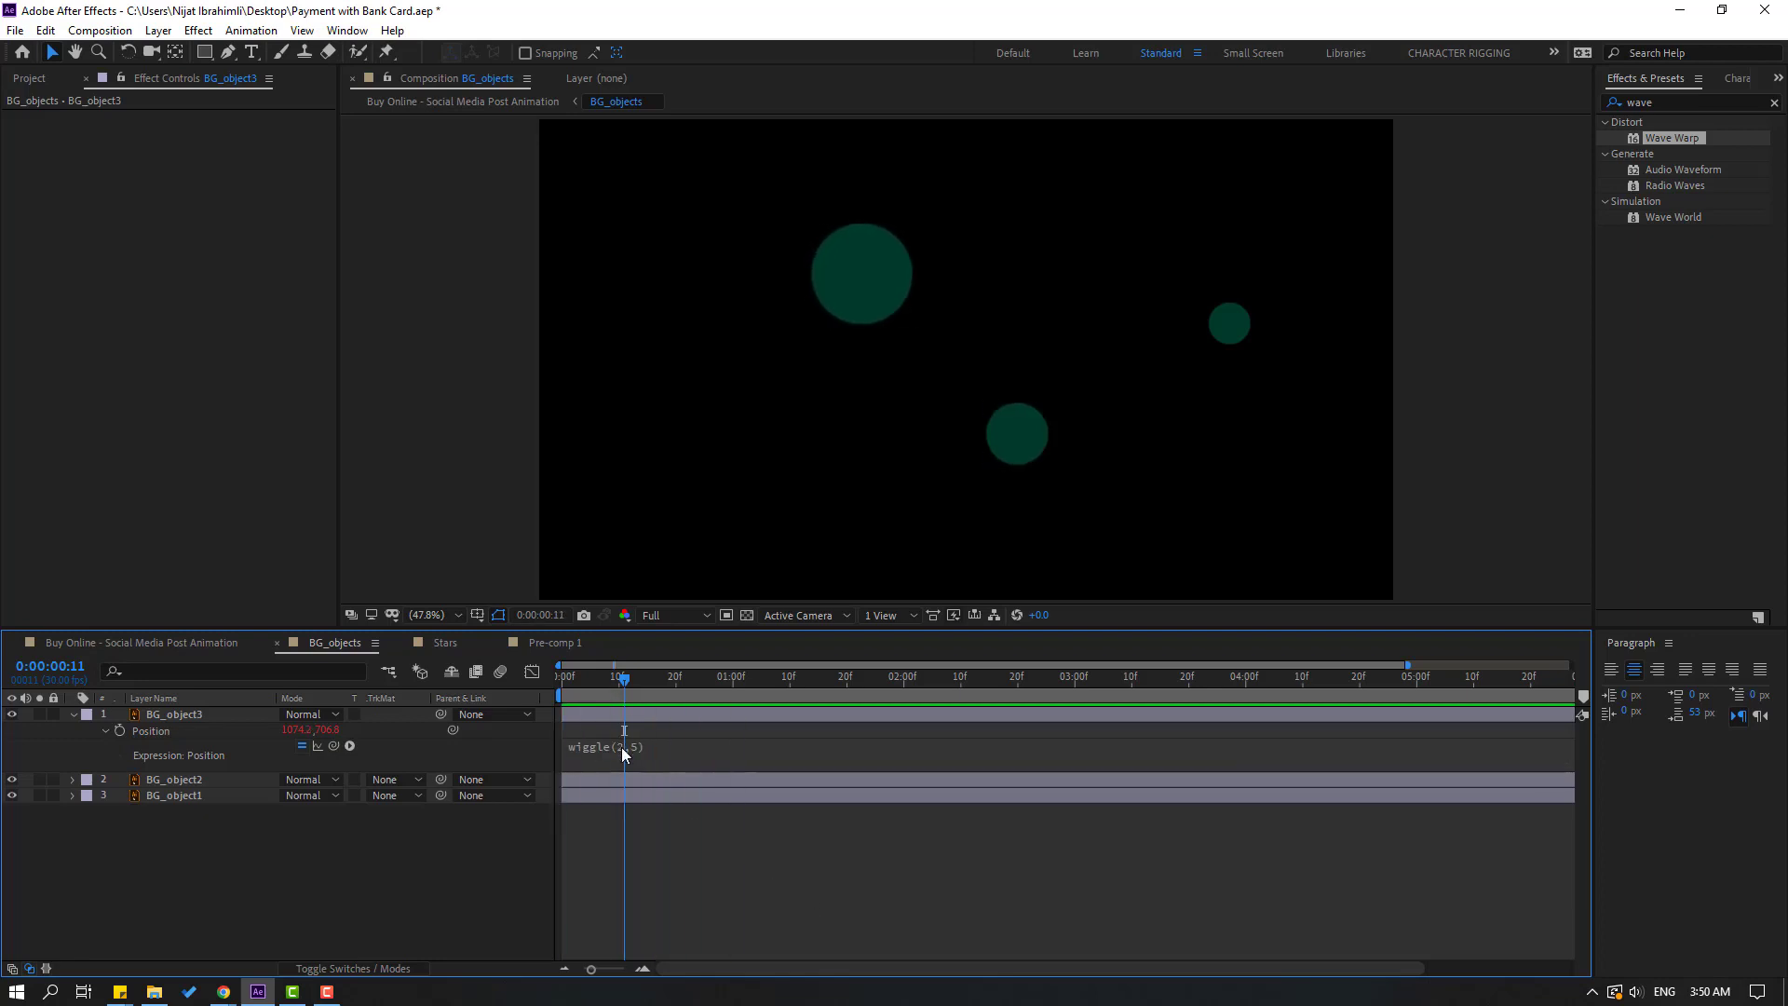
Step: Refine BG_object3's expression to wiggle(5,5), then to wiggle(5,2)
left_click(660, 747)
key("Delete")
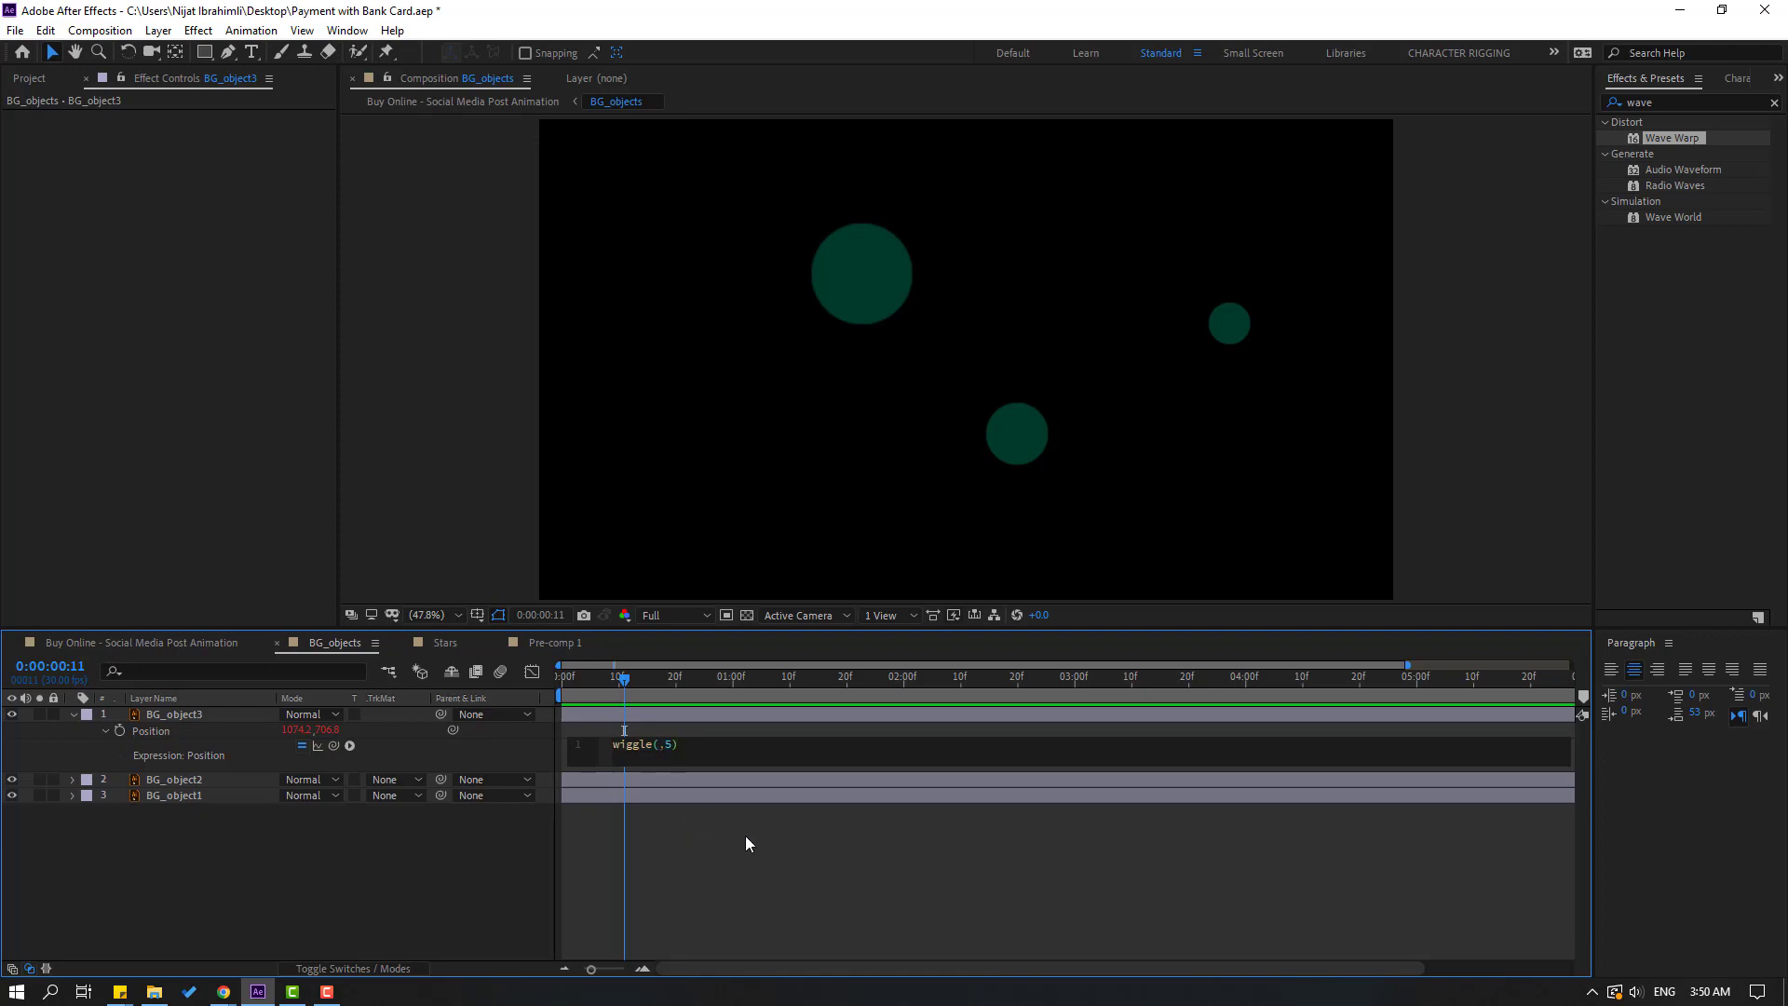
type("5")
left_click(752, 858)
key("space")
key("space")
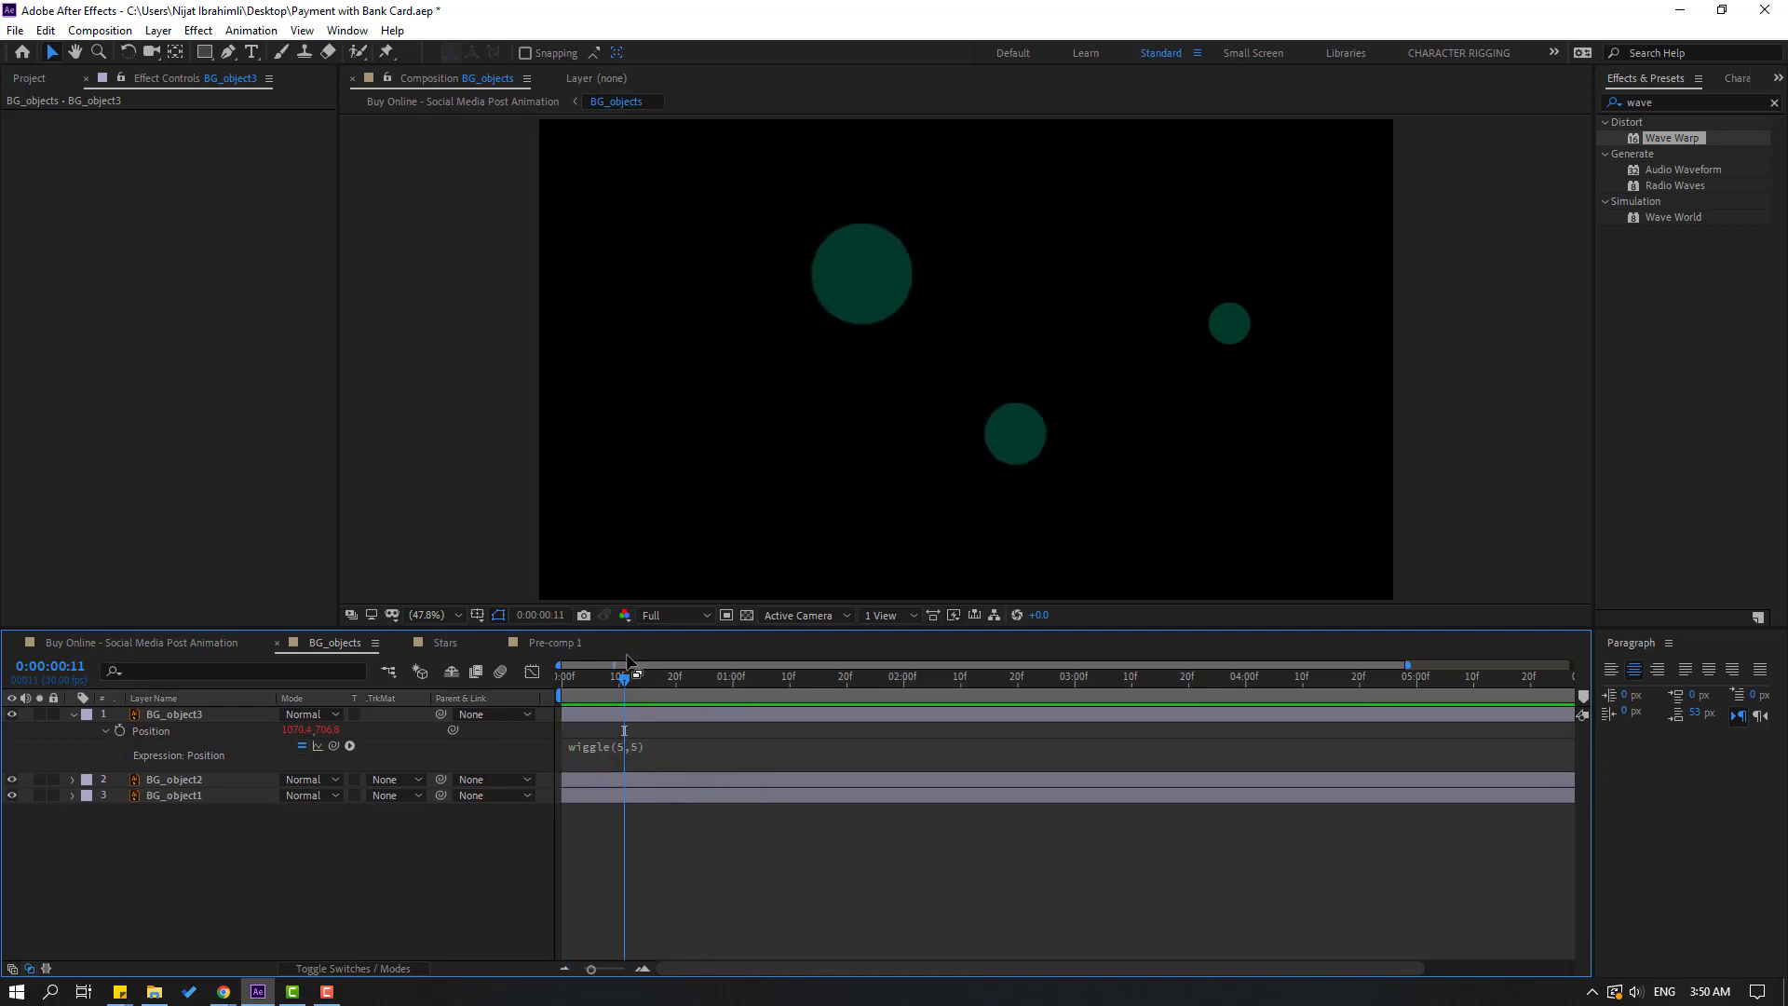
left_click(656, 750)
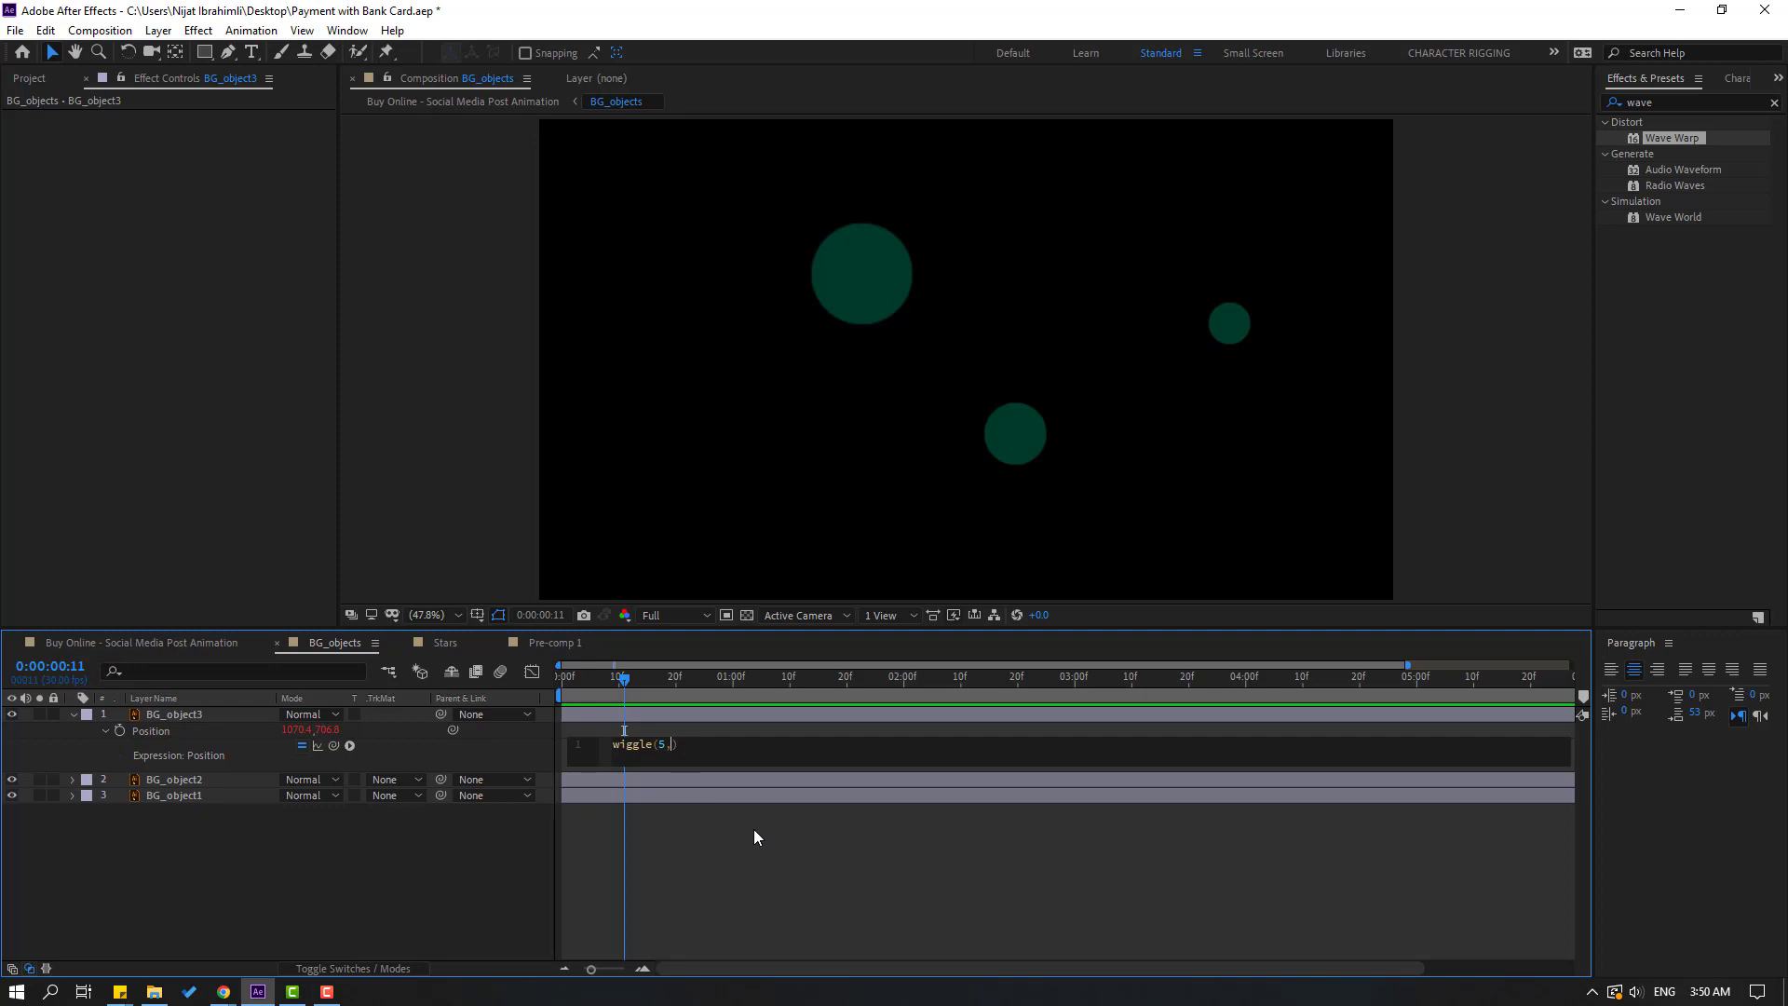
type("2")
left_click(807, 865)
key("space")
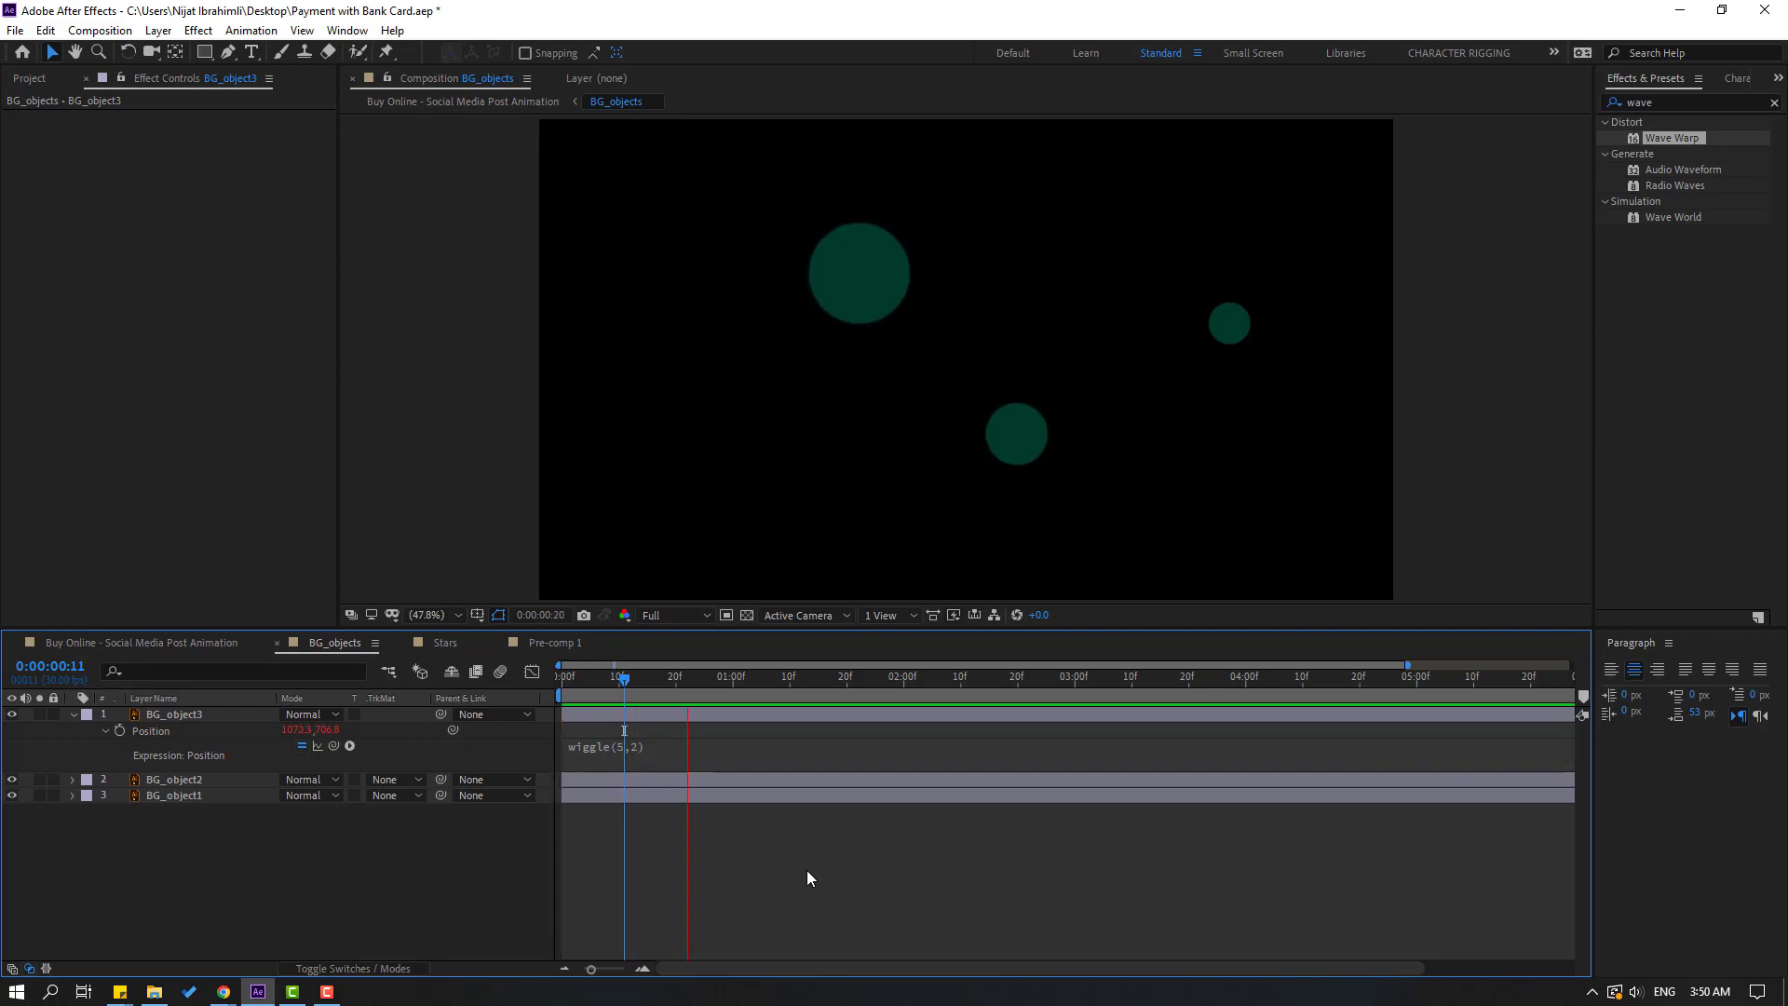
left_click(596, 683)
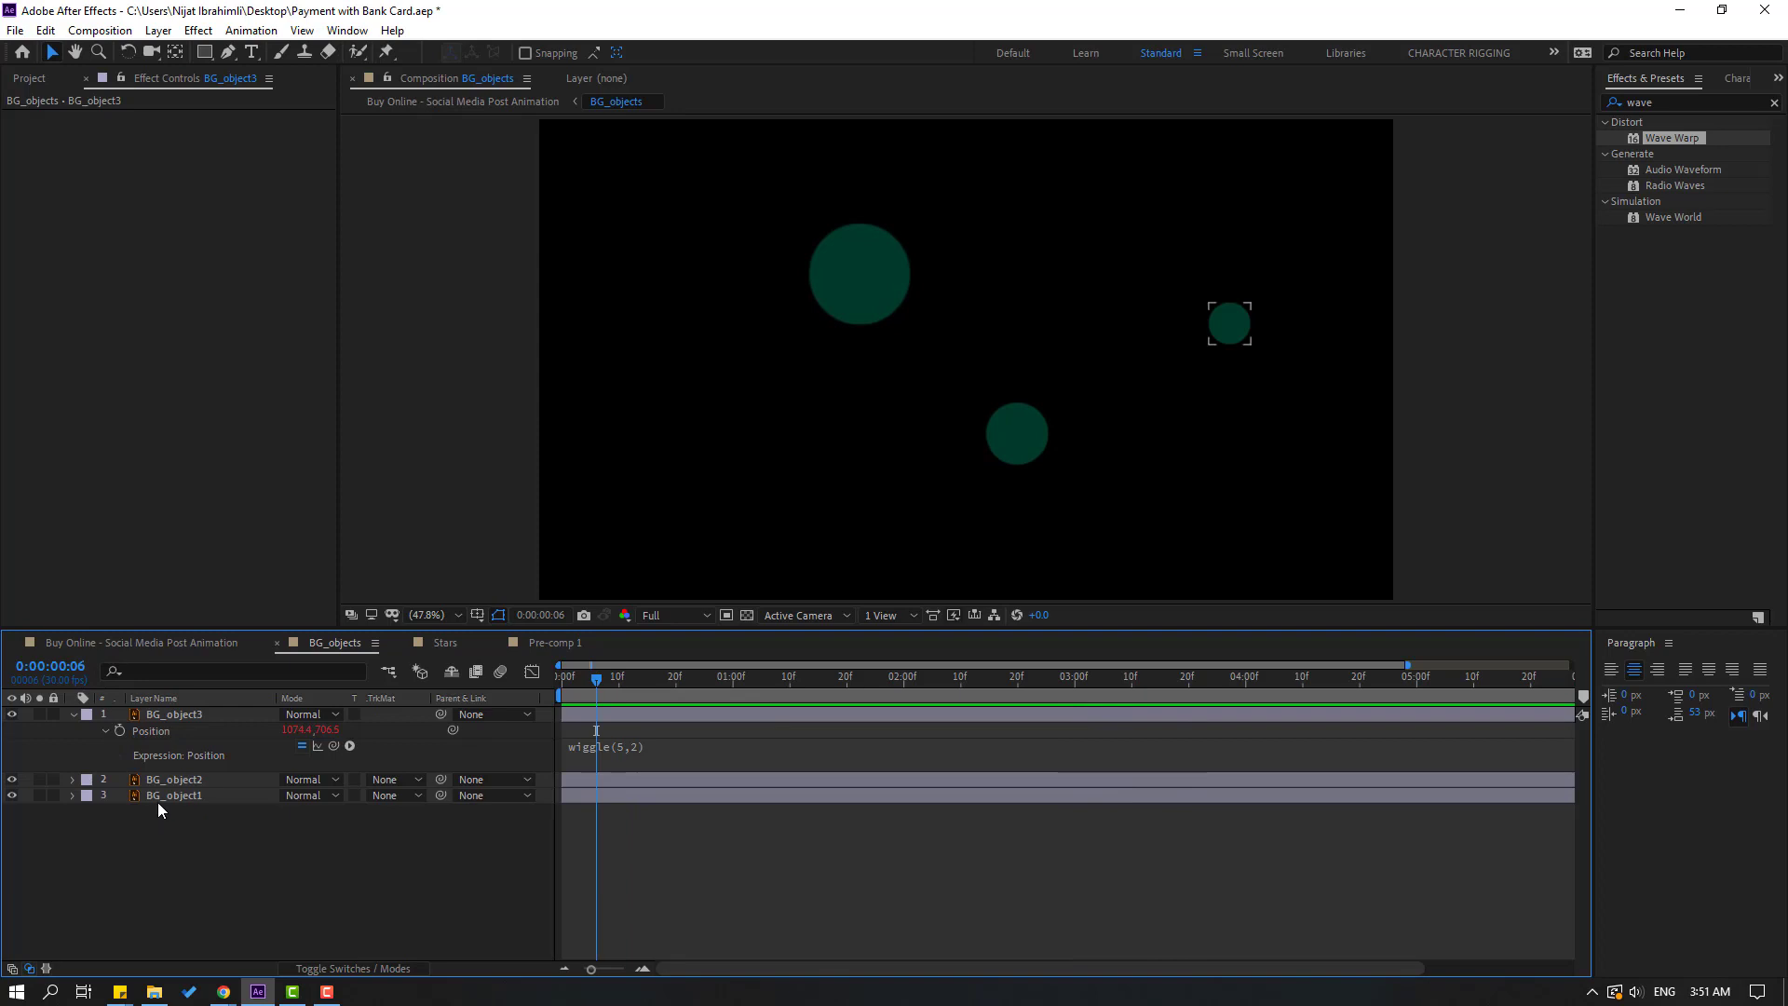
Step: Give BG_object1's Position a wiggle(2,9) expression and preview the main Buy Online composition
left_click(159, 802)
key("p")
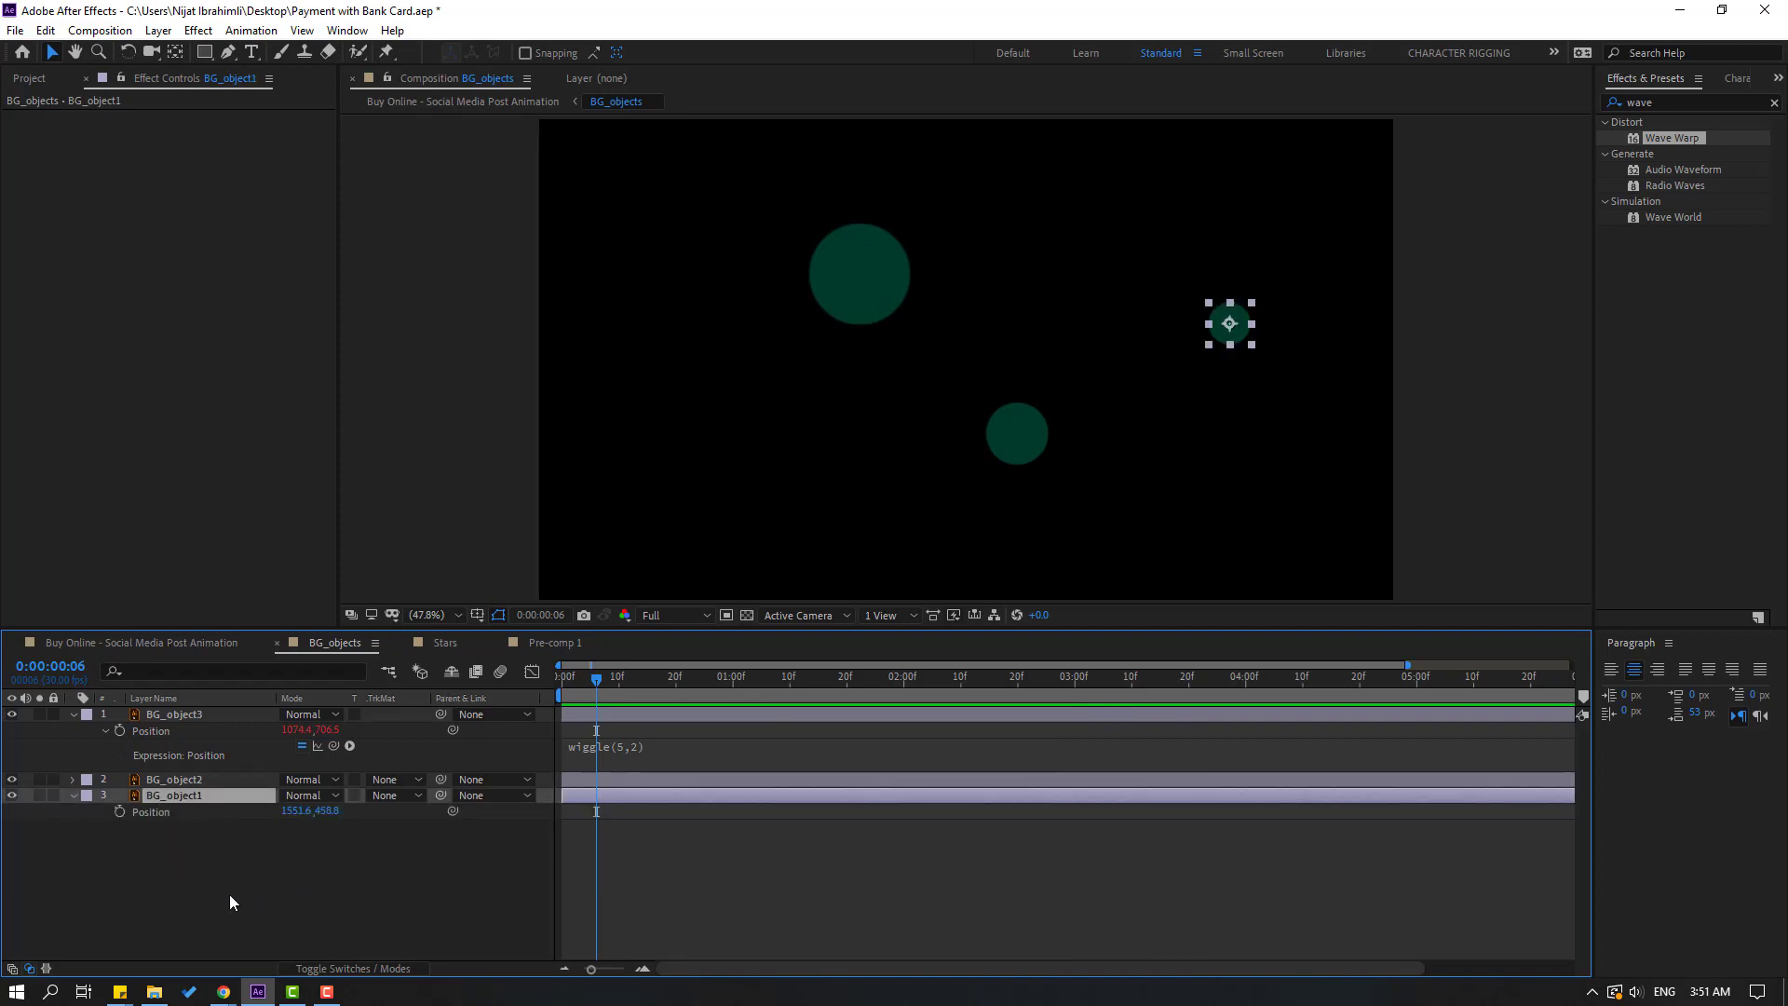
left_click(119, 812, "alt")
type("wiggle(2,9)")
left_click(734, 926)
key("space")
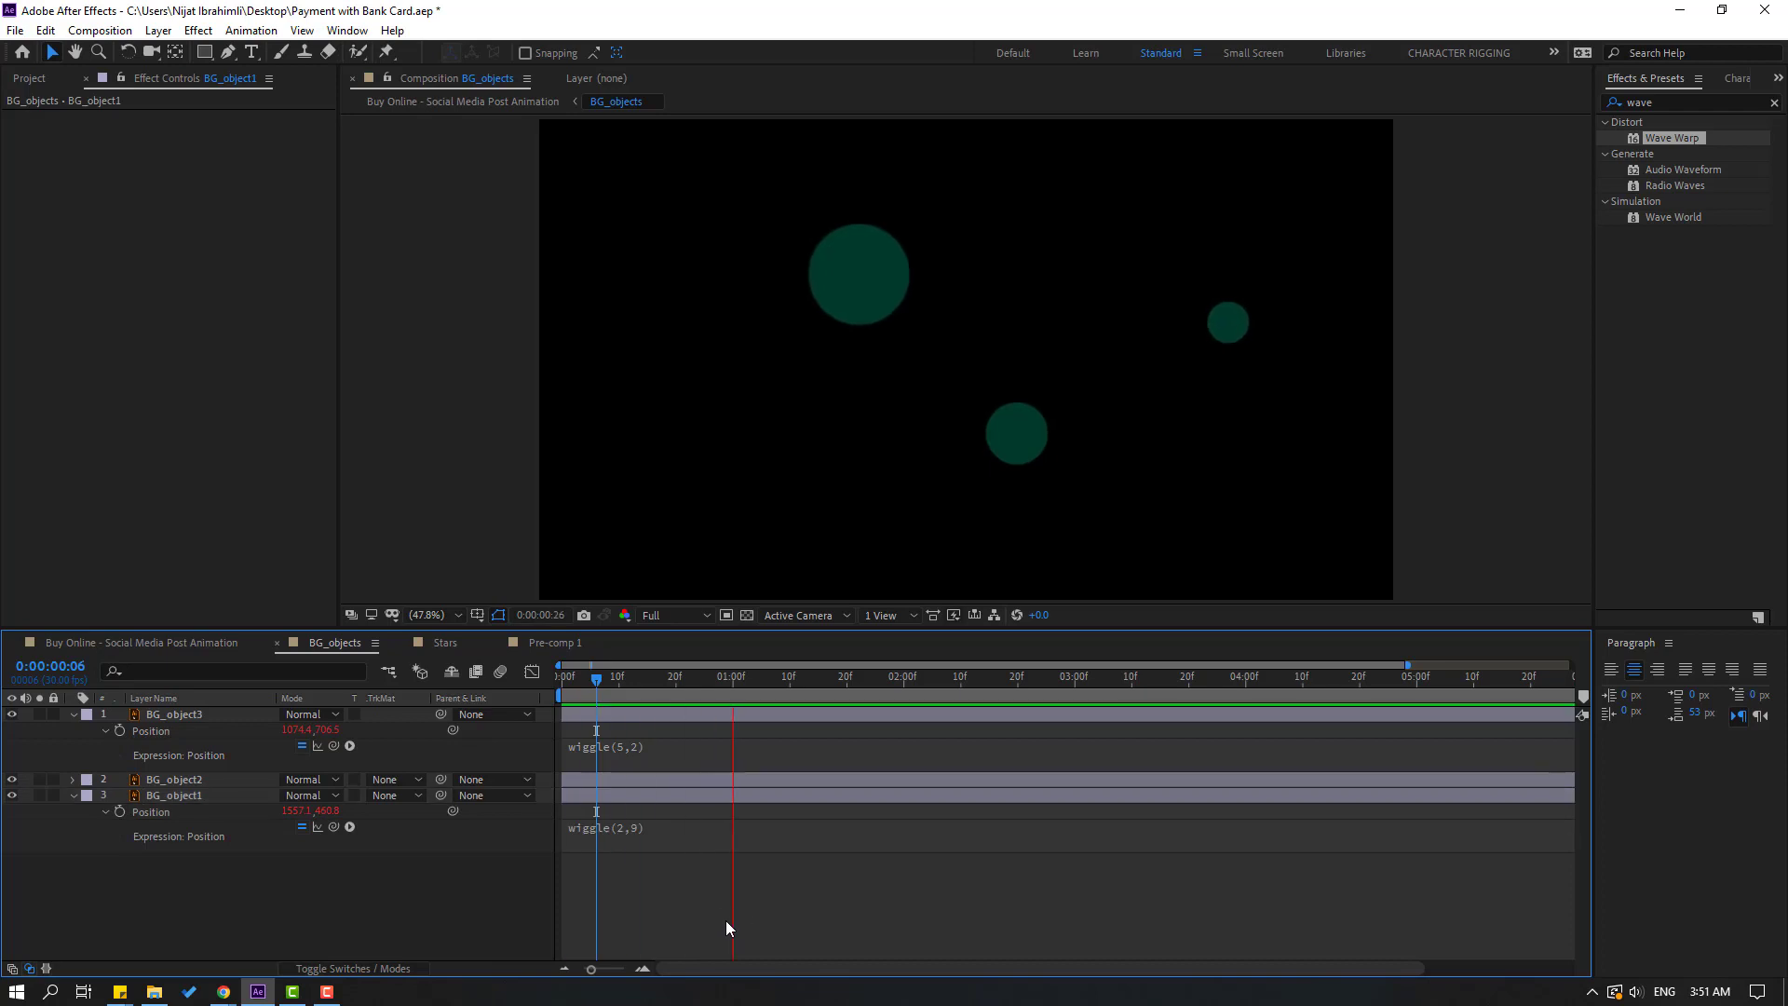
left_click(587, 684)
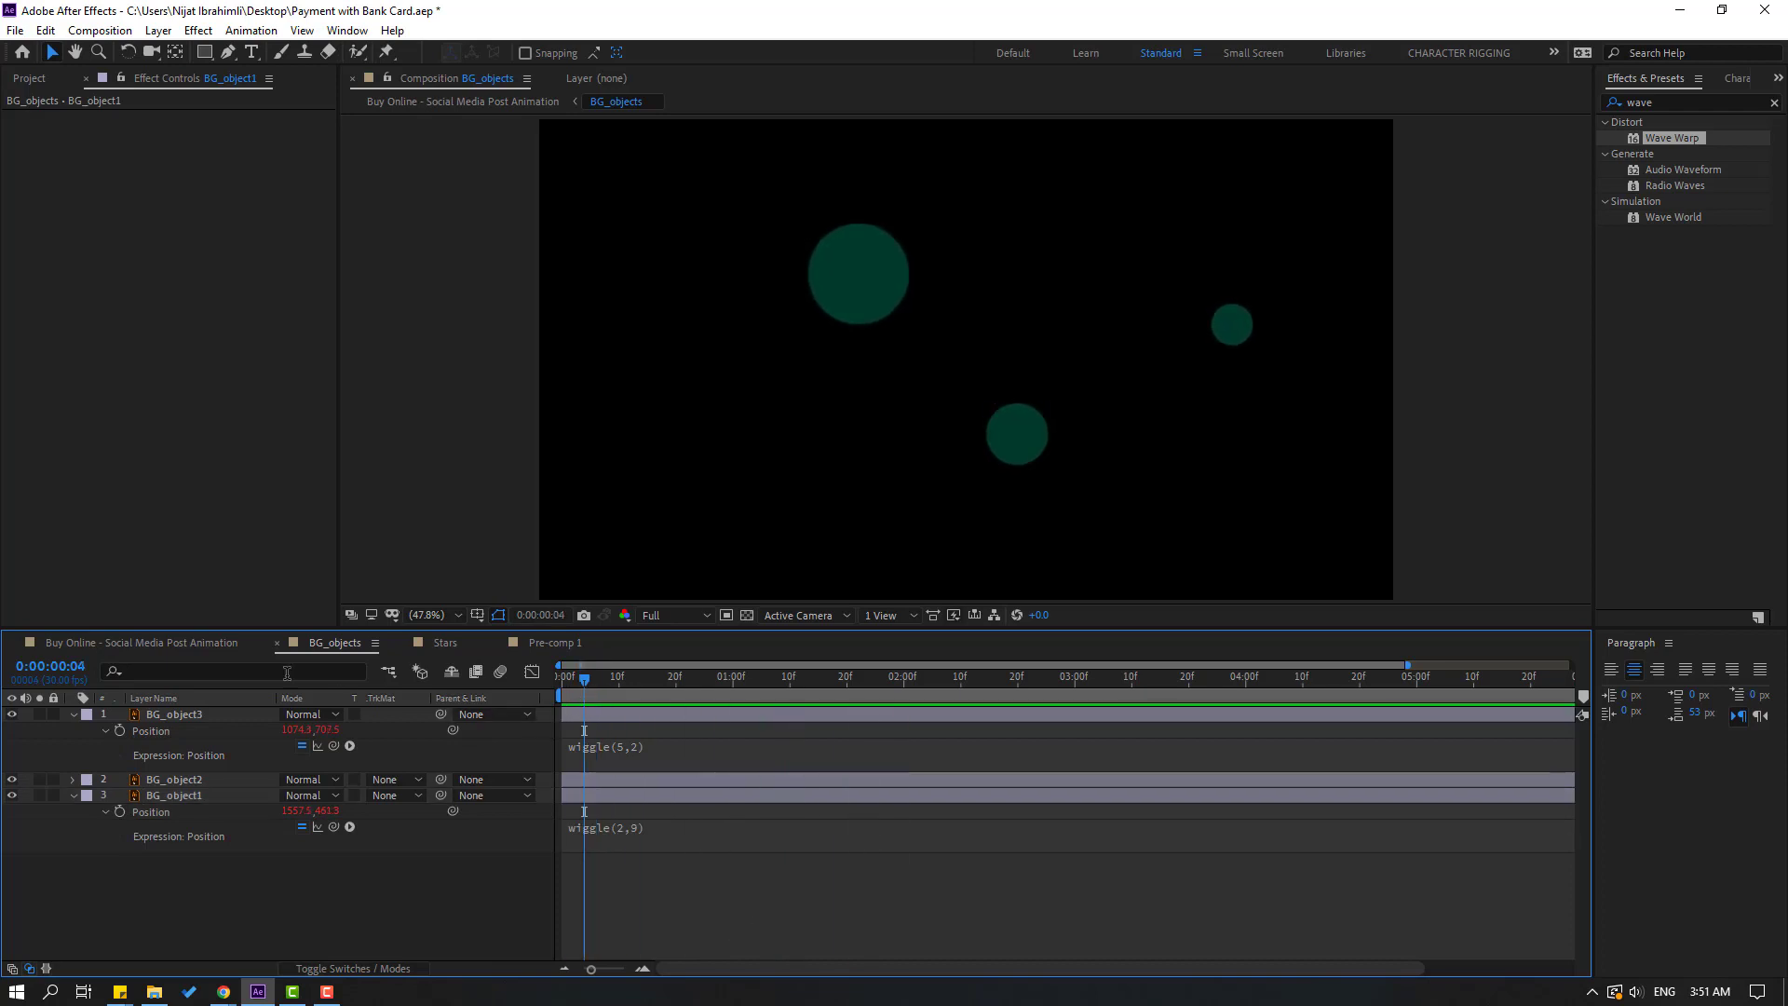
left_click(98, 645)
key("space")
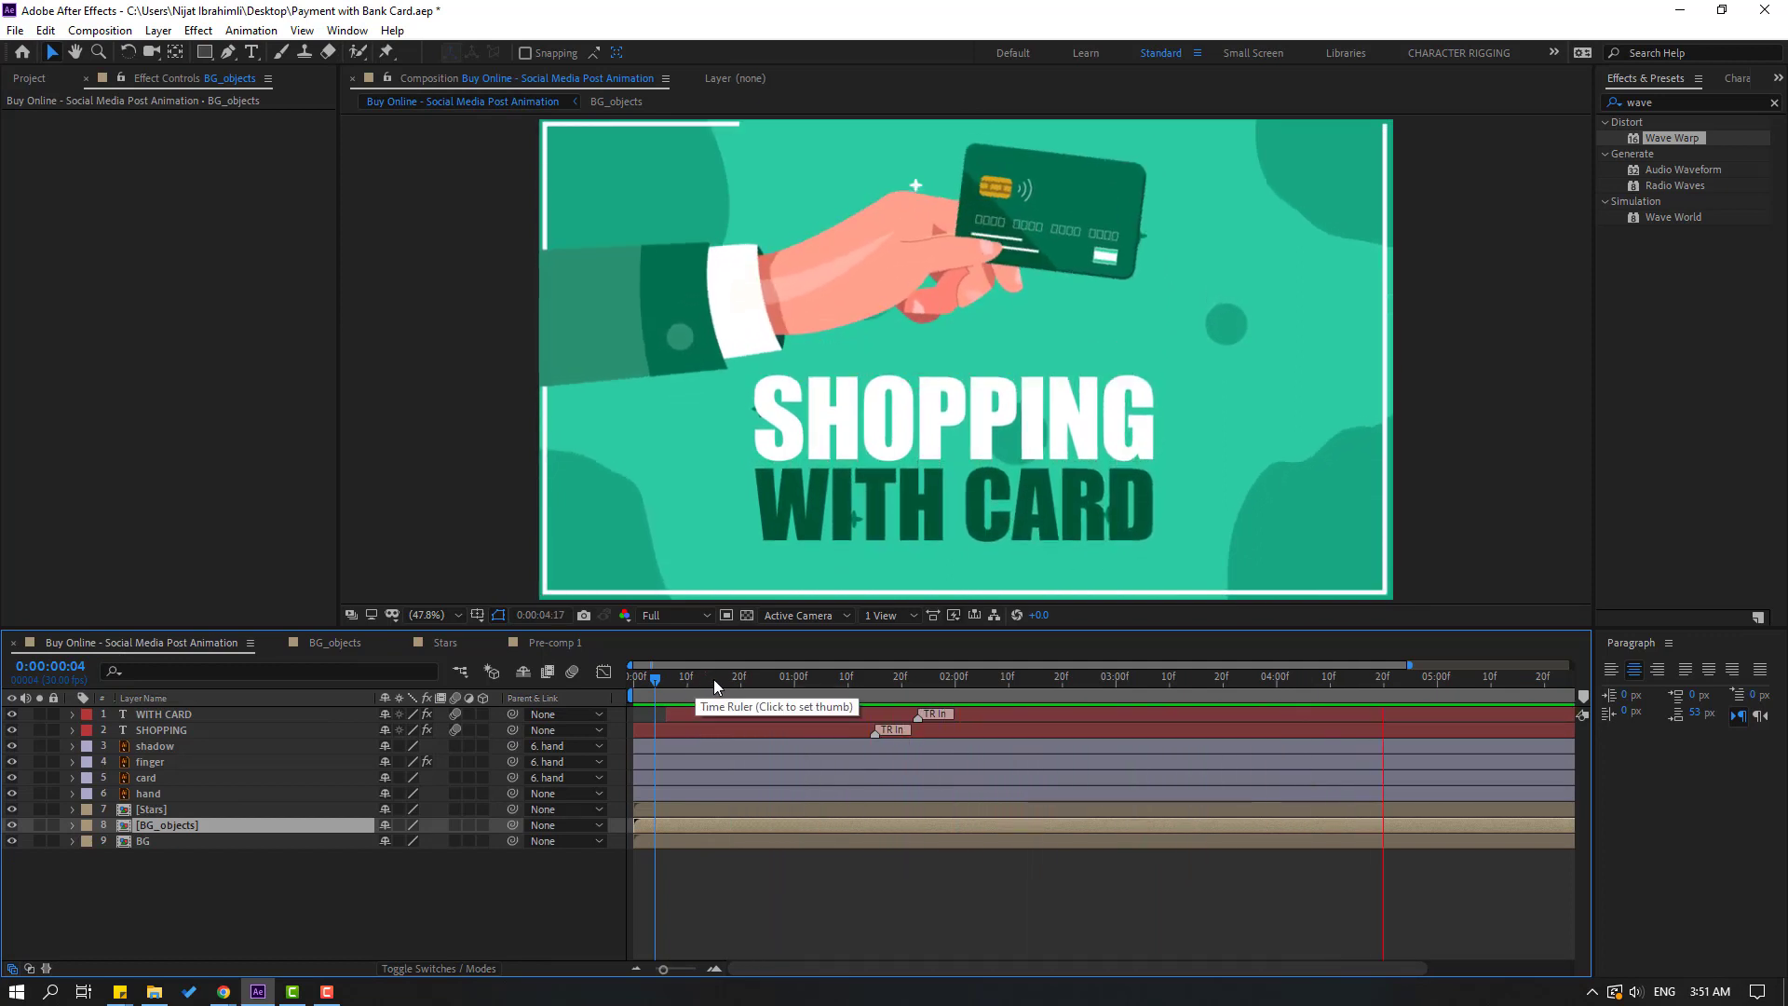
Step: In the Stars precomp, keyframe all five stars' Opacity at 0% on frame 0
double_click(151, 810)
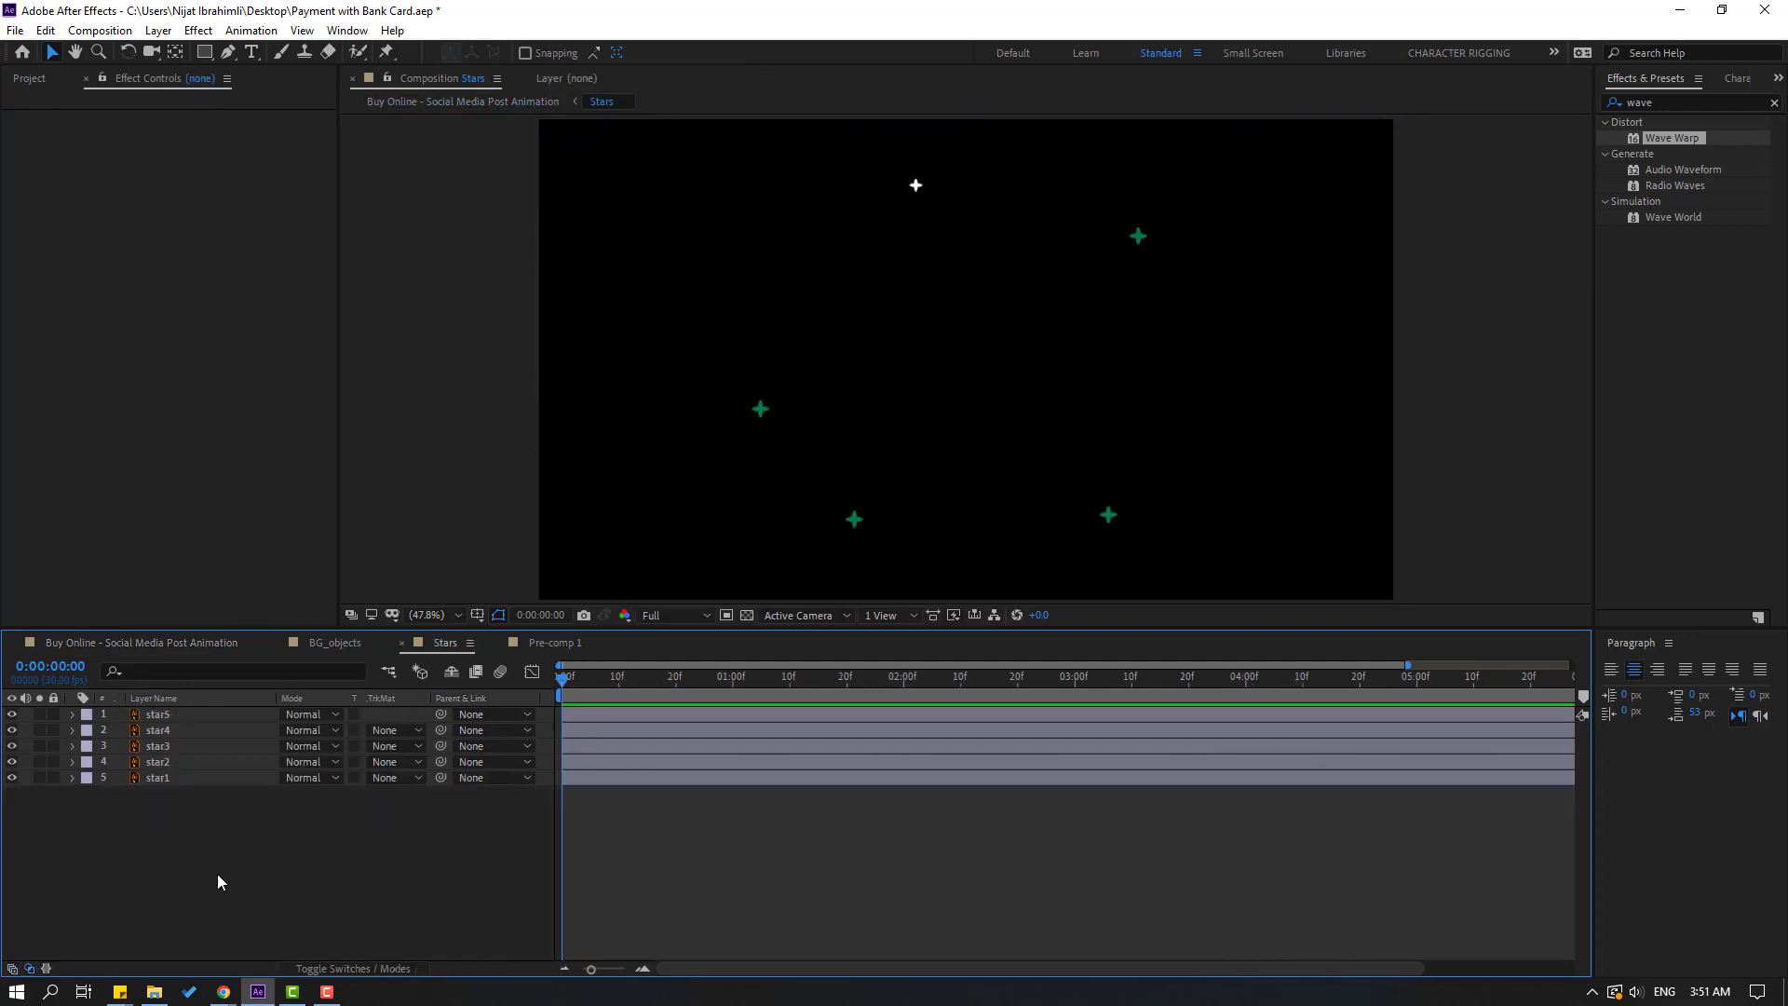
left_click_drag(151, 846, 160, 710)
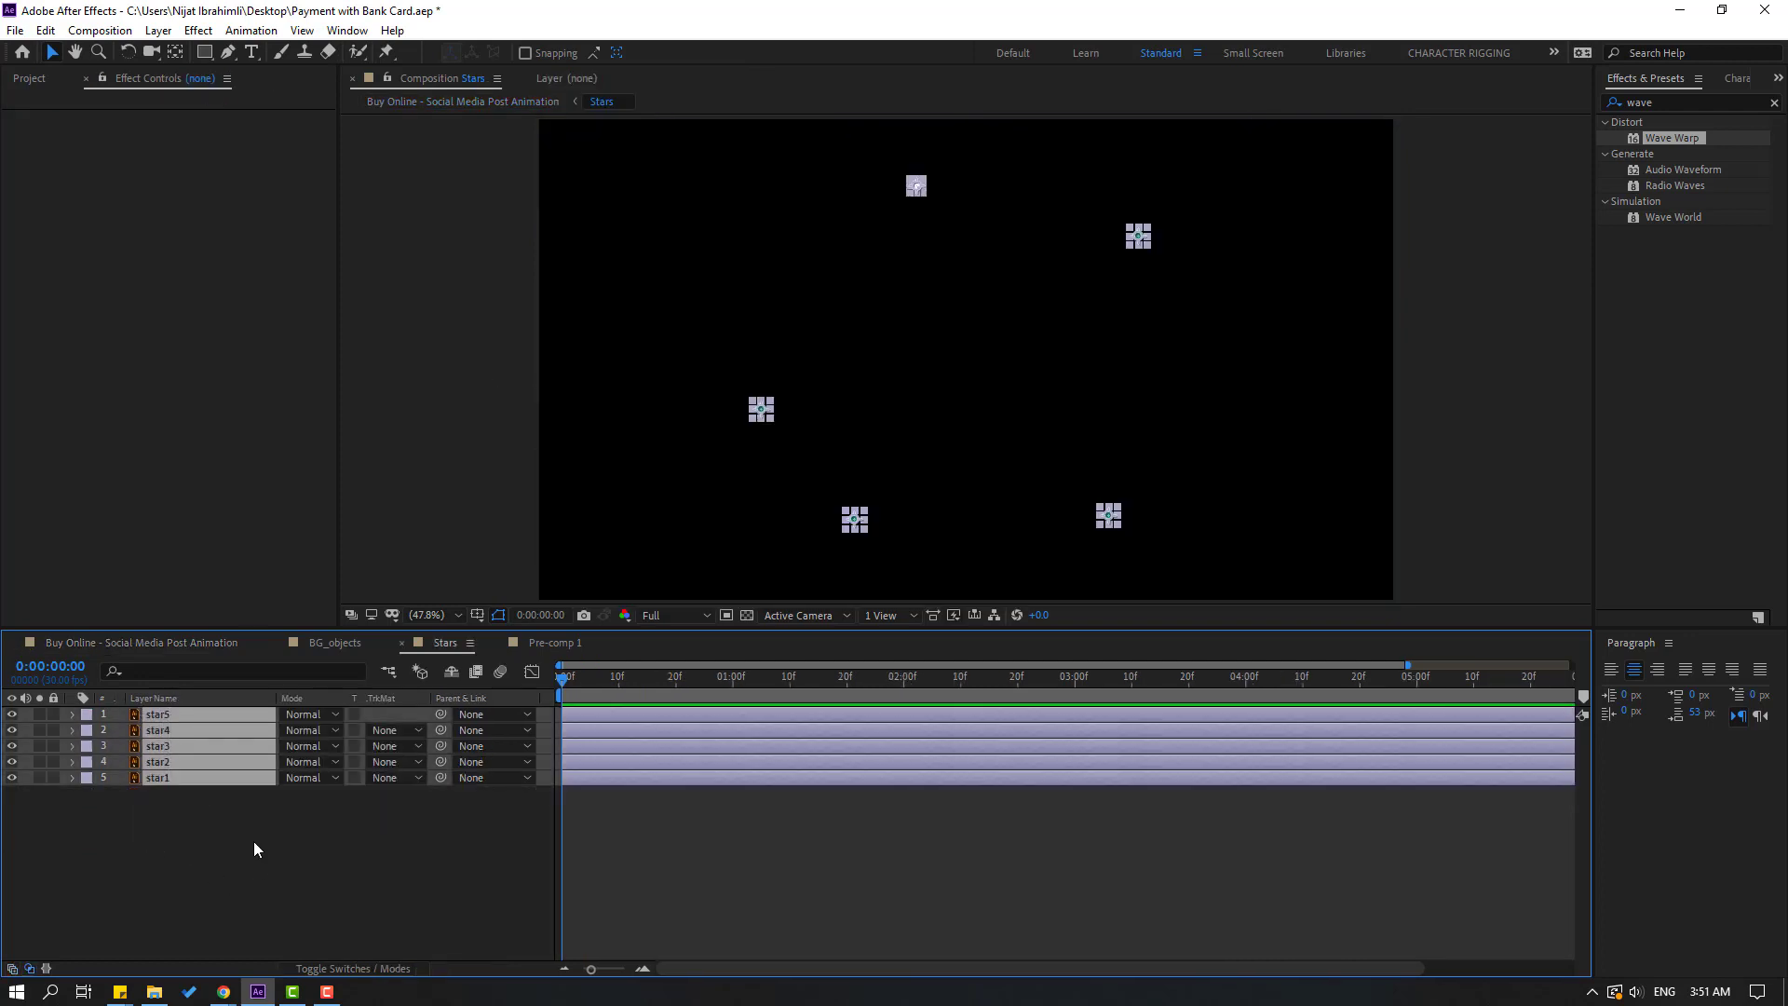
key("t")
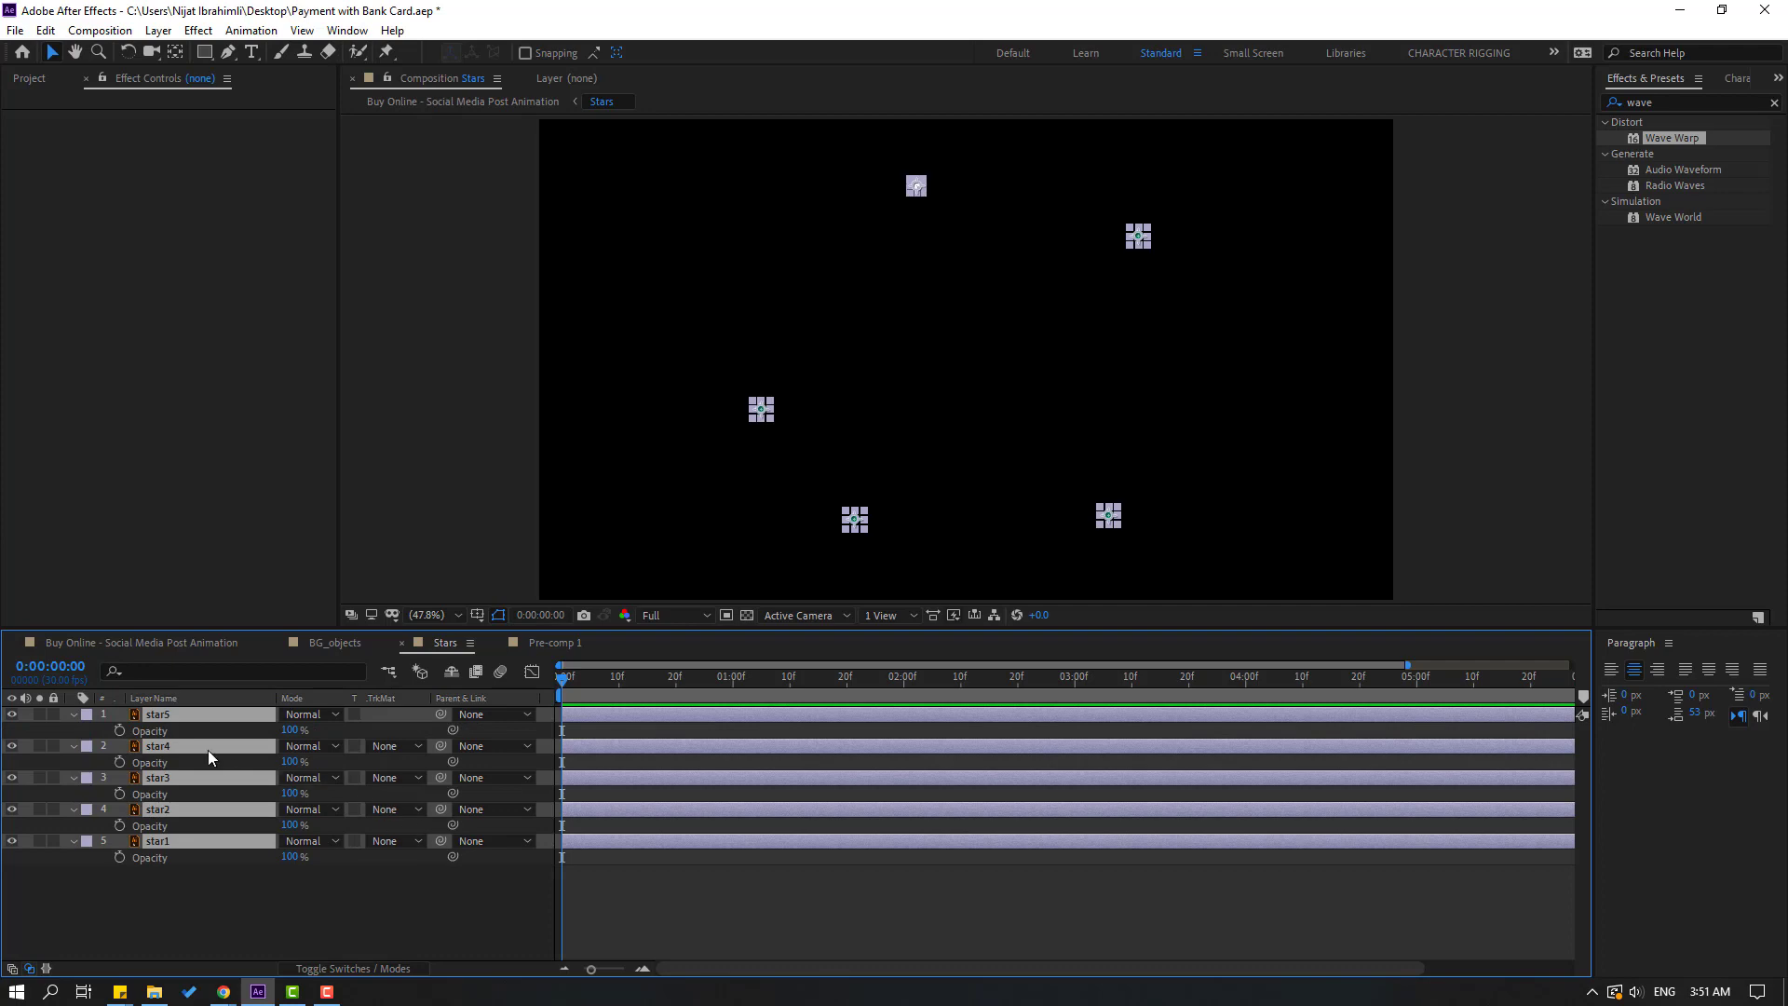
left_click(119, 729)
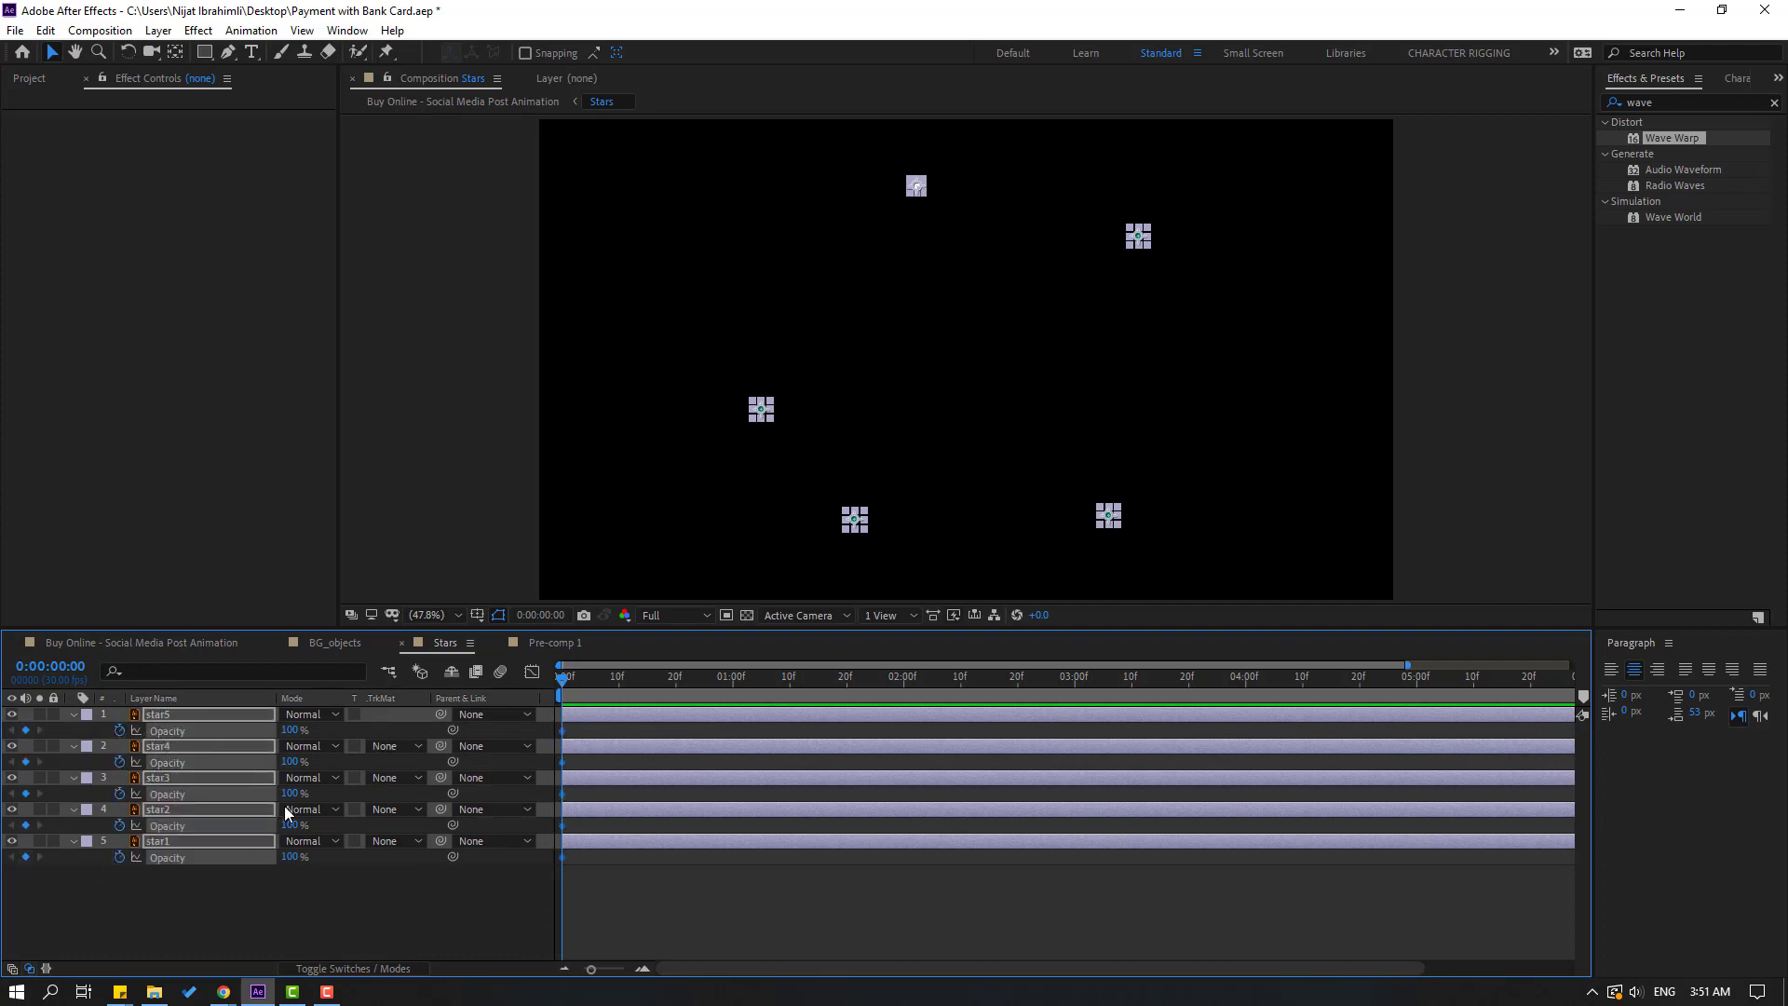
left_click(289, 730)
type("0")
key("Return")
Step: Add Opacity keyframes of 100% at frame 3 and 0% at frame 6
key("Page_Down")
key("Page_Down")
key("Page_Down")
left_click(287, 730)
type("100")
key("Return")
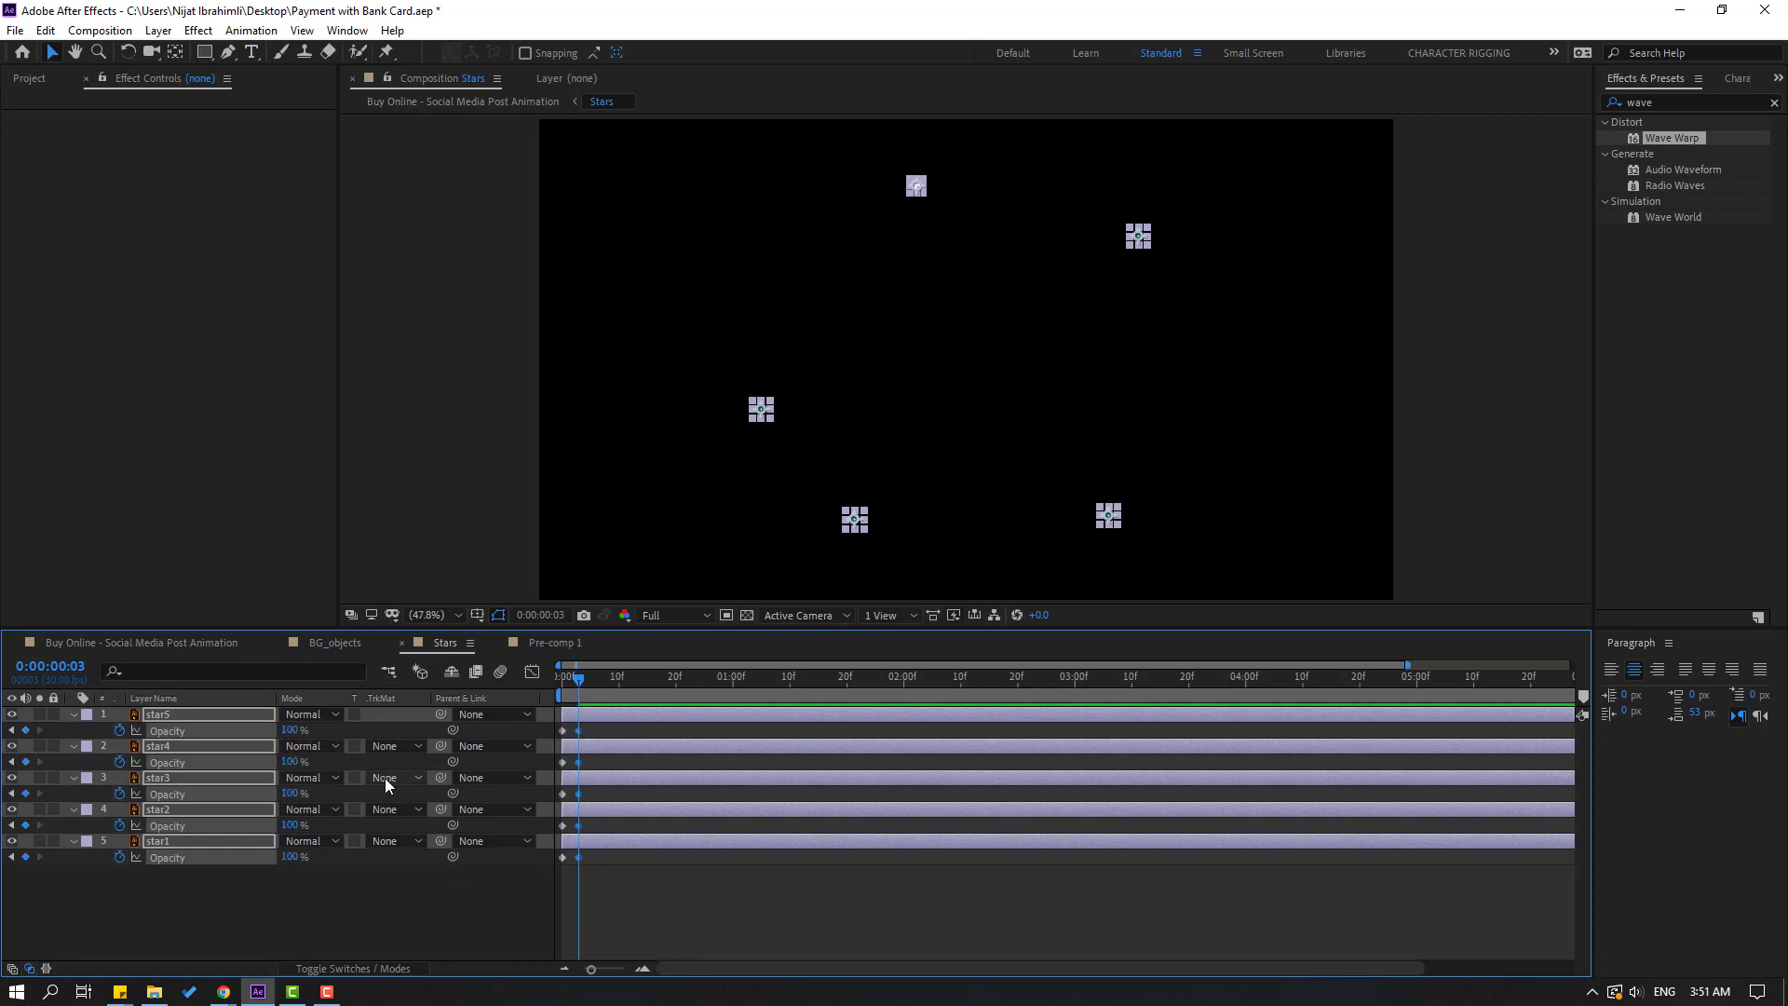
key("Page_Down")
key("Page_Down")
key("Page_Down")
left_click(291, 731)
type("0")
key("Return")
left_click(653, 917)
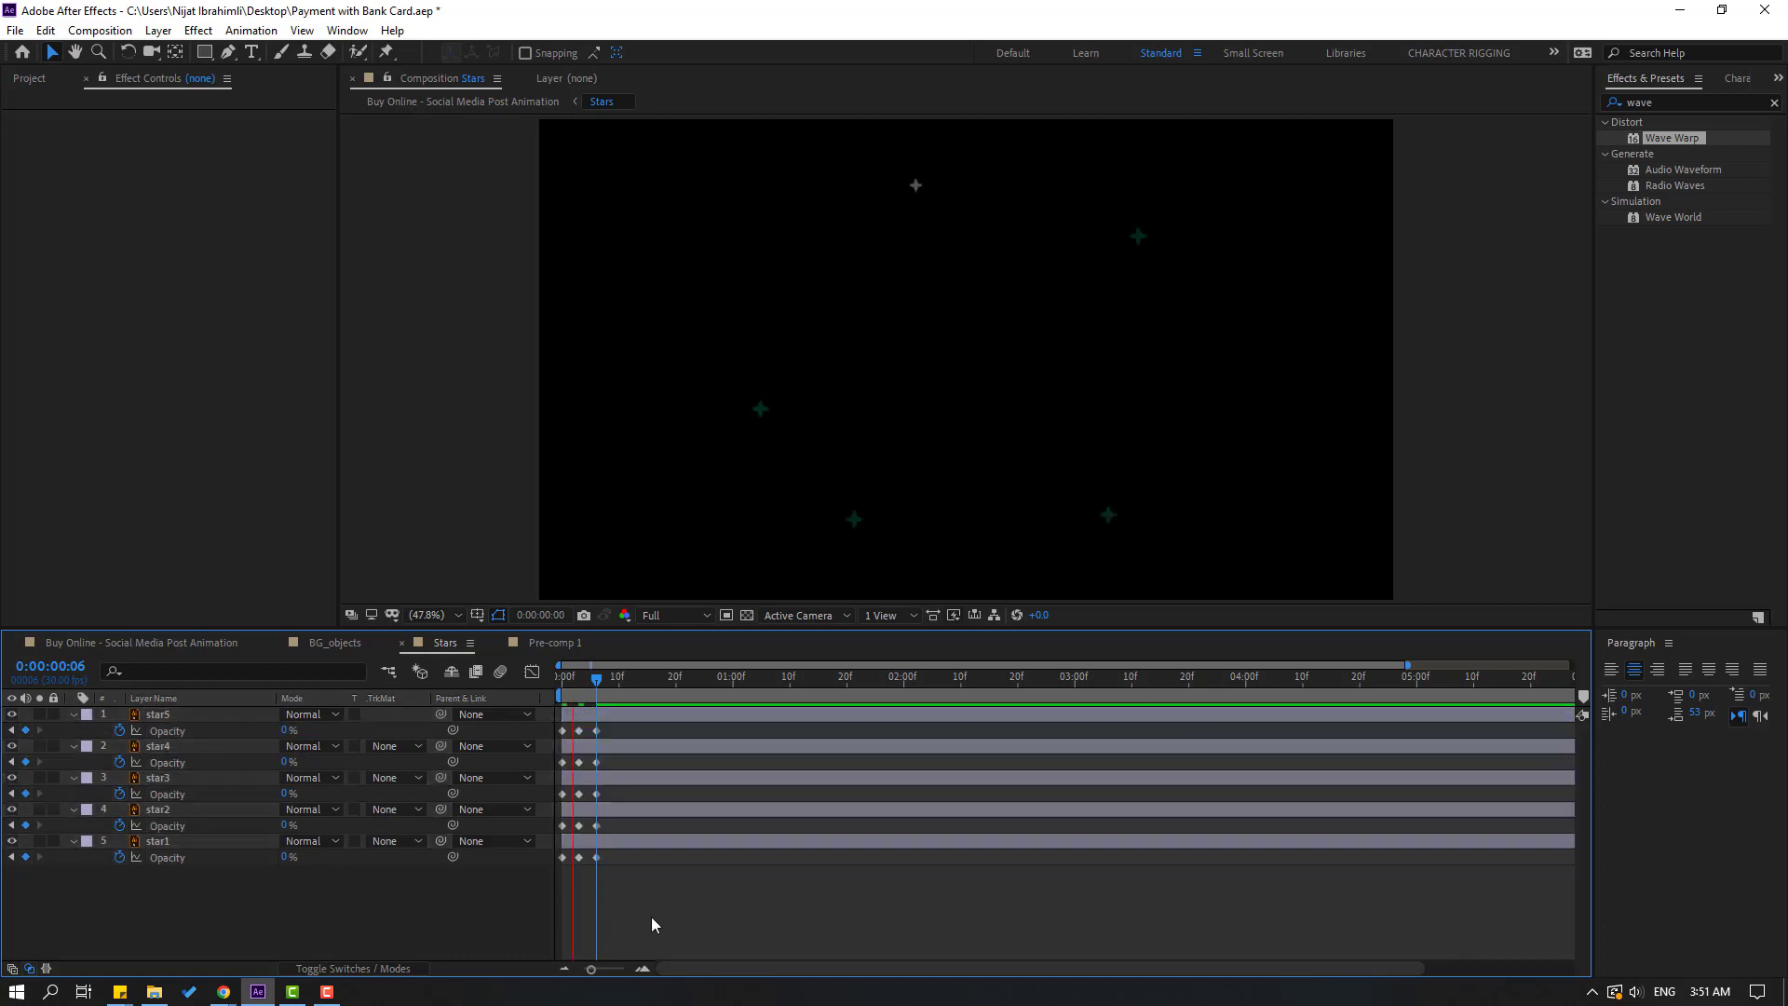
left_click(74, 715)
left_click(73, 732)
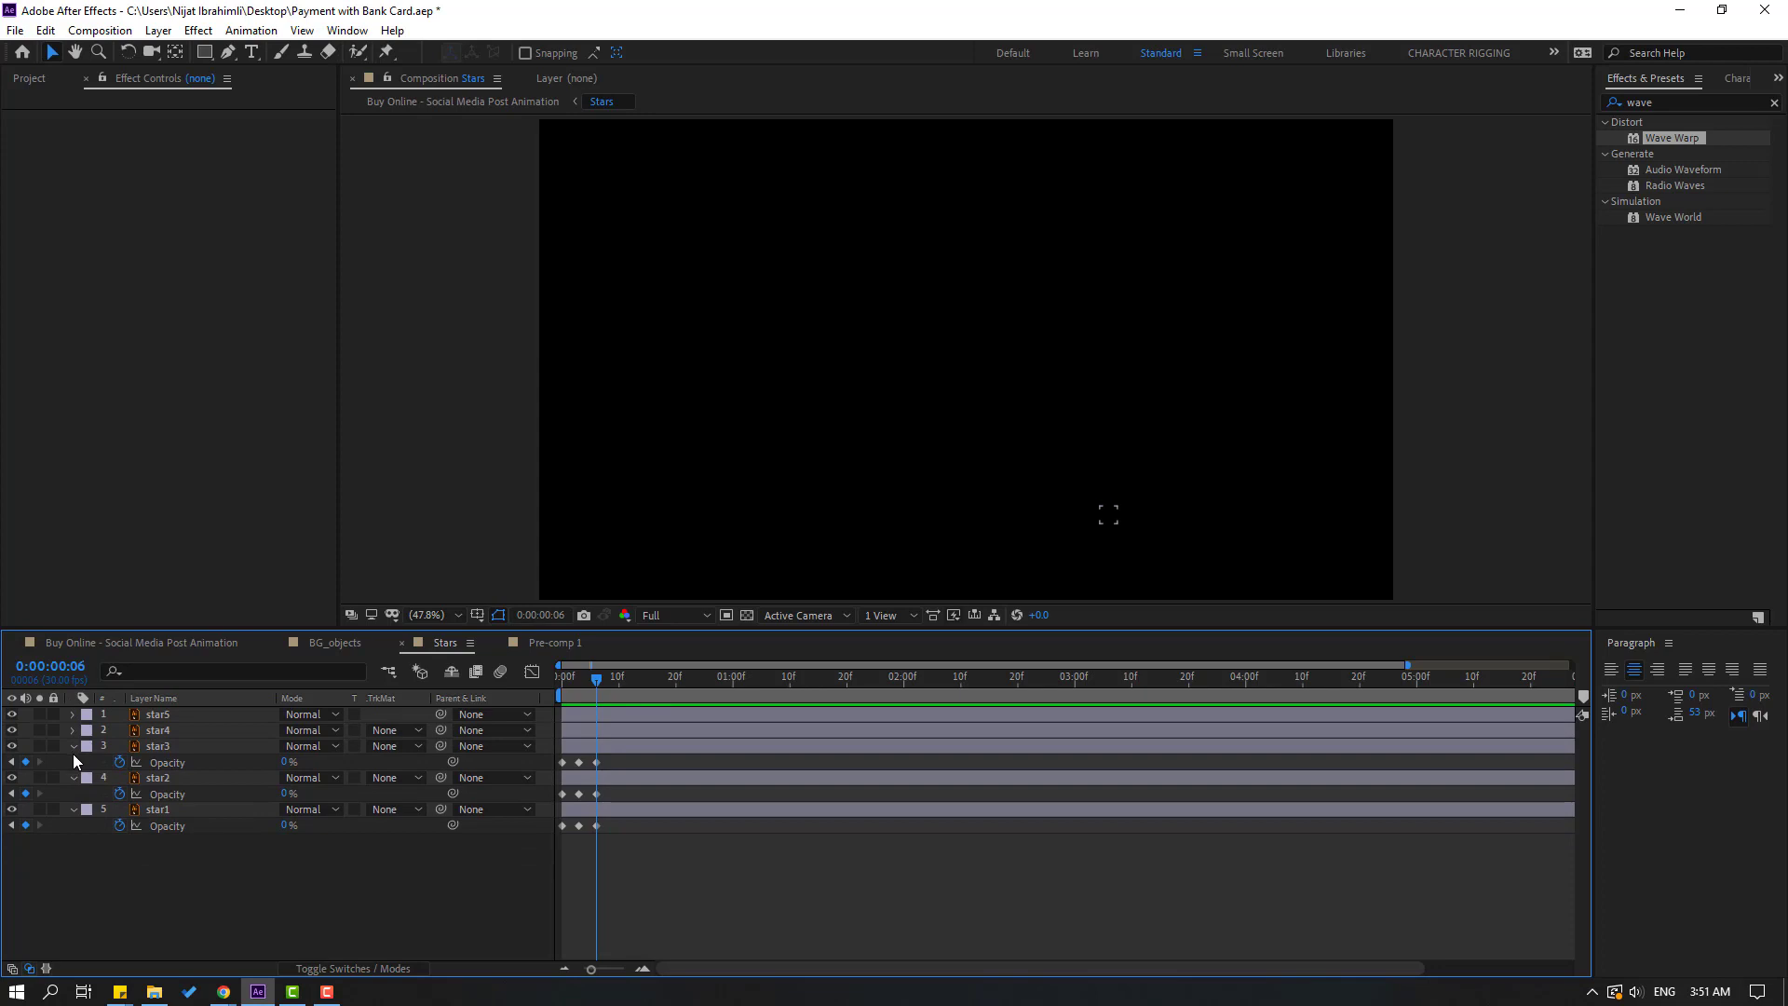
Step: Split all five star layers at frame 6 and delete the leftover parts
left_click(72, 747)
left_click(73, 762)
left_click(72, 777)
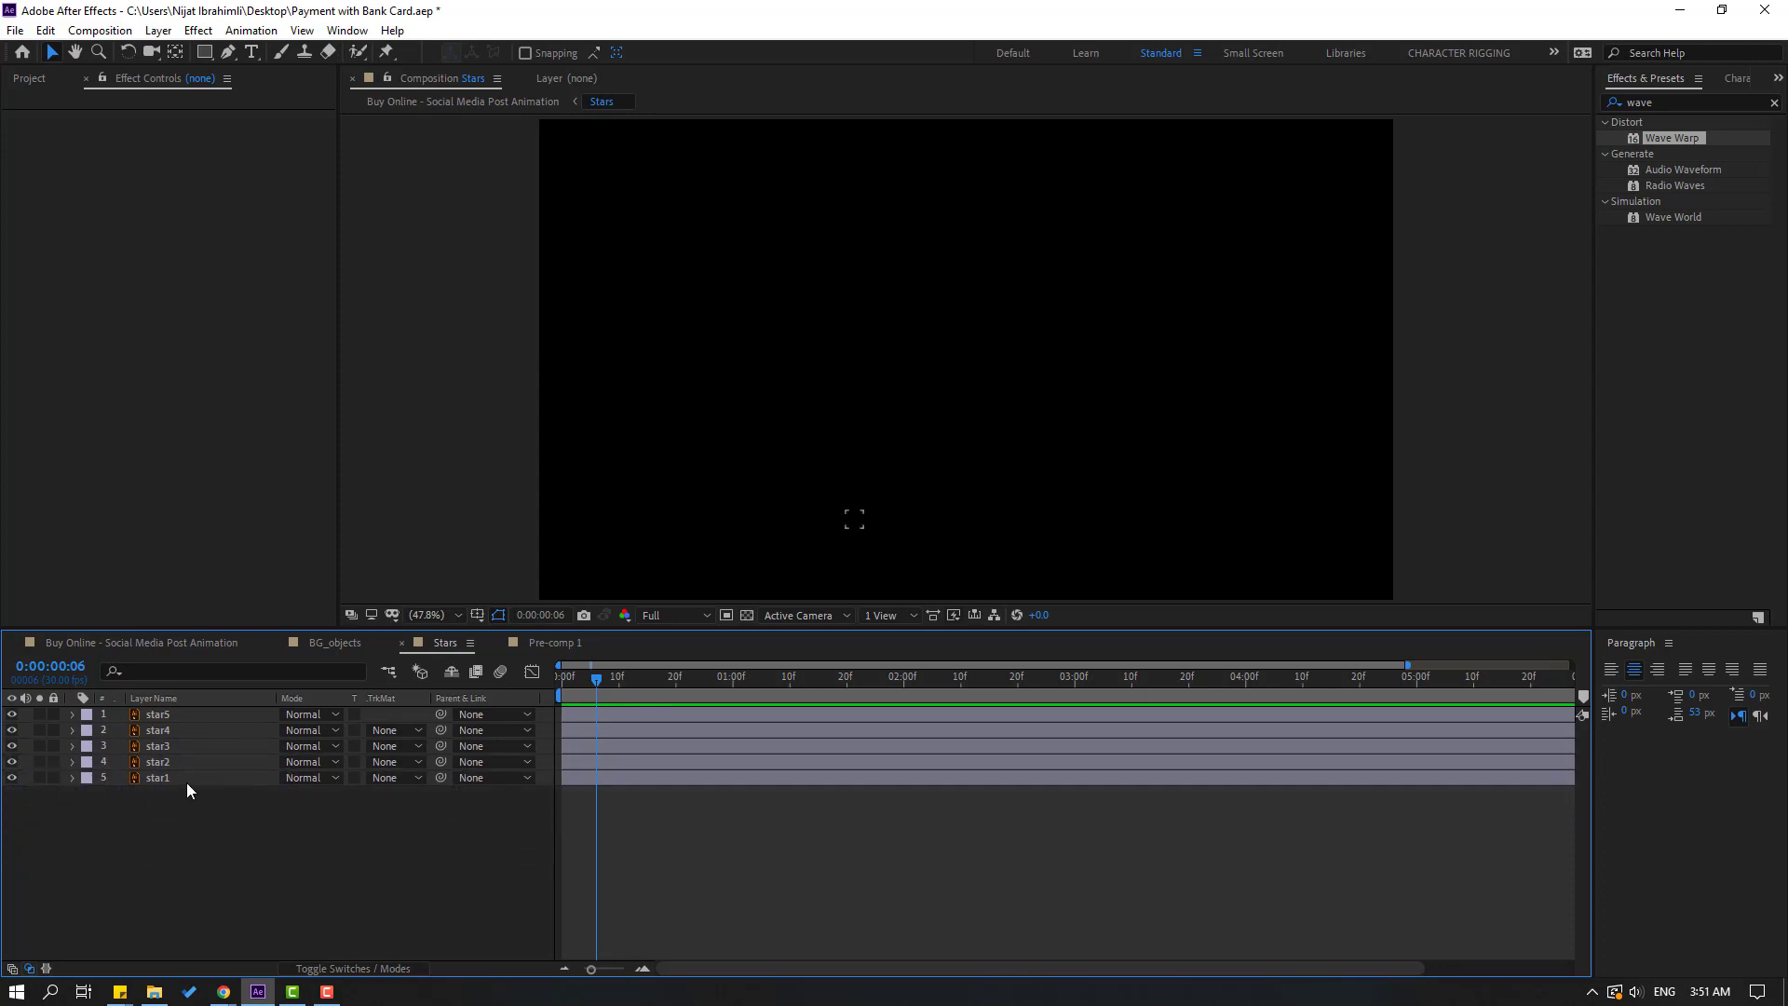
left_click_drag(148, 853, 176, 708)
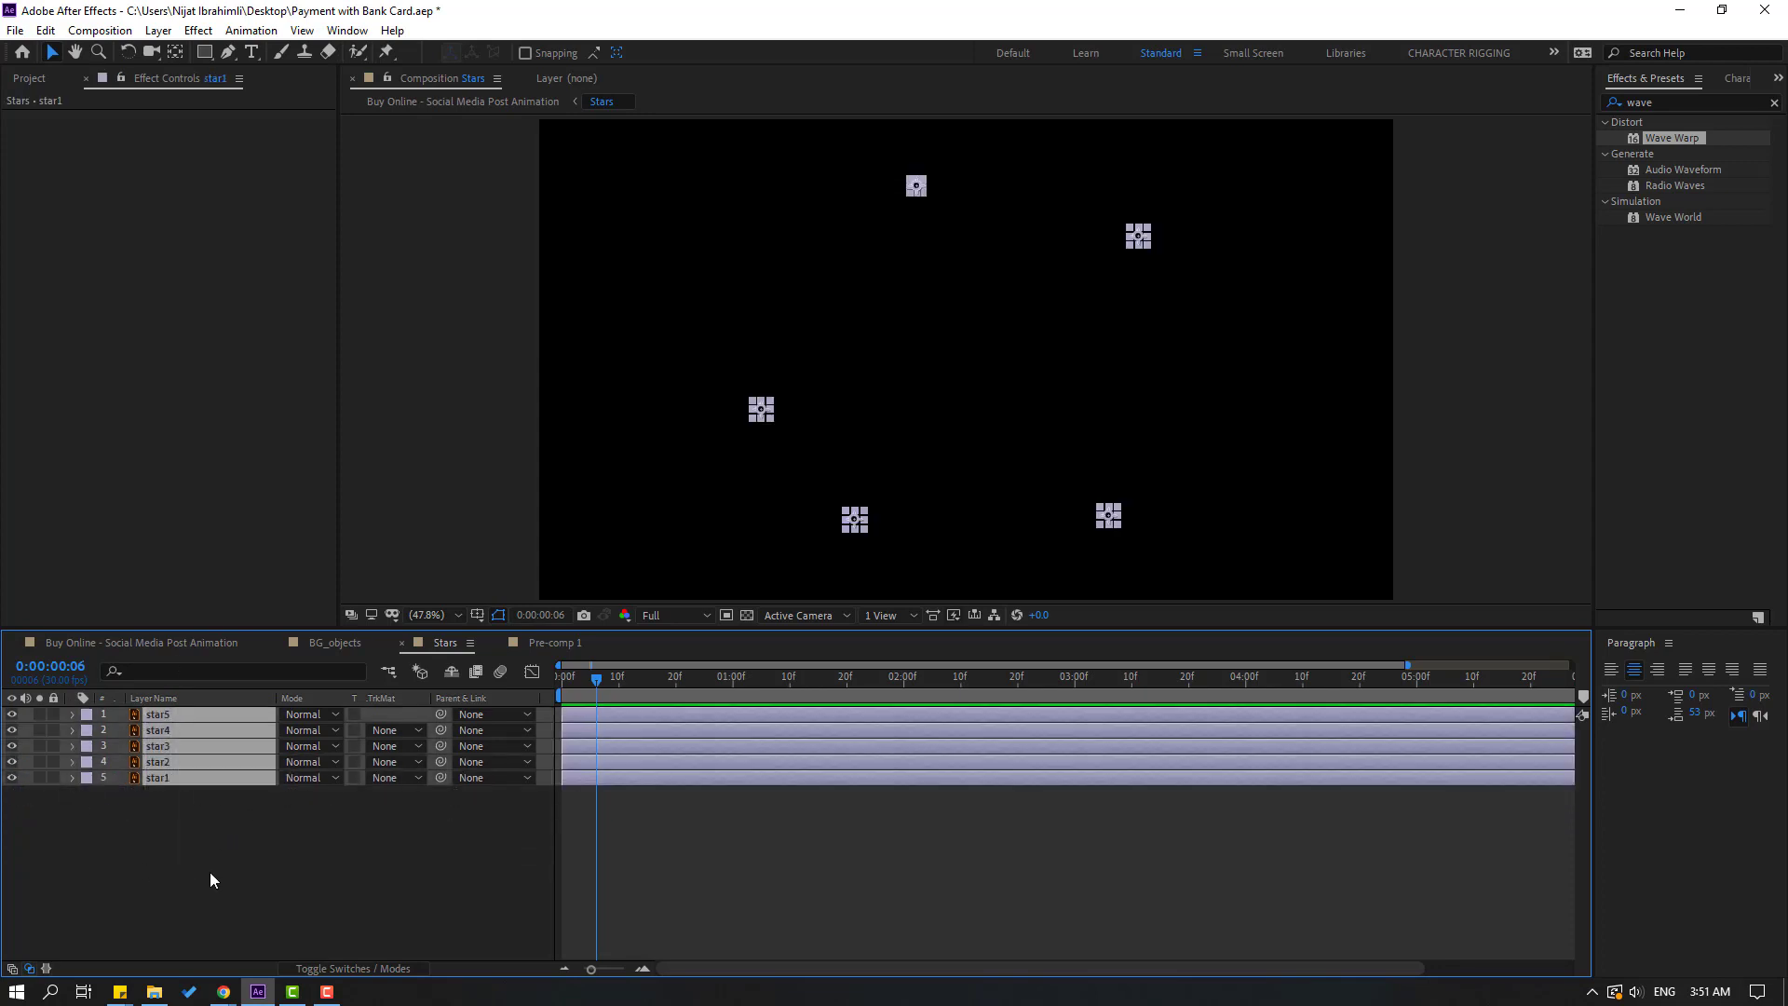
left_click(45, 30)
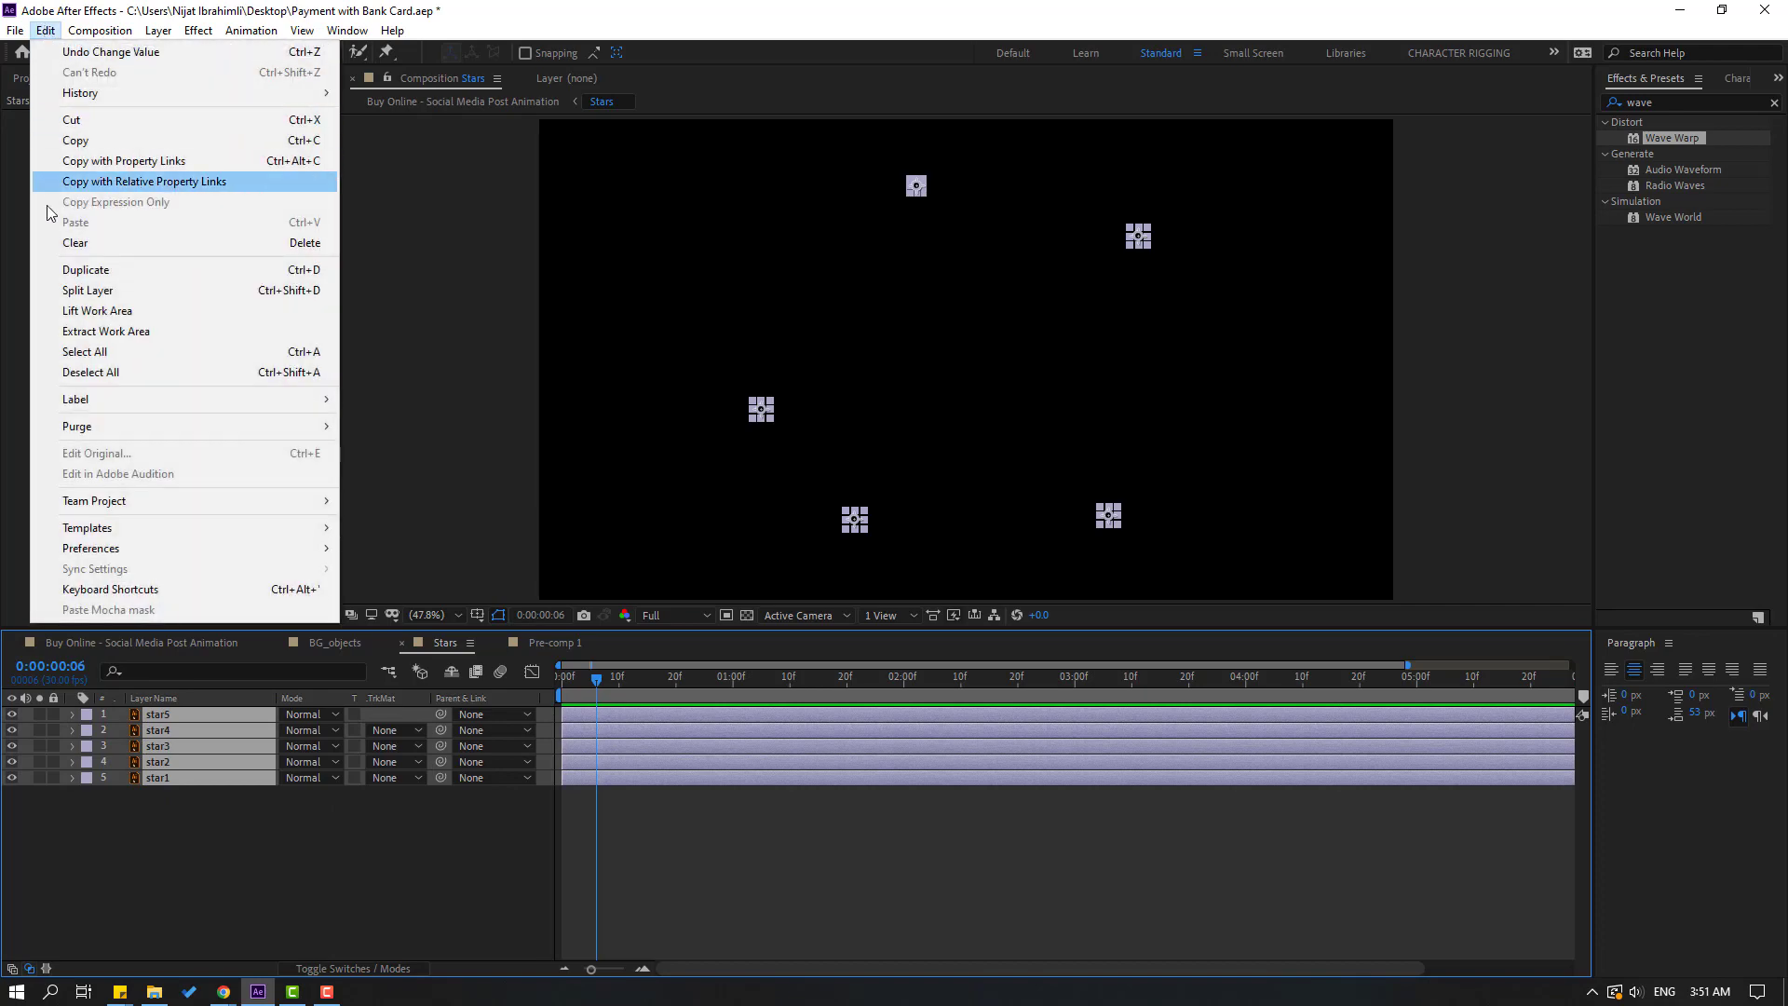
left_click(67, 292)
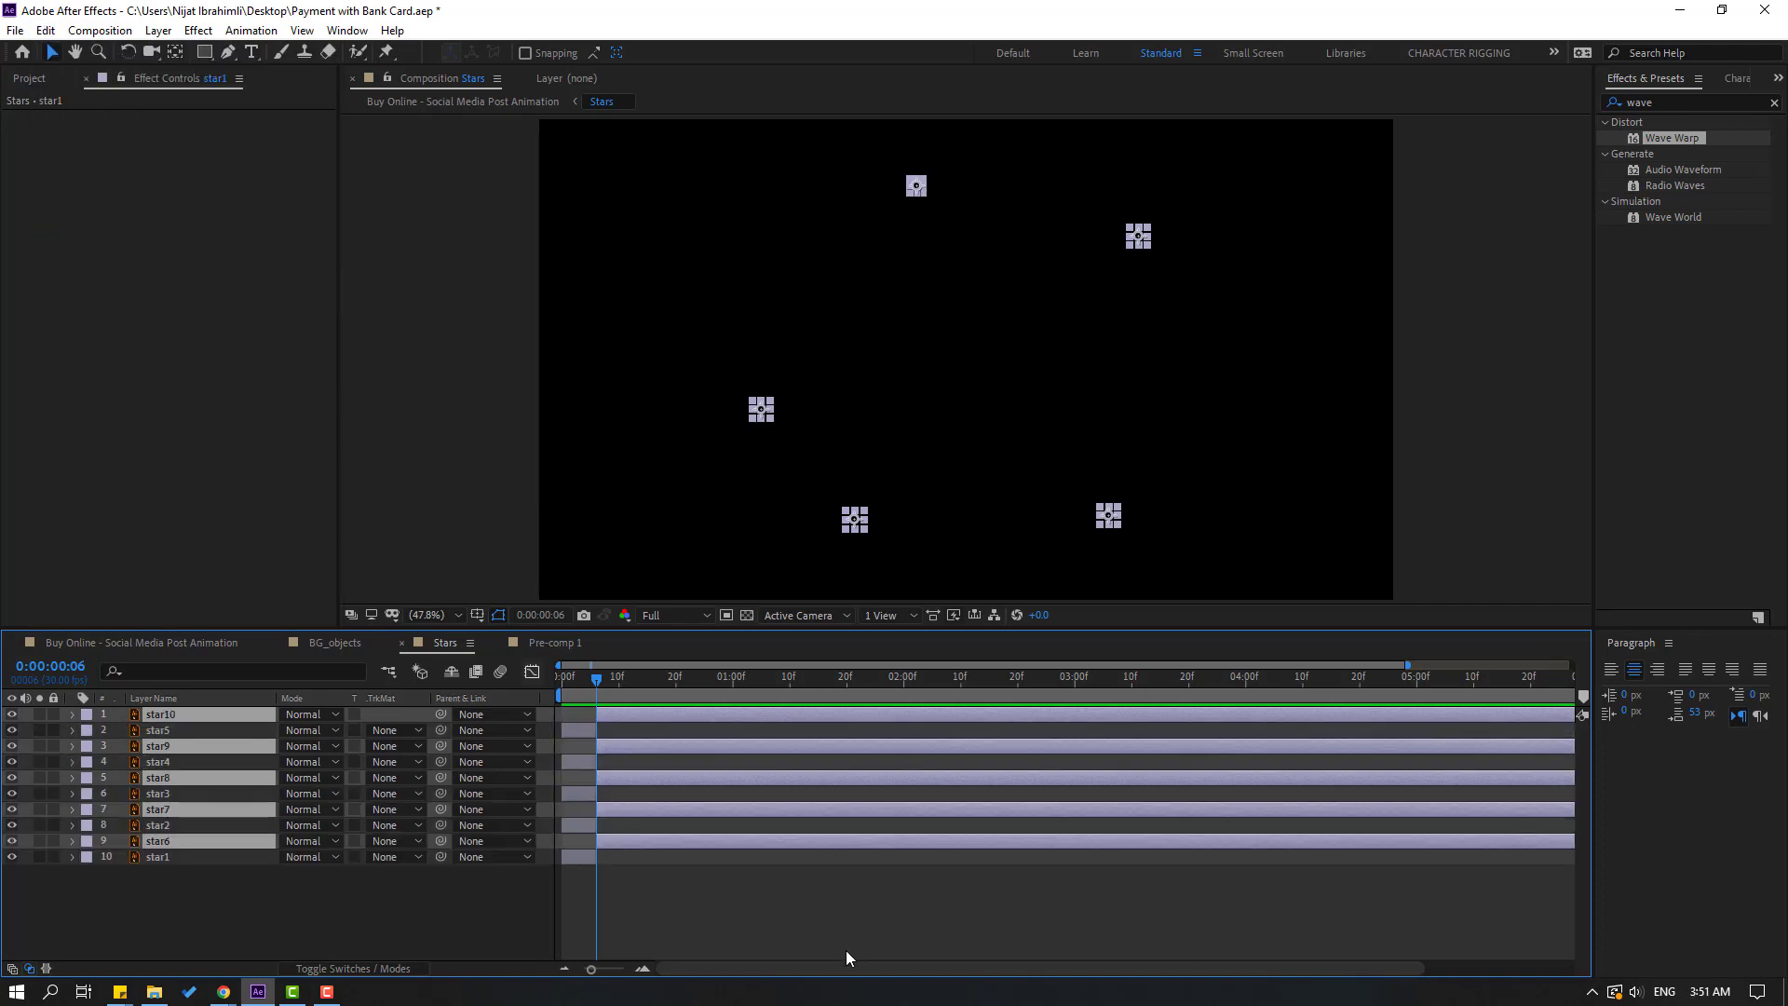
key("Delete")
Step: Offset star2, star4 and star5 later in time so the stars blink in sequence
left_click_drag(577, 694, 563, 694)
left_click_drag(579, 764, 690, 732)
left_click(589, 730)
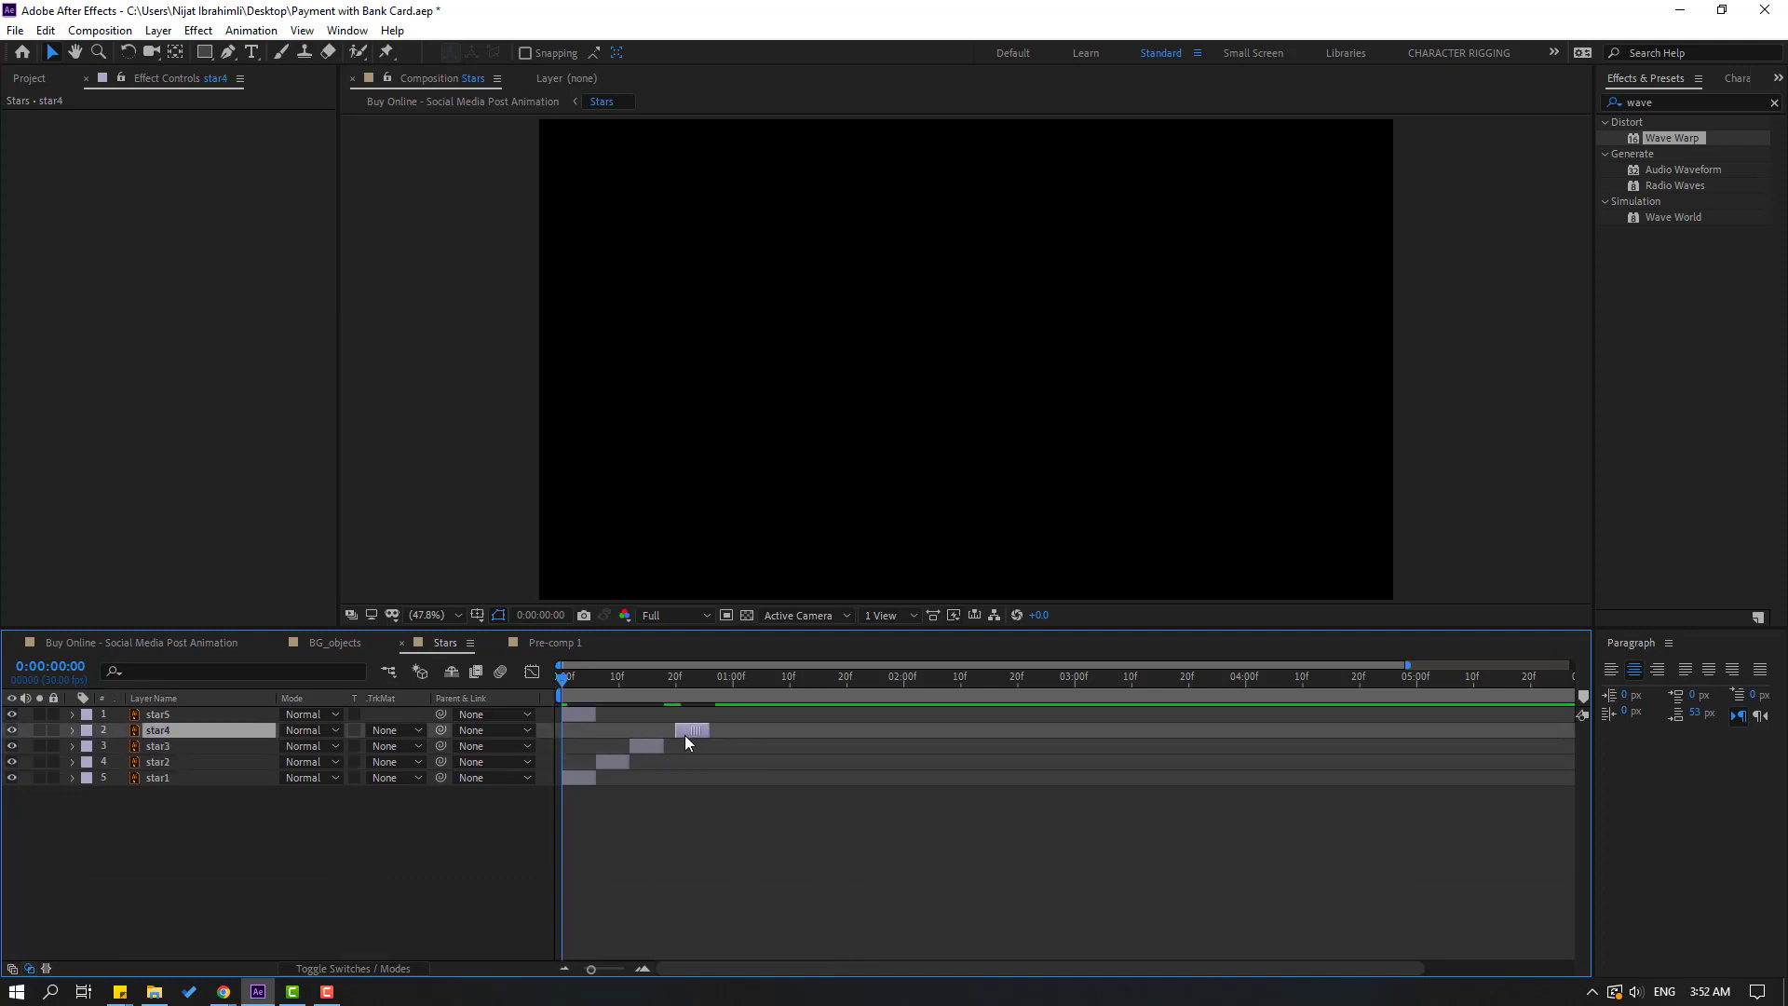
left_click_drag(579, 714, 716, 719)
left_click(747, 891)
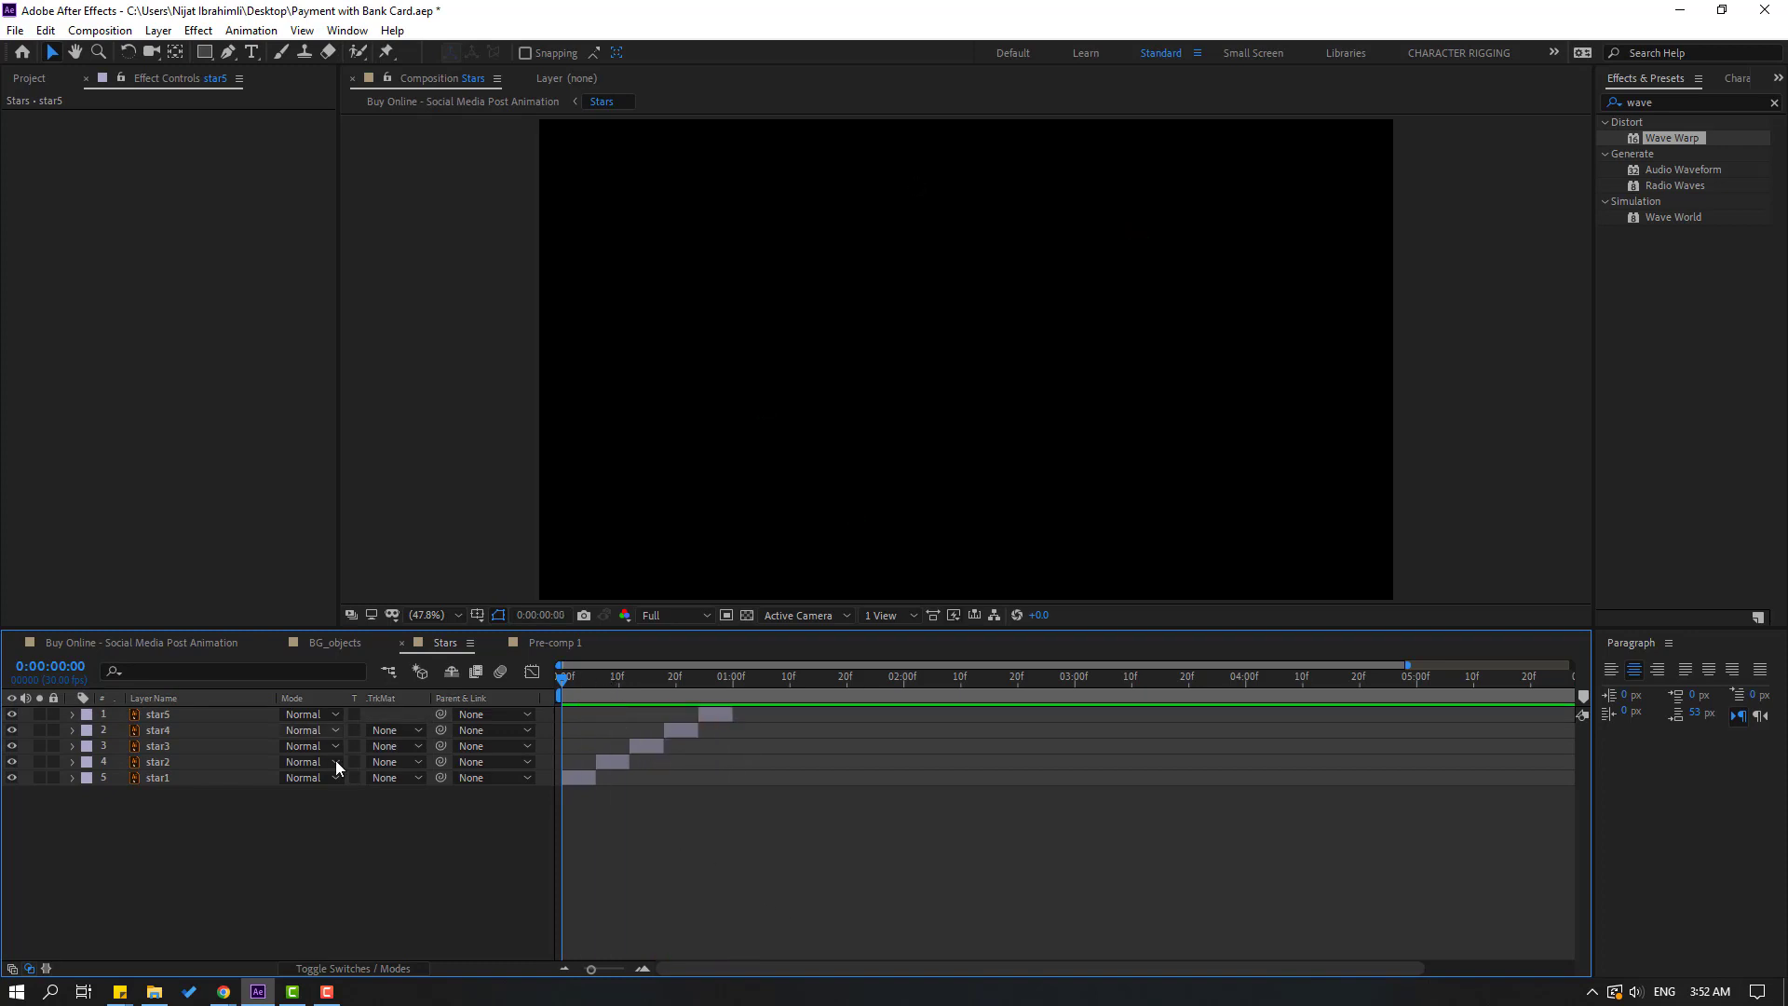
Step: Duplicate the stars twice into star6–star15, each batch delayed about one second
left_click_drag(32, 885, 175, 711)
key("ctrl+d")
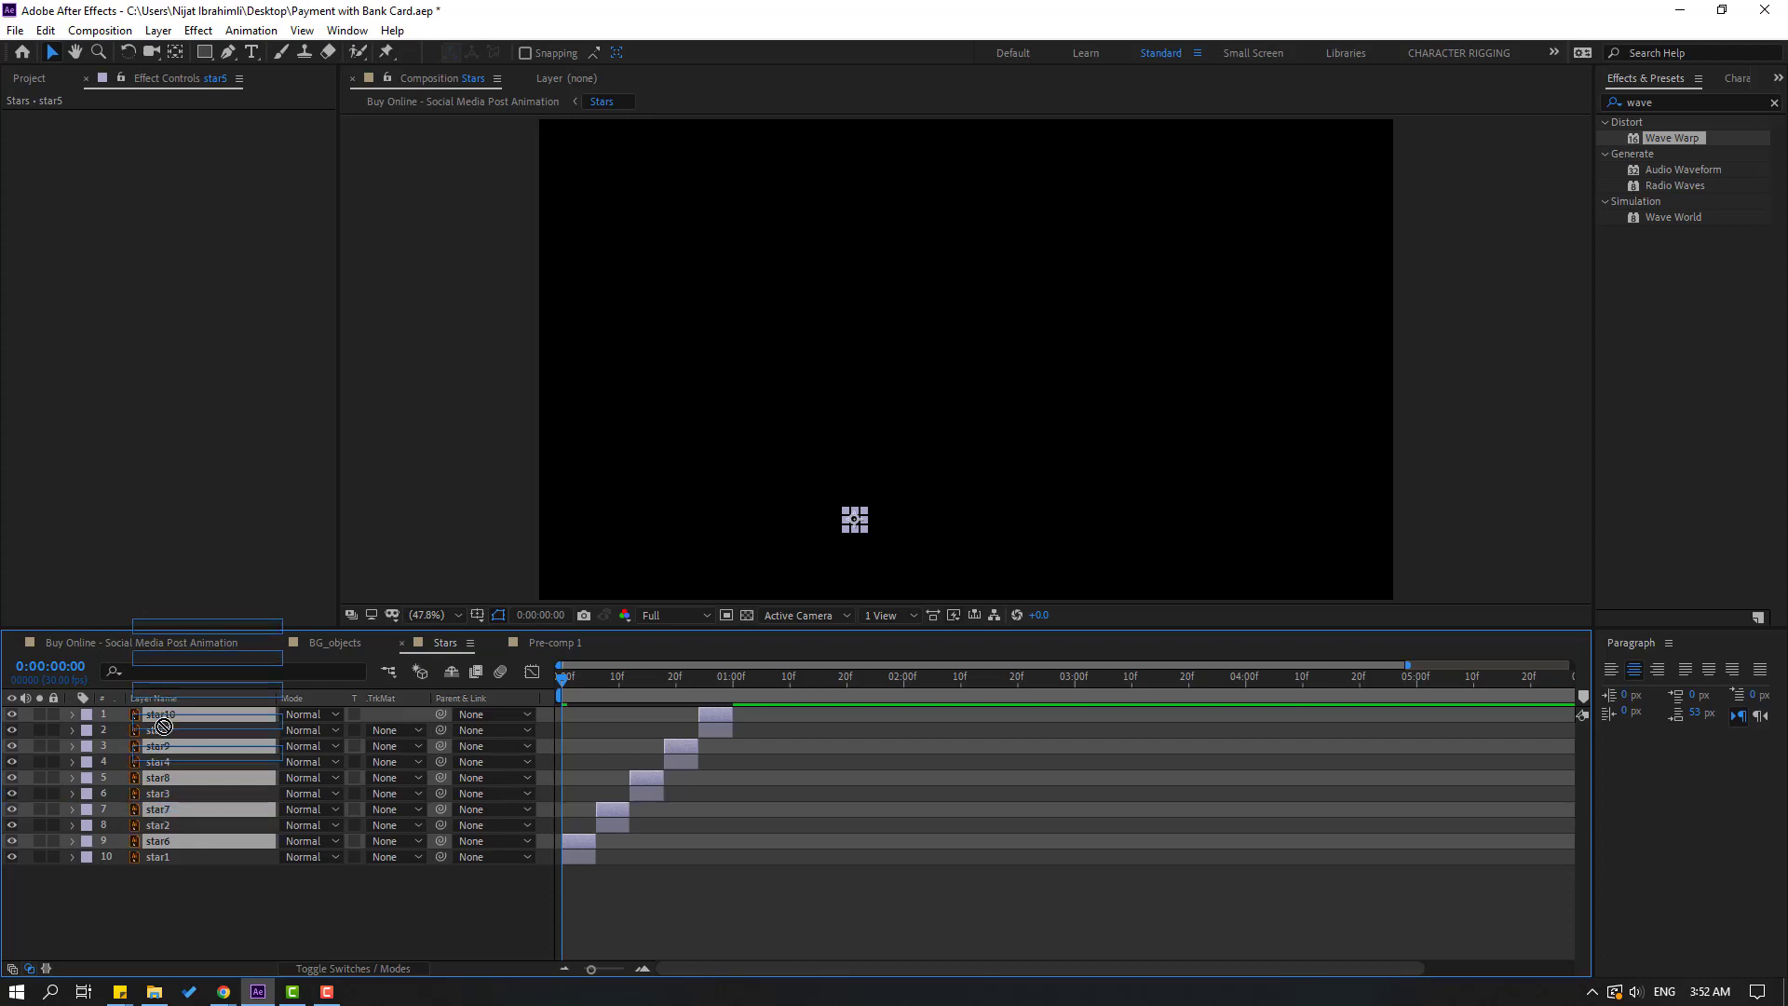
key("ctrl+shift+bracketright")
left_click_drag(585, 782, 756, 779)
key("ctrl+d")
left_click_drag(179, 747, 183, 726)
left_click_drag(751, 775, 925, 774)
Step: Add star16–star20 past three seconds, then duplicate all twenty to follow them
key("minus")
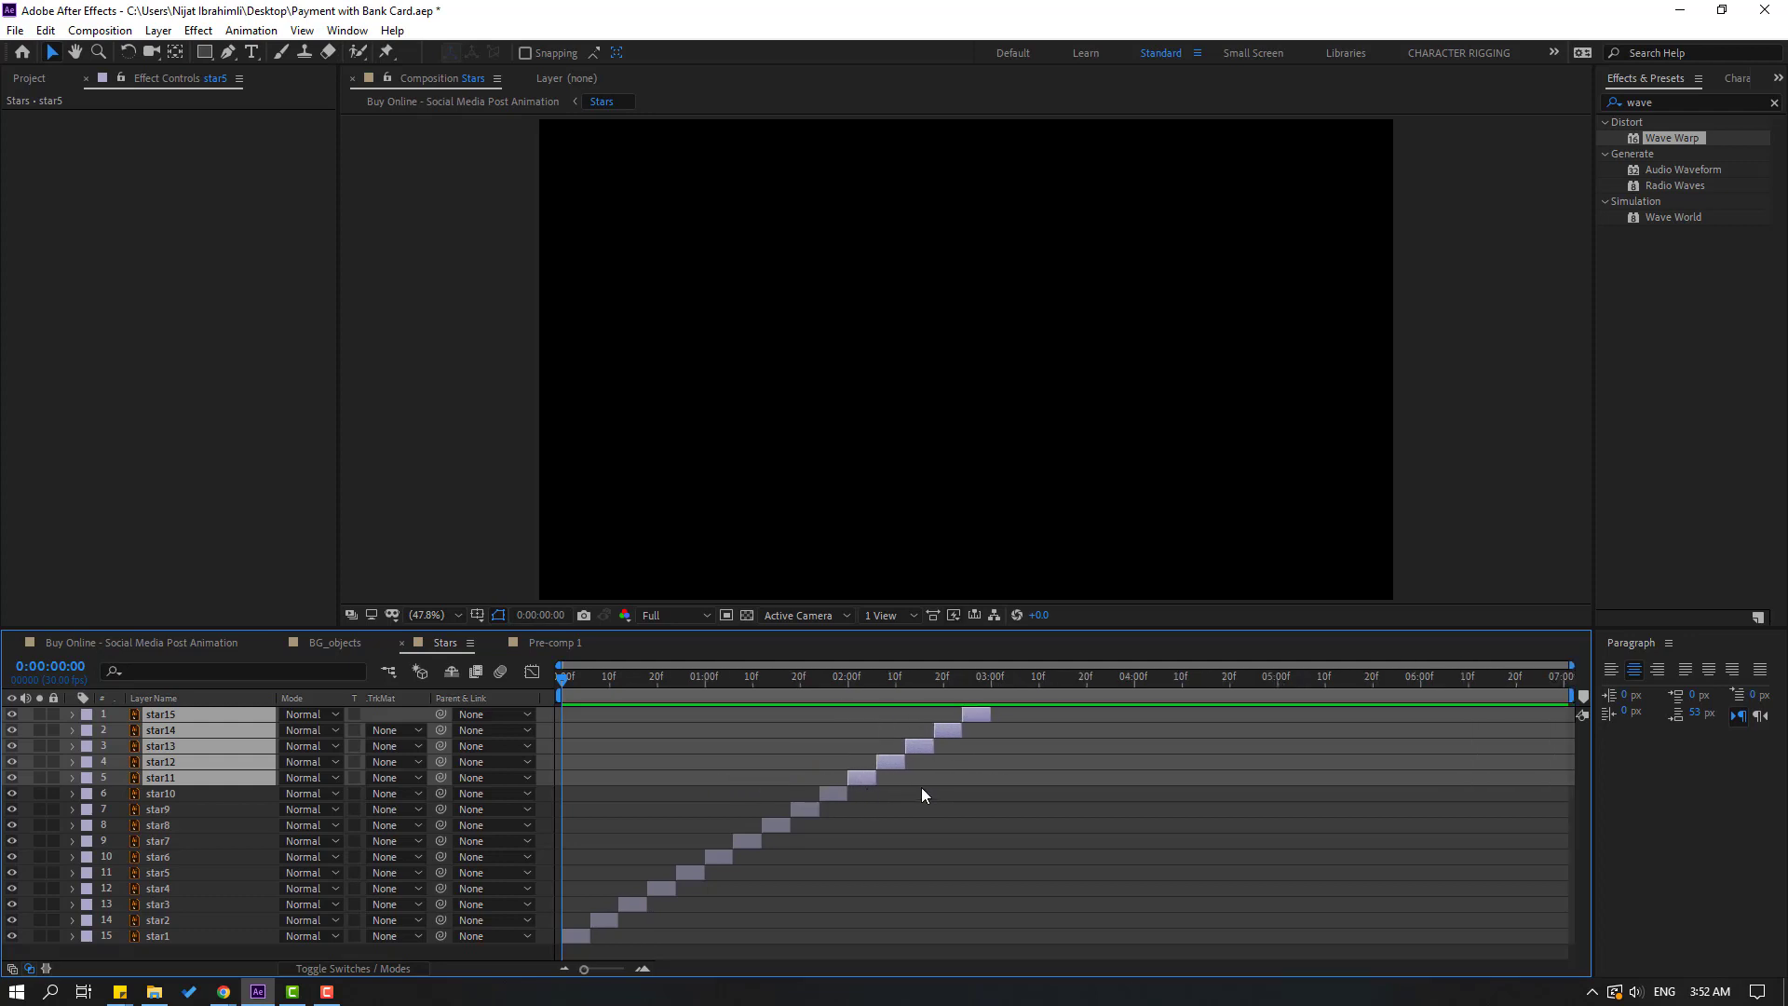
key("ctrl+d")
left_click_drag(157, 767, 163, 720)
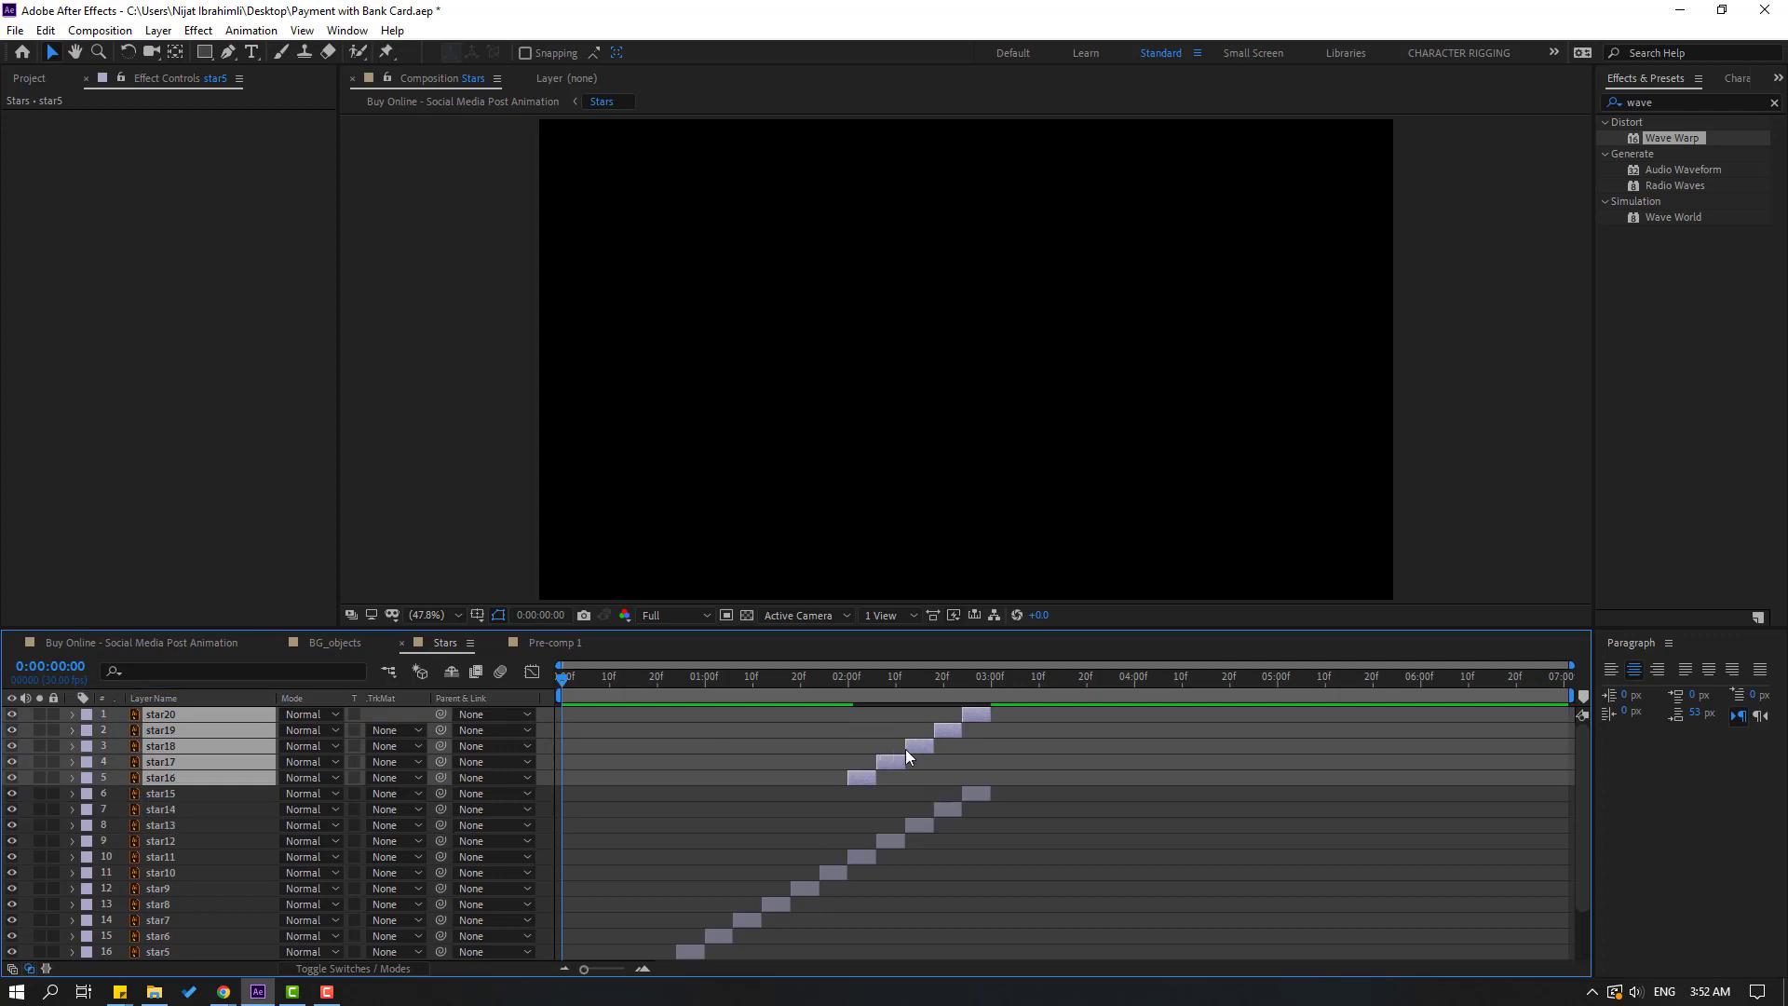
left_click_drag(855, 775, 1005, 781)
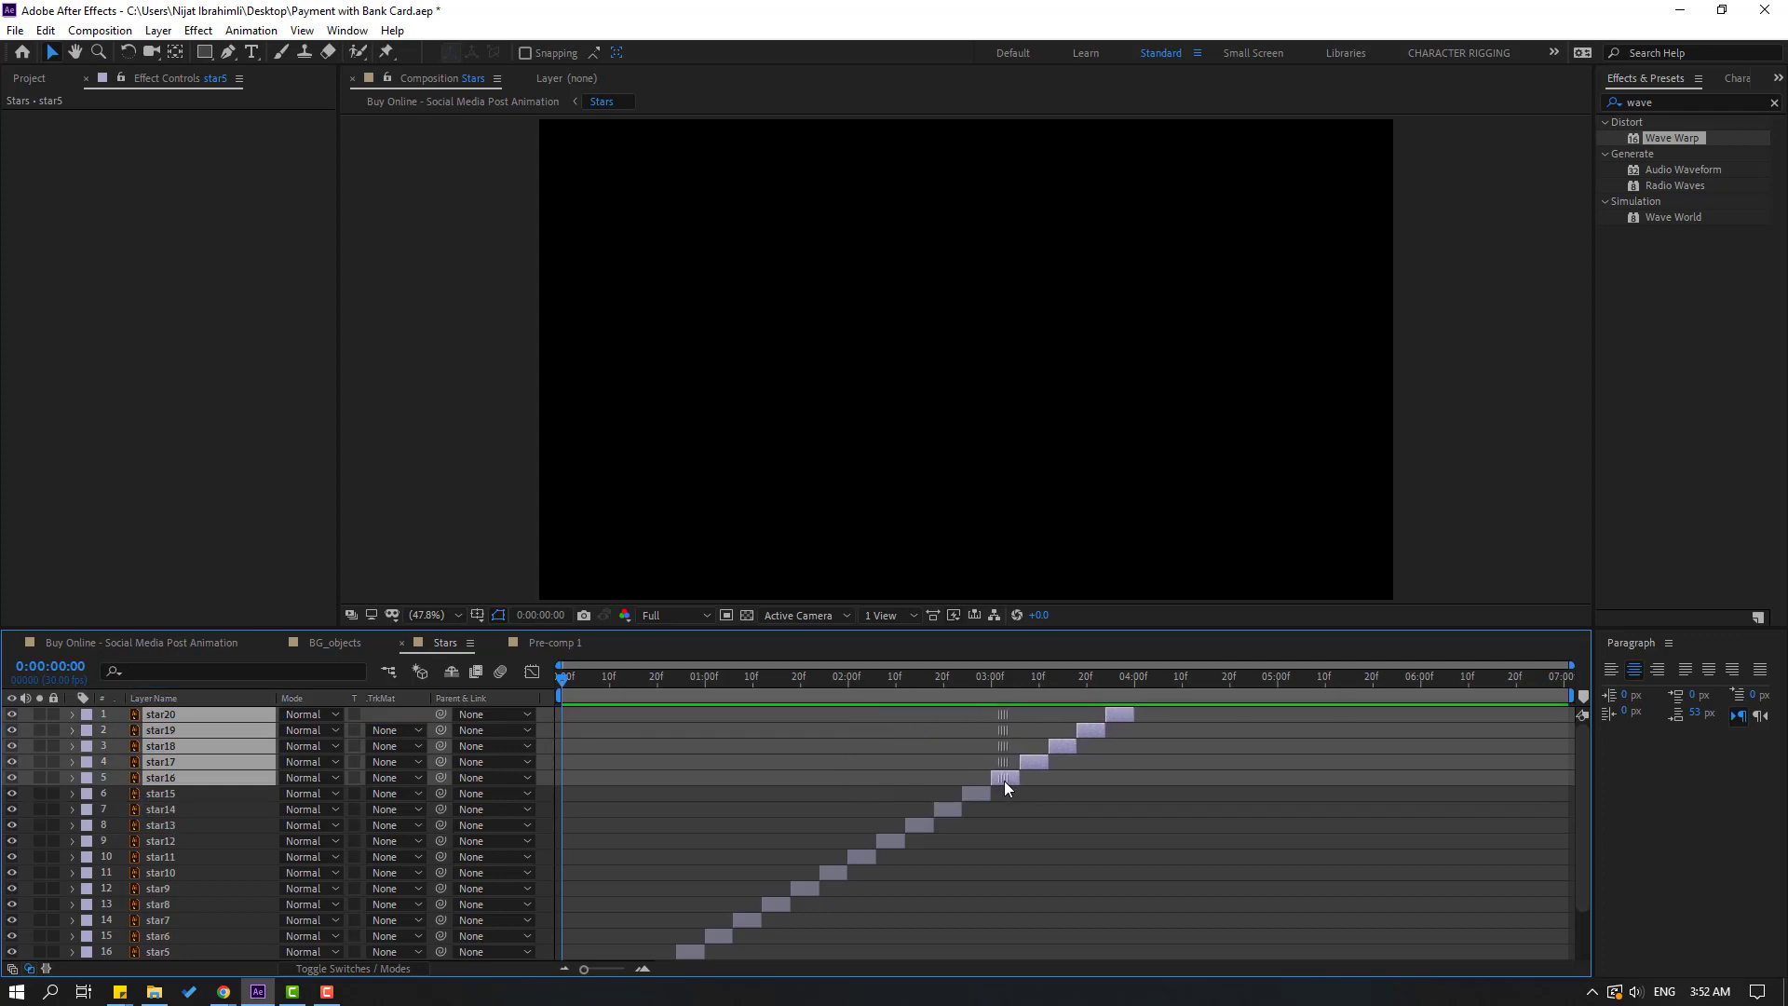
key("ctrl+a")
key("ctrl+d")
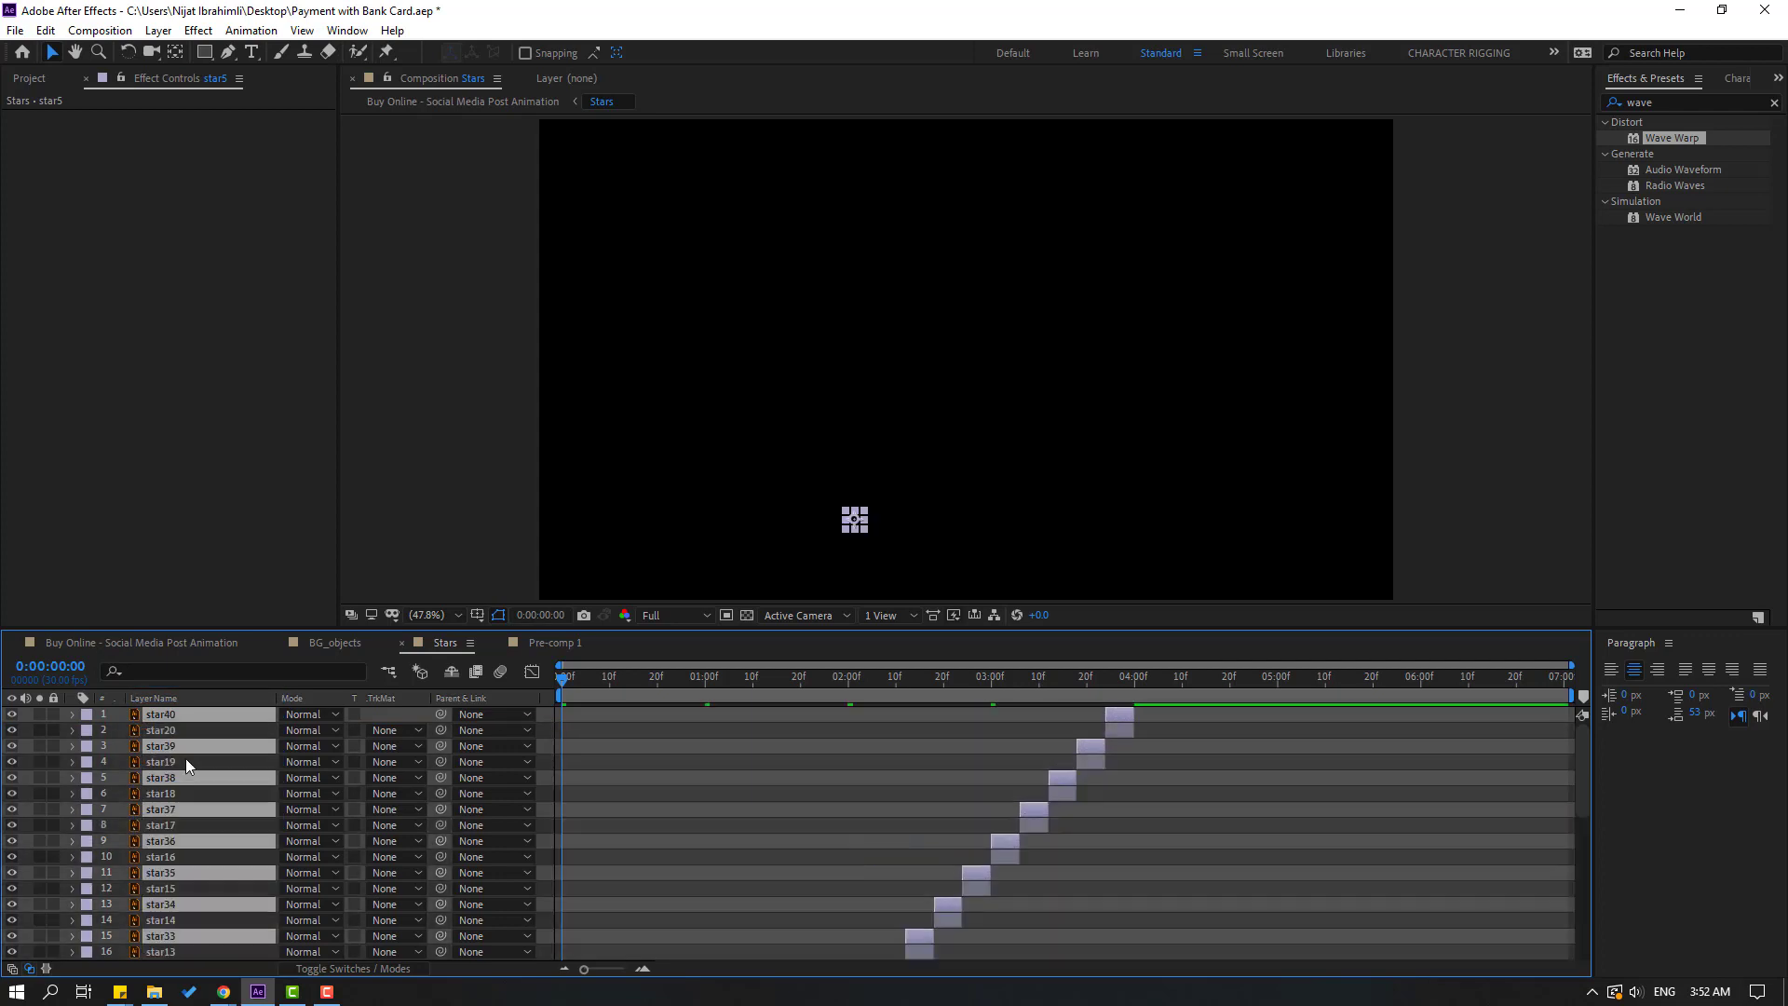
left_click_drag(158, 749, 164, 717)
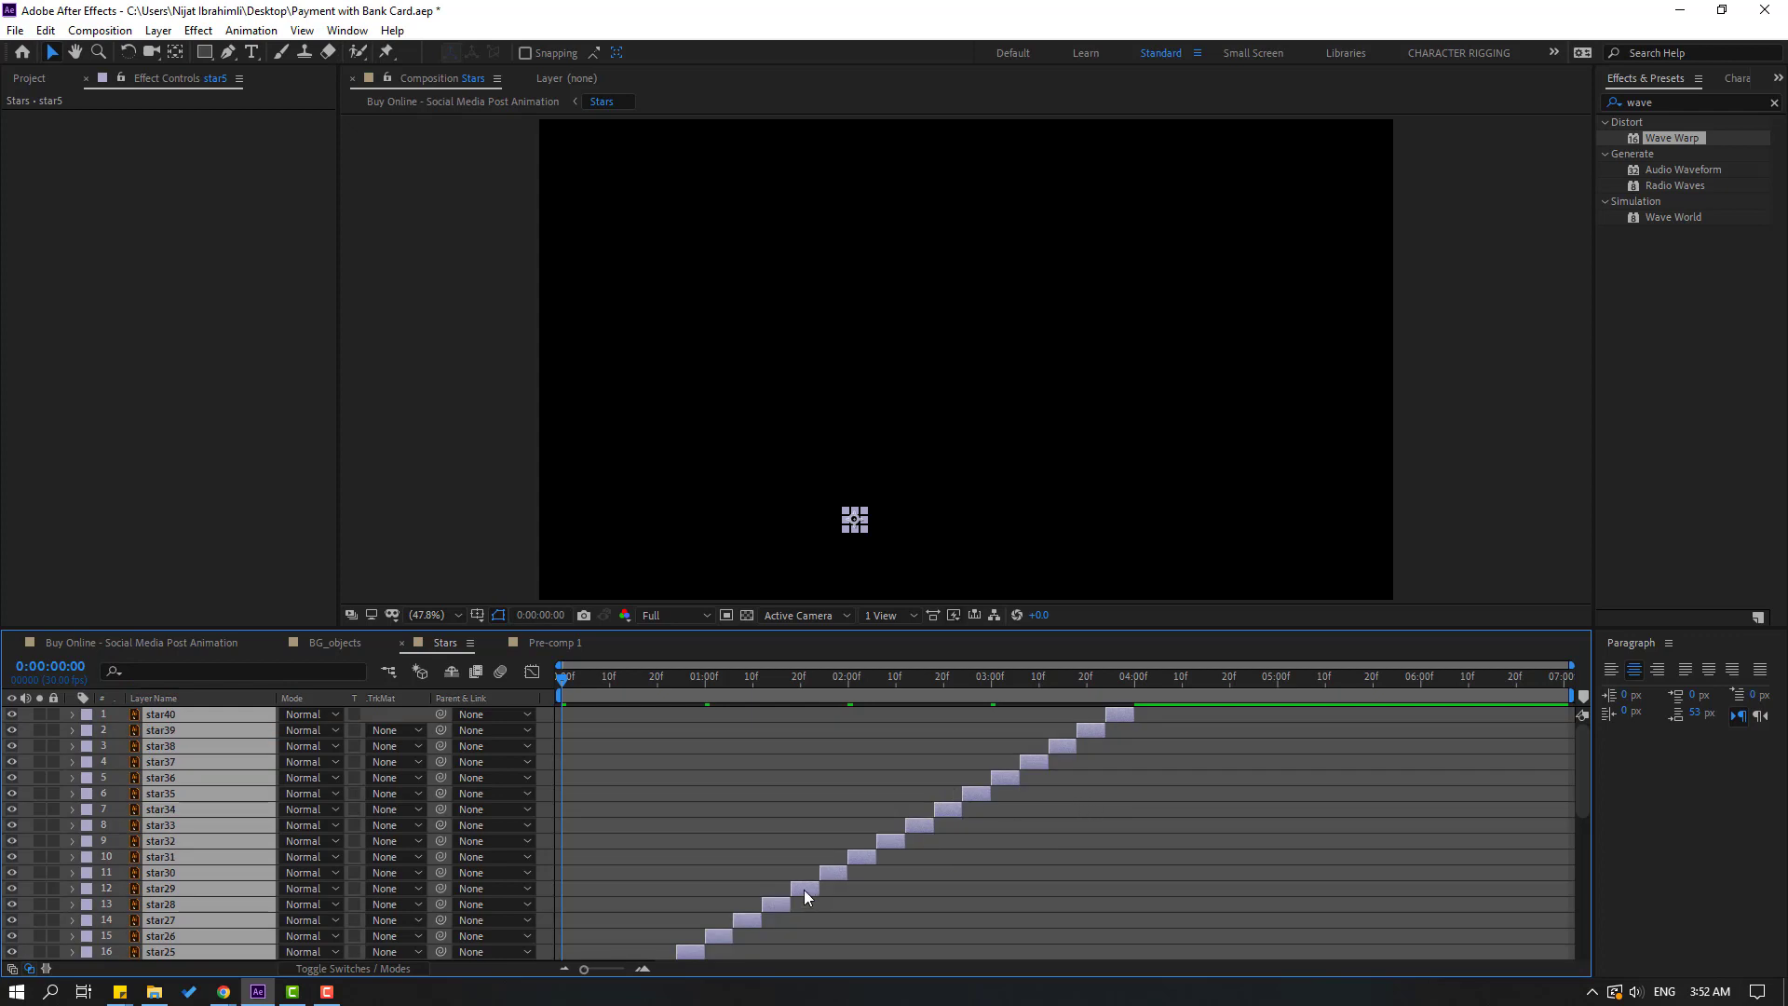
scroll(708, 899, "down", 2)
left_click_drag(575, 920, 1147, 917)
Step: Preview the twinkling stars, close the Stars comp and return to Buy Online's start
left_click(913, 799)
key("space")
key("space")
left_click(402, 643)
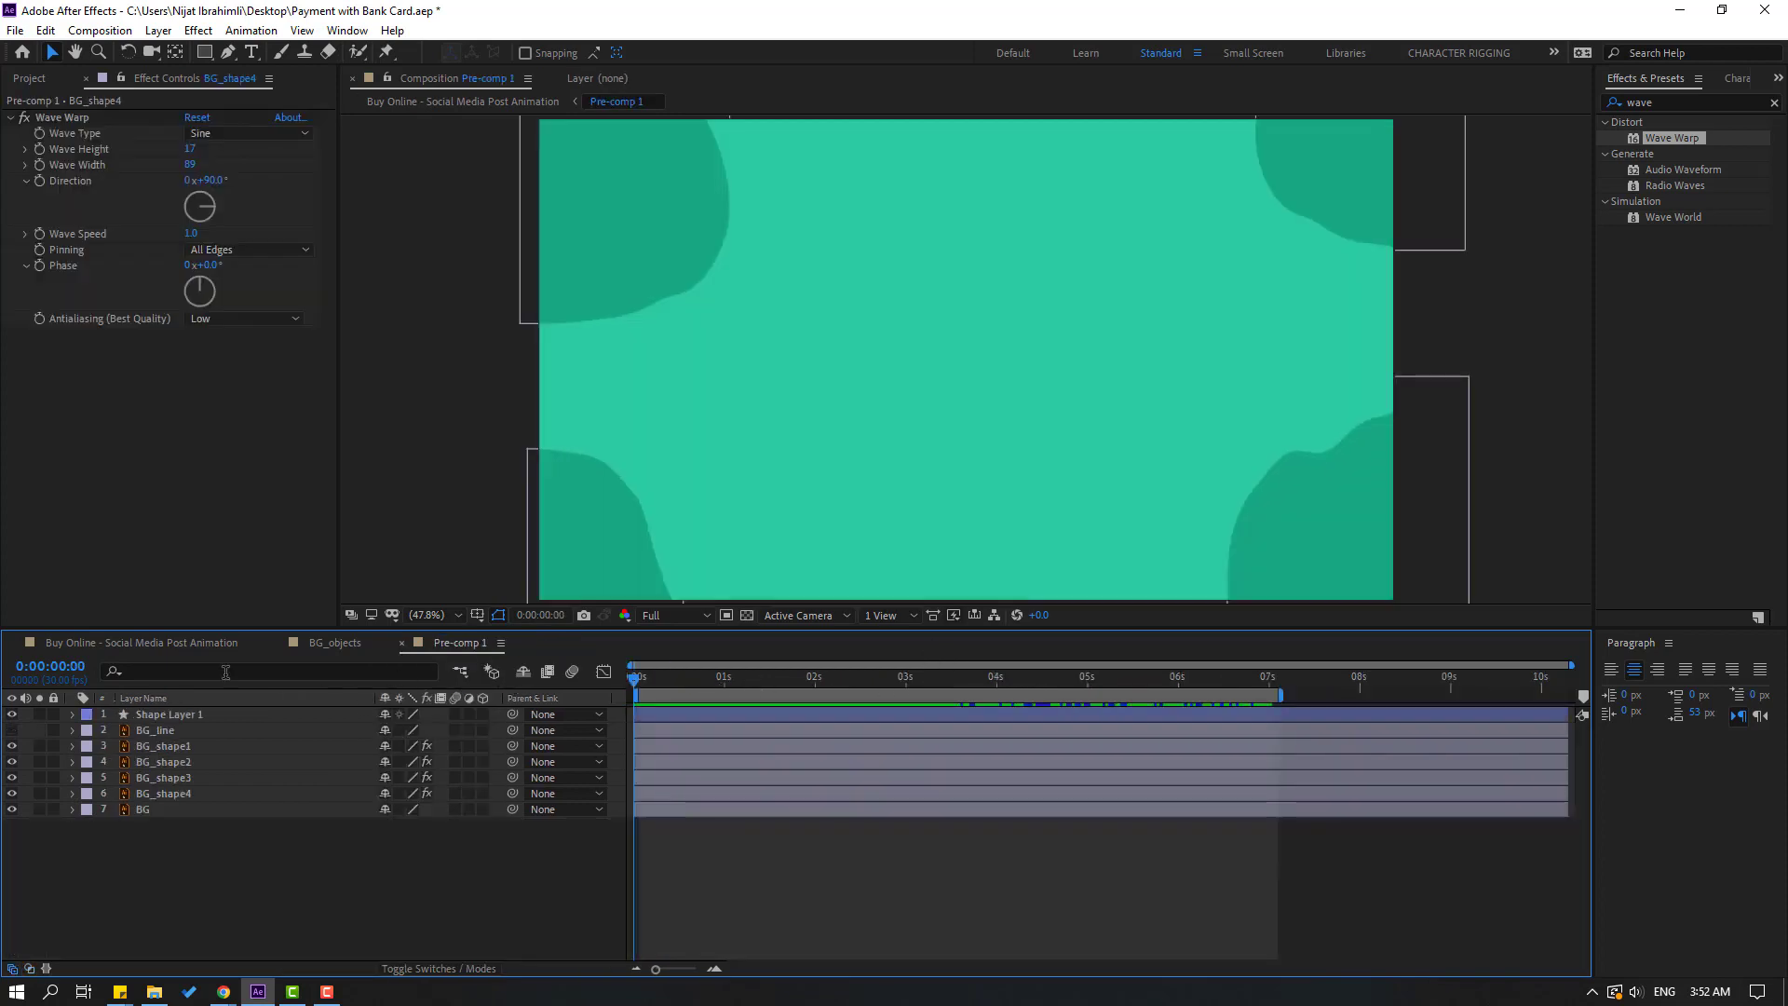
left_click(111, 643)
left_click_drag(720, 684, 799, 677)
Step: Solo the Stars layer and make two duplicates, each shifted later in time
left_click(39, 809)
key("ctrl+d")
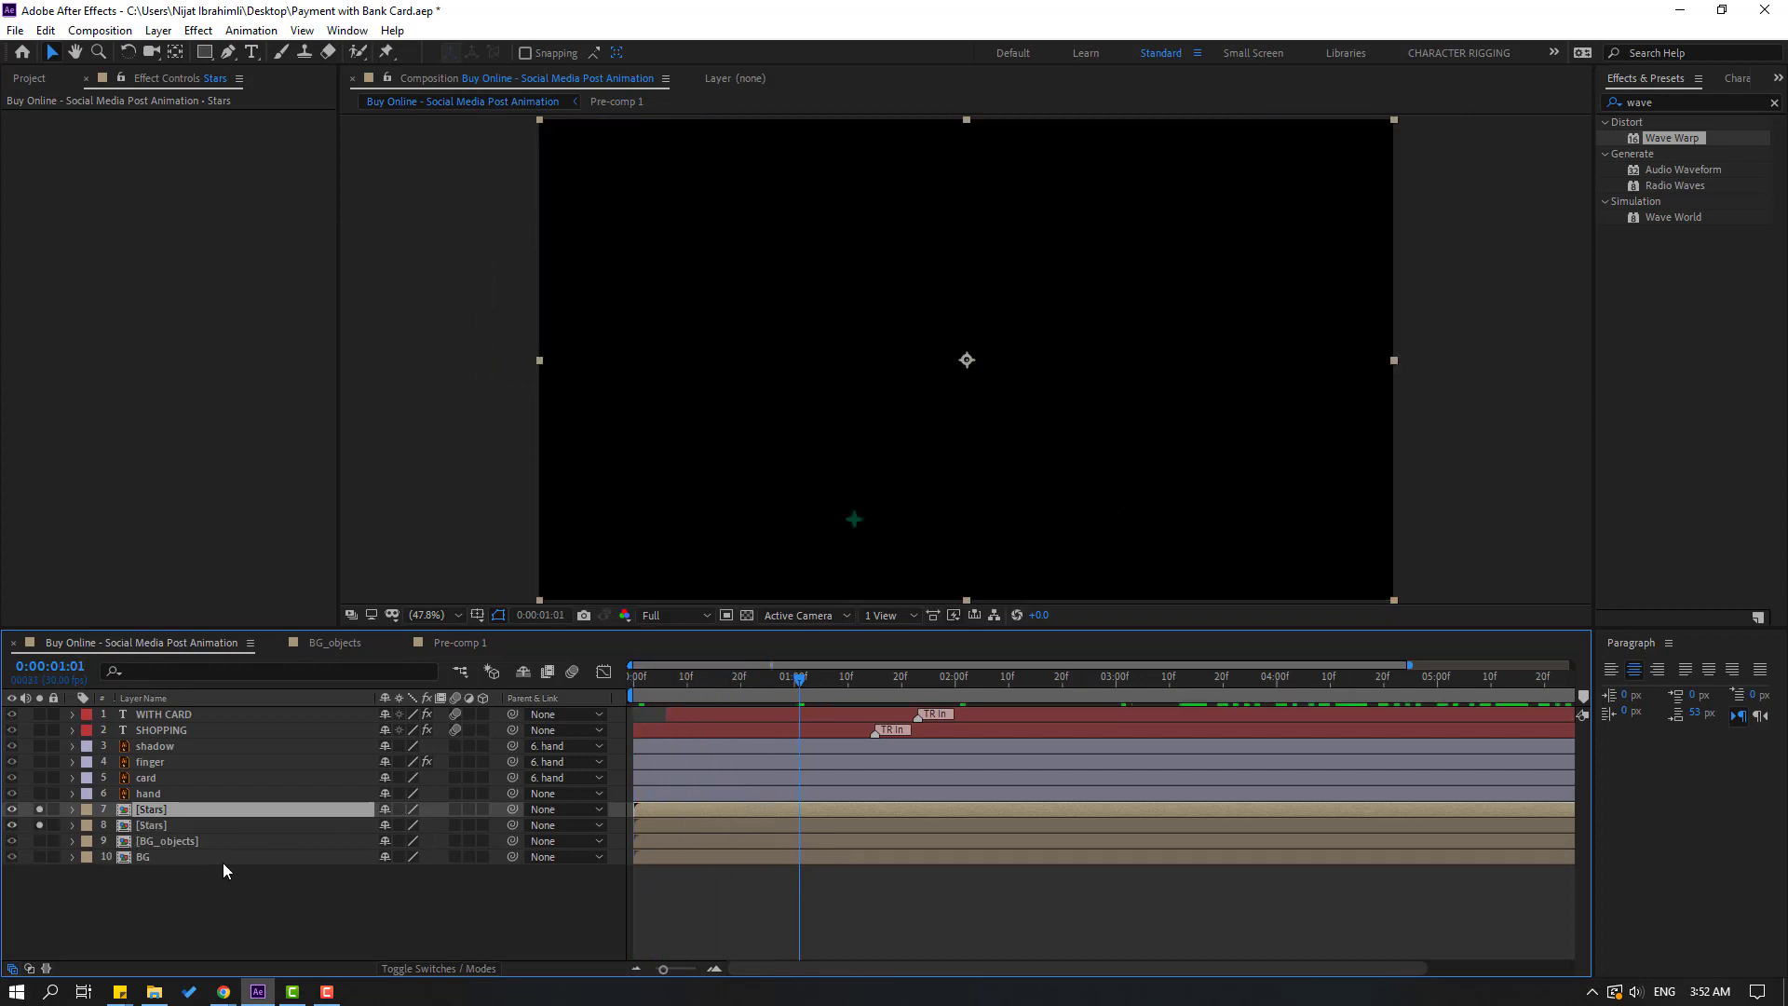
left_click_drag(658, 806, 686, 807)
key("space")
key("space")
key("ctrl+d")
left_click_drag(684, 810, 716, 812)
Step: Scale the top Stars copy down to 61% and preview the result
key("space")
left_click(790, 677)
key("s")
left_click_drag(407, 824, 370, 826)
key("space")
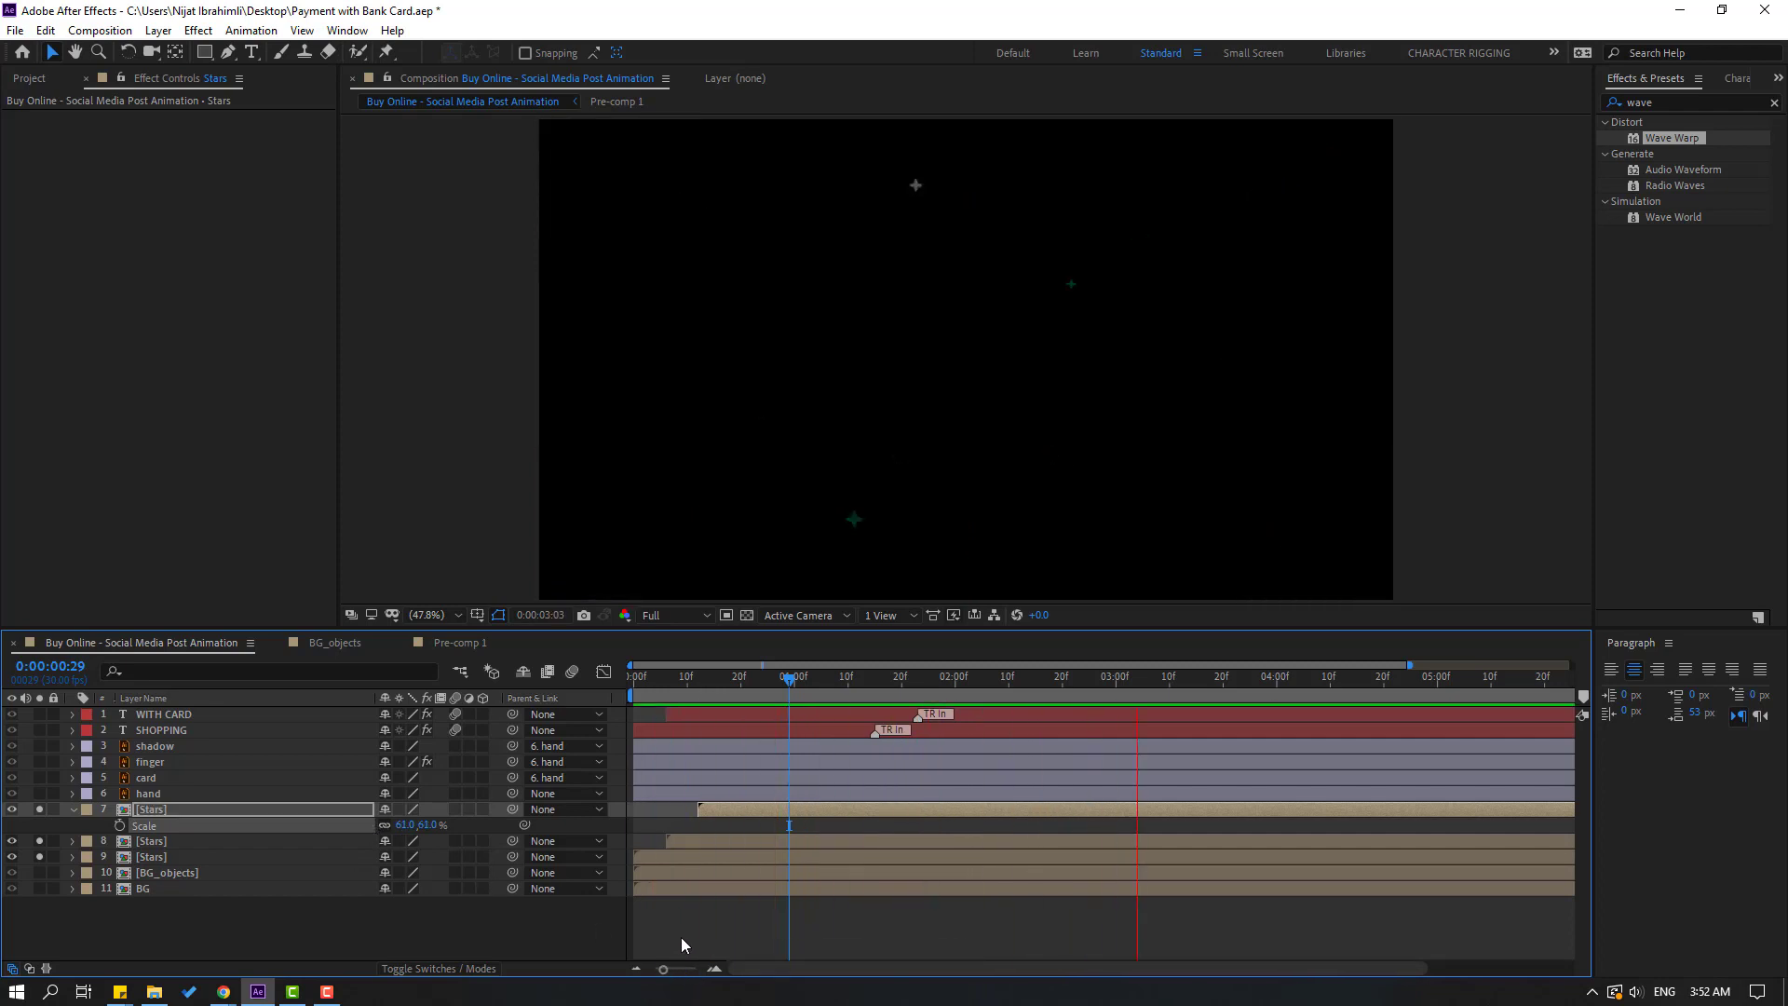
key("space")
Step: Turn off solo on the Stars layer and preview the full animation
left_click(72, 809)
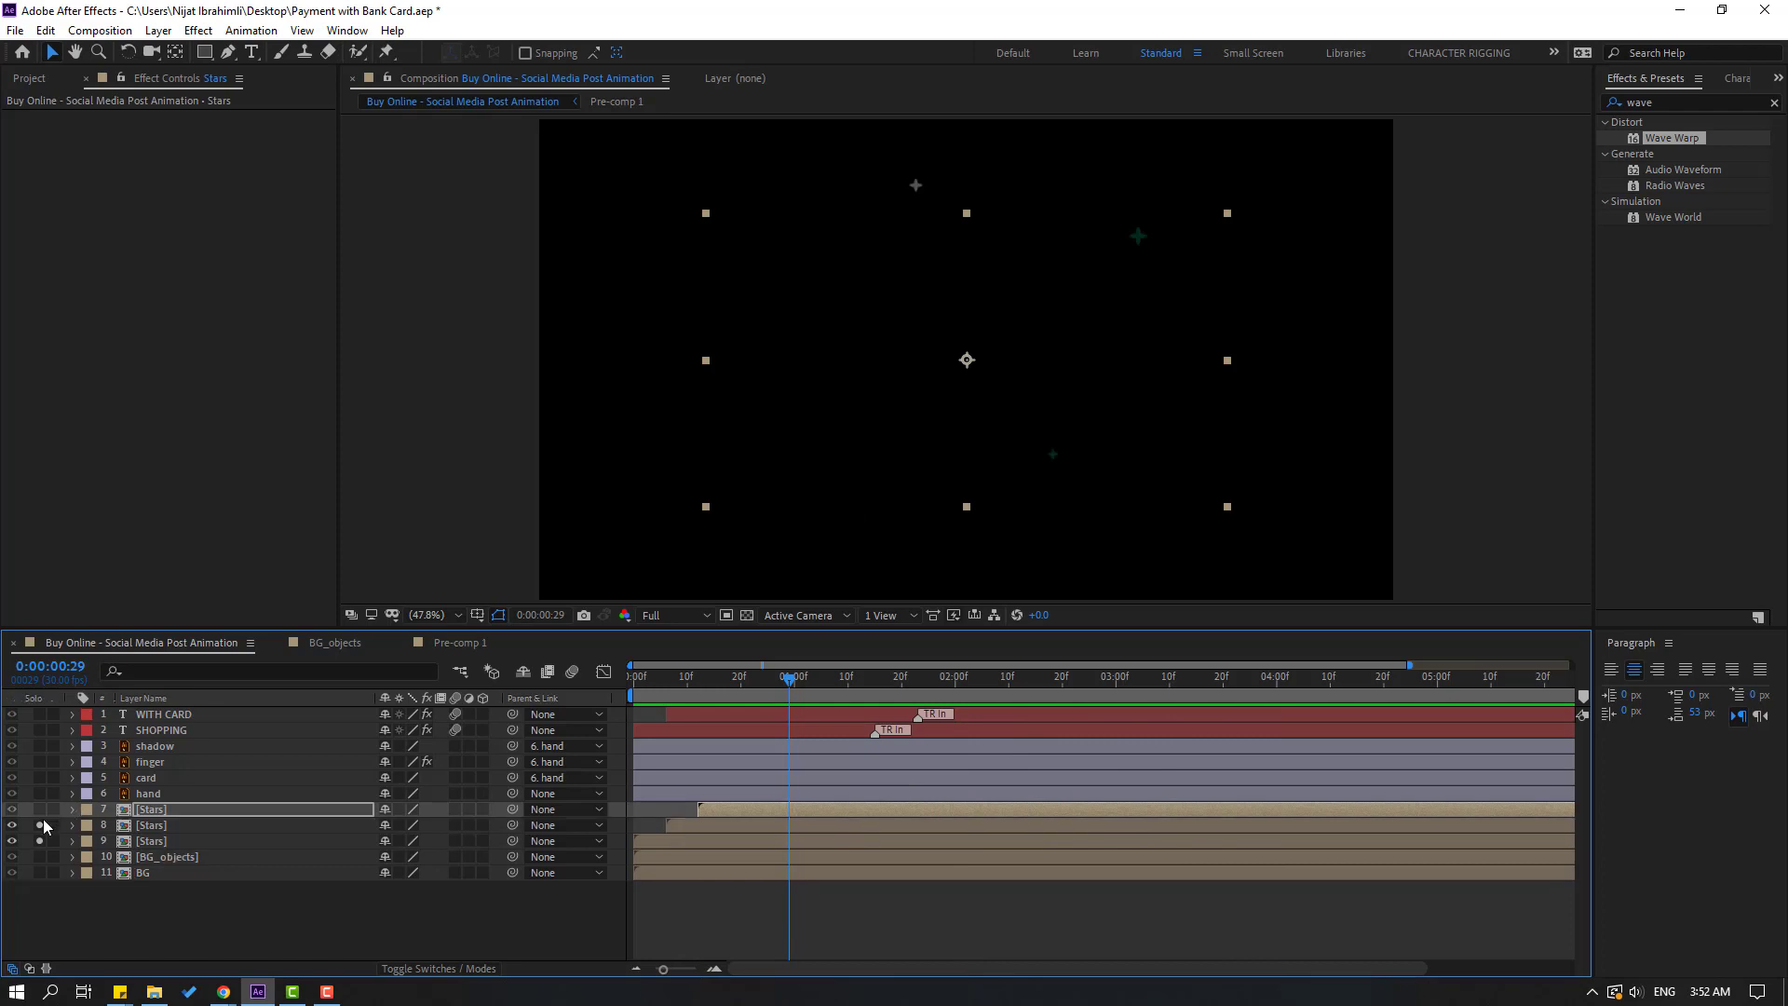
left_click_drag(39, 810, 39, 841)
left_click(200, 904)
key("space")
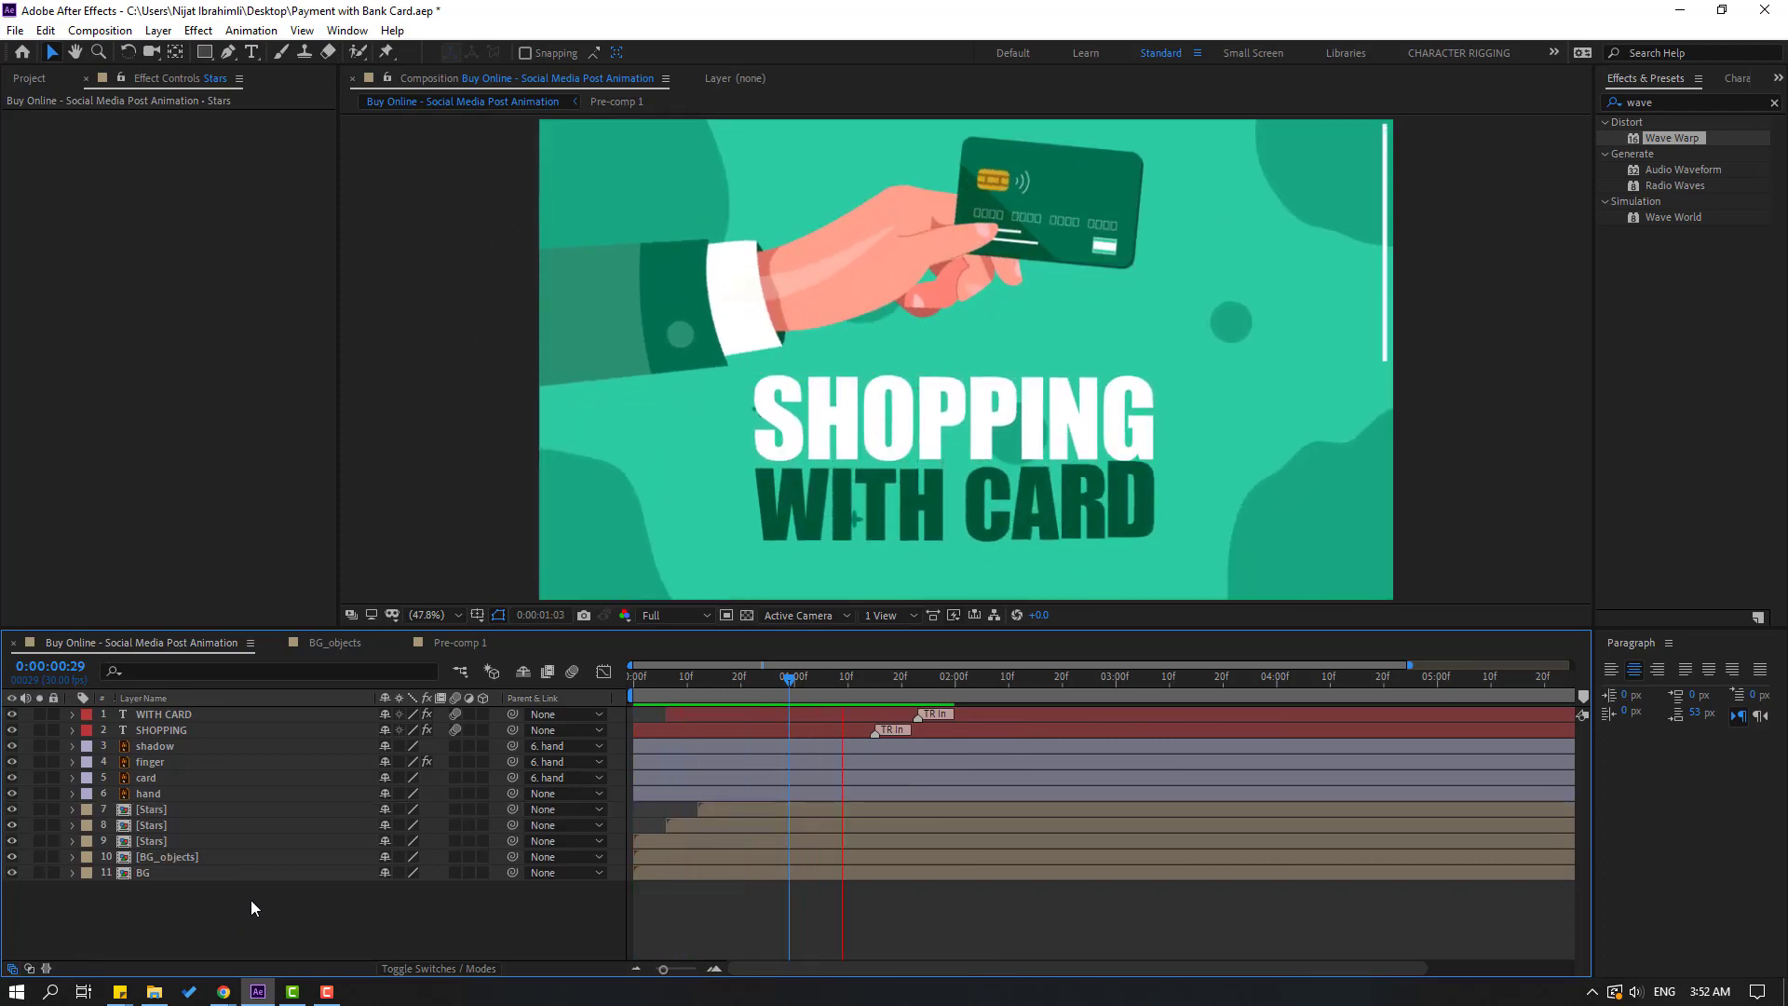